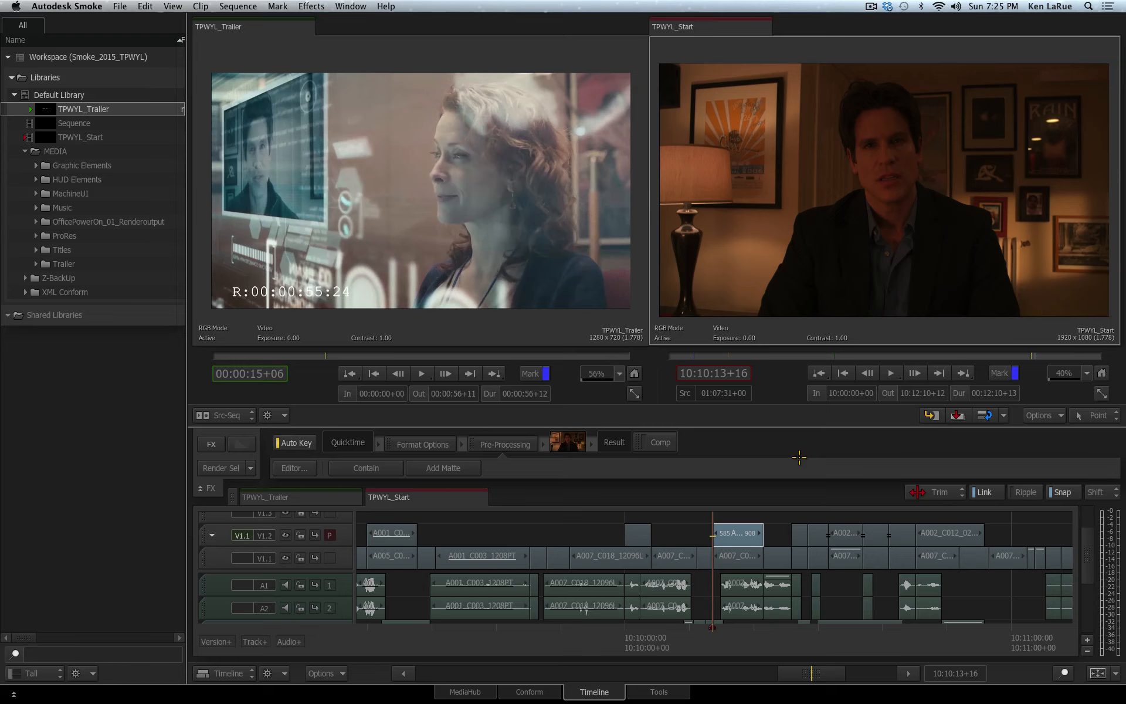
Play the TPWYL_Start sequence from around 10:10:13 to review the man's shot and the woman's over-the-shoulder shot.
{"action": "key", "text": "Left"}
{"action": "key", "text": "Left"}
{"action": "key", "text": "Left"}
{"action": "key", "text": "Left"}
{"action": "key", "text": "space"}
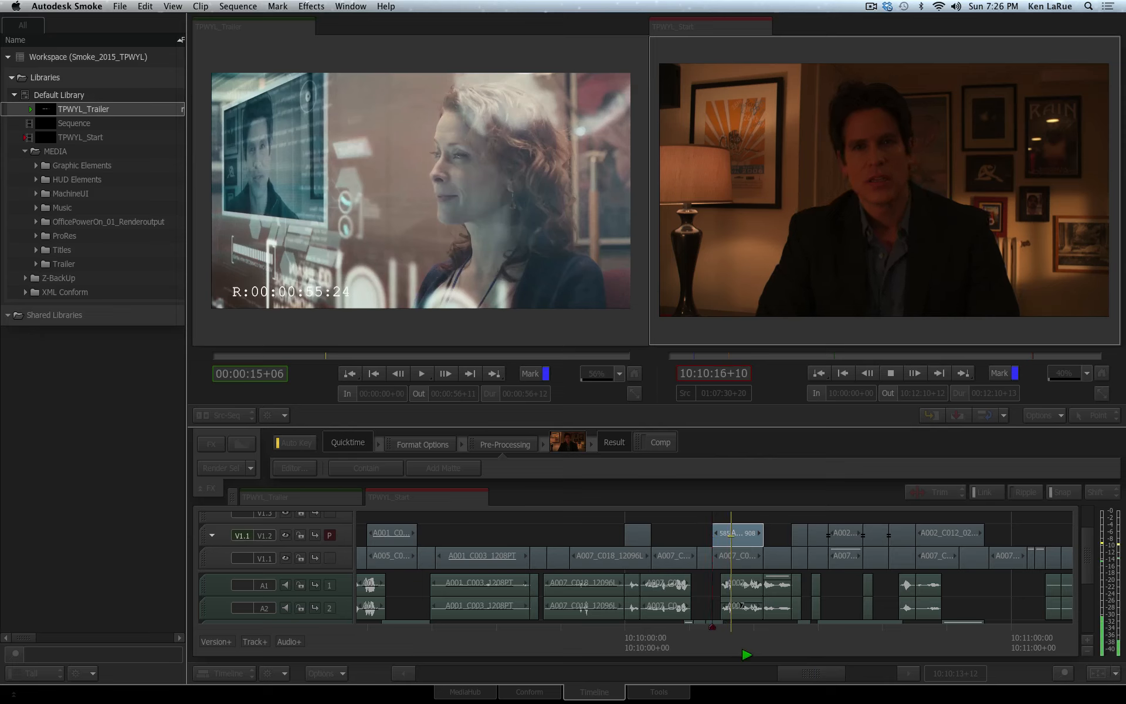
{"action": "key", "text": "space"}
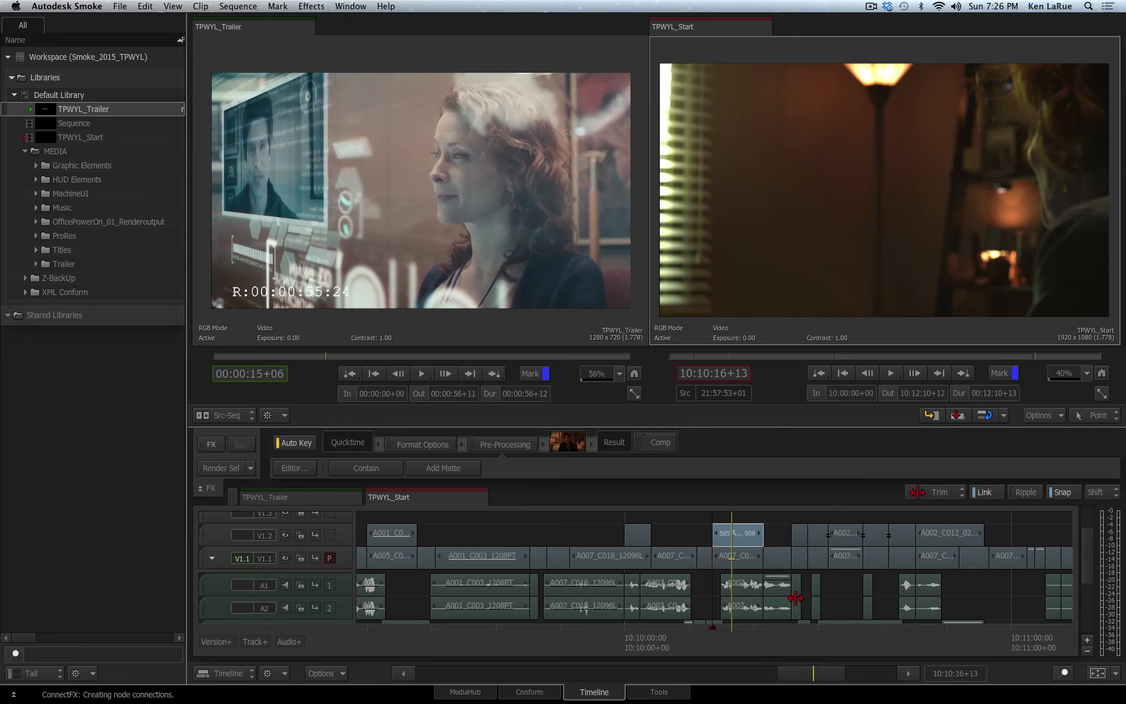
{"action": "key", "text": "space"}
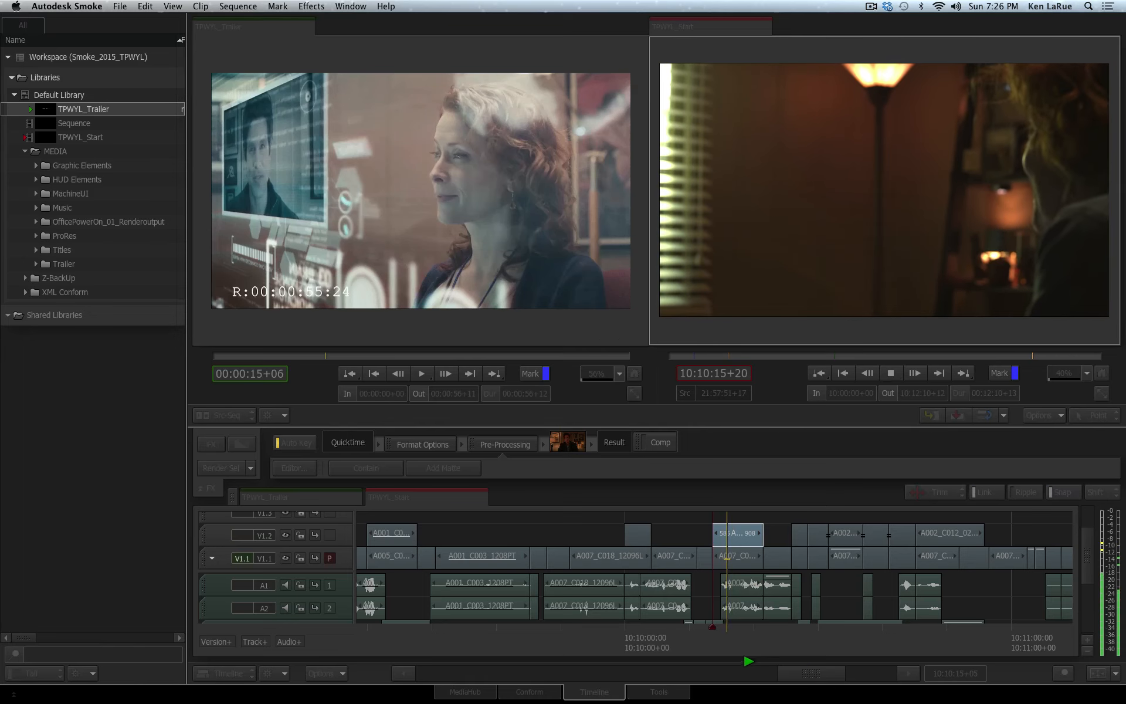
{"action": "key", "text": "space"}
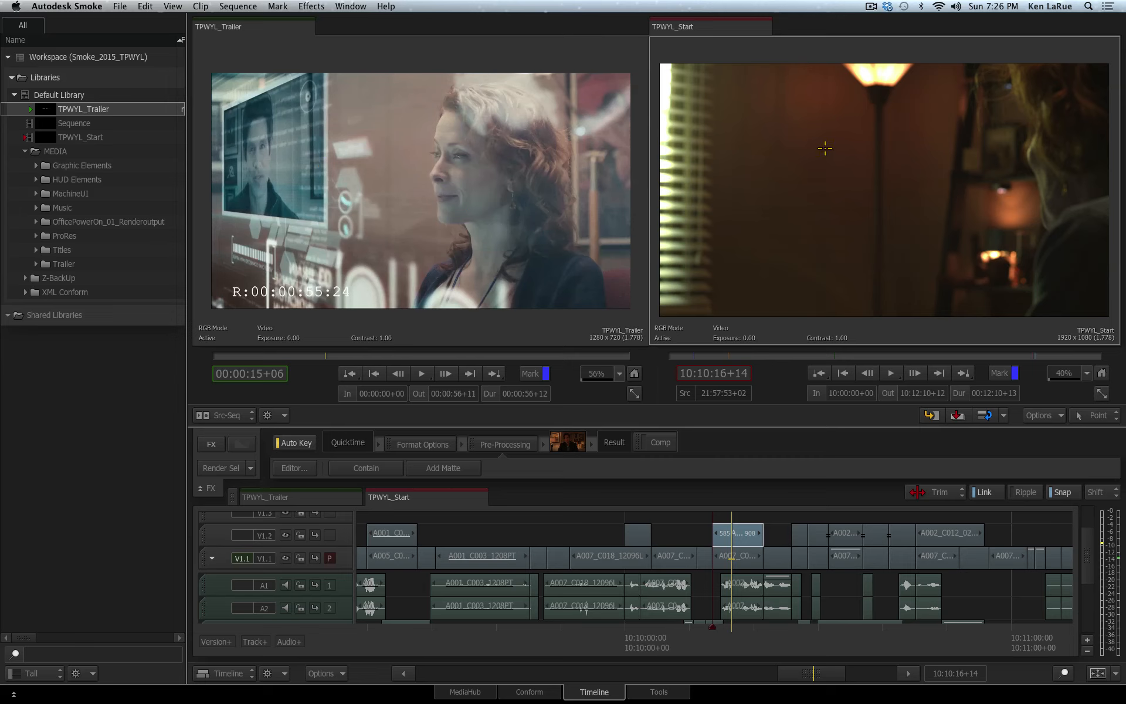
Expand HUD Elements and its Desktop_UI folder and preview the main screen, code, Belize vacation and Video_Chat_Arthur clips.
{"action": "left_click", "coordinate": [35, 180]}
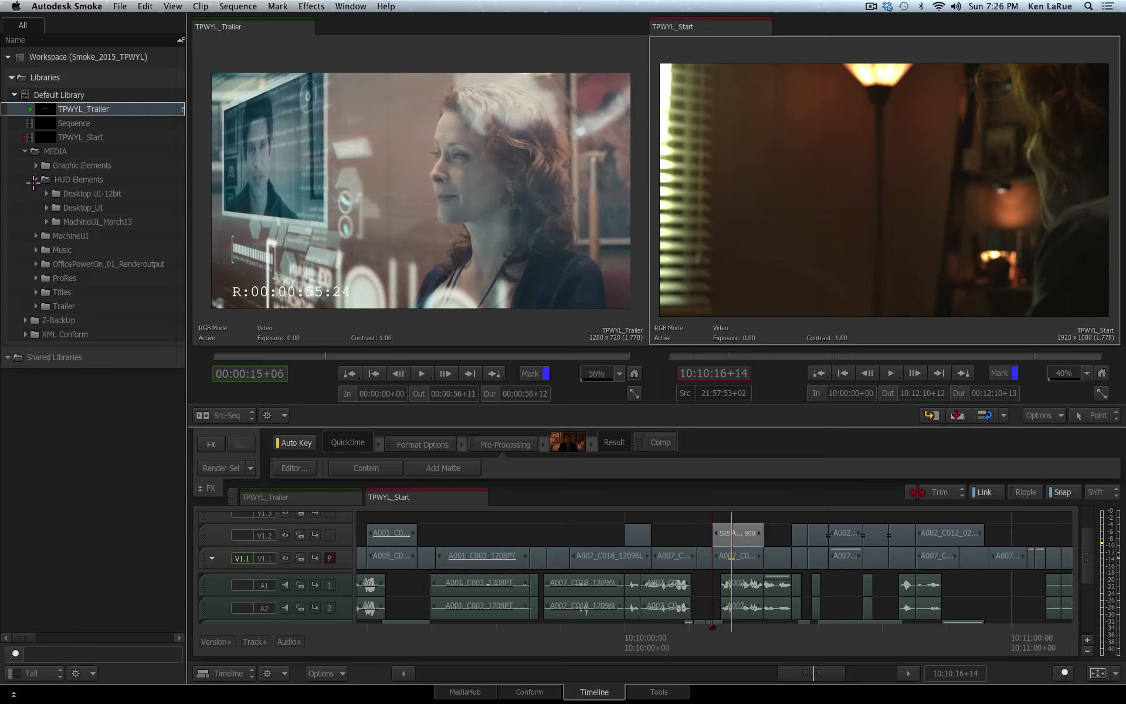
{"action": "left_click", "coordinate": [46, 207]}
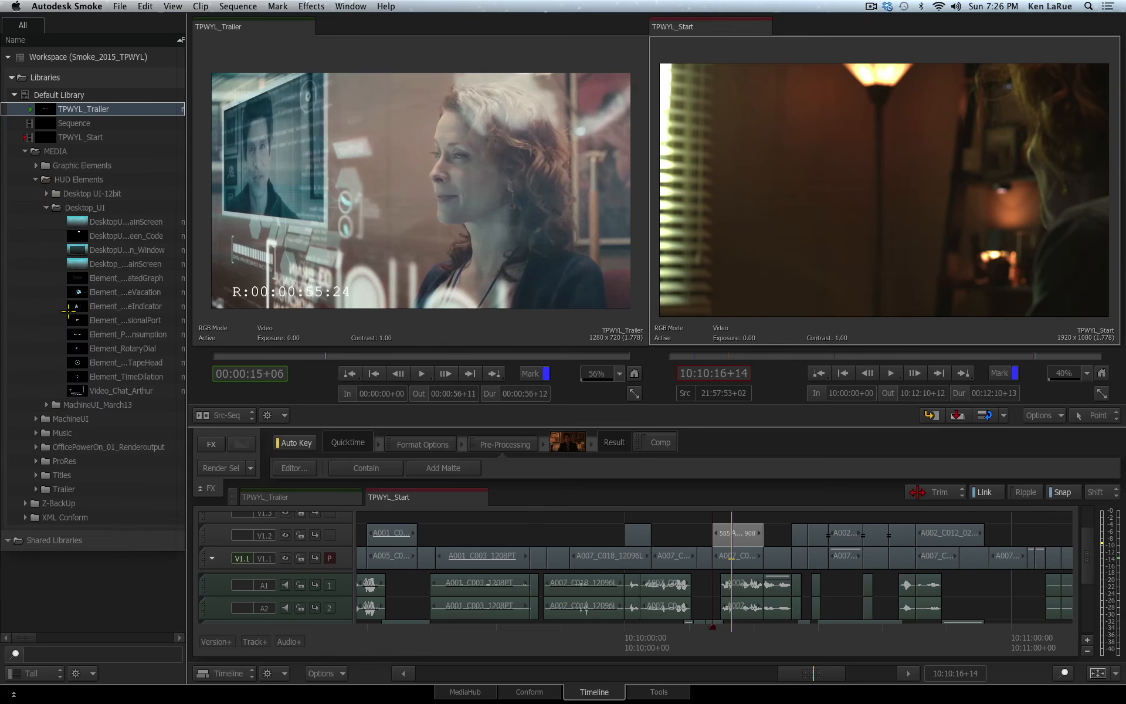
{"action": "left_click", "coordinate": [86, 222]}
{"action": "left_click_drag", "start_coordinate": [249, 355], "coordinate": [428, 361]}
{"action": "left_click", "coordinate": [126, 237]}
{"action": "left_click", "coordinate": [127, 268]}
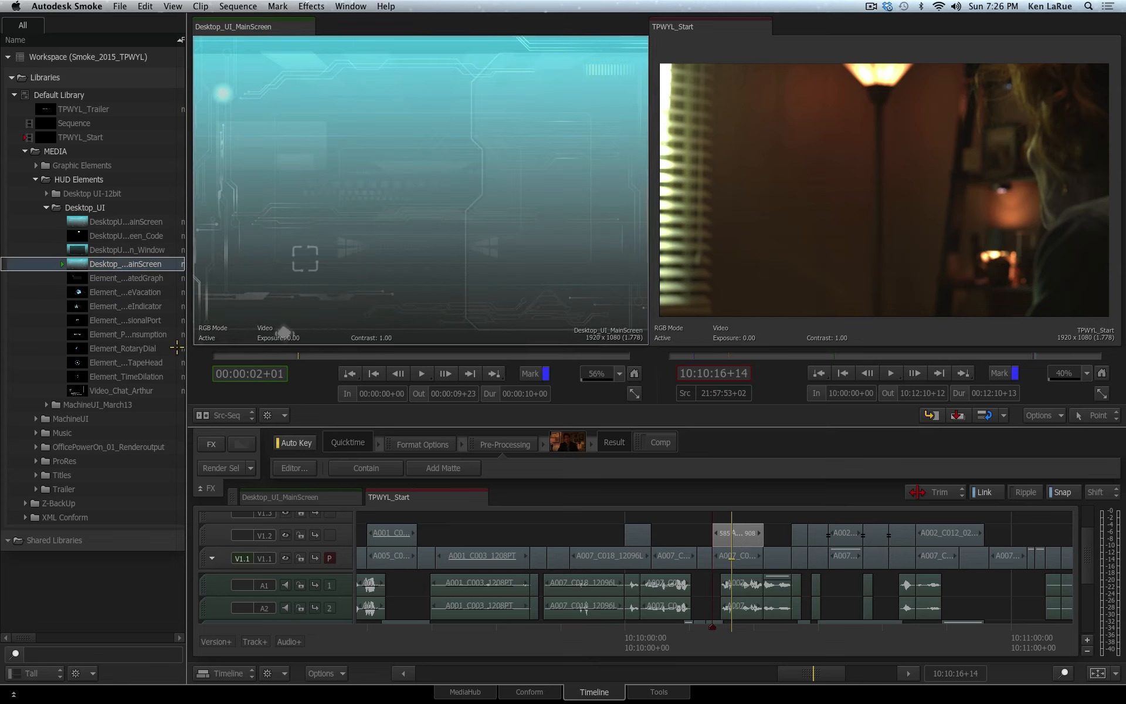
{"action": "left_click", "coordinate": [126, 291]}
{"action": "mouse_move", "coordinate": [245, 352]}
{"action": "left_mouse_down"}
{"action": "mouse_move", "coordinate": [350, 358]}
{"action": "mouse_move", "coordinate": [340, 358]}
{"action": "left_mouse_up"}
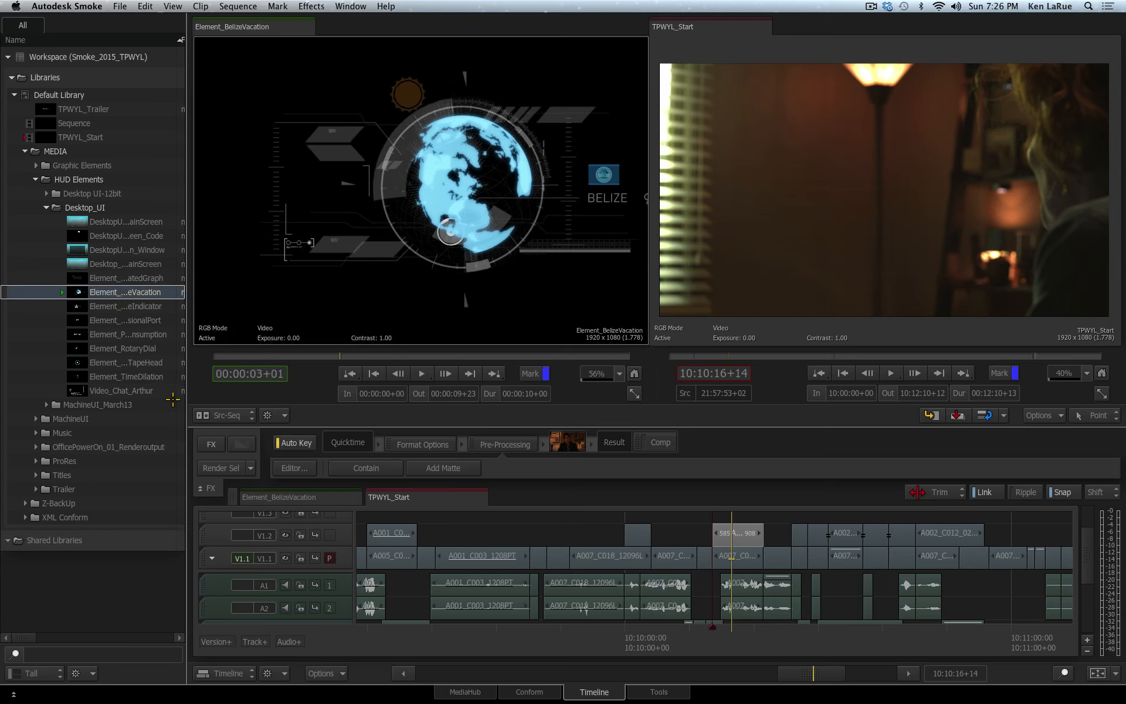
{"action": "left_click", "coordinate": [120, 390]}
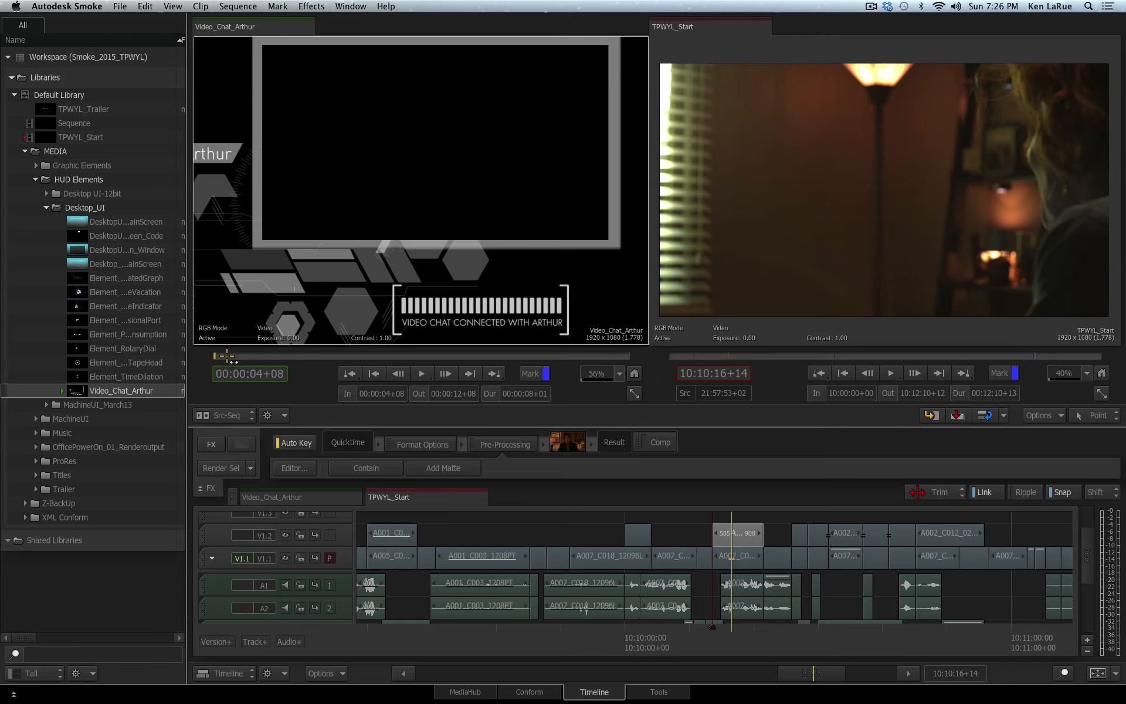
{"action": "mouse_move", "coordinate": [226, 355]}
{"action": "left_mouse_down"}
{"action": "mouse_move", "coordinate": [526, 353]}
{"action": "mouse_move", "coordinate": [160, 352]}
{"action": "left_mouse_up"}
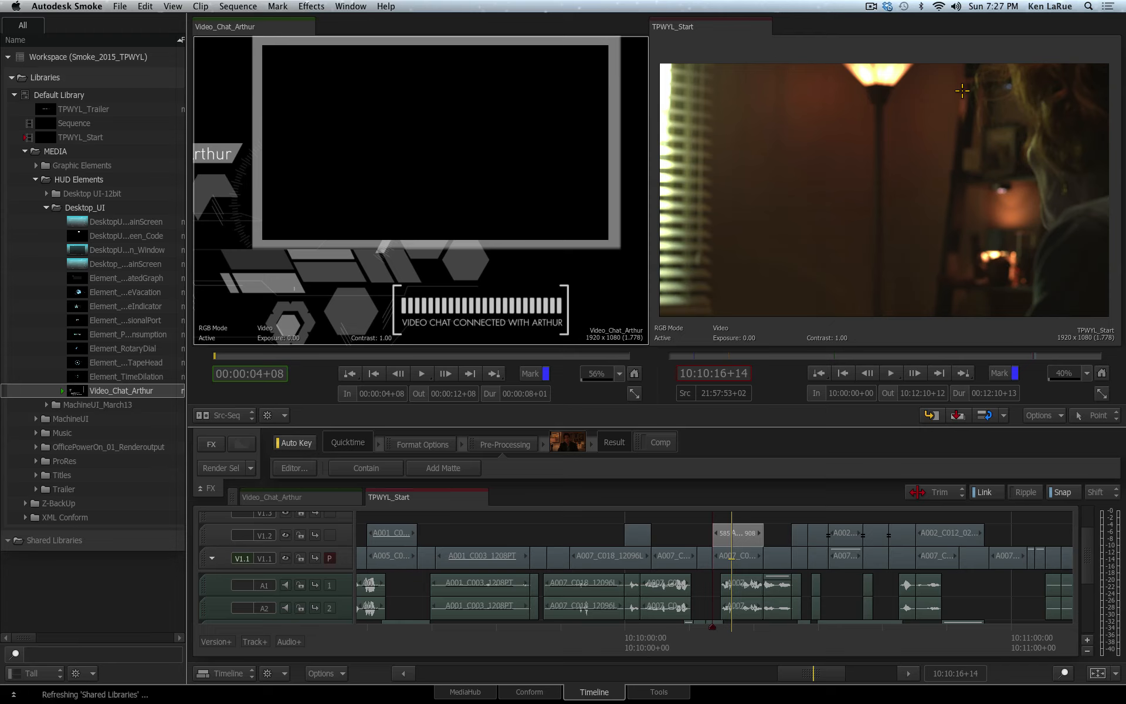
Park the TPWYL_Start playhead at 10:10:13+12 and reduce the source viewer's zoom to 35%.
{"action": "left_click", "coordinate": [721, 632]}
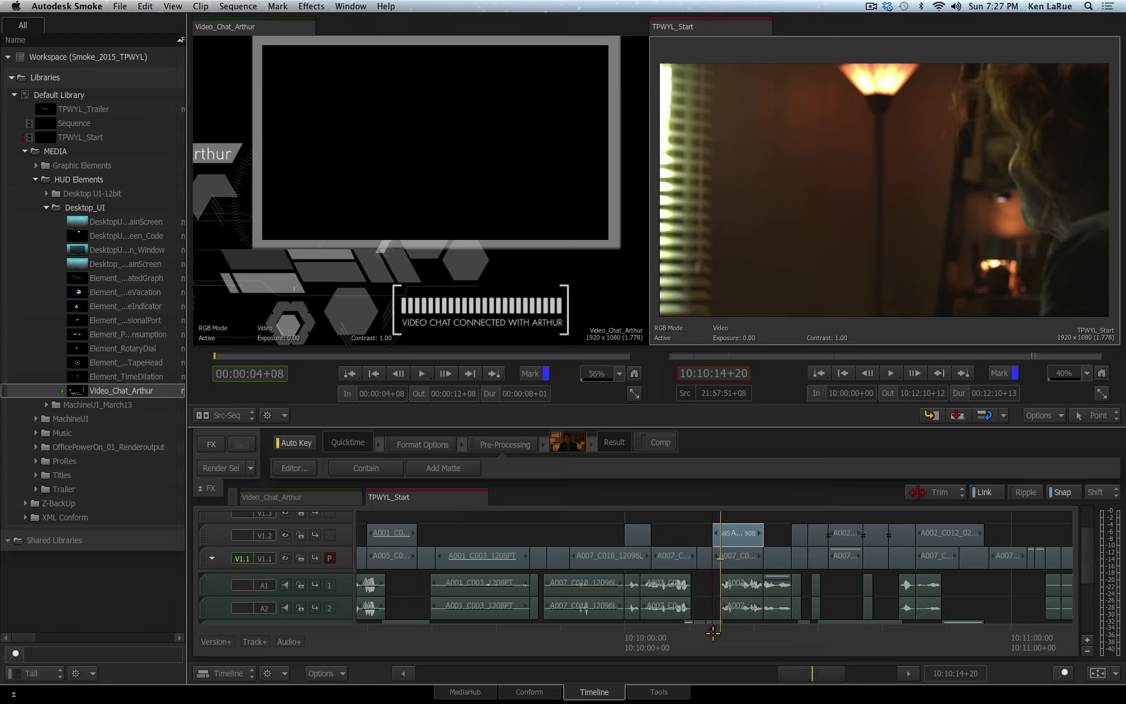
{"action": "left_click", "coordinate": [713, 632]}
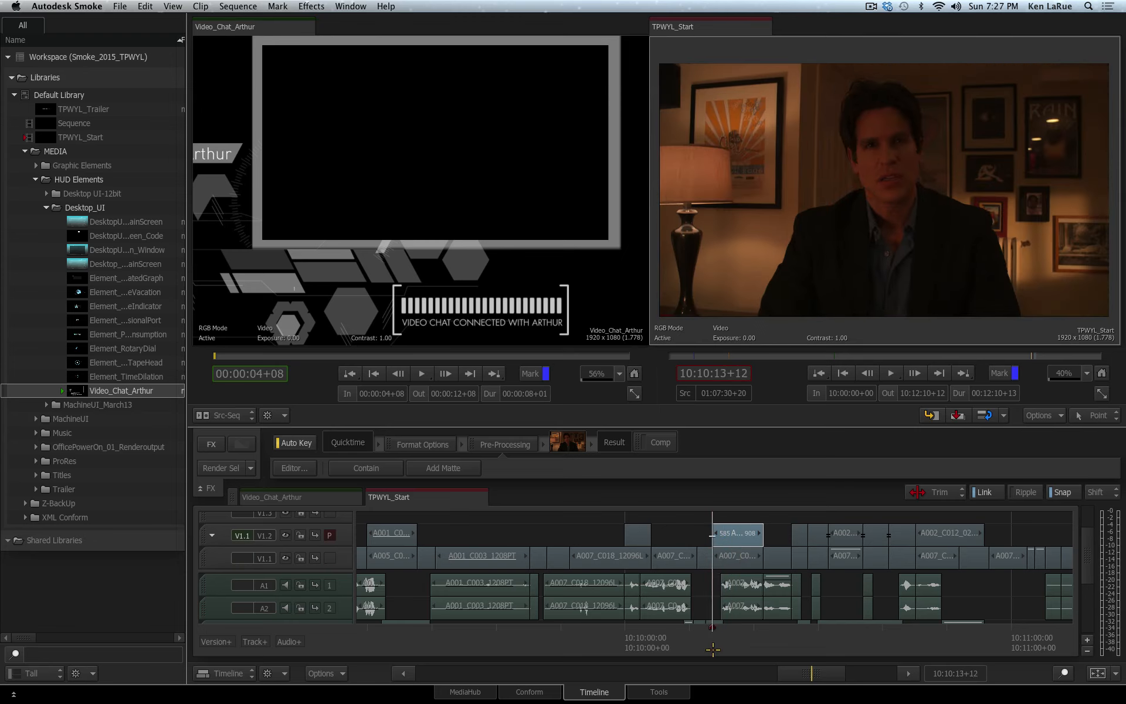
{"action": "mouse_move", "coordinate": [713, 649]}
{"action": "left_mouse_down"}
{"action": "mouse_move", "coordinate": [755, 646]}
{"action": "mouse_move", "coordinate": [713, 653]}
{"action": "left_mouse_up"}
{"action": "left_click_drag", "start_coordinate": [598, 374], "coordinate": [581, 384]}
Apply a Colour Warper effect to the man's segment on track V1.2 at the playhead.
{"action": "left_click", "coordinate": [733, 539]}
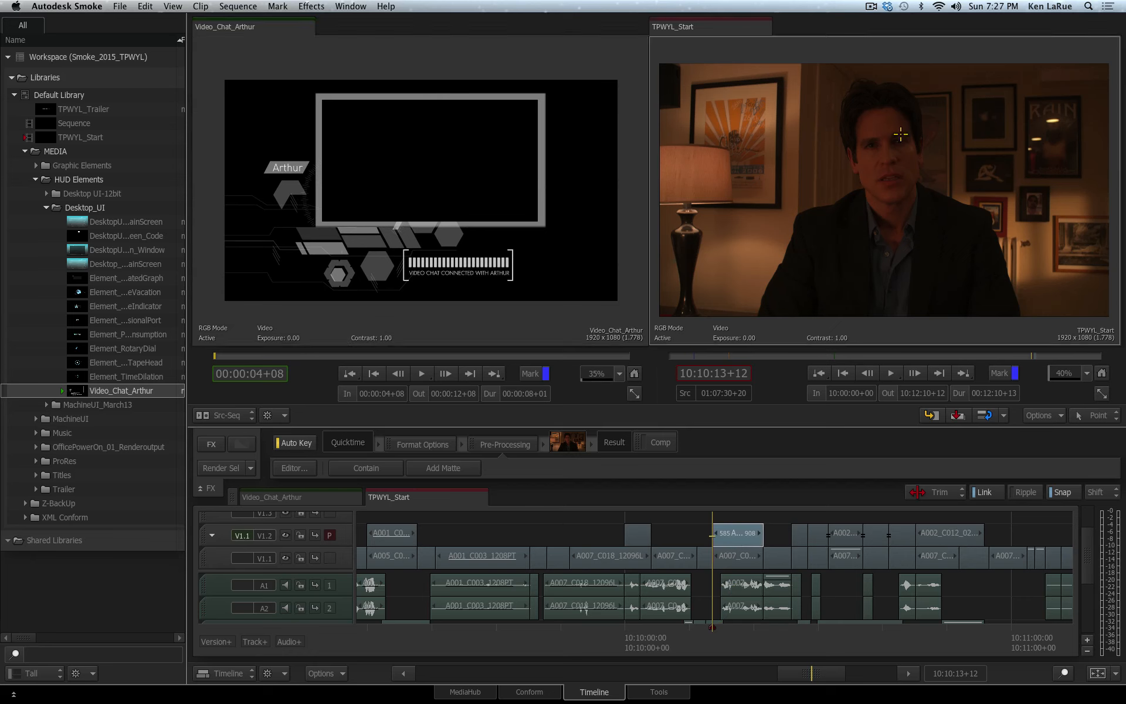
{"action": "left_click", "coordinate": [210, 444]}
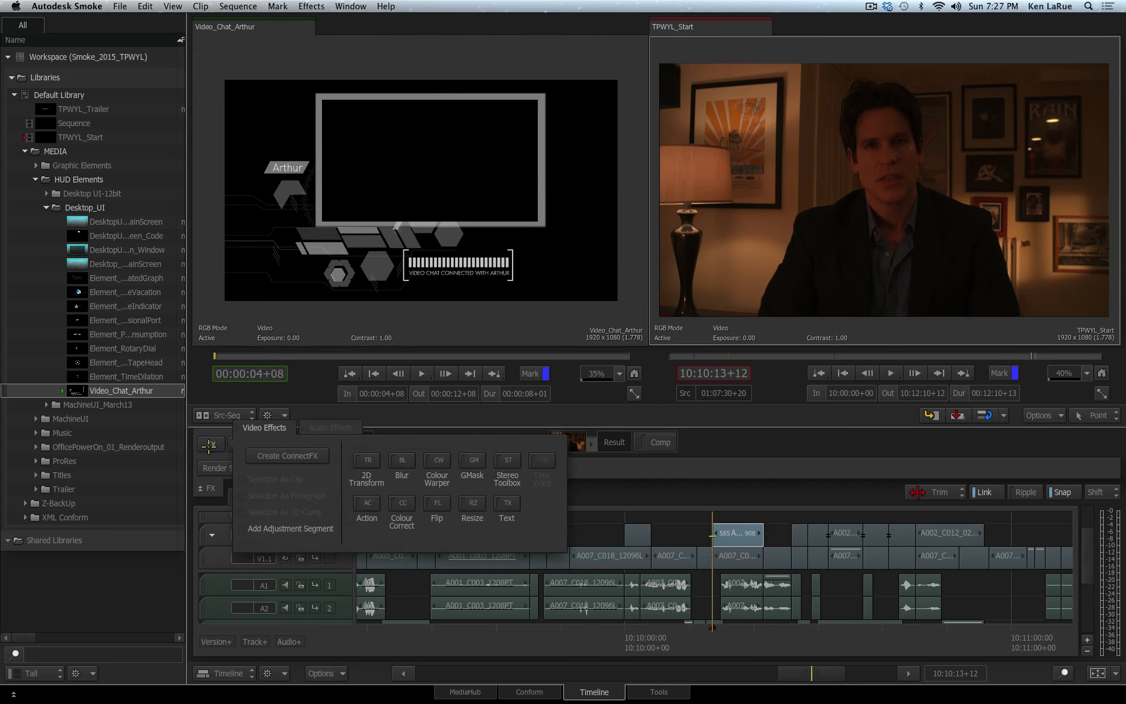
{"action": "left_click", "coordinate": [438, 463]}
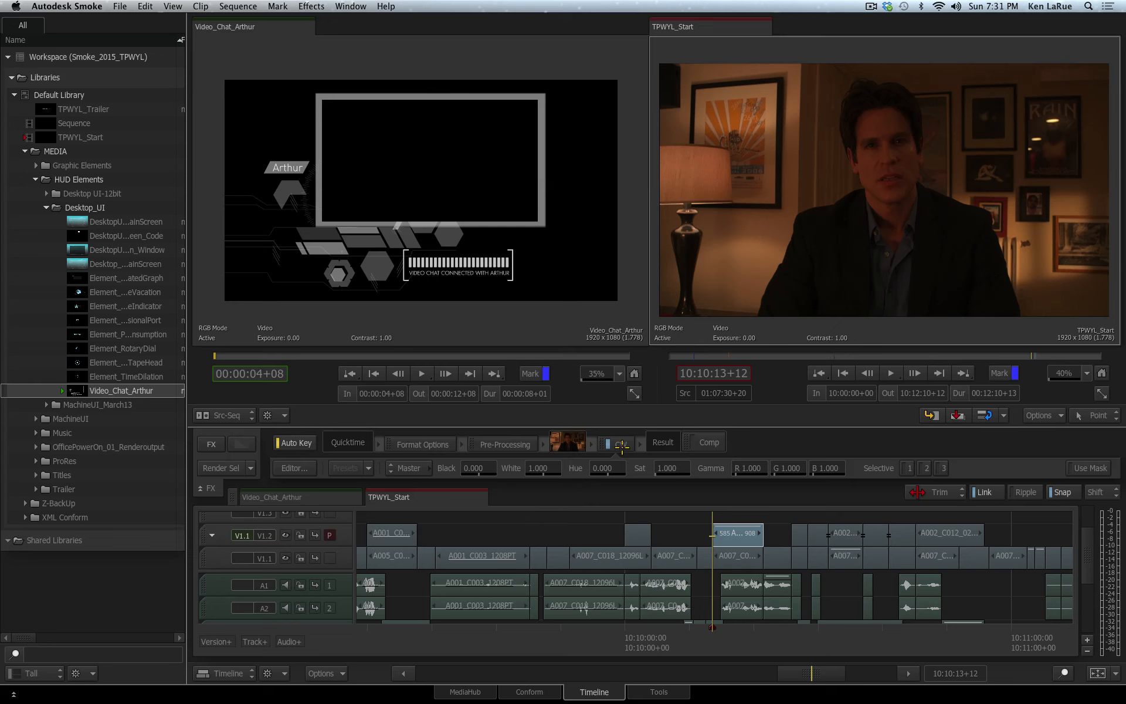
Open the Colour Warper editor and set the Master White value to 1.780.
{"action": "left_click", "coordinate": [624, 444]}
{"action": "left_click", "coordinate": [294, 467]}
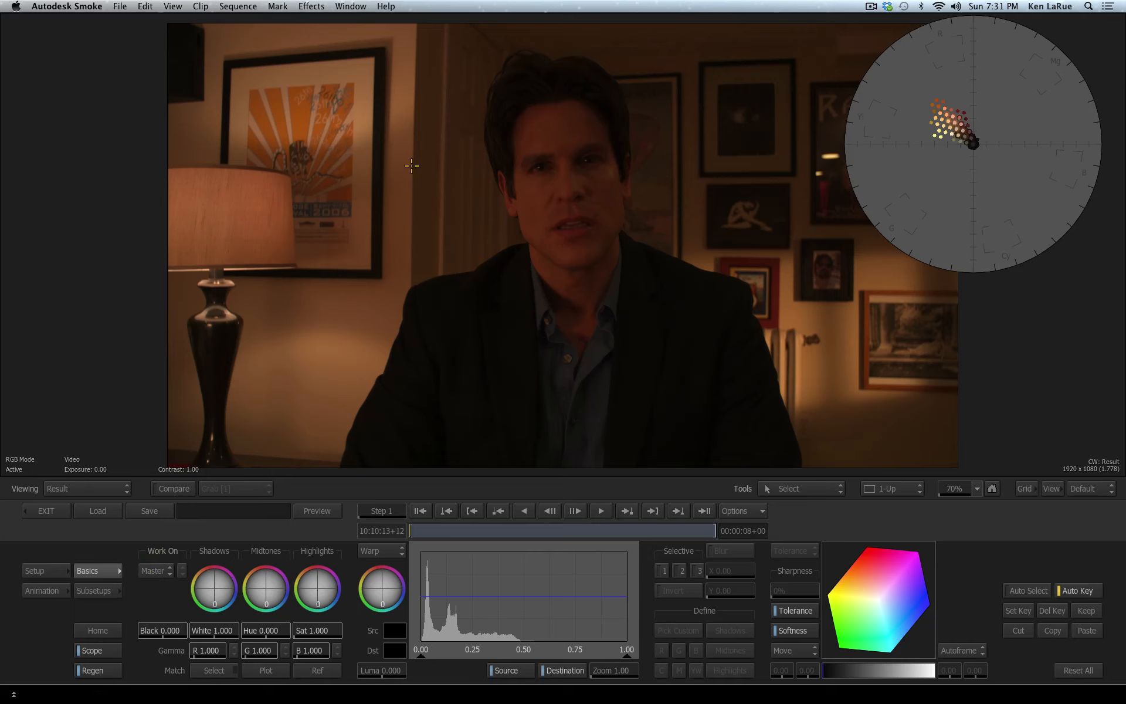
{"action": "left_click_drag", "start_coordinate": [231, 632], "coordinate": [262, 630]}
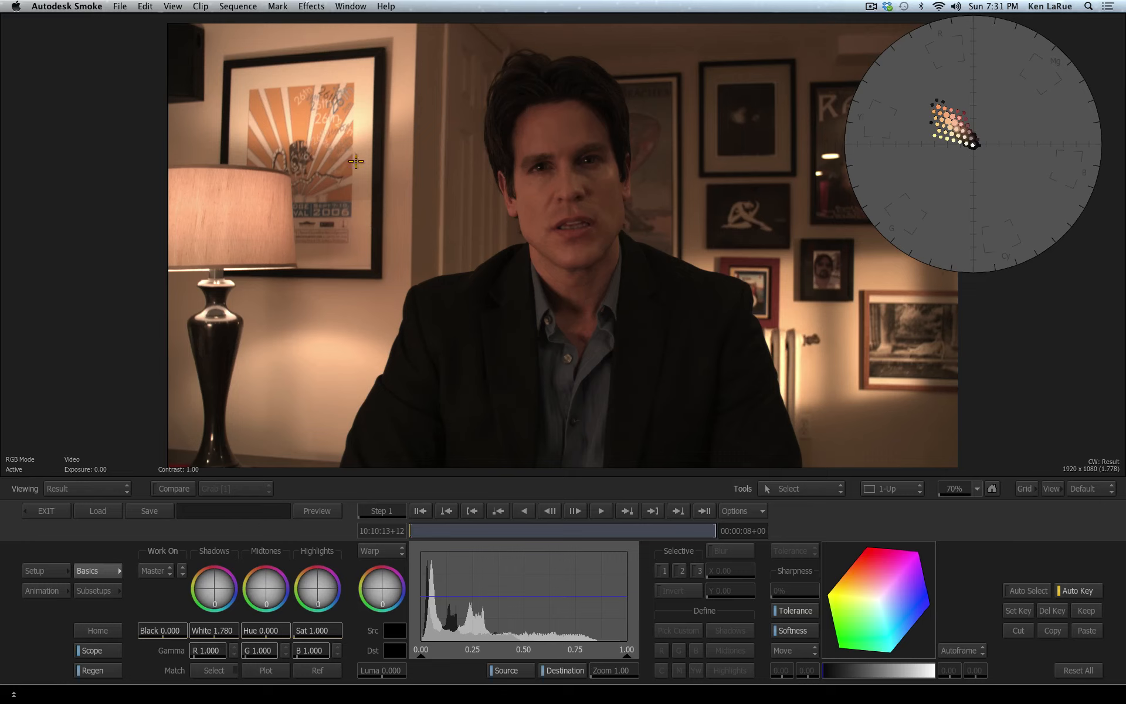
Work on selective Sel 1 and sample the orange of the wall poster as its key colour.
{"action": "left_click", "coordinate": [156, 571]}
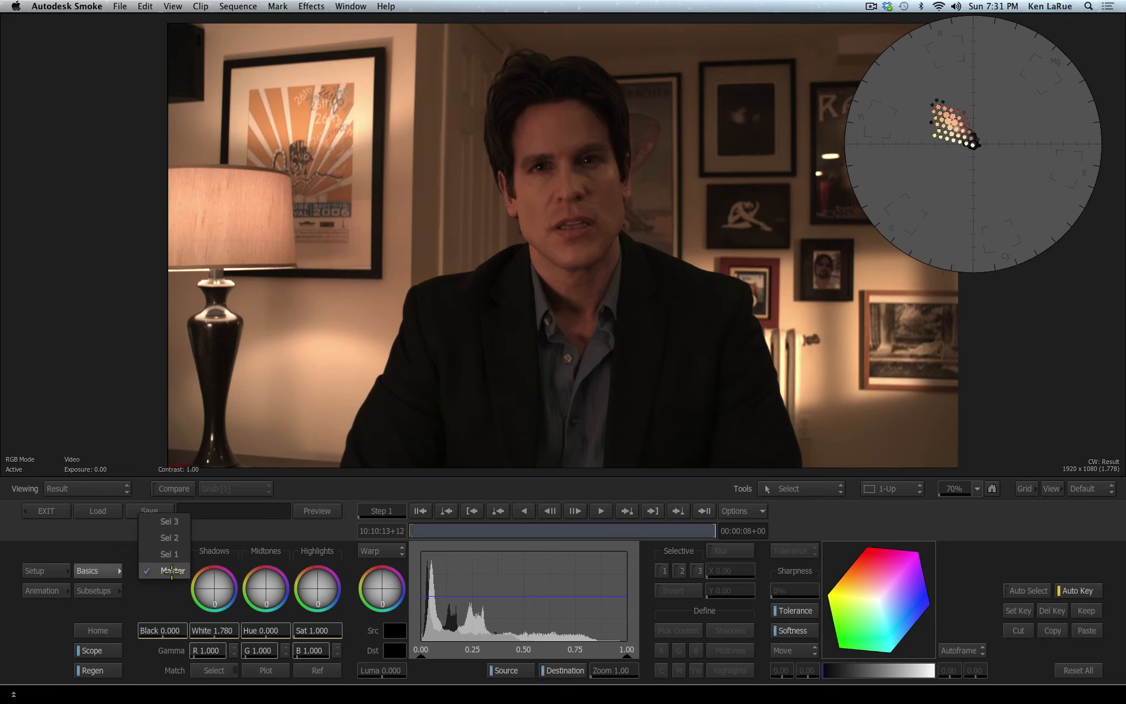
{"action": "left_click", "coordinate": [169, 553]}
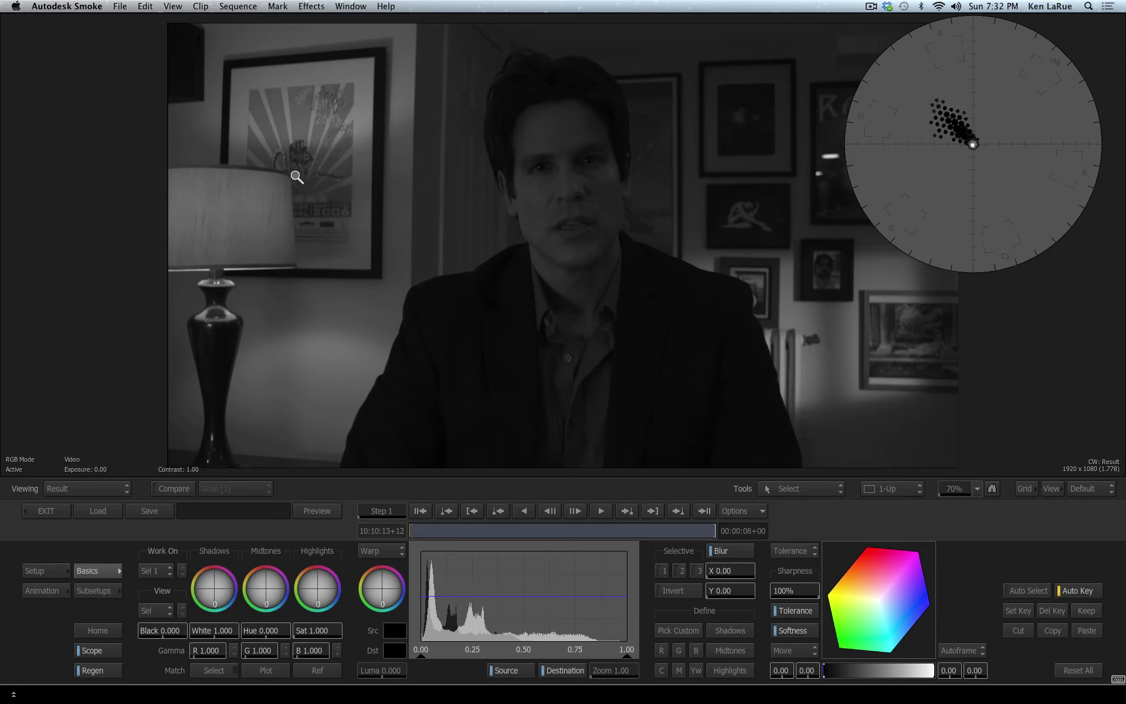
{"action": "left_click_drag", "start_coordinate": [278, 211], "coordinate": [433, 81]}
{"action": "left_click_drag", "start_coordinate": [172, 140], "coordinate": [956, 495]}
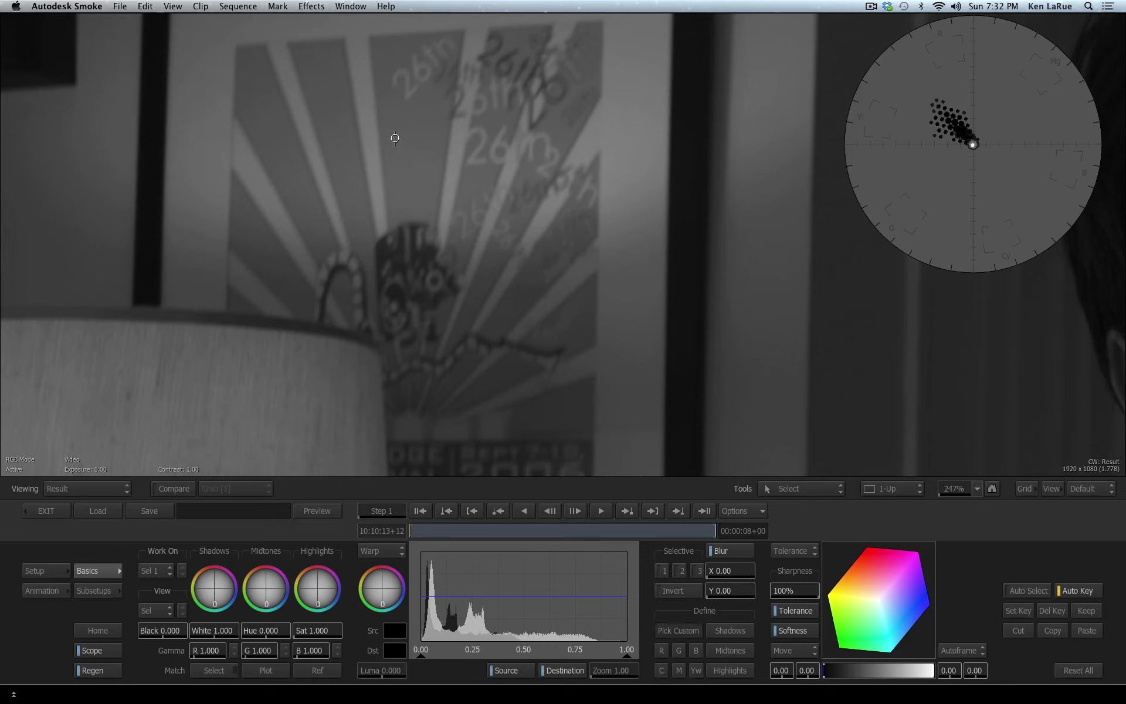
{"action": "left_click_drag", "start_coordinate": [395, 125], "coordinate": [429, 217]}
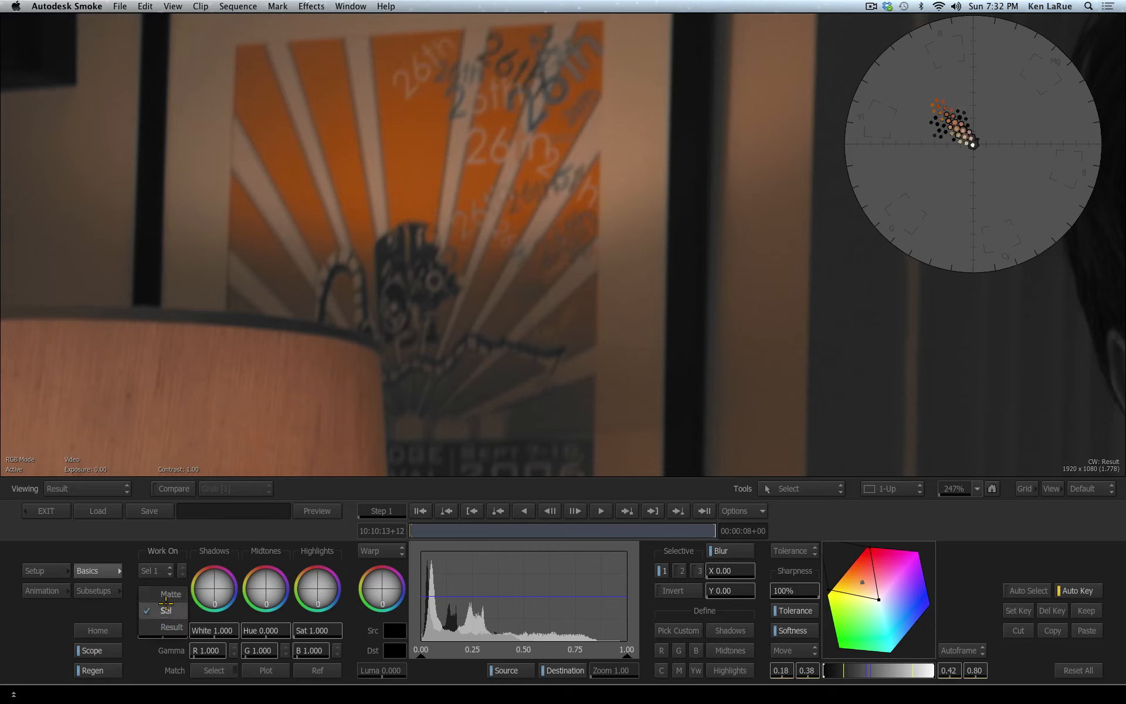
Switch the Sel 1 view to Matte and frame the whole image.
{"action": "left_click", "coordinate": [172, 591]}
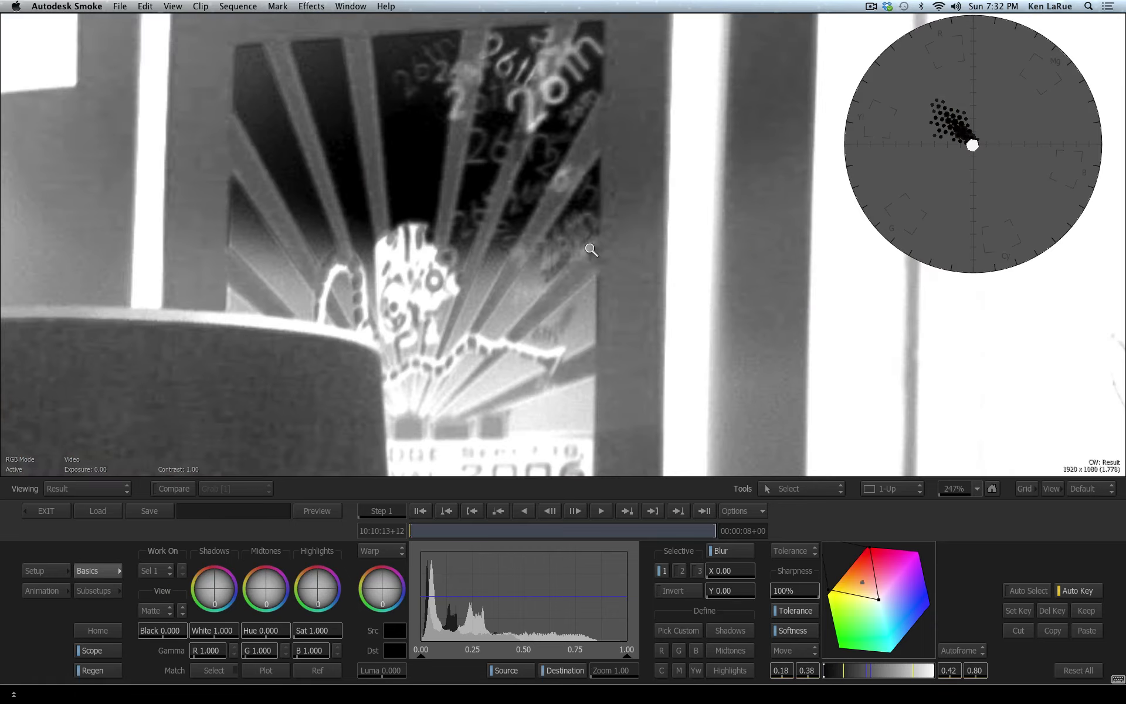
{"action": "left_click_drag", "start_coordinate": [590, 249], "coordinate": [377, 400]}
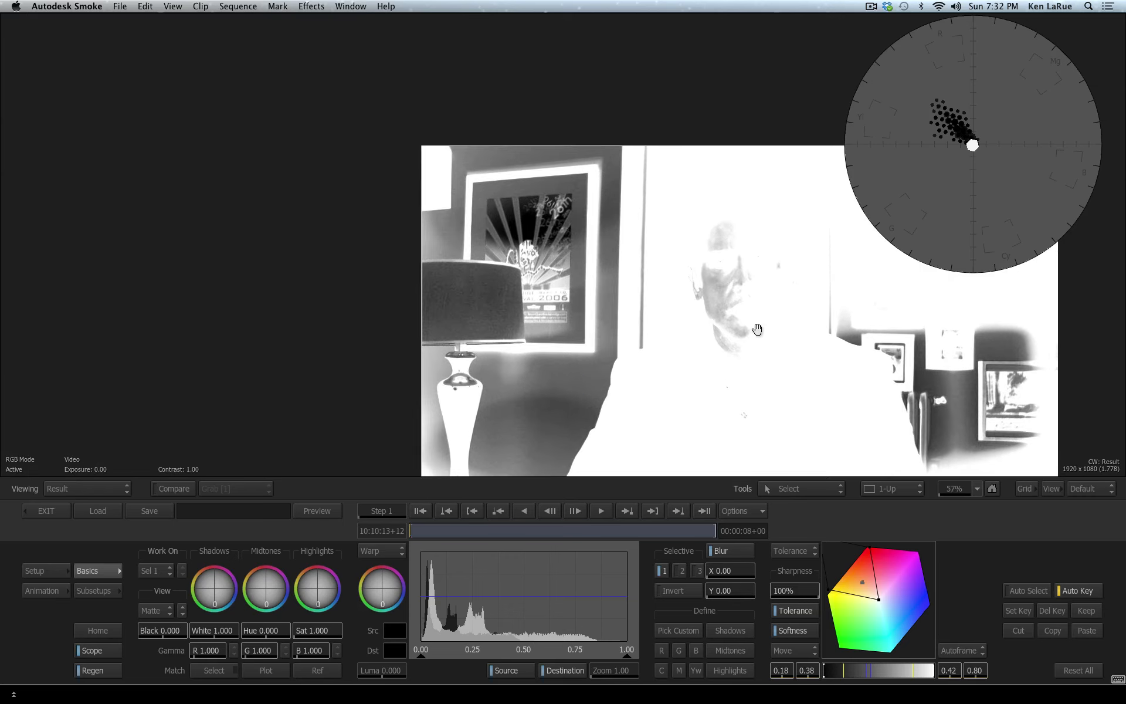
{"action": "left_click_drag", "start_coordinate": [736, 322], "coordinate": [548, 223]}
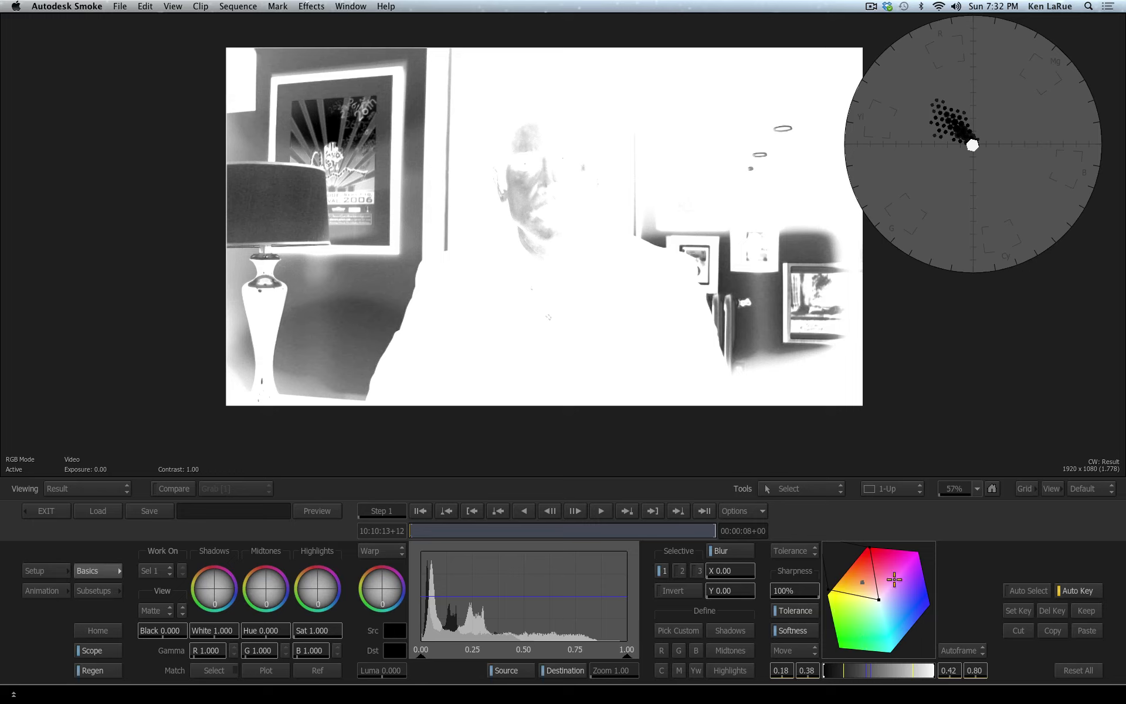
Fine-tune the Sel 1 tolerance boundary around the orange sample in the colour cube.
{"action": "left_click_drag", "start_coordinate": [854, 600], "coordinate": [995, 508], "text": "ctrl"}
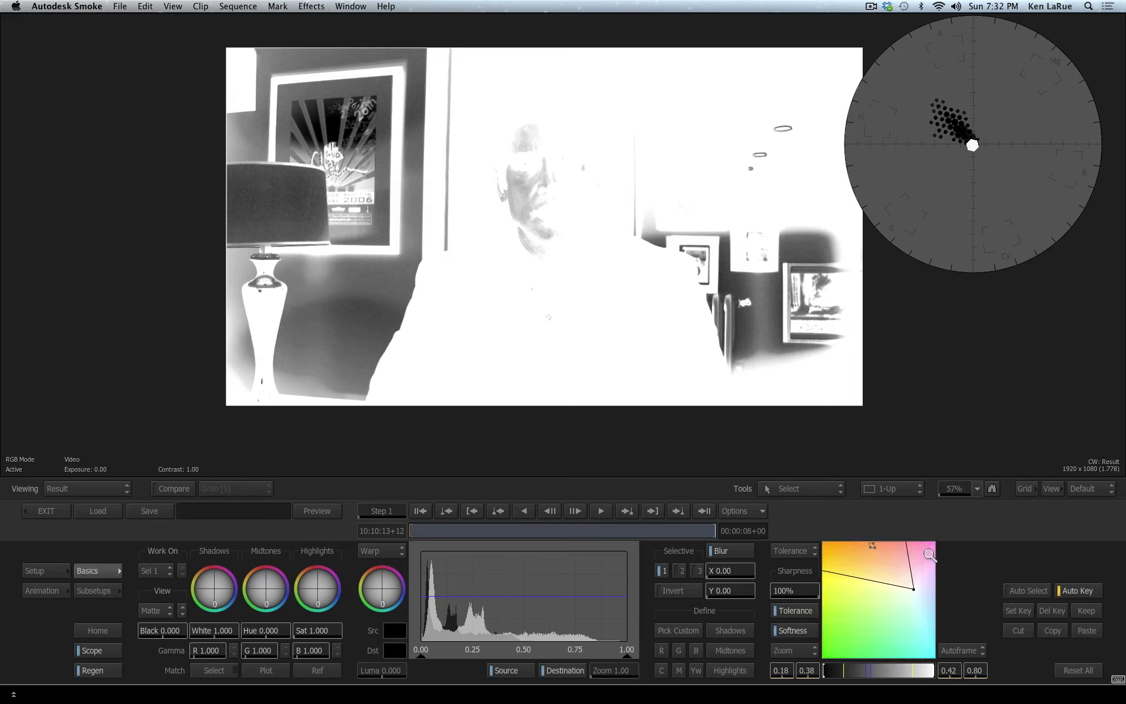
{"action": "left_click_drag", "start_coordinate": [869, 567], "coordinate": [858, 618]}
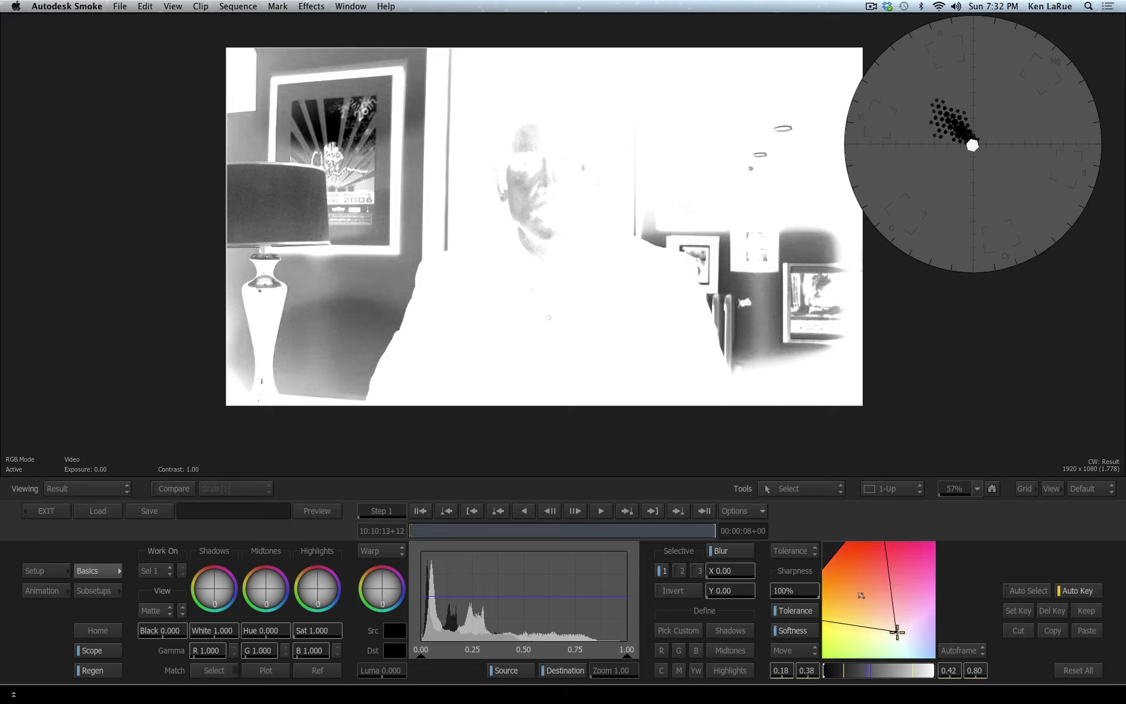
{"action": "mouse_move", "coordinate": [904, 641]}
{"action": "left_mouse_down"}
{"action": "mouse_move", "coordinate": [925, 653]}
{"action": "mouse_move", "coordinate": [907, 638]}
{"action": "left_mouse_up"}
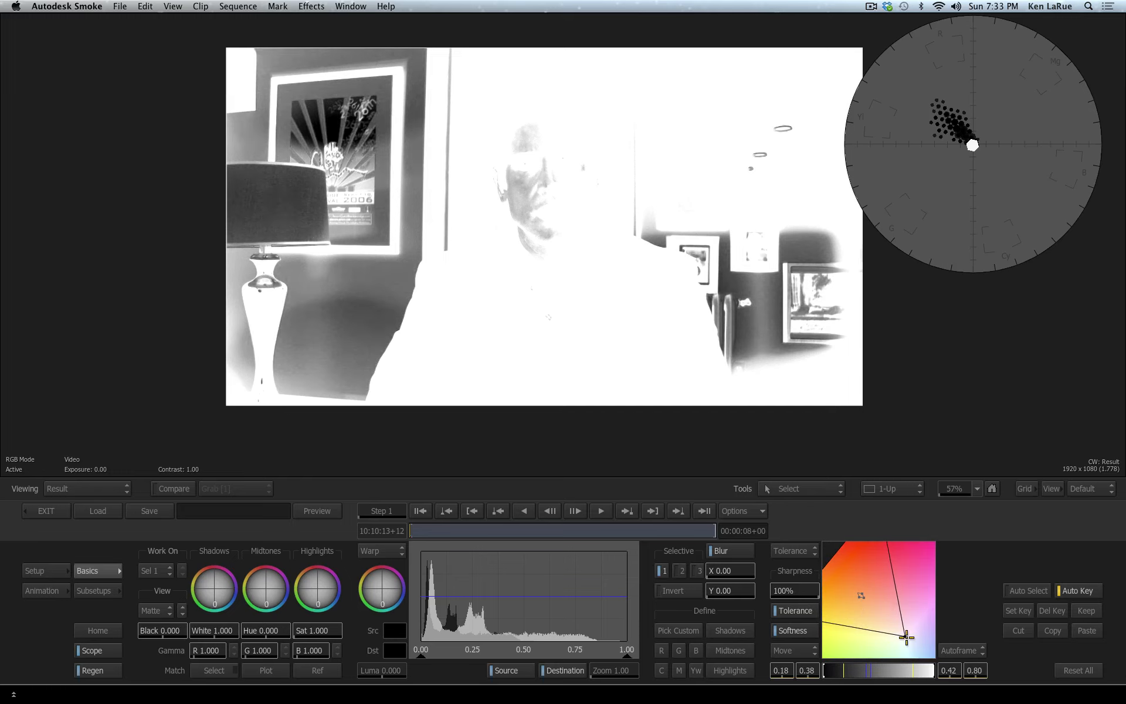
{"action": "left_click", "coordinate": [861, 596]}
Sample the man's face with - Softness to remove it from the Sel 1 matte.
{"action": "left_click", "coordinate": [793, 550]}
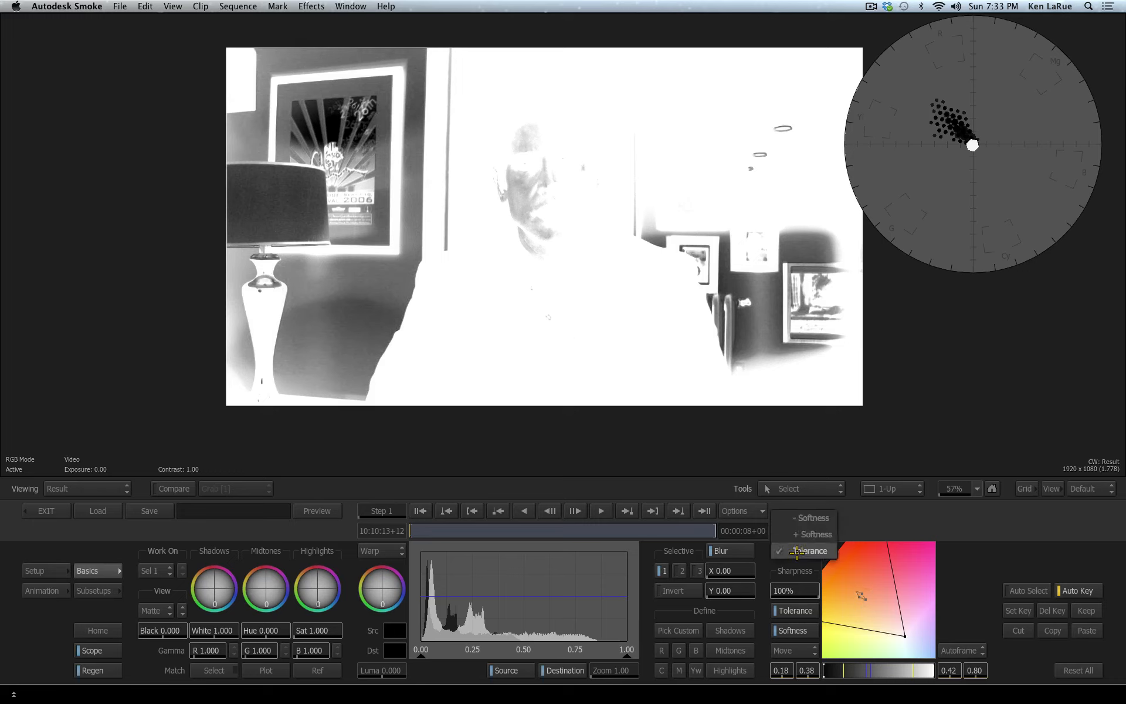
{"action": "left_click", "coordinate": [812, 518]}
{"action": "left_click", "coordinate": [528, 223]}
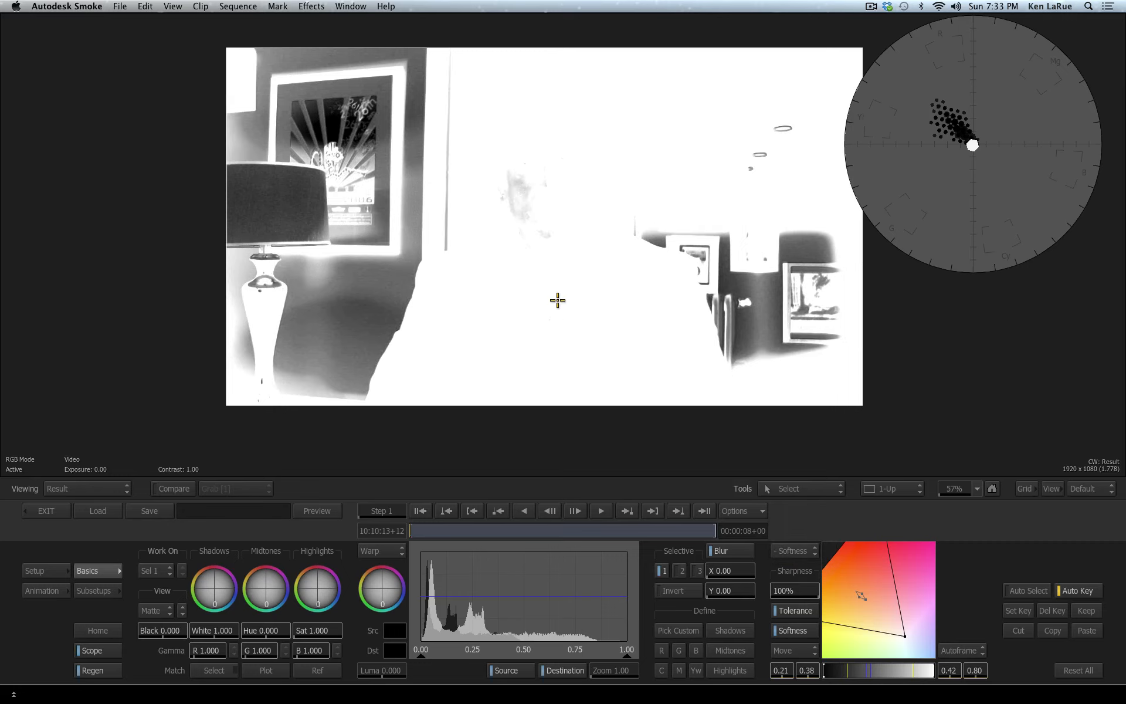
{"action": "left_click", "coordinate": [792, 554]}
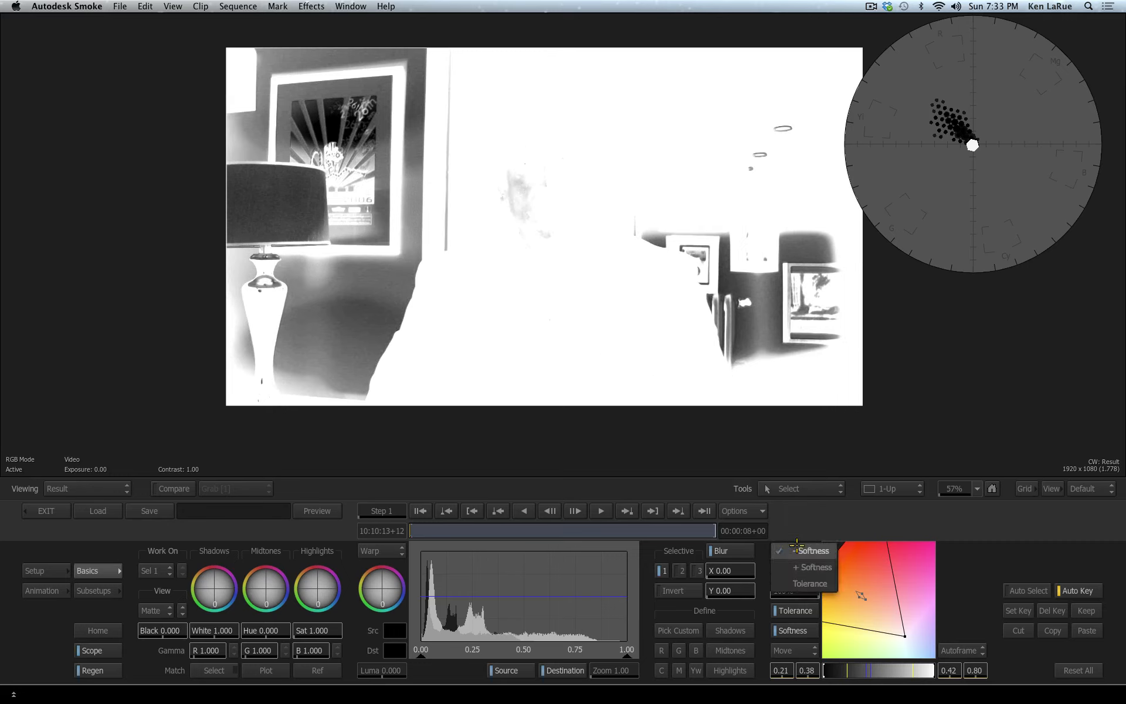
{"action": "left_click", "coordinate": [521, 187]}
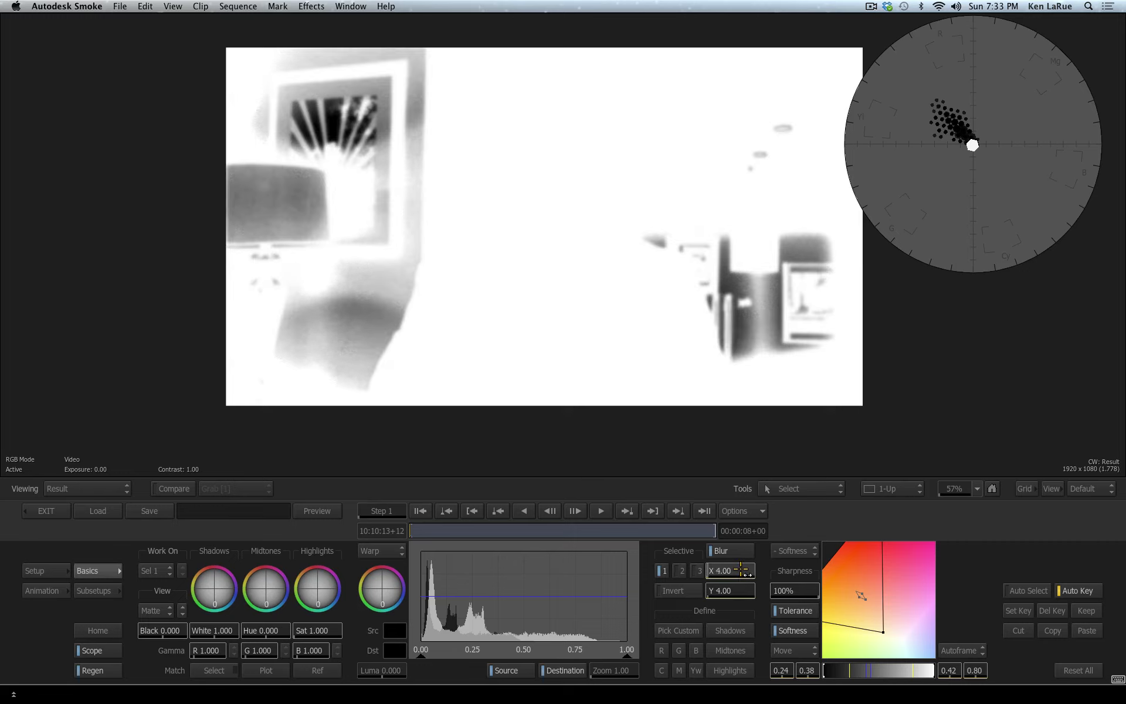
Set the Sel 1 matte blur to 3.00 in X and Y and switch the view back to Result.
{"action": "left_click_drag", "start_coordinate": [740, 570], "coordinate": [726, 590]}
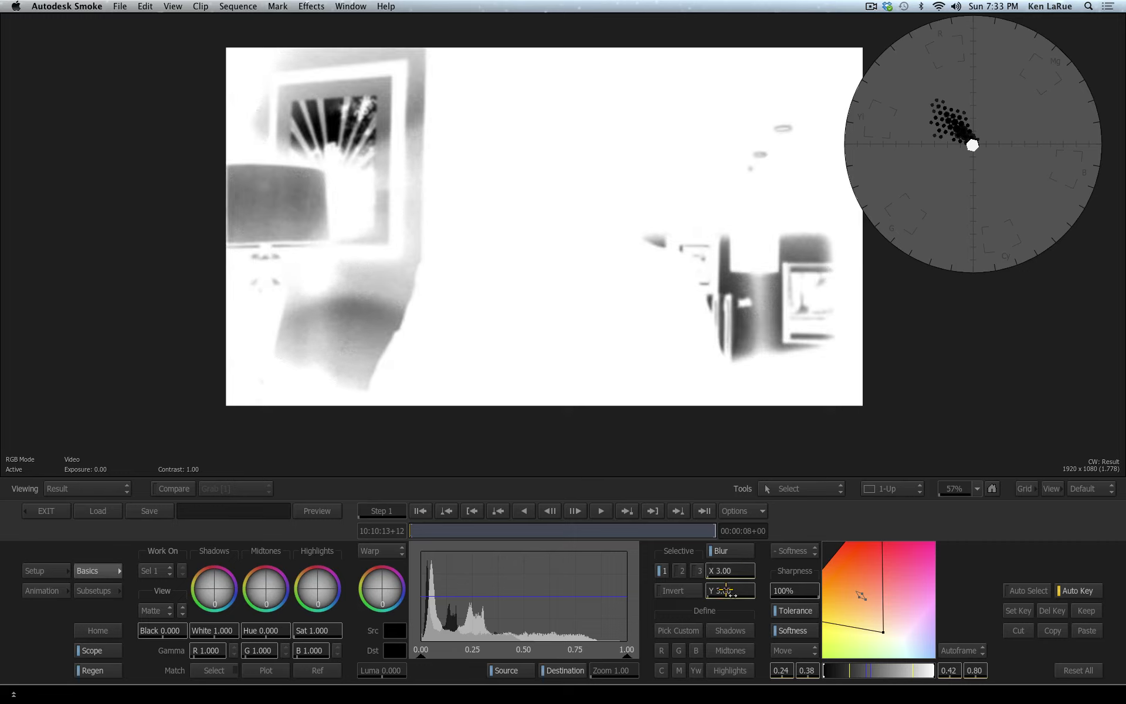
{"action": "left_click", "coordinate": [154, 610]}
{"action": "left_click", "coordinate": [164, 645]}
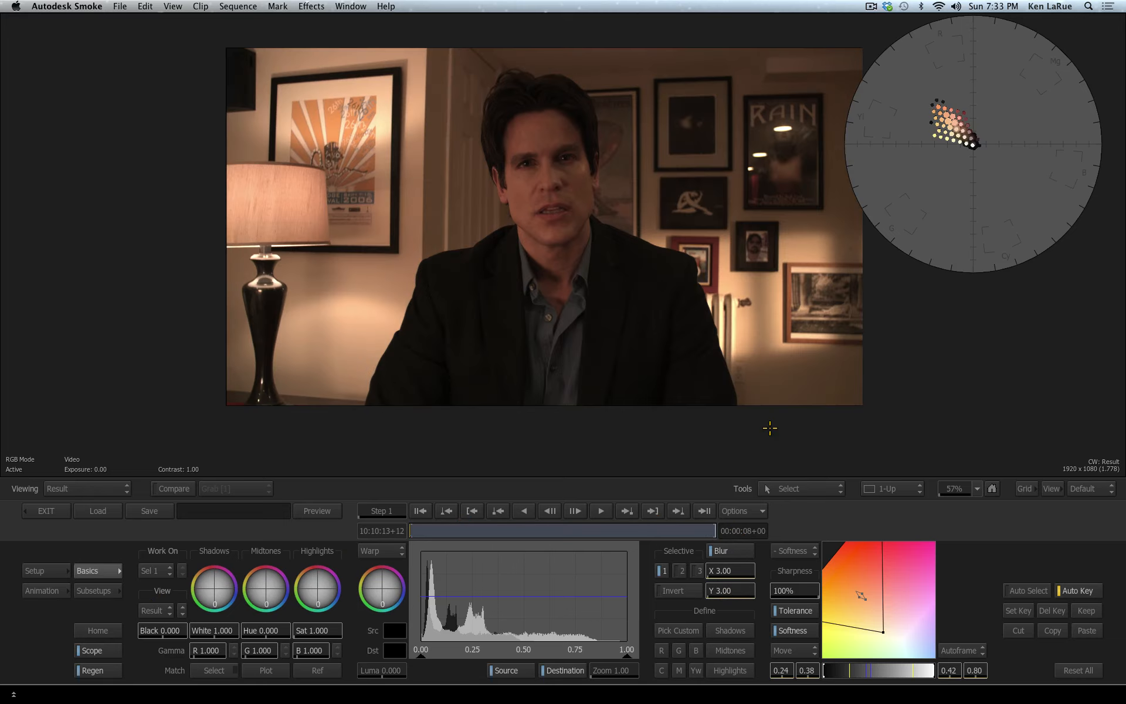
Set the Sel 1 saturation to 0.460 and switch the Colour Warper to working on Sel 2.
{"action": "left_click_drag", "start_coordinate": [317, 630], "coordinate": [294, 635]}
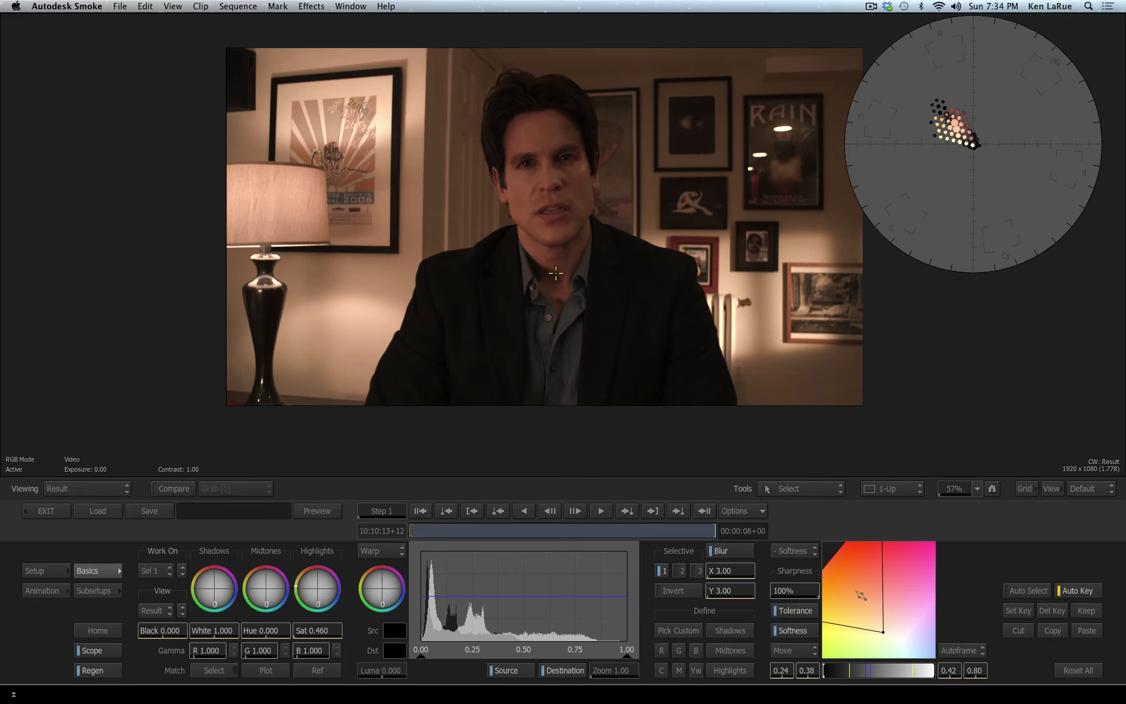
{"action": "left_click", "coordinate": [160, 570]}
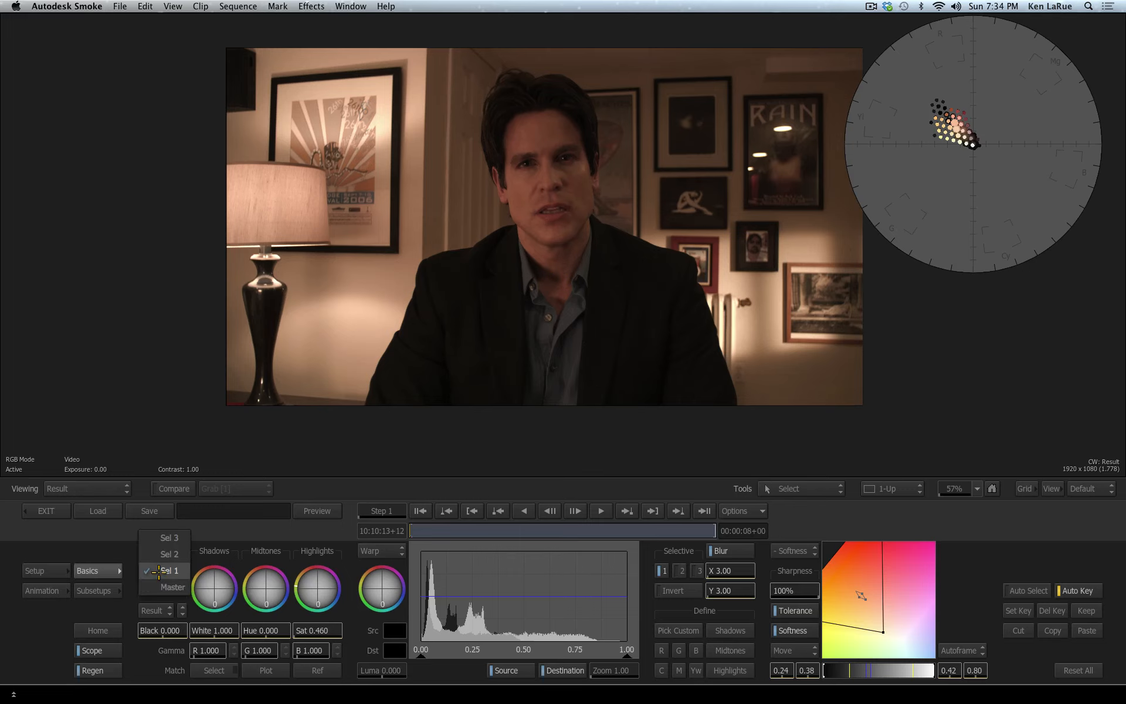
{"action": "left_click", "coordinate": [170, 554]}
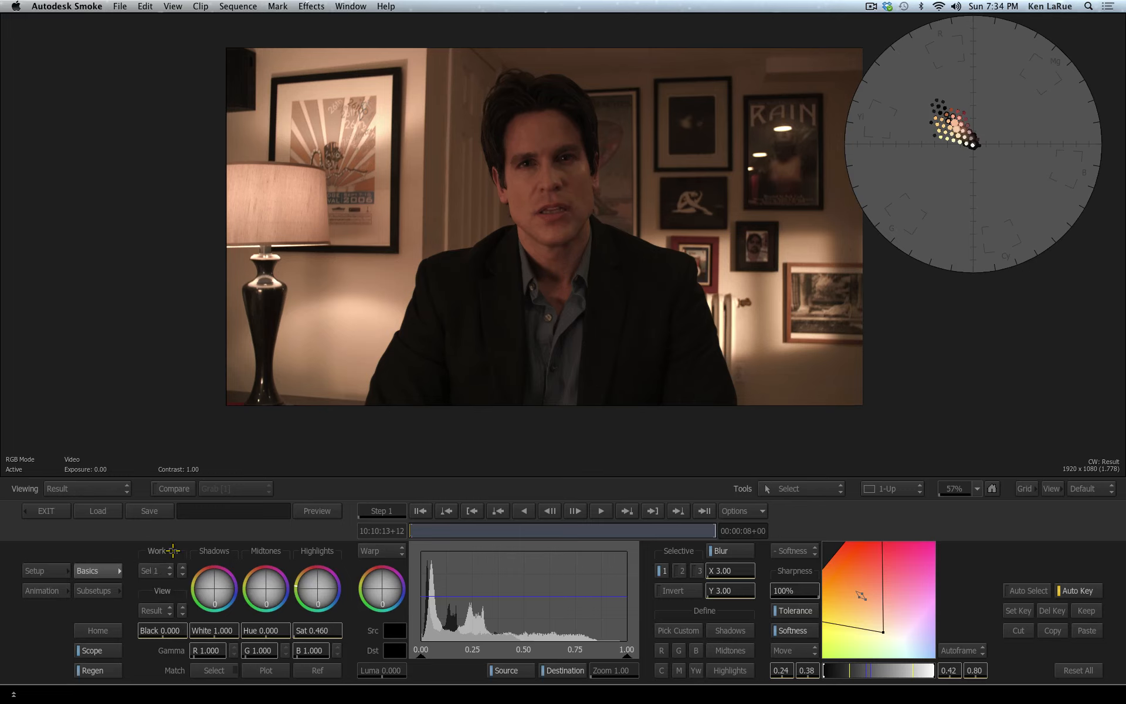
Define a custom Sel 2 key by sampling the man's face, show its matte and adjust the selection in the colour cube.
{"action": "left_click", "coordinate": [676, 623]}
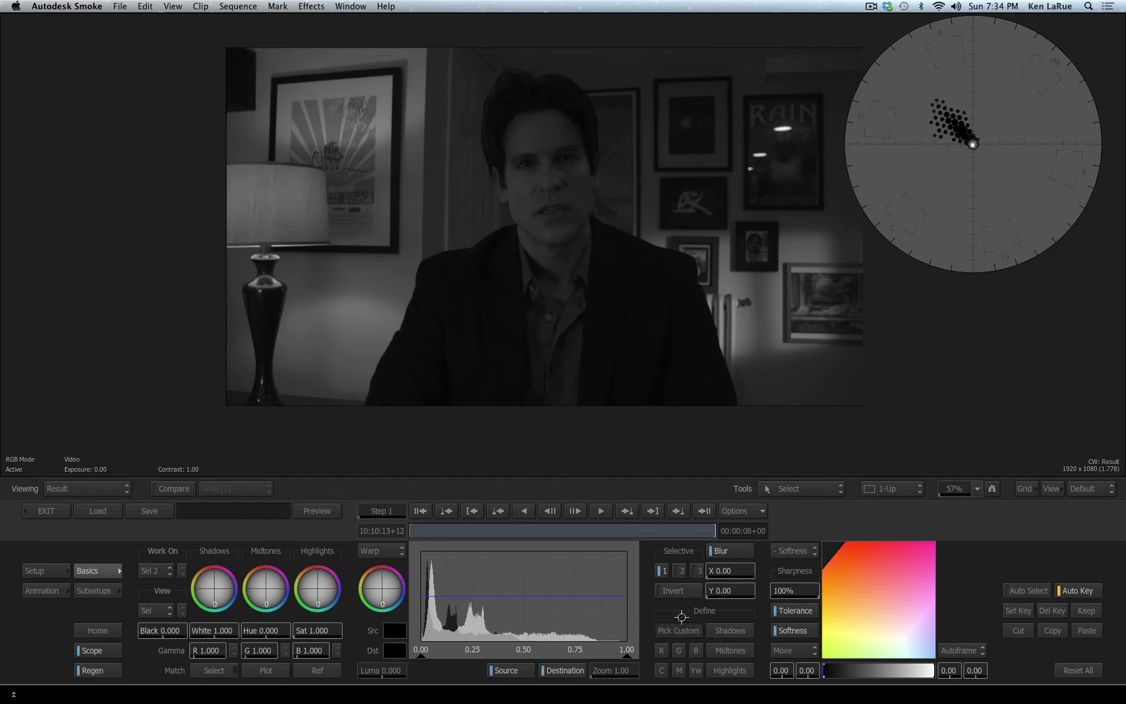
{"action": "mouse_move", "coordinate": [509, 156]}
{"action": "left_mouse_down"}
{"action": "mouse_move", "coordinate": [536, 230]}
{"action": "mouse_move", "coordinate": [603, 203]}
{"action": "left_mouse_up"}
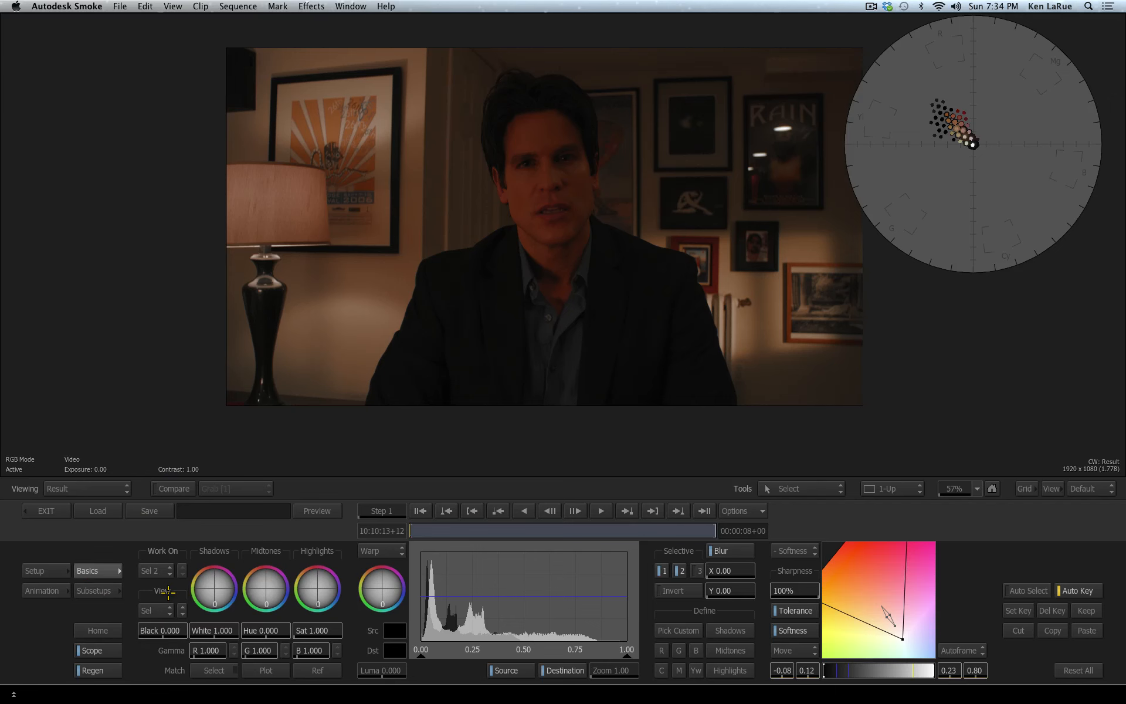
{"action": "left_click", "coordinate": [154, 610]}
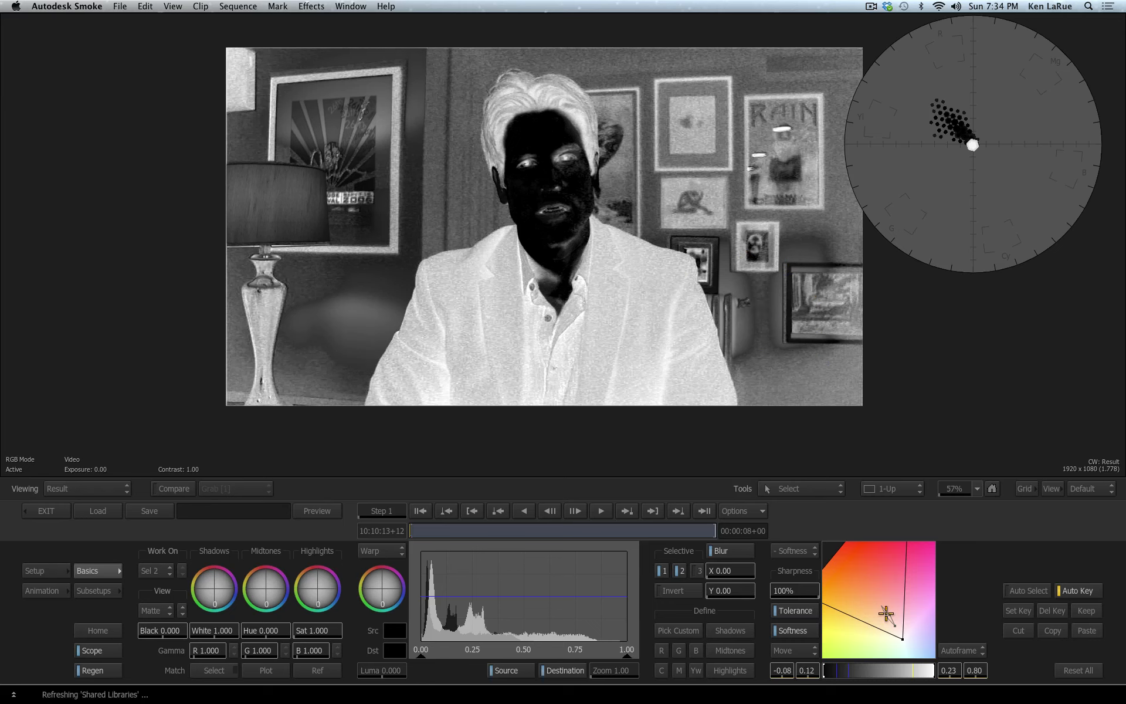
{"action": "left_click_drag", "start_coordinate": [887, 618], "coordinate": [884, 619]}
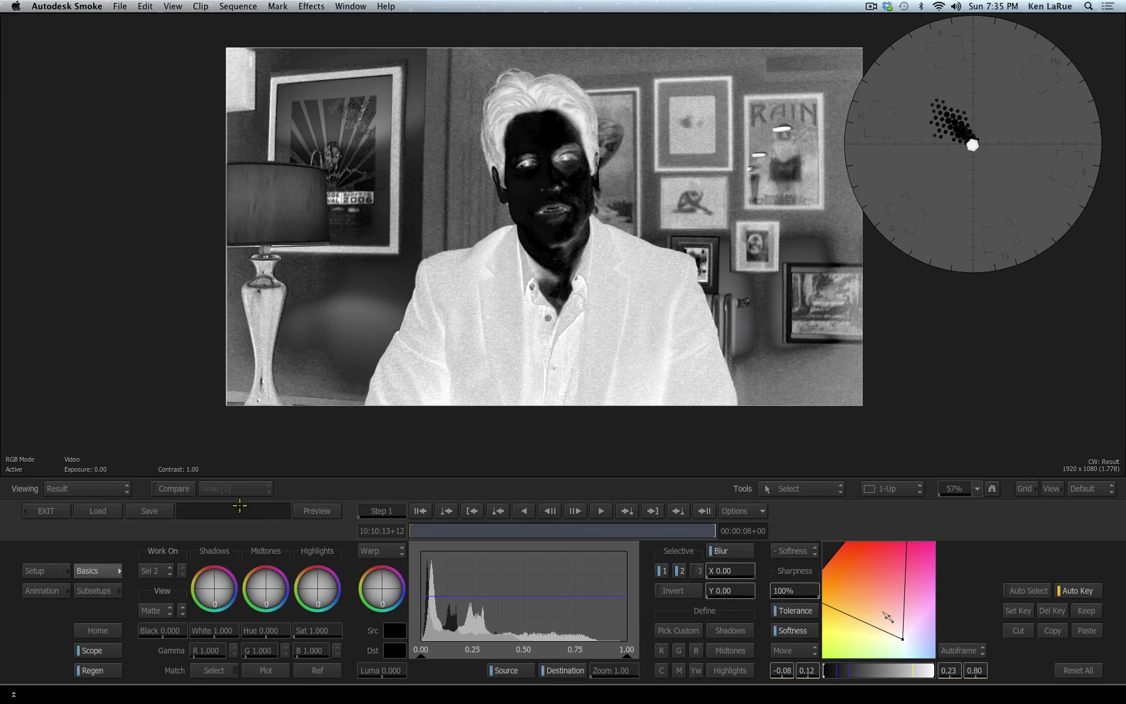
Switch back to the Master result and play through the colour-warped shot to review the selective correction.
{"action": "left_click", "coordinate": [153, 571]}
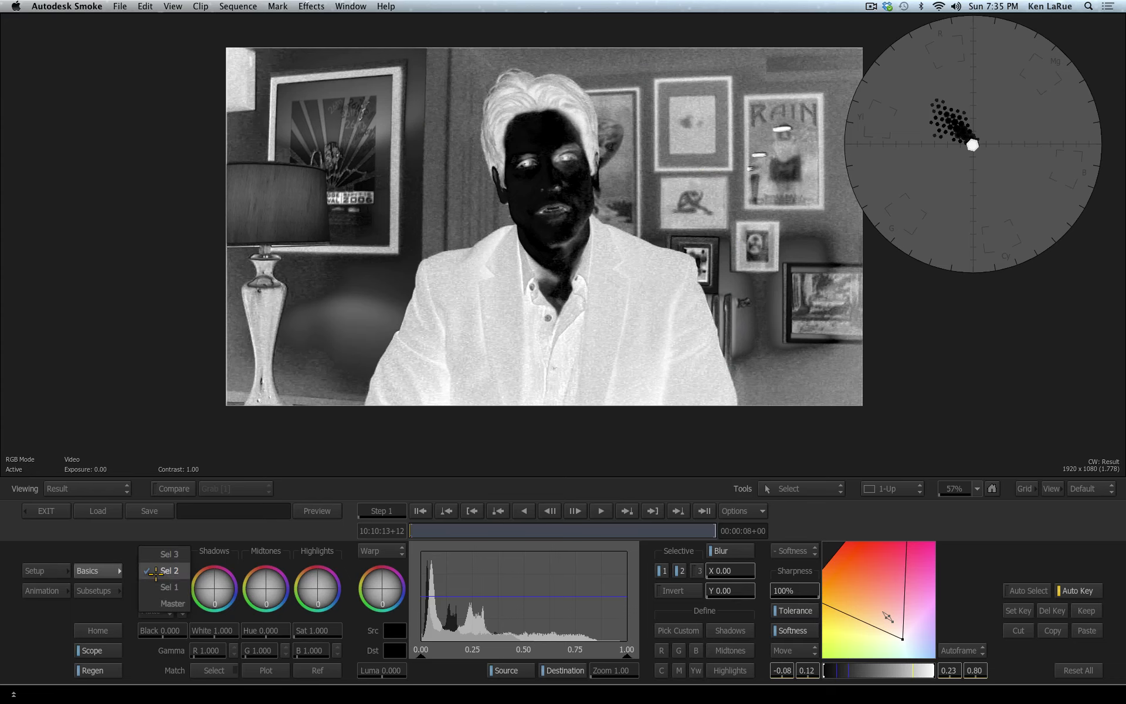
{"action": "left_click", "coordinate": [172, 603]}
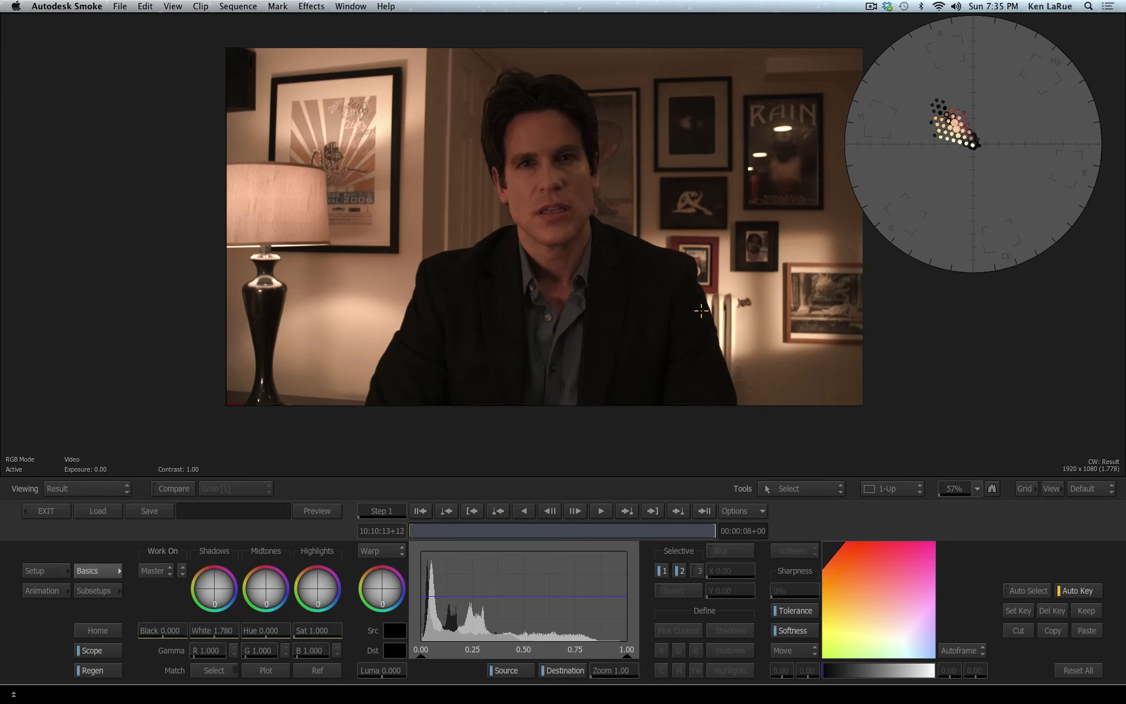
{"action": "key", "text": "space"}
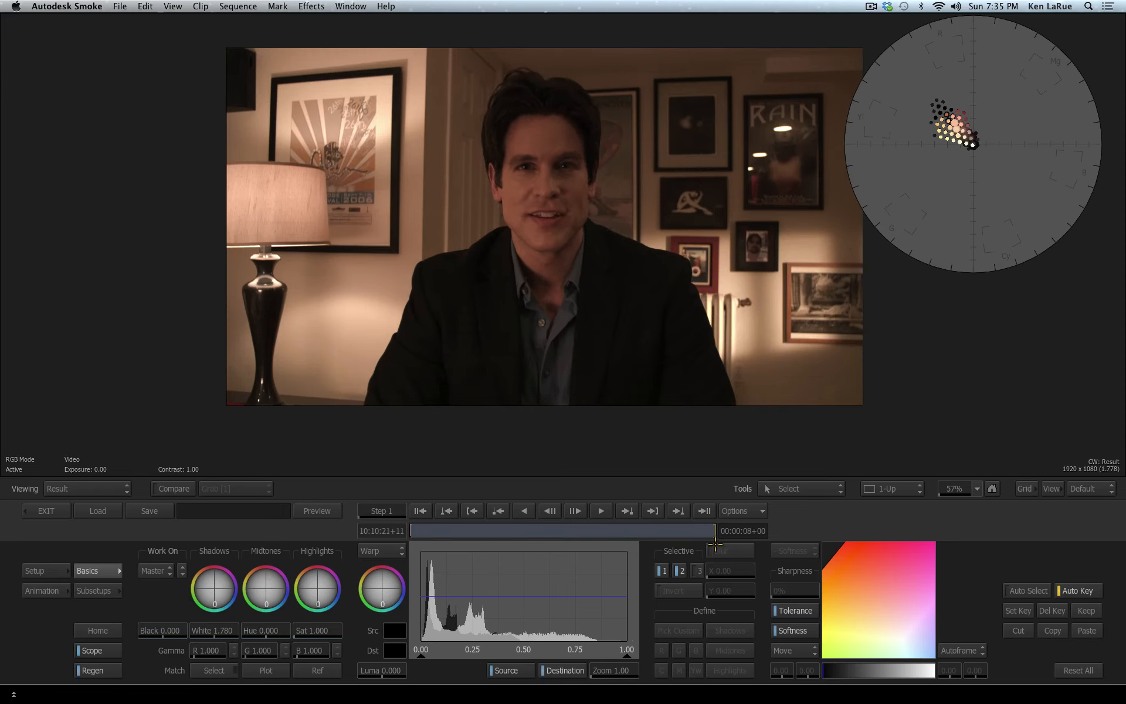
{"action": "key", "text": "space"}
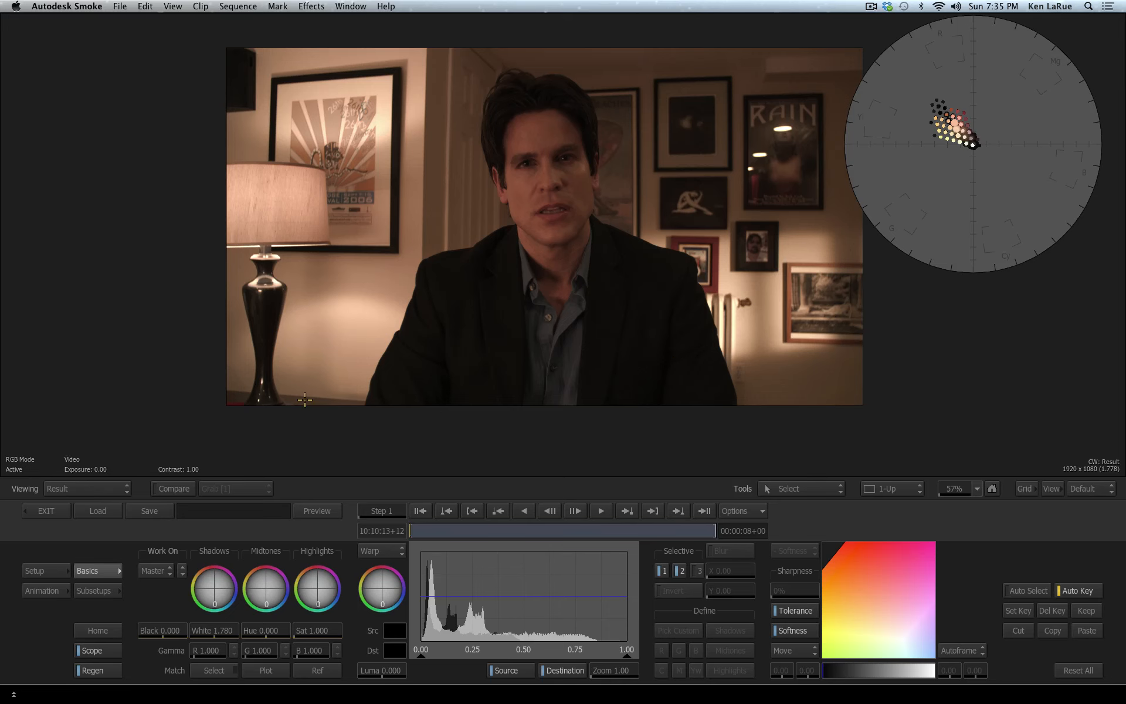
{"action": "left_click", "coordinate": [47, 511]}
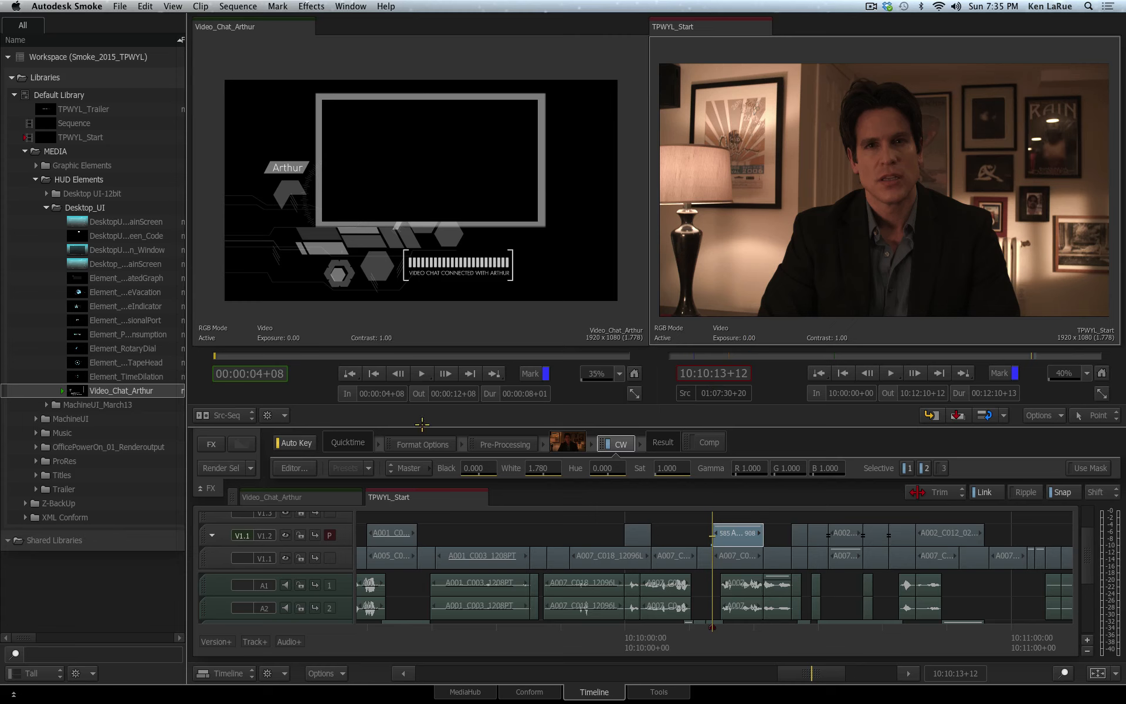
Add a Colour Correct effect with saturation 145 and gamma at red 0.970, green 0.980 and blue 0.890.
{"action": "left_click", "coordinate": [207, 444]}
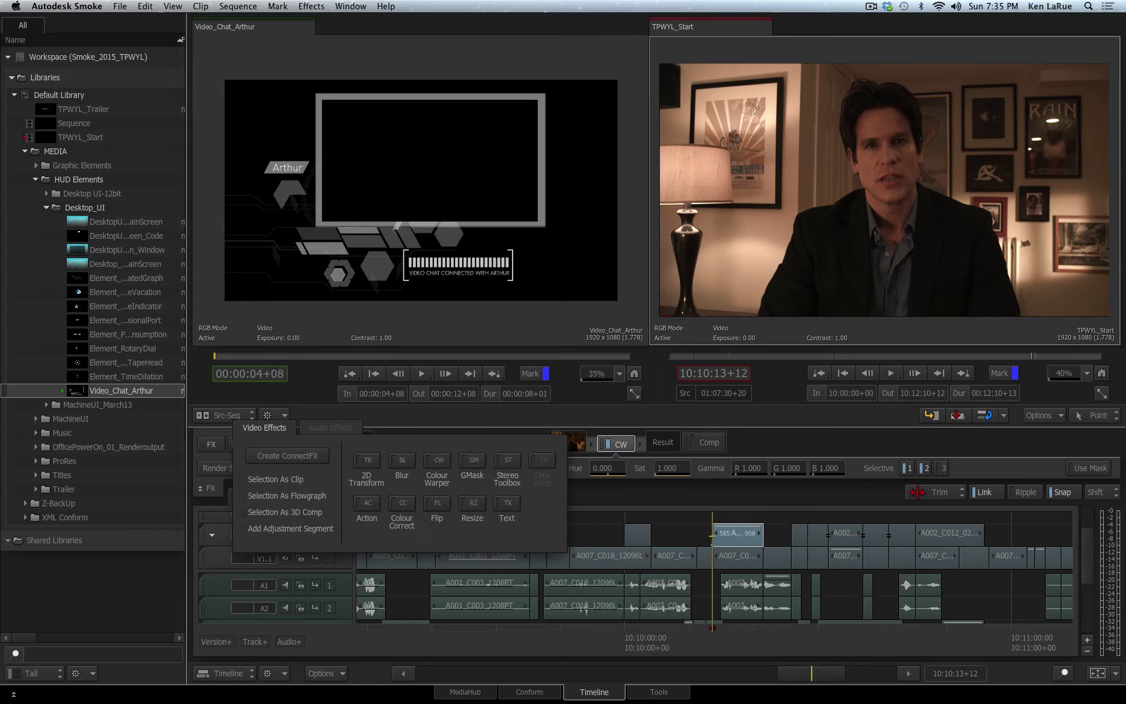
{"action": "left_click", "coordinate": [402, 510]}
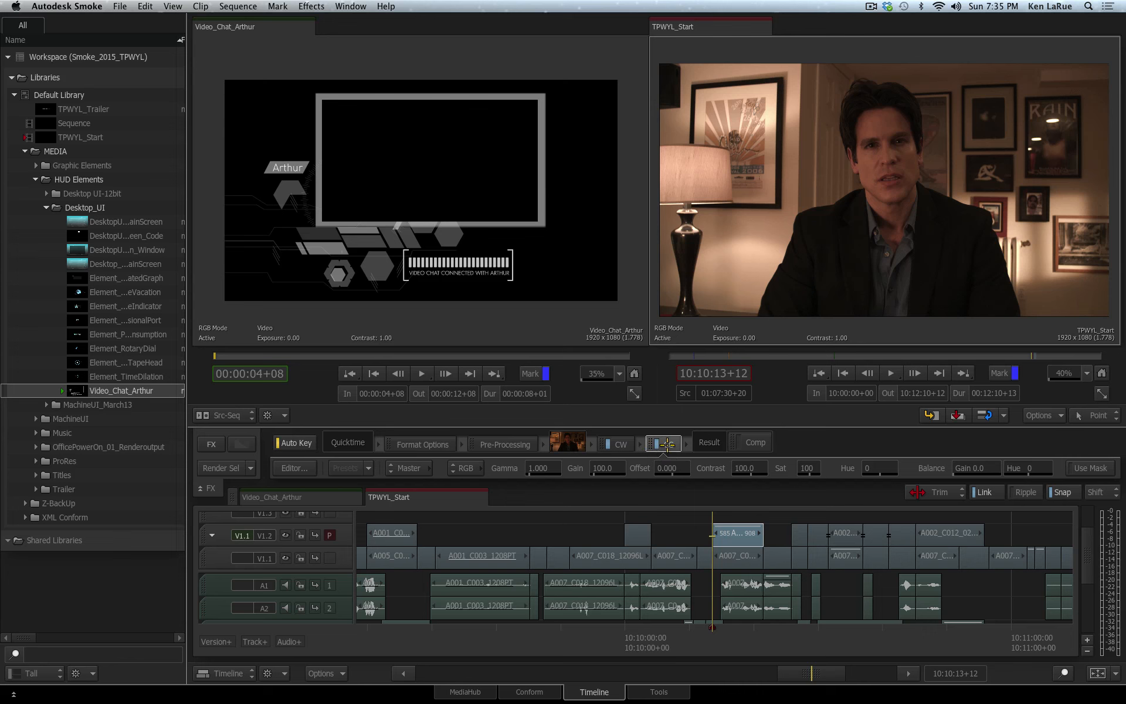
{"action": "left_click", "coordinate": [293, 468]}
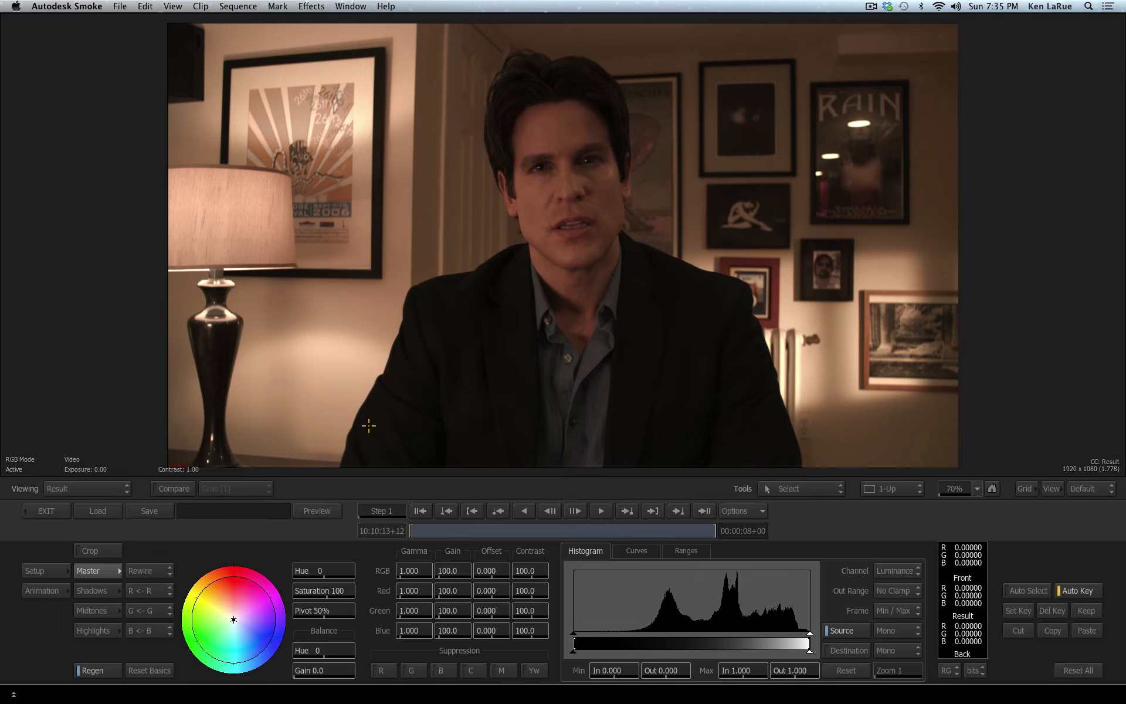
{"action": "left_click_drag", "start_coordinate": [345, 586], "coordinate": [360, 590]}
{"action": "left_click_drag", "start_coordinate": [421, 589], "coordinate": [410, 632]}
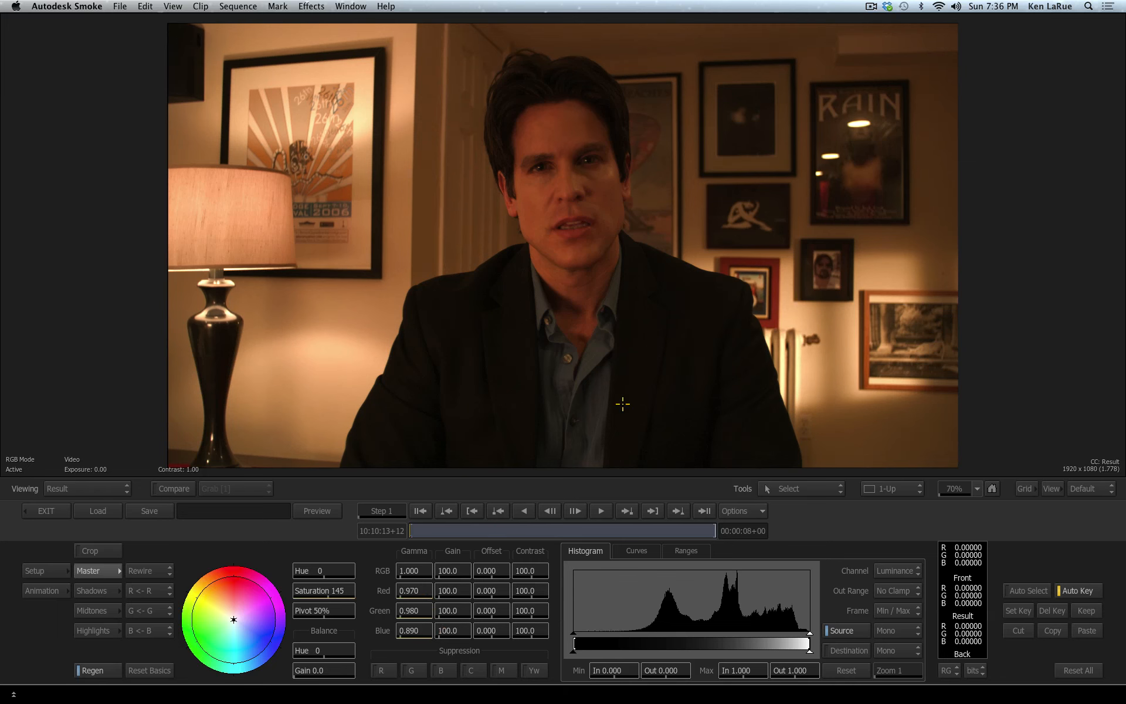
{"action": "left_click", "coordinate": [56, 511]}
{"action": "left_click_drag", "start_coordinate": [723, 633], "coordinate": [734, 658]}
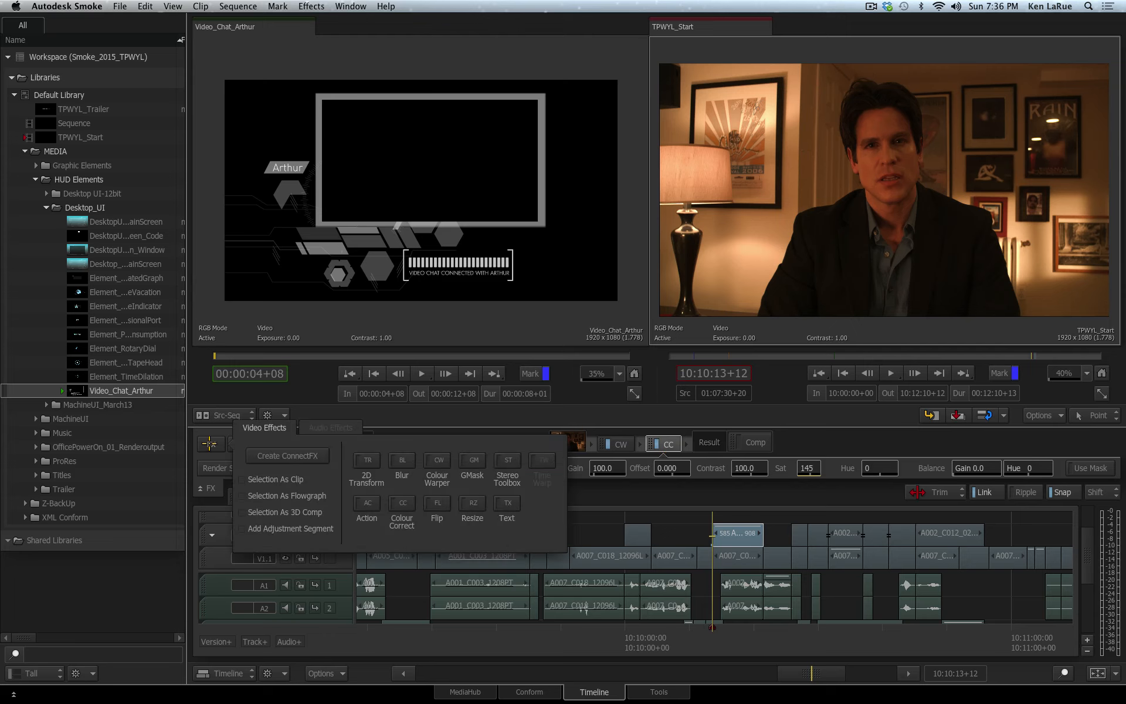
Add a GMask effect to the man's shot and open its editor.
{"action": "left_click", "coordinate": [210, 444]}
{"action": "left_click", "coordinate": [473, 460]}
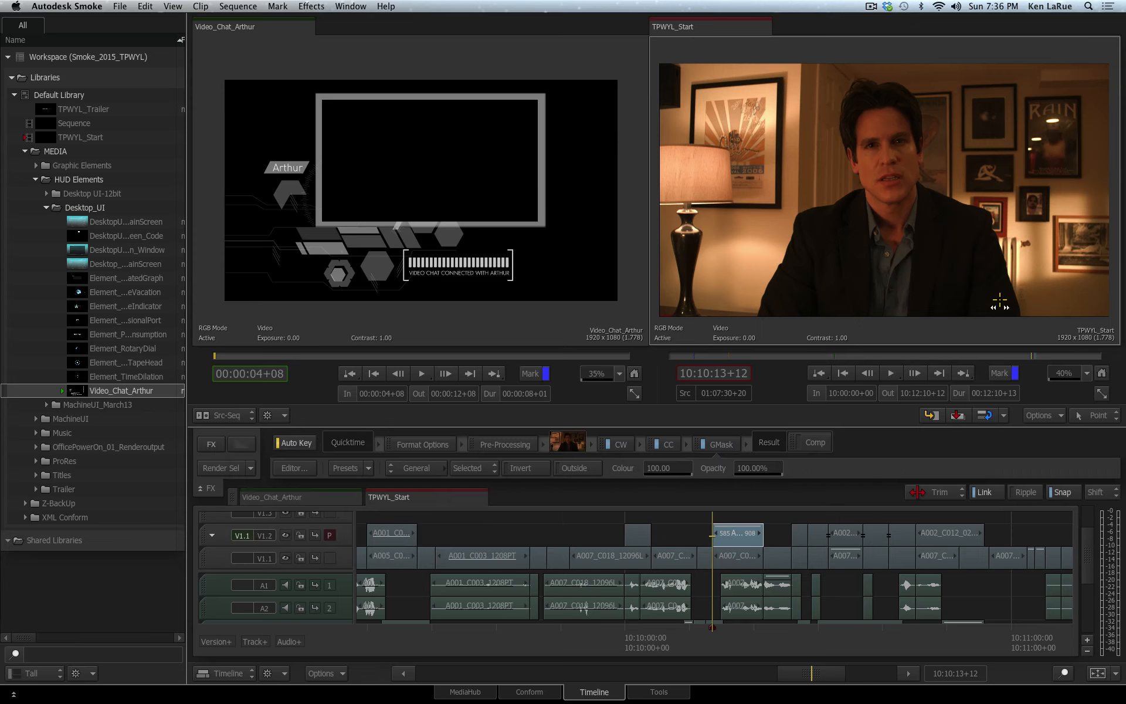
{"action": "left_click", "coordinate": [298, 468]}
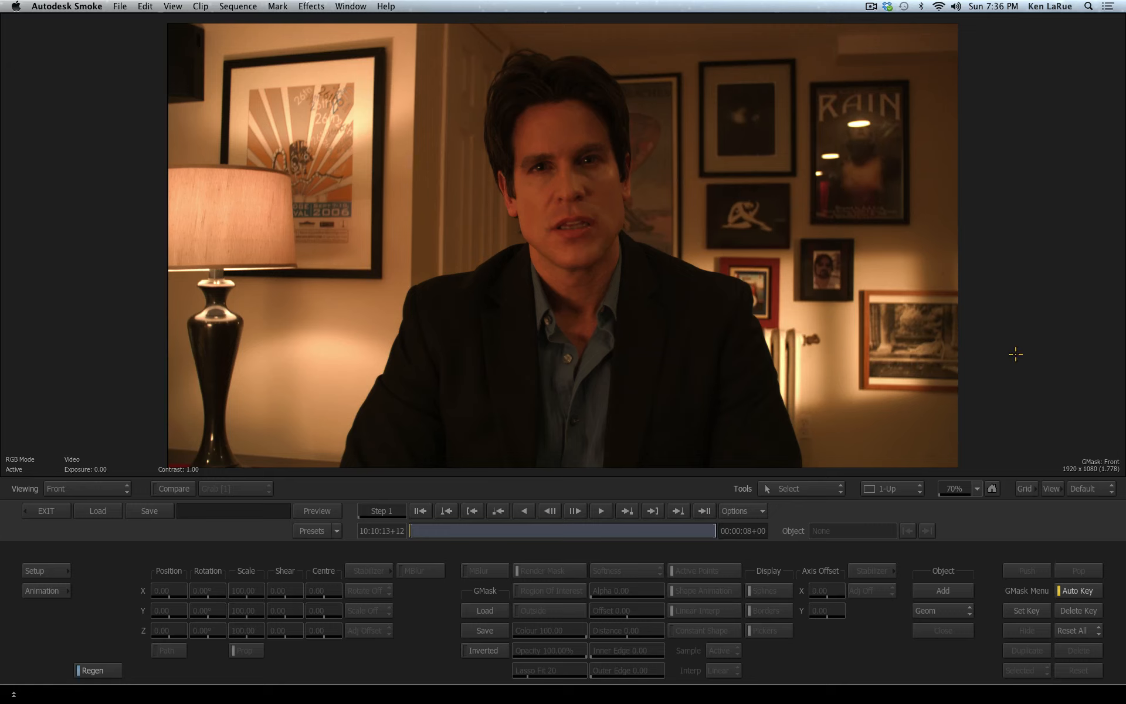
Draw a closed mask shape around the man's face, ears and neck, ending in a point at the open shirt collar.
{"action": "left_click", "coordinate": [932, 592]}
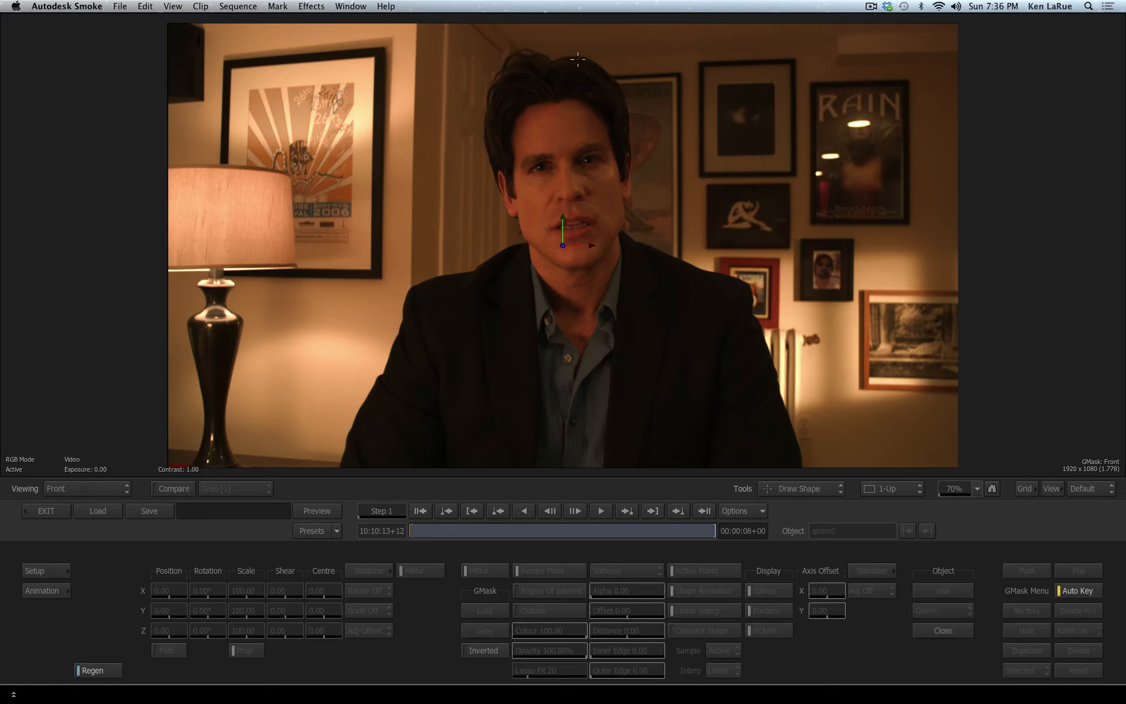
{"action": "mouse_move", "coordinate": [554, 104]}
{"action": "left_mouse_down"}
{"action": "mouse_move", "coordinate": [578, 100]}
{"action": "mouse_move", "coordinate": [607, 133]}
{"action": "mouse_move", "coordinate": [619, 171]}
{"action": "mouse_move", "coordinate": [629, 157]}
{"action": "left_mouse_up"}
{"action": "left_click_drag", "start_coordinate": [626, 206], "coordinate": [620, 256]}
{"action": "left_click_drag", "start_coordinate": [598, 307], "coordinate": [538, 274]}
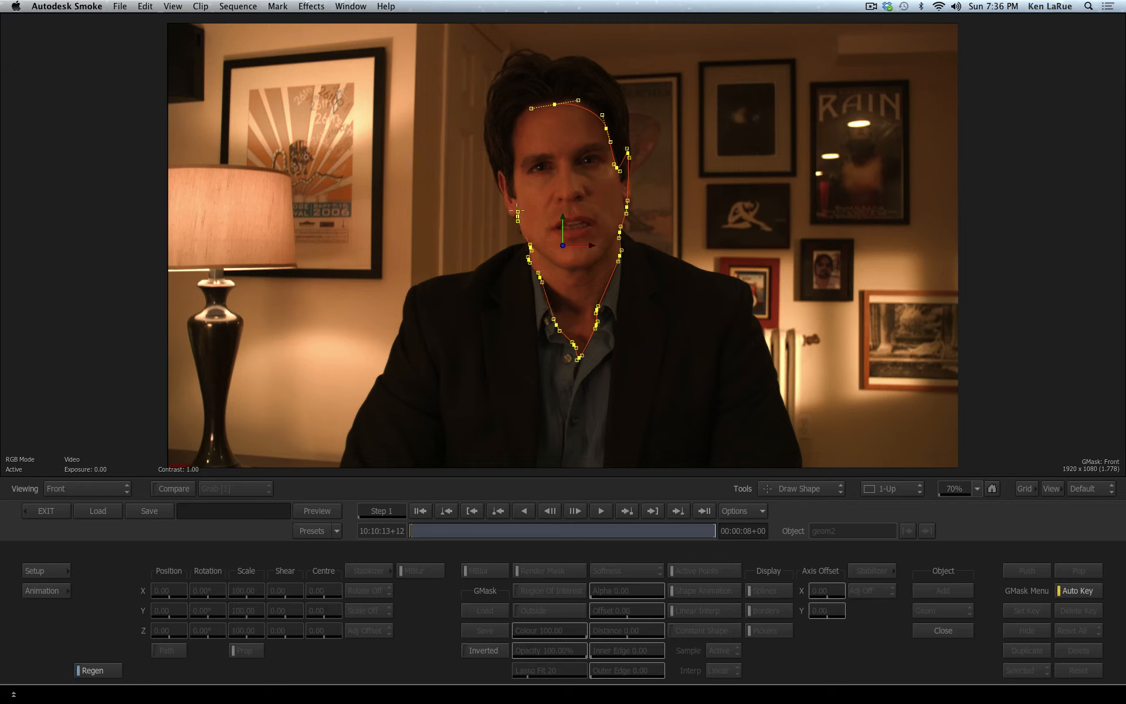
{"action": "left_click_drag", "start_coordinate": [505, 206], "coordinate": [498, 181]}
{"action": "left_click", "coordinate": [496, 172]}
{"action": "left_click", "coordinate": [512, 181]}
{"action": "left_click", "coordinate": [512, 135]}
{"action": "left_click_drag", "start_coordinate": [512, 134], "coordinate": [518, 124]}
{"action": "left_click", "coordinate": [554, 105]}
{"action": "left_click_drag", "start_coordinate": [578, 101], "coordinate": [553, 101]}
{"action": "left_click_drag", "start_coordinate": [626, 207], "coordinate": [628, 206]}
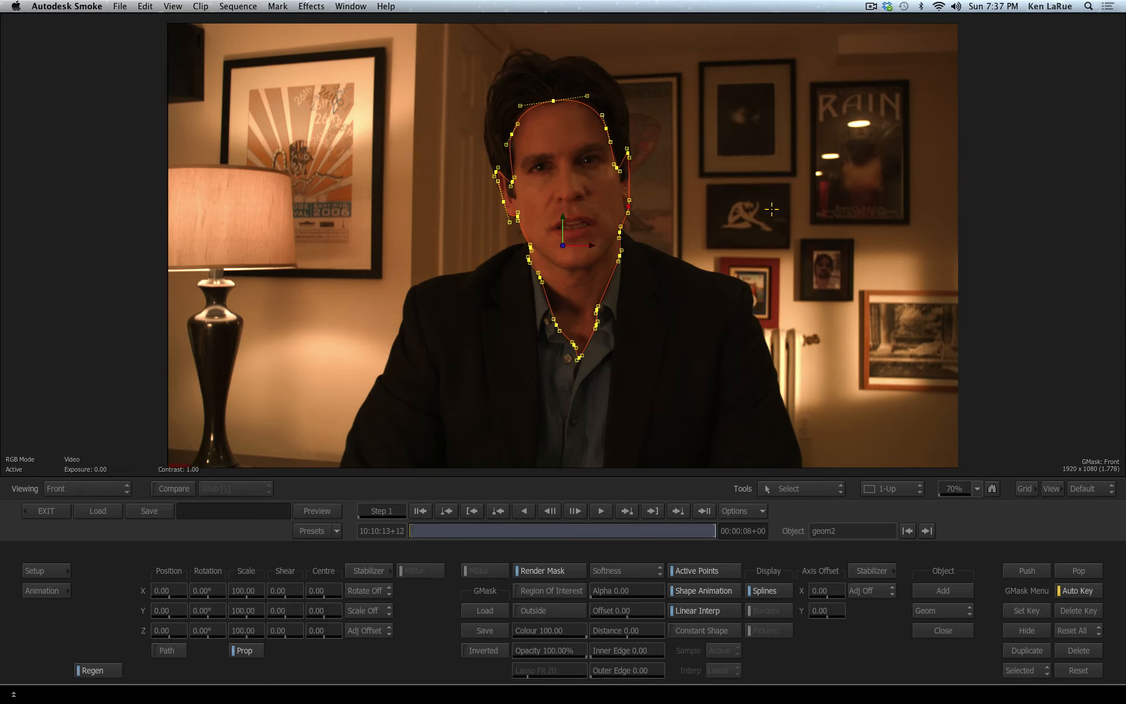
Select all points of the face mask on the first frame and open the Stabilizer for them.
{"action": "mouse_move", "coordinate": [427, 533]}
{"action": "left_mouse_down"}
{"action": "mouse_move", "coordinate": [572, 533]}
{"action": "mouse_move", "coordinate": [411, 533]}
{"action": "left_mouse_up"}
{"action": "left_click_drag", "start_coordinate": [415, 63], "coordinate": [728, 409]}
{"action": "left_click", "coordinate": [870, 570]}
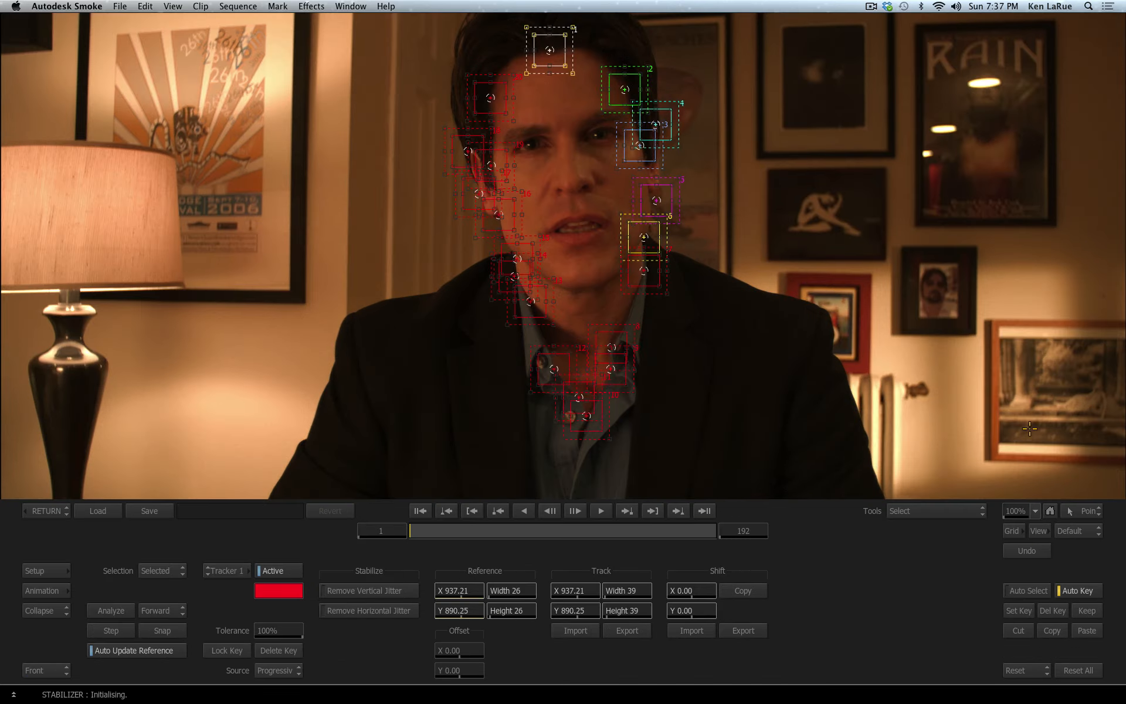
{"action": "left_click_drag", "start_coordinate": [1014, 514], "coordinate": [995, 517]}
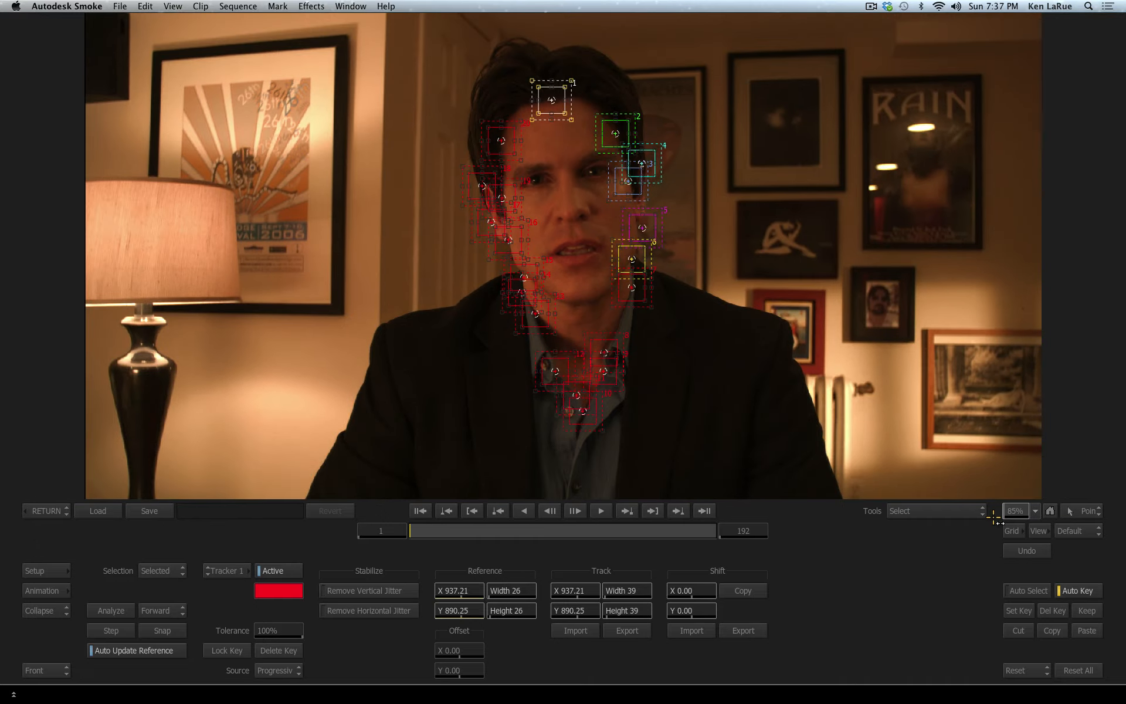
Step through the mask point trackers up to Tracker 11 to check their placement around the face and collar.
{"action": "key", "text": "Tab"}
{"action": "key", "text": "Tab"}
{"action": "key", "text": "Tab"}
{"action": "key", "text": "Tab"}
{"action": "key", "text": "Tab"}
{"action": "key", "text": "Tab"}
{"action": "key", "text": "Tab"}
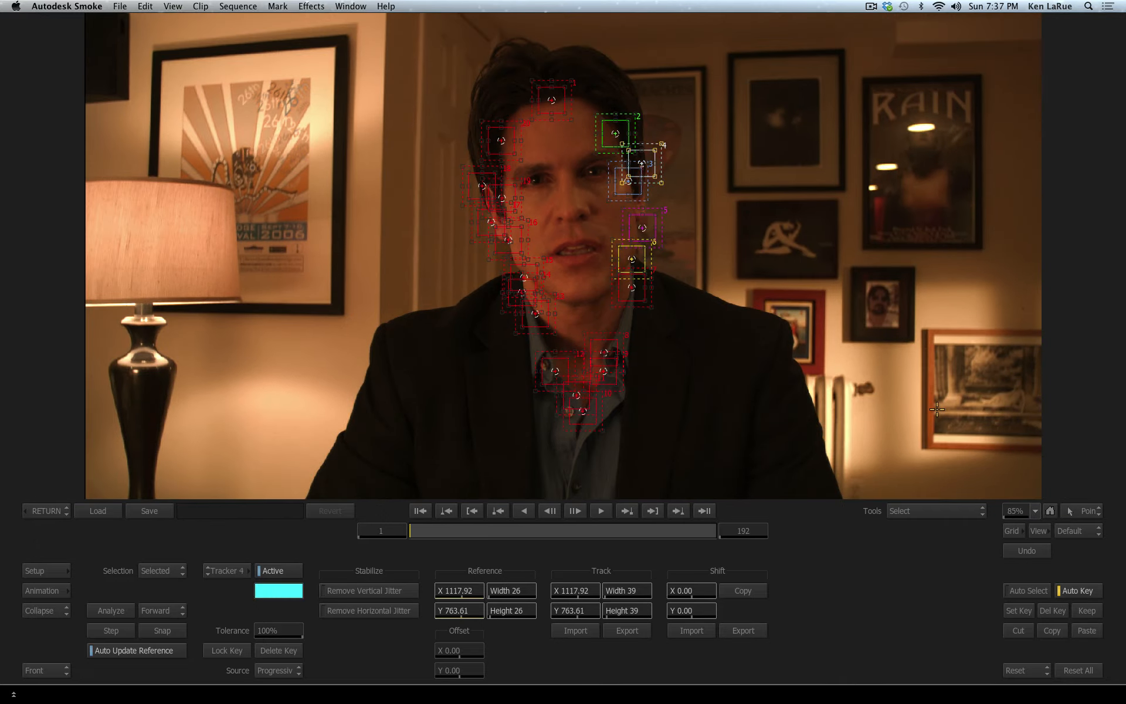
{"action": "key", "text": "Tab"}
{"action": "key", "text": "Tab"}
{"action": "key", "text": "Tab"}
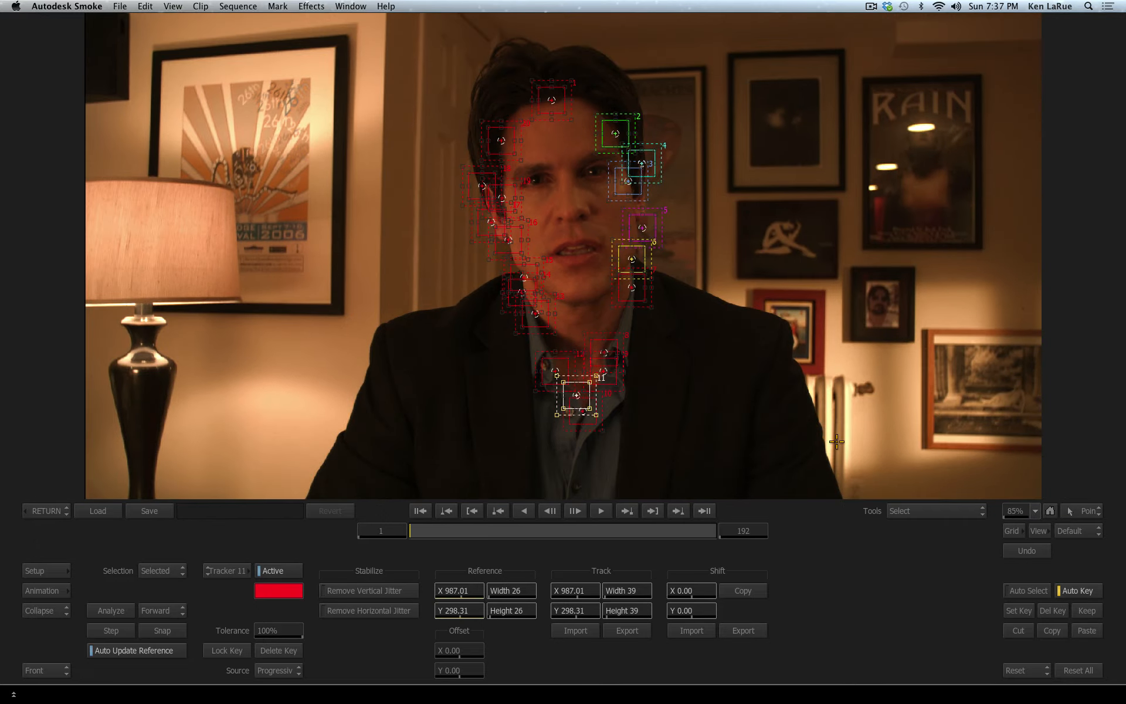
Gang the trackers, set their track boxes to 46 wide by 43 high and analyze the whole shot to track the mask.
{"action": "left_click", "coordinate": [155, 570]}
{"action": "left_click", "coordinate": [169, 538]}
{"action": "left_click_drag", "start_coordinate": [624, 590], "coordinate": [635, 616]}
{"action": "left_click", "coordinate": [111, 611]}
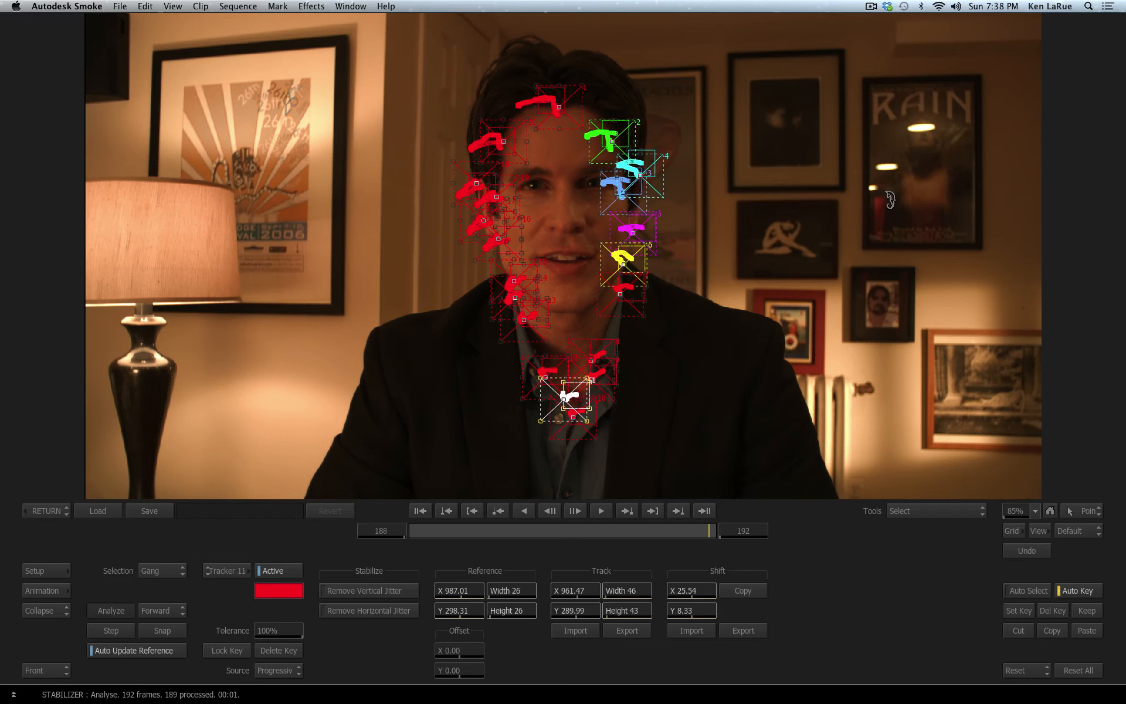
{"action": "left_click_drag", "start_coordinate": [712, 531], "coordinate": [393, 539]}
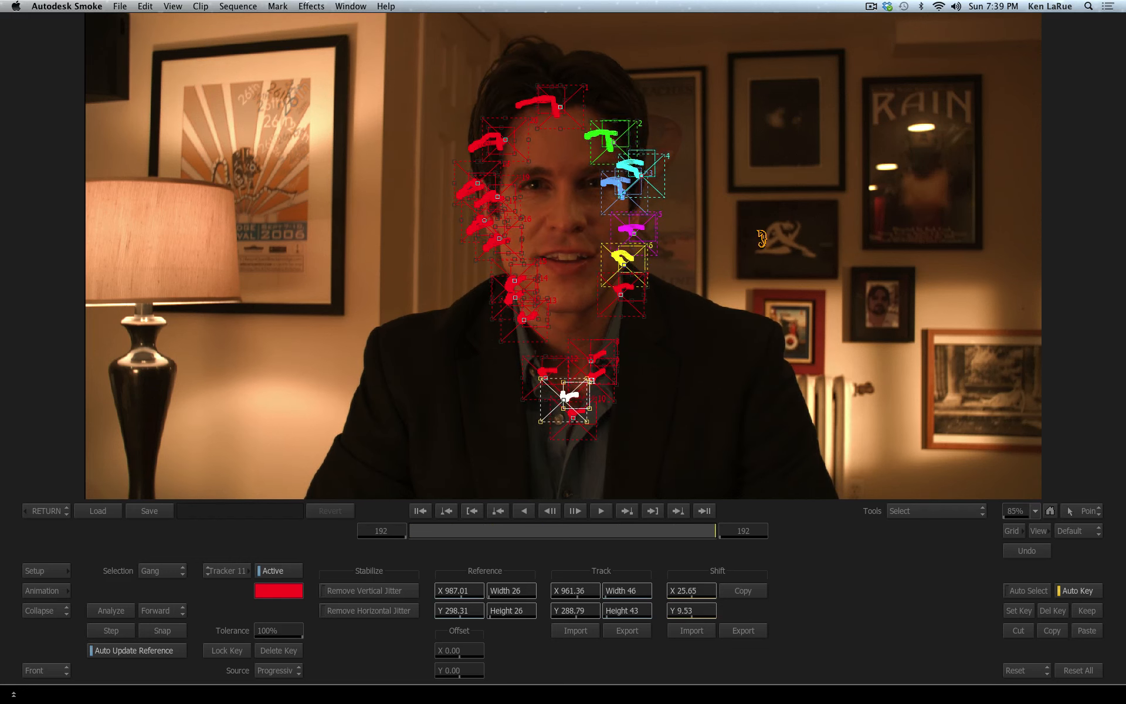
{"action": "left_click", "coordinate": [45, 510]}
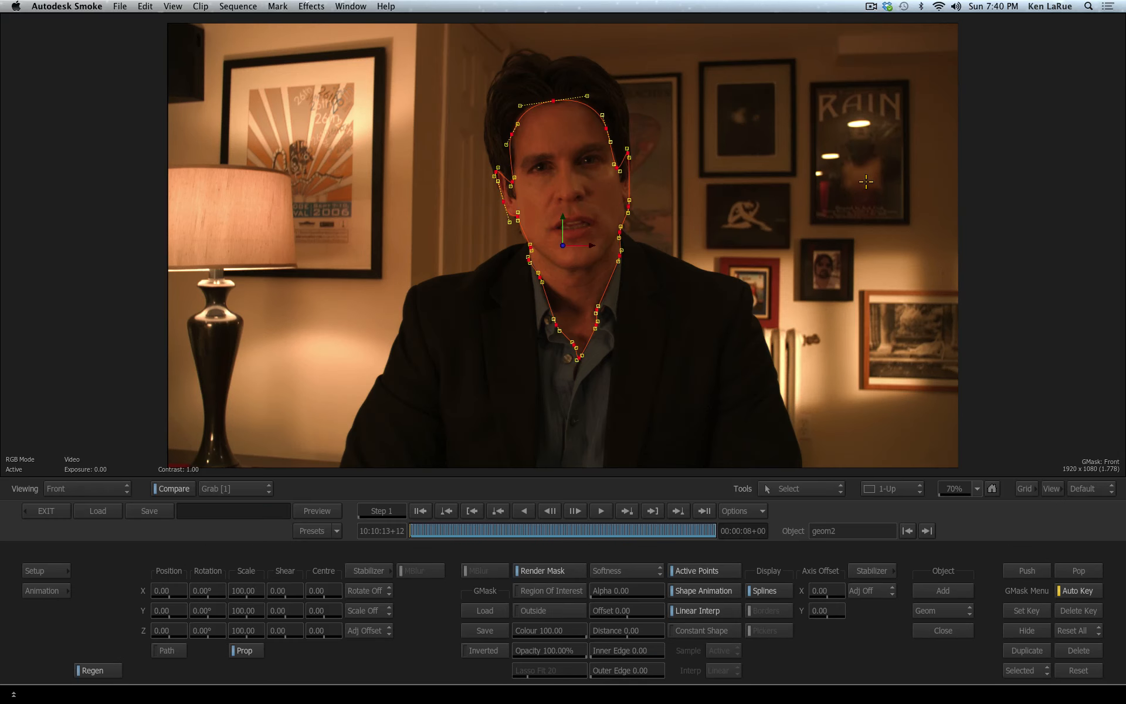
View the mask result and set the face mask's offset to -4.00.
{"action": "key", "text": "F4"}
{"action": "left_click_drag", "start_coordinate": [635, 610], "coordinate": [636, 611]}
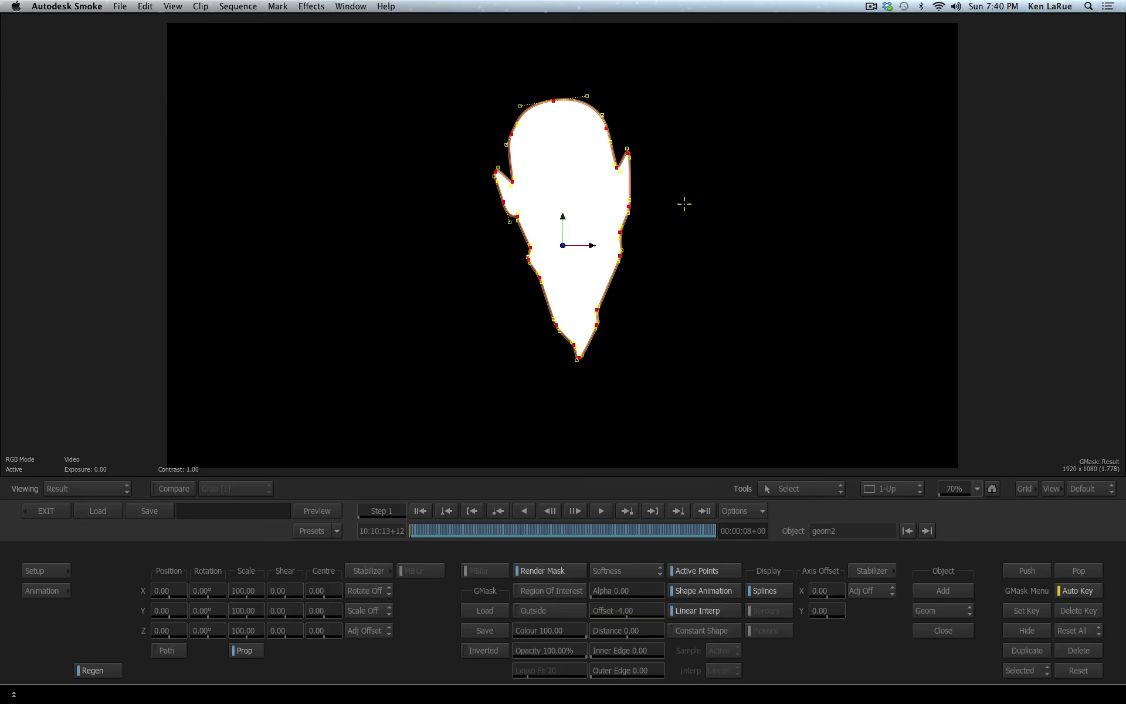
{"action": "left_click", "coordinate": [48, 511]}
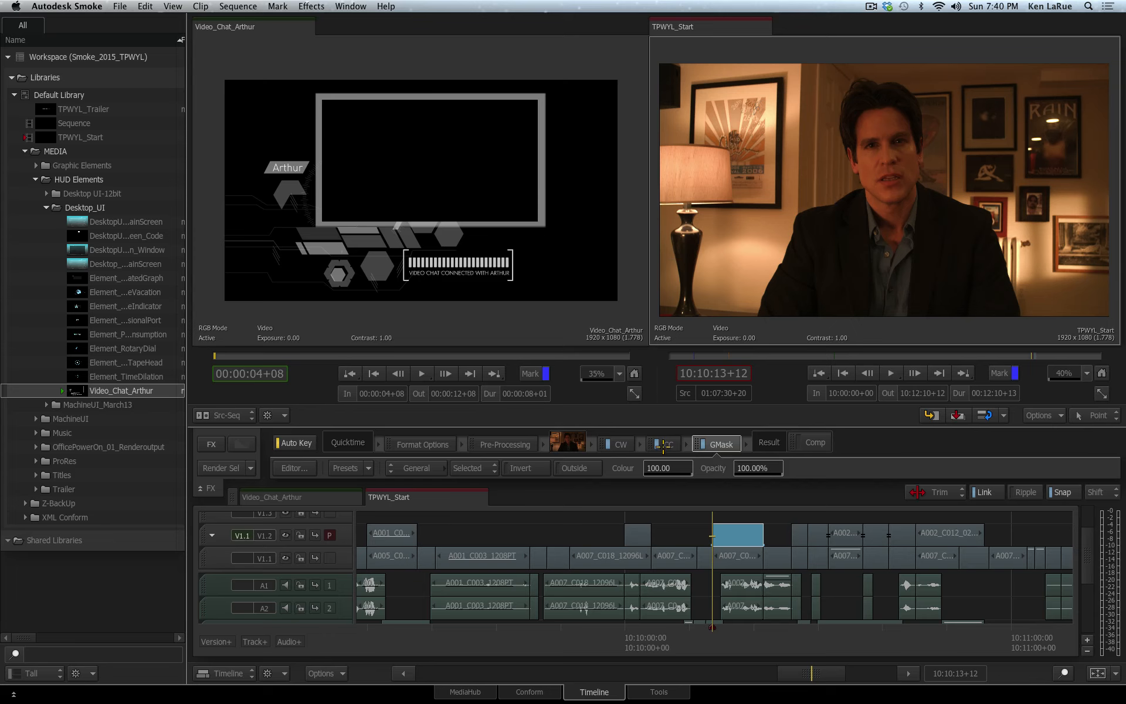
Move the GMask ahead of the Colour Correct in the effects pipeline and select the Colour Correct effect.
{"action": "left_click", "coordinate": [669, 445]}
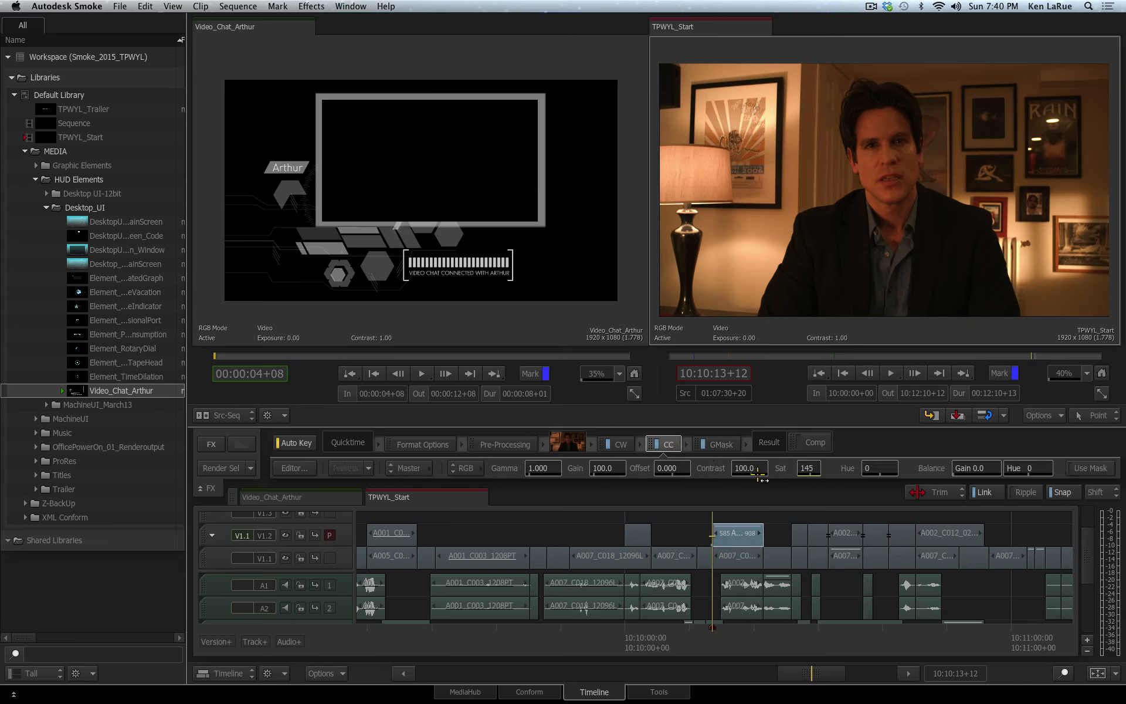
{"action": "mouse_move", "coordinate": [771, 471]}
{"action": "left_mouse_down"}
{"action": "mouse_move", "coordinate": [760, 472]}
{"action": "mouse_move", "coordinate": [777, 483]}
{"action": "left_mouse_up"}
{"action": "left_click", "coordinate": [720, 444]}
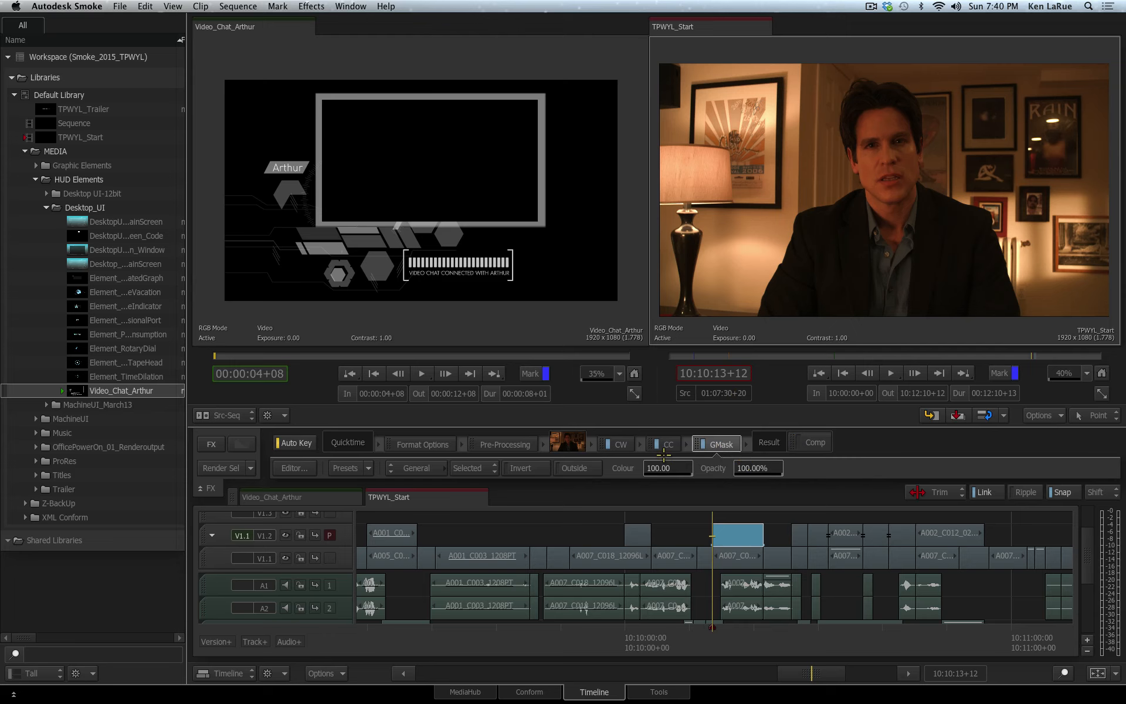
{"action": "left_click_drag", "start_coordinate": [716, 443], "coordinate": [645, 444]}
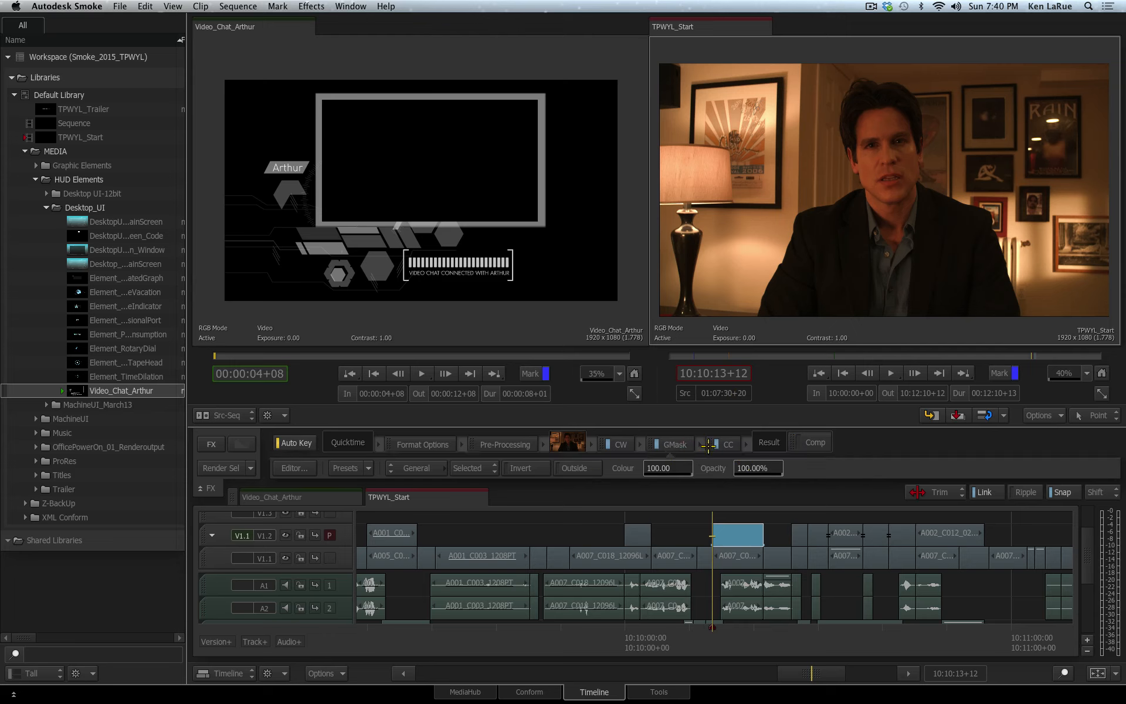
{"action": "left_click", "coordinate": [726, 444]}
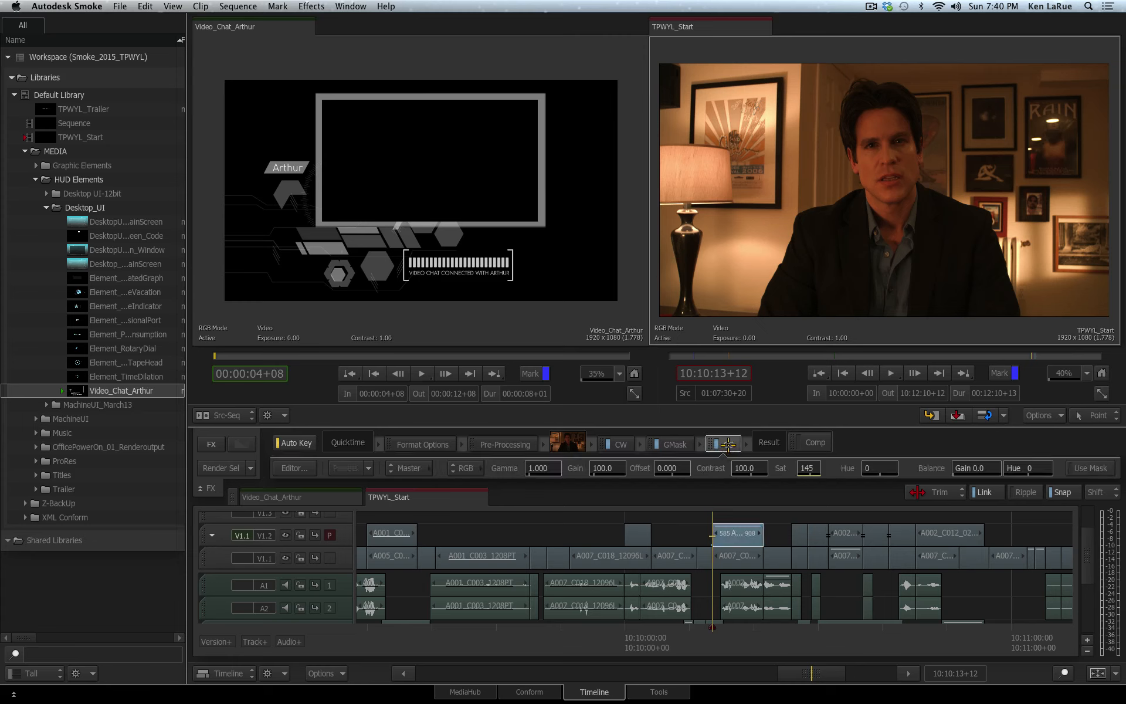
Limit the Colour Correct on the man's shot to the tracked face by enabling its mask, and check the first frame at 10:10:13+12.
{"action": "left_click", "coordinate": [1090, 468]}
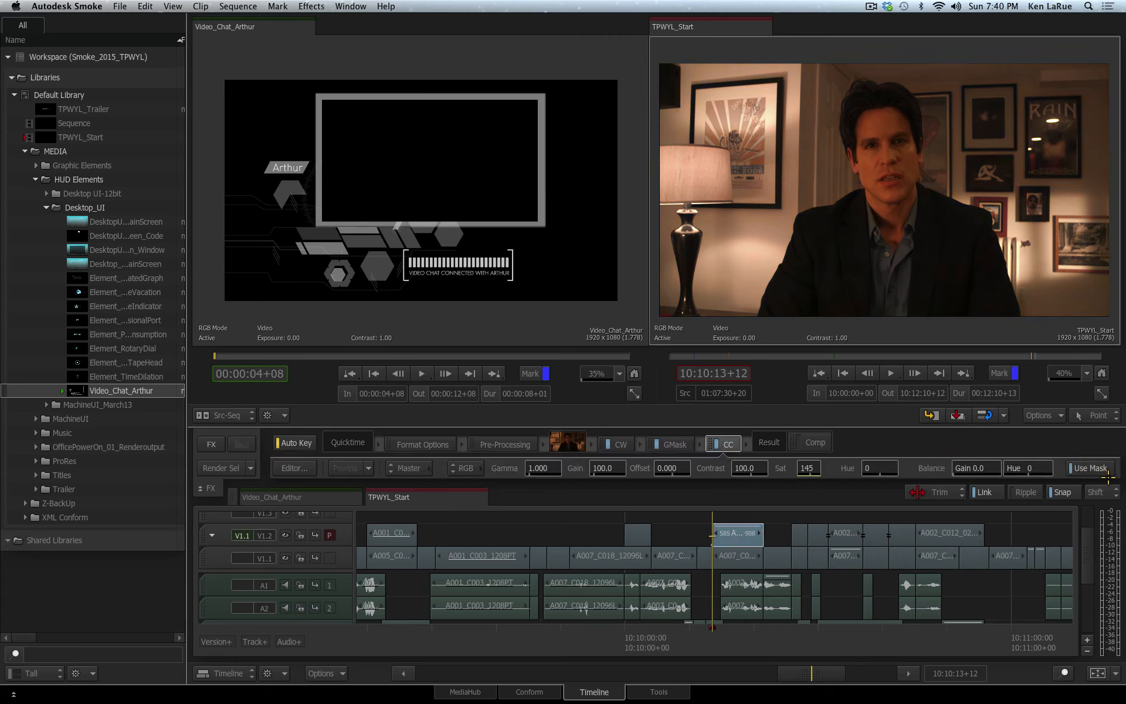
{"action": "mouse_move", "coordinate": [724, 636]}
{"action": "left_mouse_down"}
{"action": "mouse_move", "coordinate": [751, 635]}
{"action": "mouse_move", "coordinate": [719, 637]}
{"action": "left_mouse_up"}
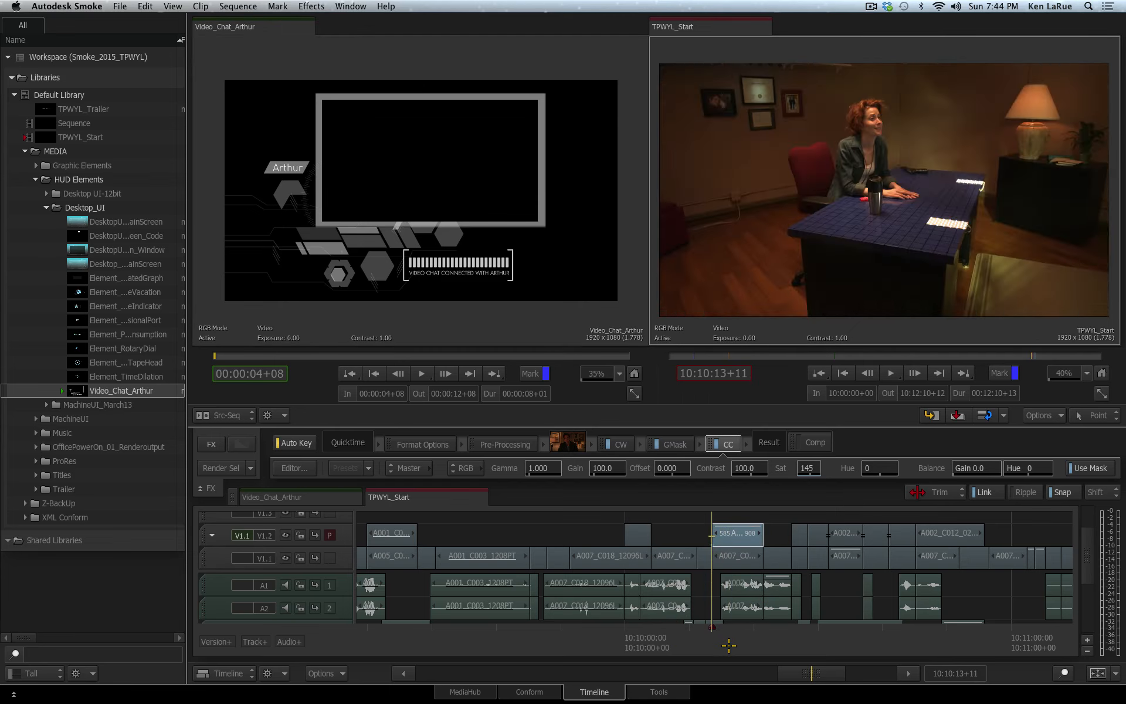
{"action": "key", "text": "Right"}
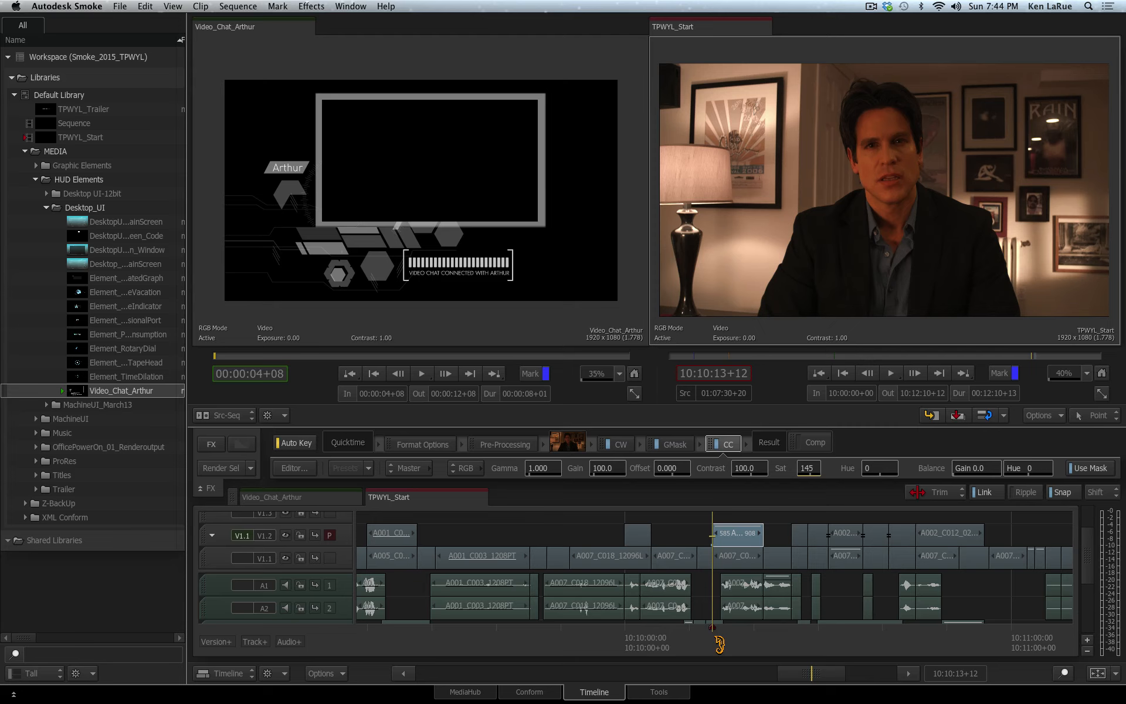
{"action": "key", "text": "ctrl+s"}
Go to 10:10:07+00 and create a ConnectFX on the close-up clip of the red-haired woman.
{"action": "left_click", "coordinate": [211, 444]}
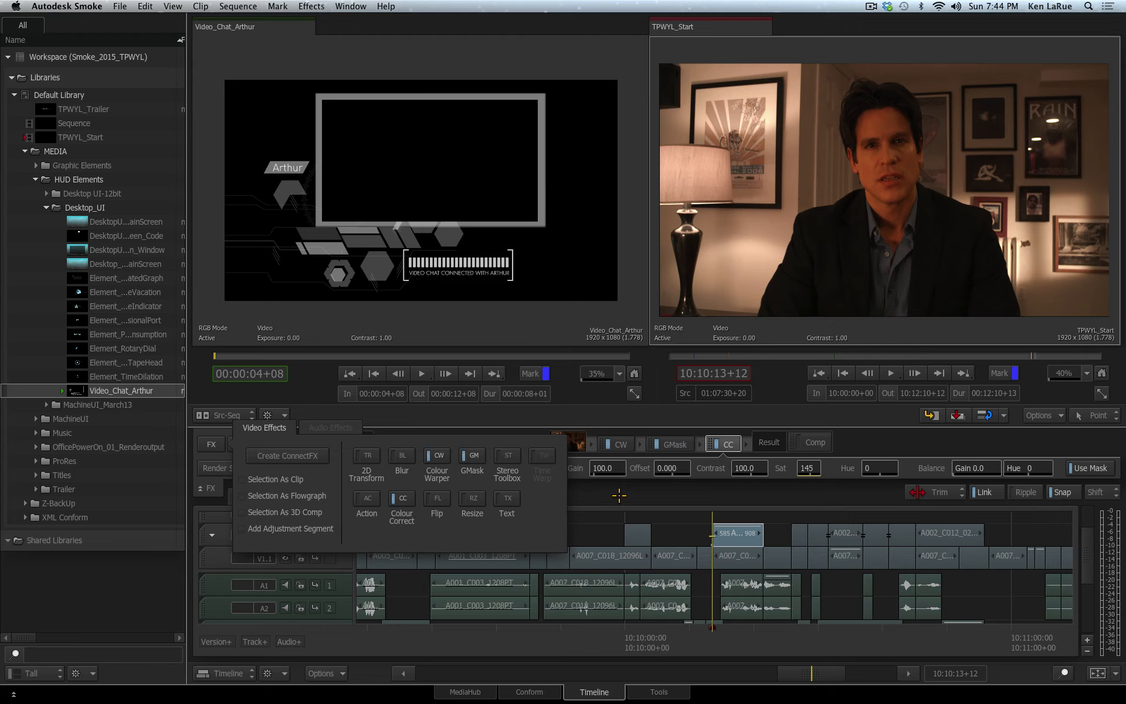
{"action": "left_click", "coordinate": [707, 646]}
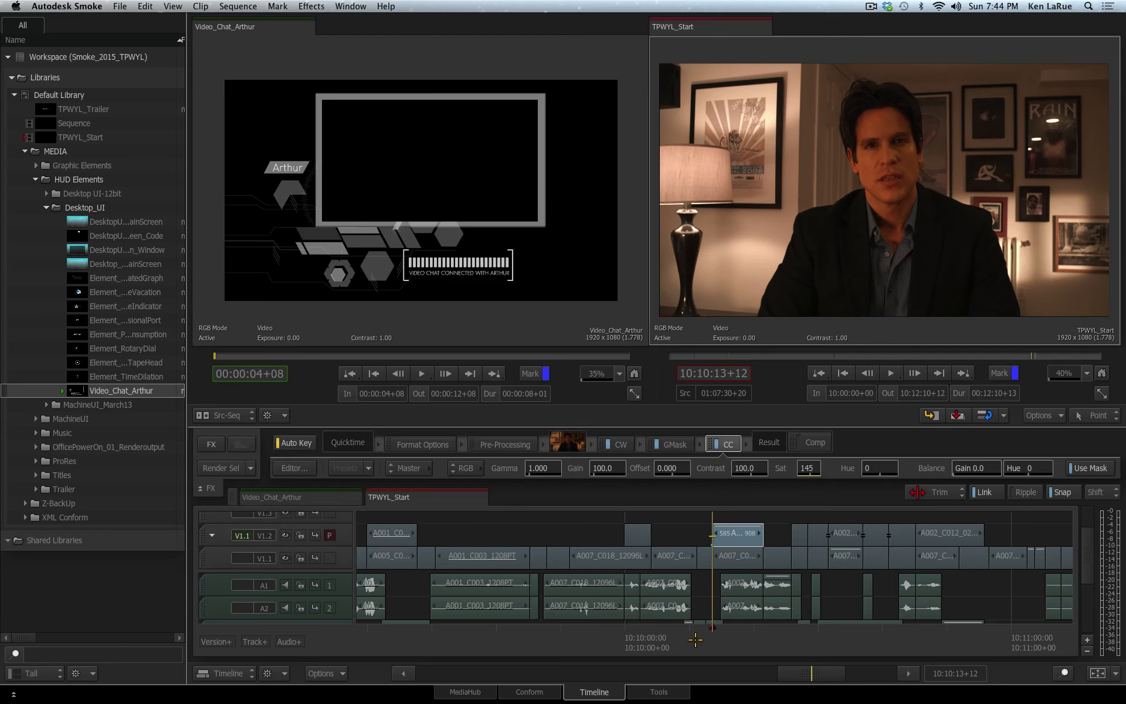
{"action": "left_click", "coordinate": [671, 640]}
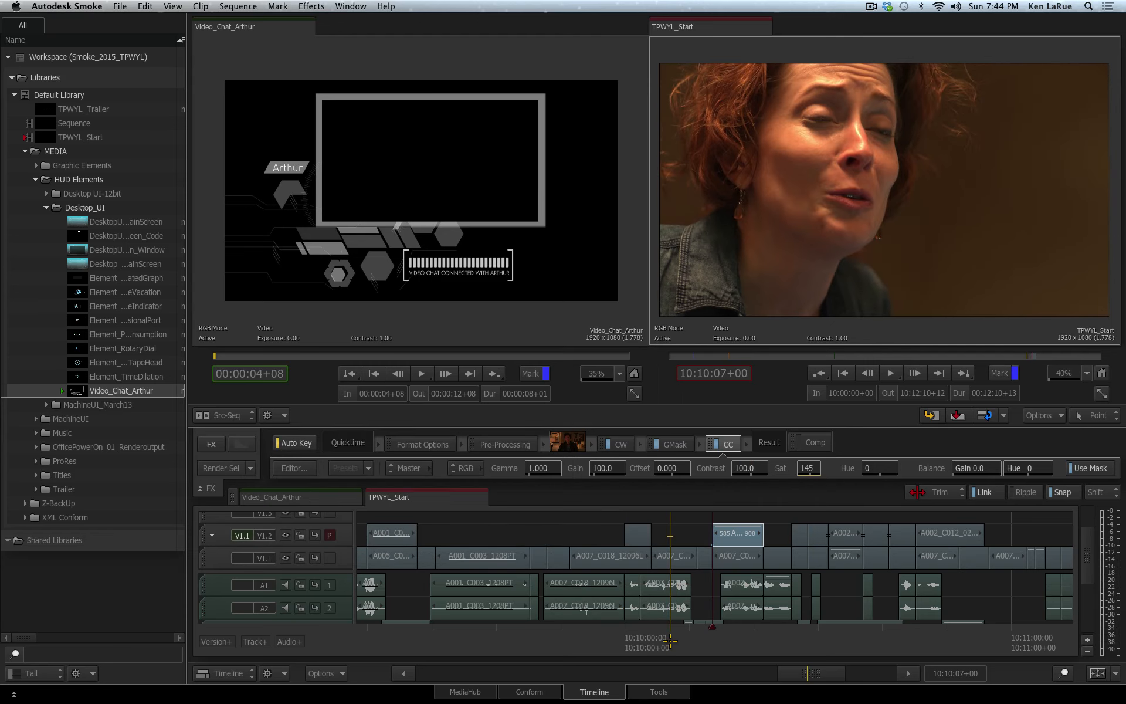
{"action": "left_click", "coordinate": [676, 561]}
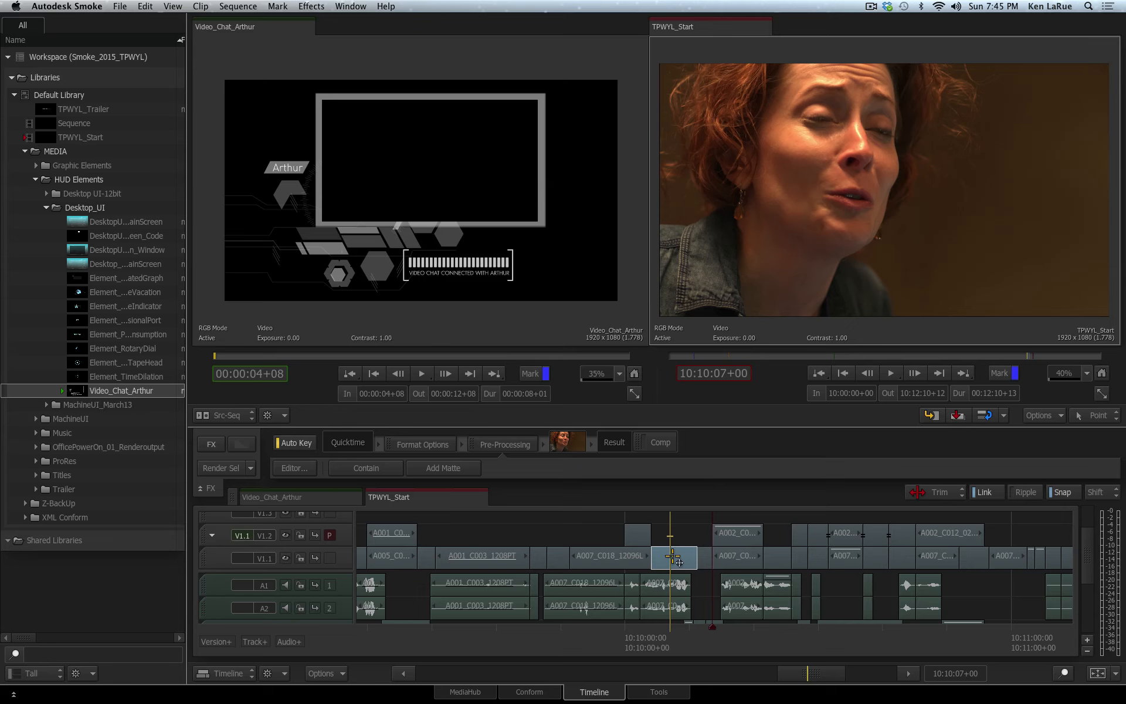
{"action": "left_click", "coordinate": [210, 444]}
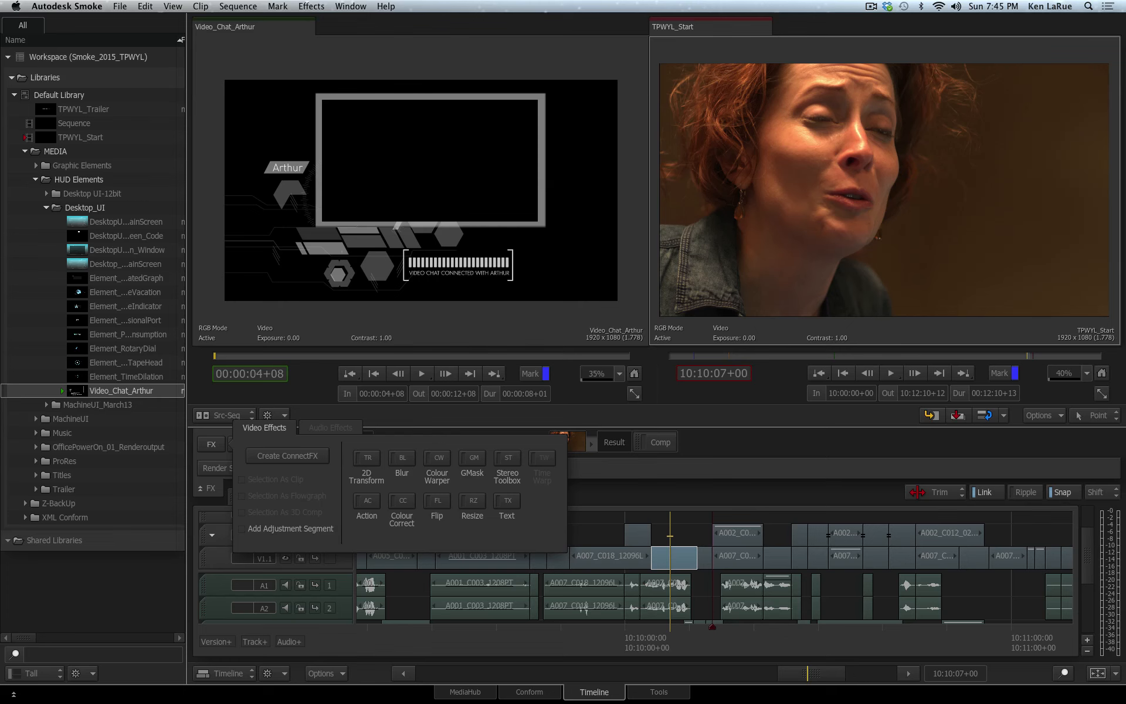
{"action": "left_click", "coordinate": [297, 456]}
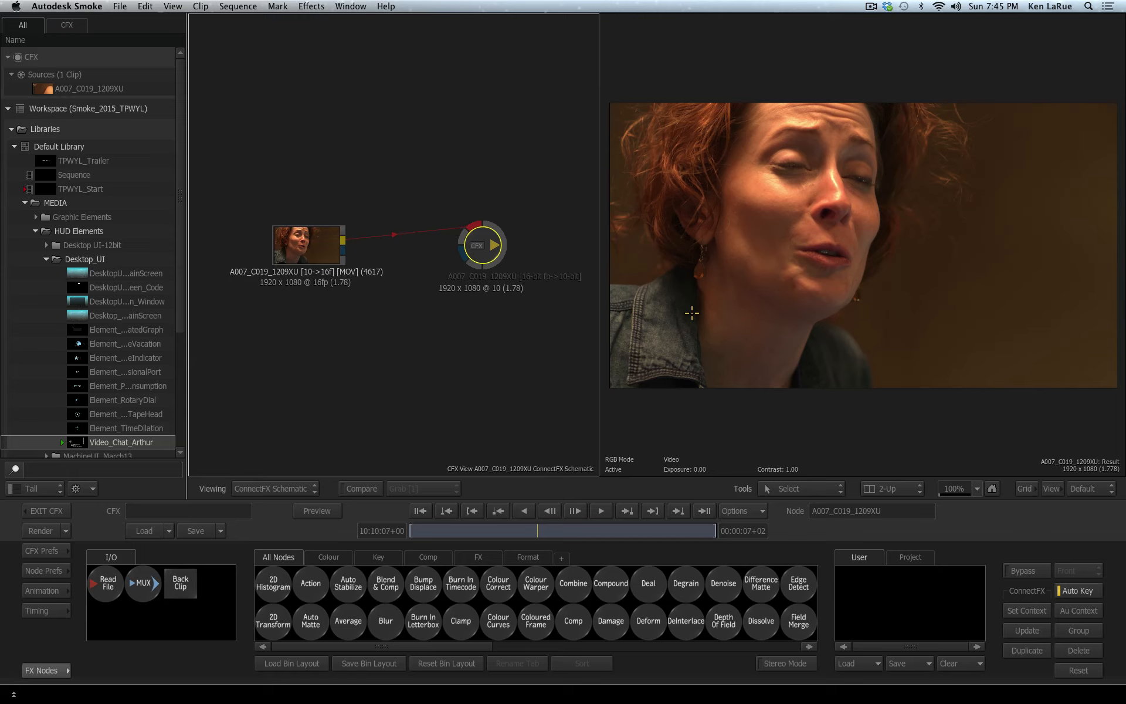
{"action": "mouse_move", "coordinate": [483, 246]}
{"action": "left_mouse_down"}
{"action": "mouse_move", "coordinate": [545, 221]}
{"action": "mouse_move", "coordinate": [496, 262]}
{"action": "mouse_move", "coordinate": [515, 196]}
{"action": "mouse_move", "coordinate": [477, 249]}
{"action": "mouse_move", "coordinate": [485, 257]}
{"action": "mouse_move", "coordinate": [488, 235]}
{"action": "left_mouse_up"}
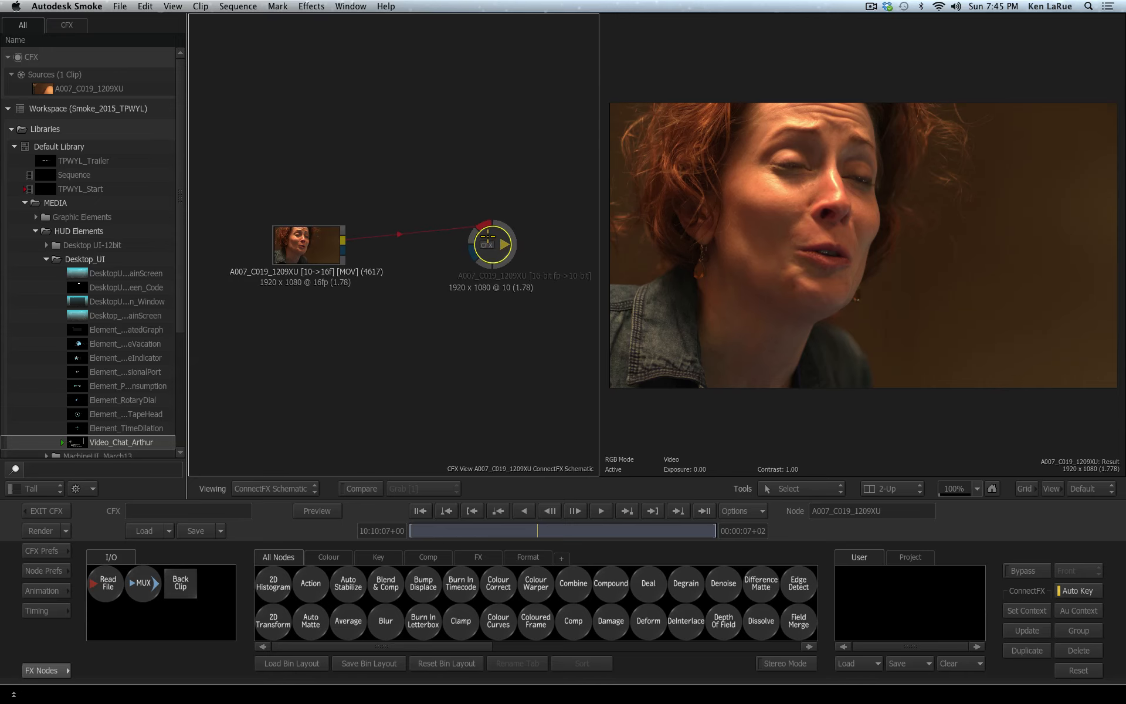
Examine the ConnectFX timing view and basic clip settings, and look through the full set of available effect nodes.
{"action": "left_click", "coordinate": [40, 611]}
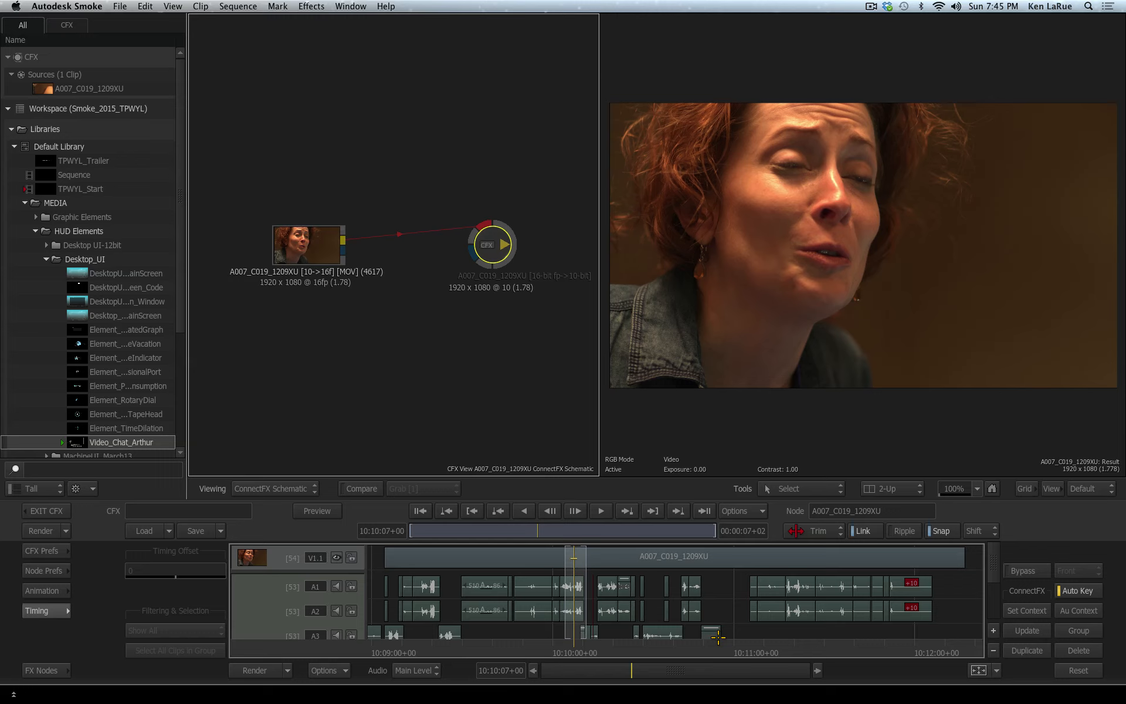
{"action": "left_click", "coordinate": [40, 611]}
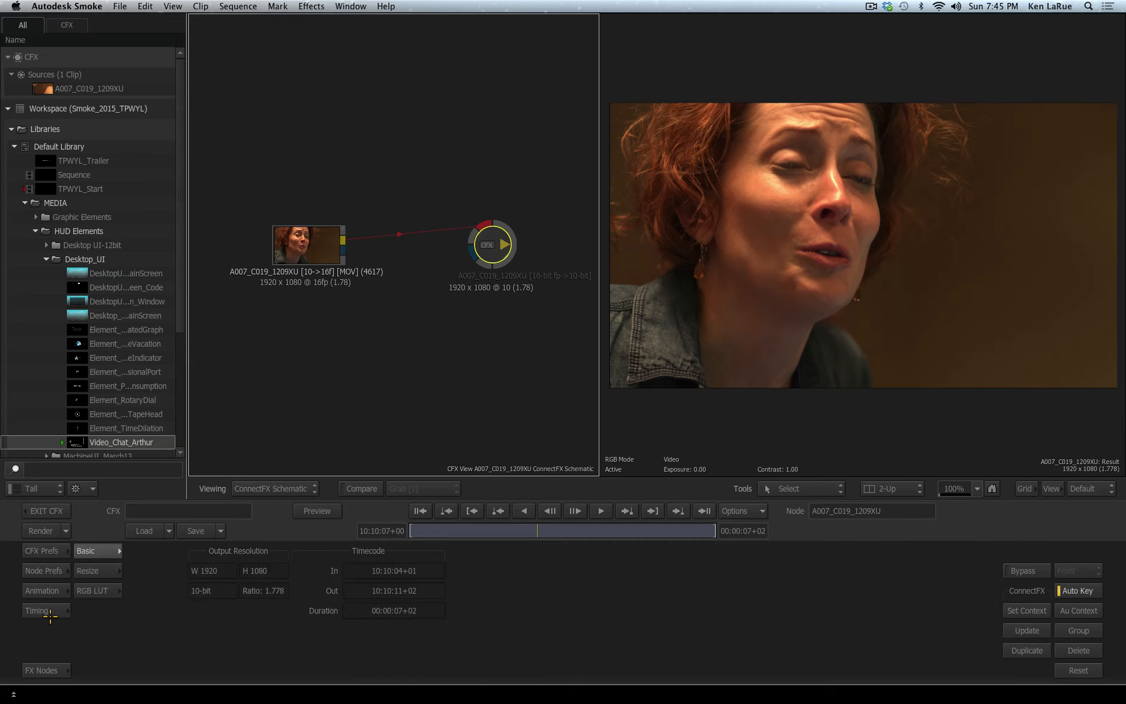
{"action": "left_click", "coordinate": [42, 670]}
{"action": "left_click_drag", "start_coordinate": [387, 648], "coordinate": [751, 637]}
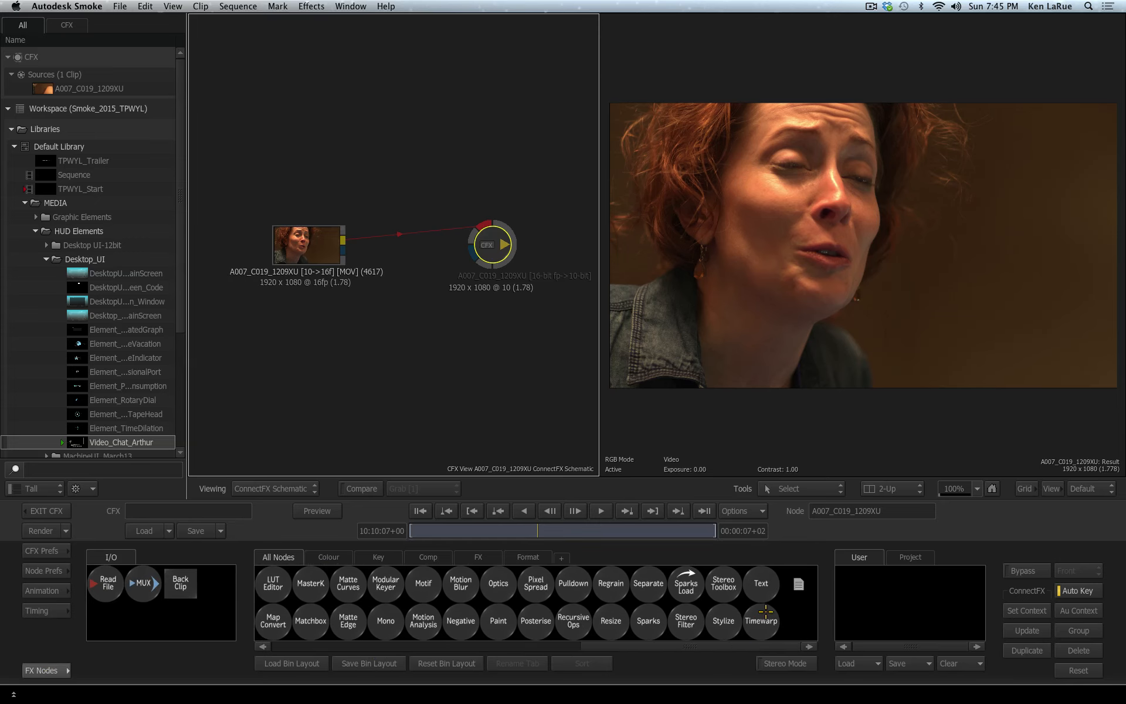
{"action": "left_click_drag", "start_coordinate": [625, 643], "coordinate": [513, 558]}
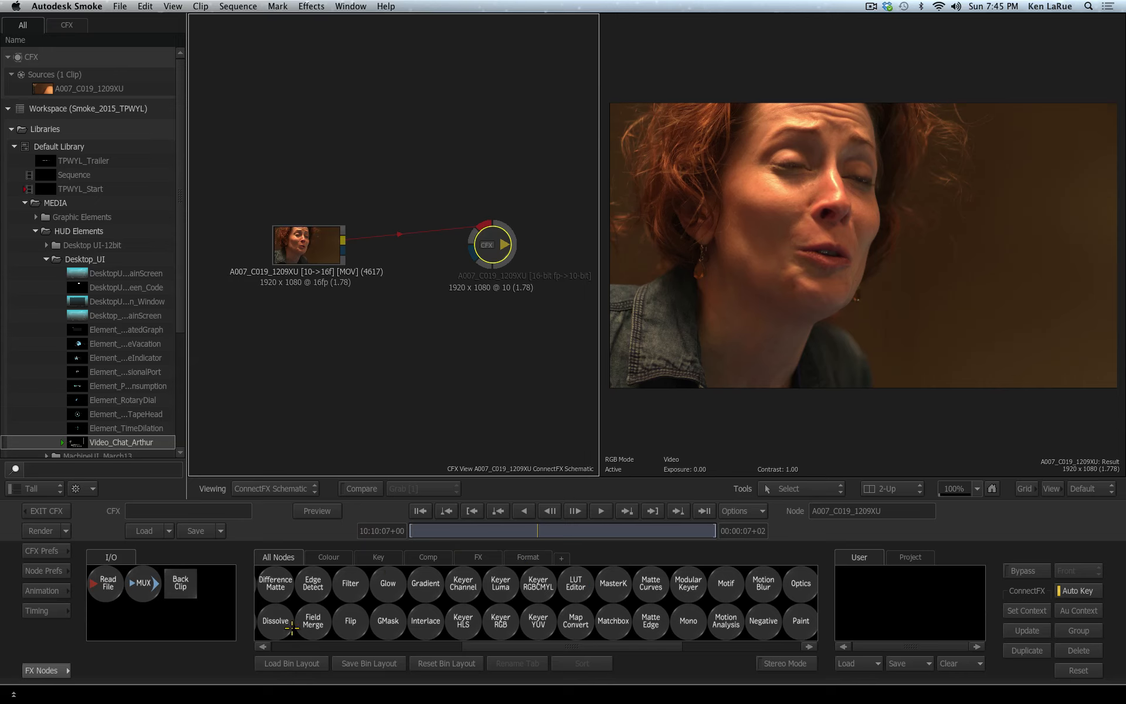
{"action": "left_click_drag", "start_coordinate": [511, 652], "coordinate": [380, 641]}
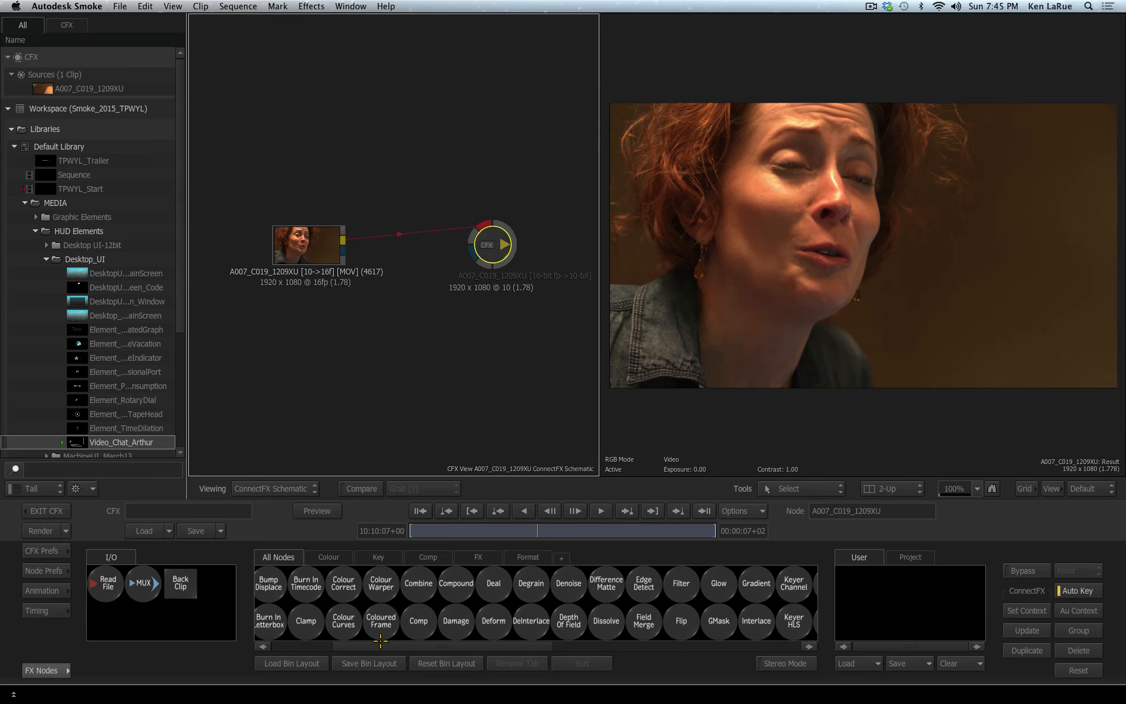
{"action": "left_click_drag", "start_coordinate": [471, 645], "coordinate": [743, 636]}
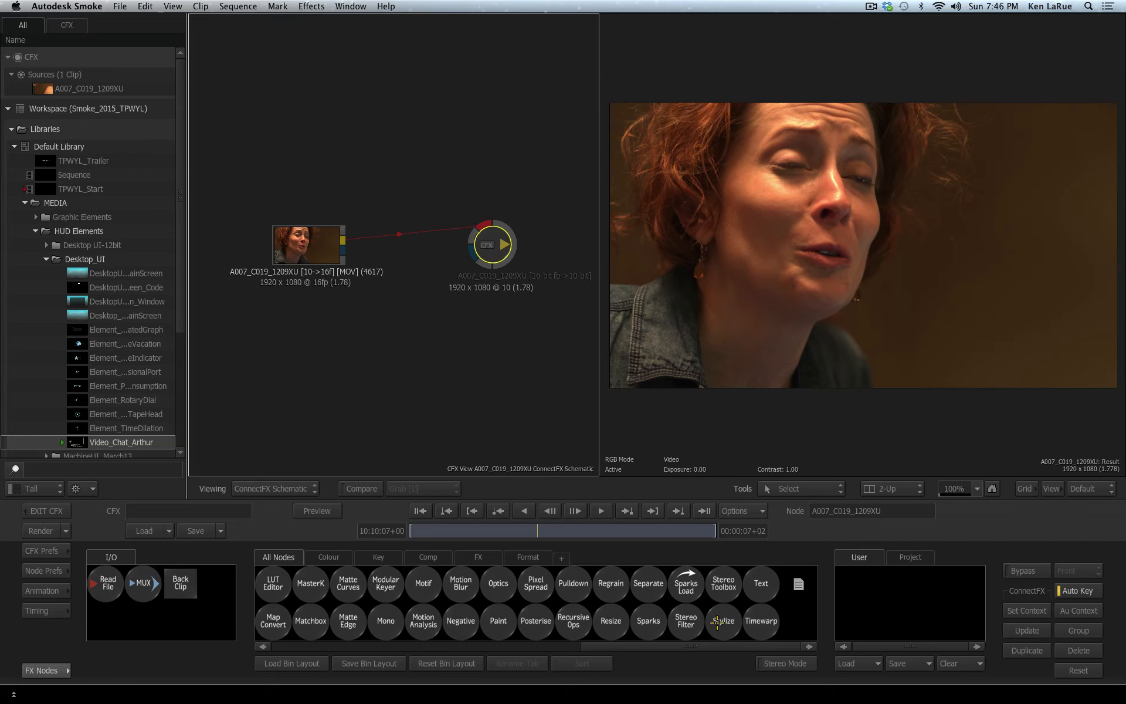
Insert a Stylize node between the A007_C019_1209XU source clip and the ConnectFX output, spacing the three nodes apart.
{"action": "left_click_drag", "start_coordinate": [717, 622], "coordinate": [427, 302]}
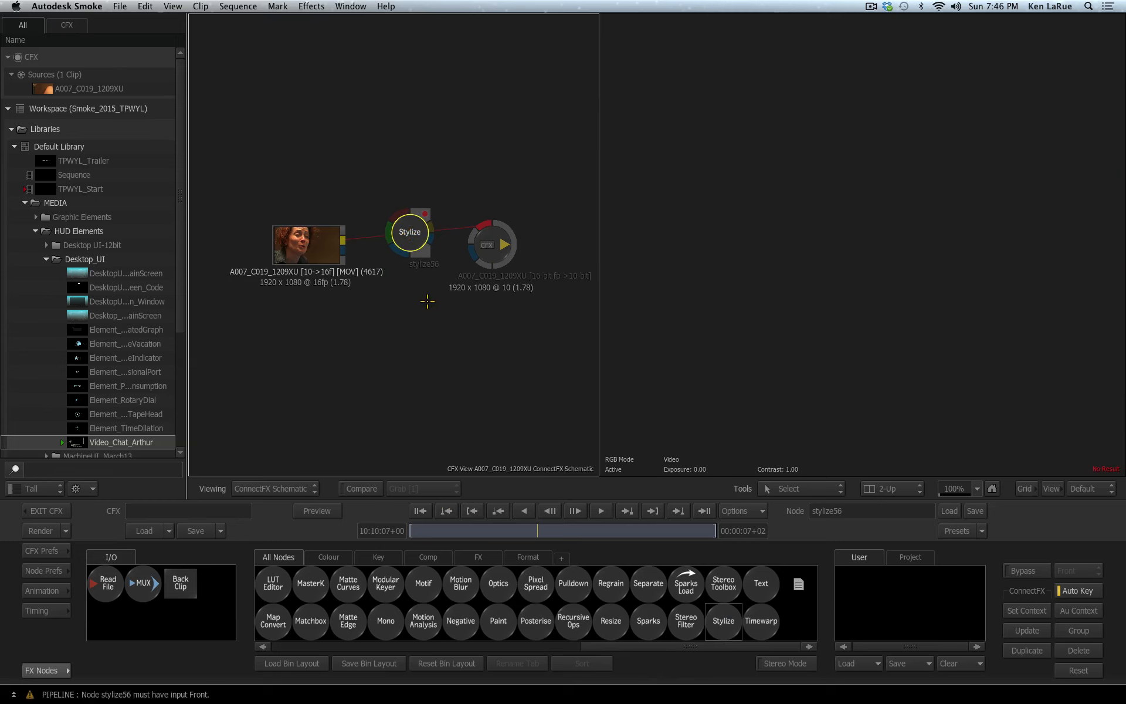
{"action": "left_click_drag", "start_coordinate": [410, 230], "coordinate": [408, 239]}
{"action": "left_click_drag", "start_coordinate": [290, 244], "coordinate": [252, 236]}
{"action": "left_click_drag", "start_coordinate": [406, 233], "coordinate": [400, 230]}
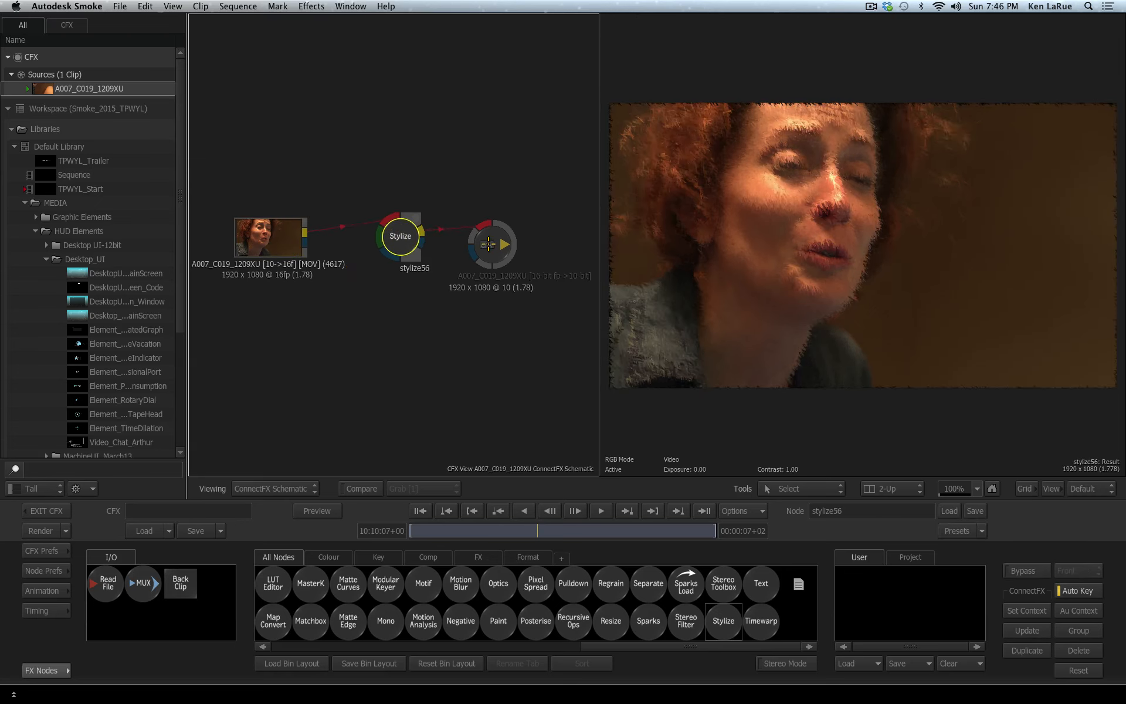
{"action": "left_click_drag", "start_coordinate": [486, 244], "coordinate": [517, 236]}
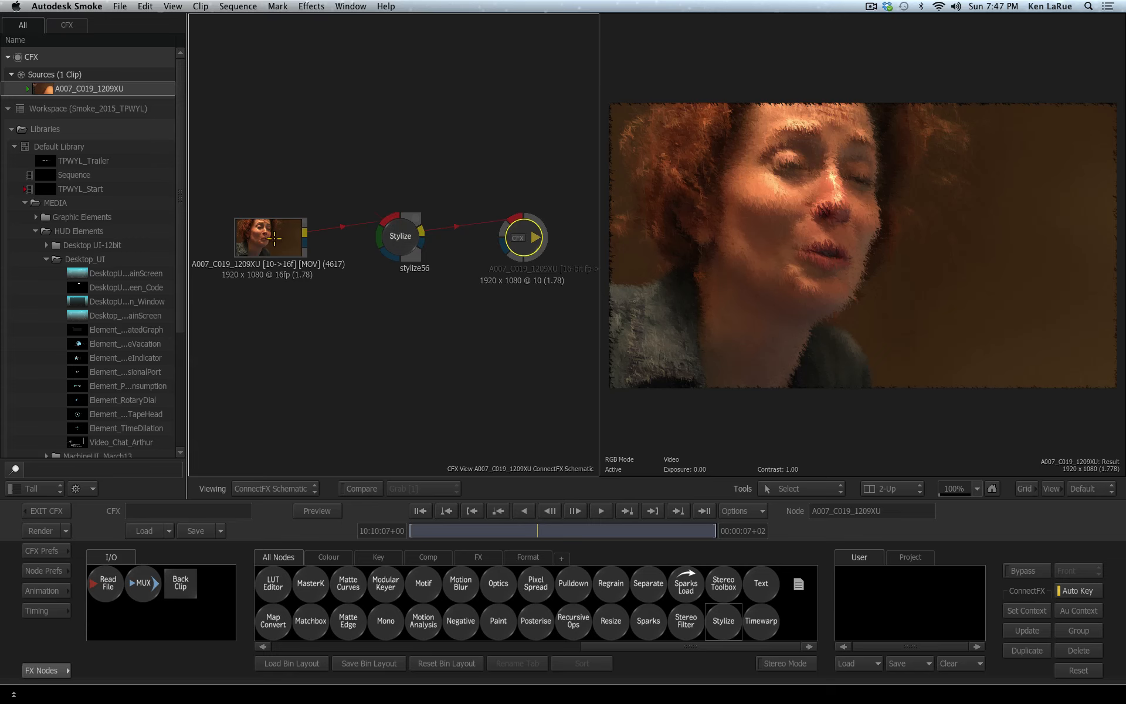
Compare the source clip, the Stylize node and the ConnectFX output by viewing each node's image and settings.
{"action": "mouse_move", "coordinate": [275, 235]}
{"action": "left_mouse_down"}
{"action": "mouse_move", "coordinate": [270, 193]}
{"action": "mouse_move", "coordinate": [286, 233]}
{"action": "left_mouse_up"}
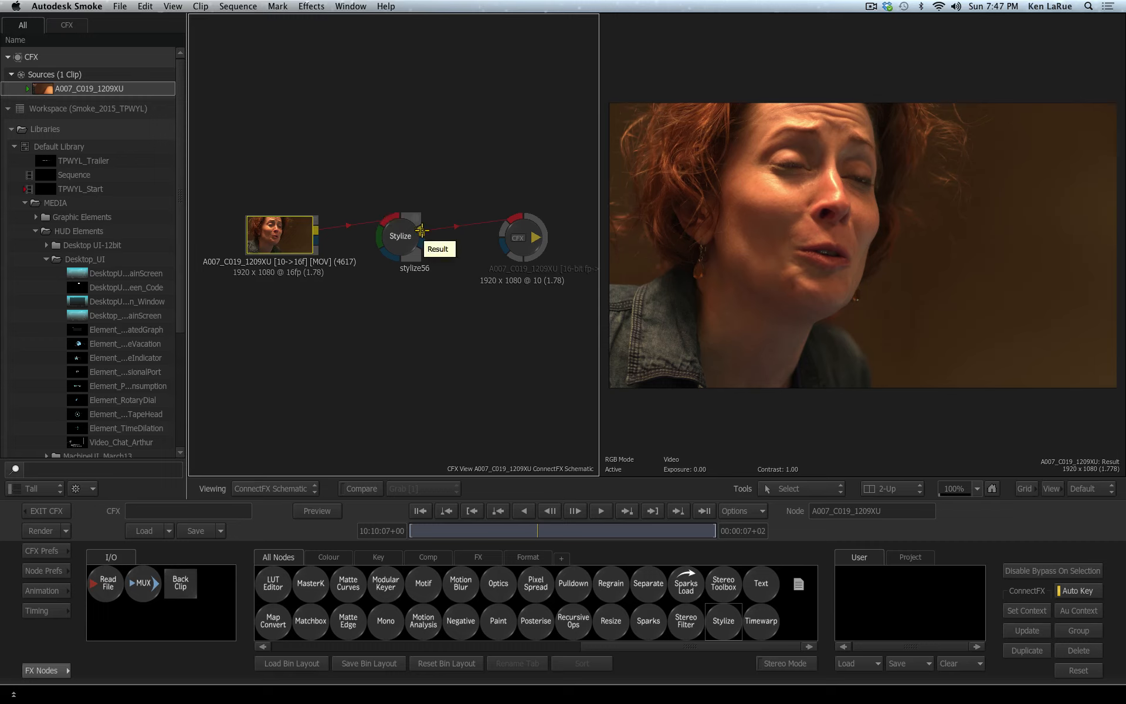
{"action": "mouse_move", "coordinate": [531, 229]}
{"action": "left_mouse_down"}
{"action": "mouse_move", "coordinate": [585, 225]}
{"action": "mouse_move", "coordinate": [511, 233]}
{"action": "left_mouse_up"}
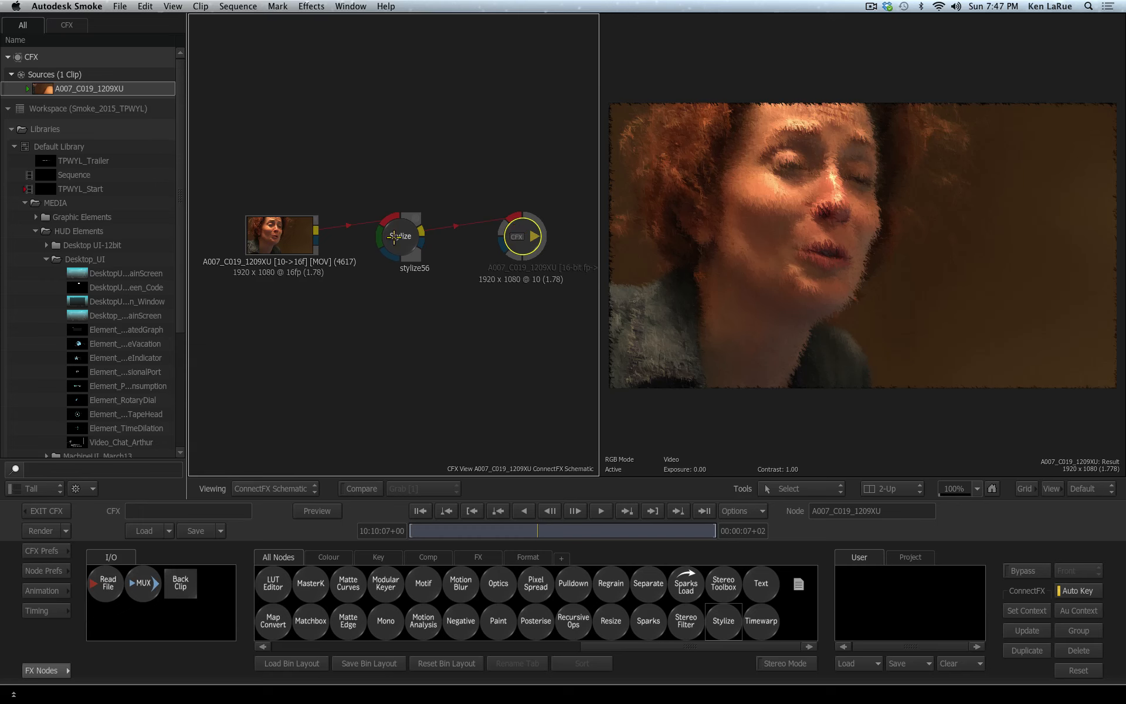
{"action": "left_click", "coordinate": [398, 237]}
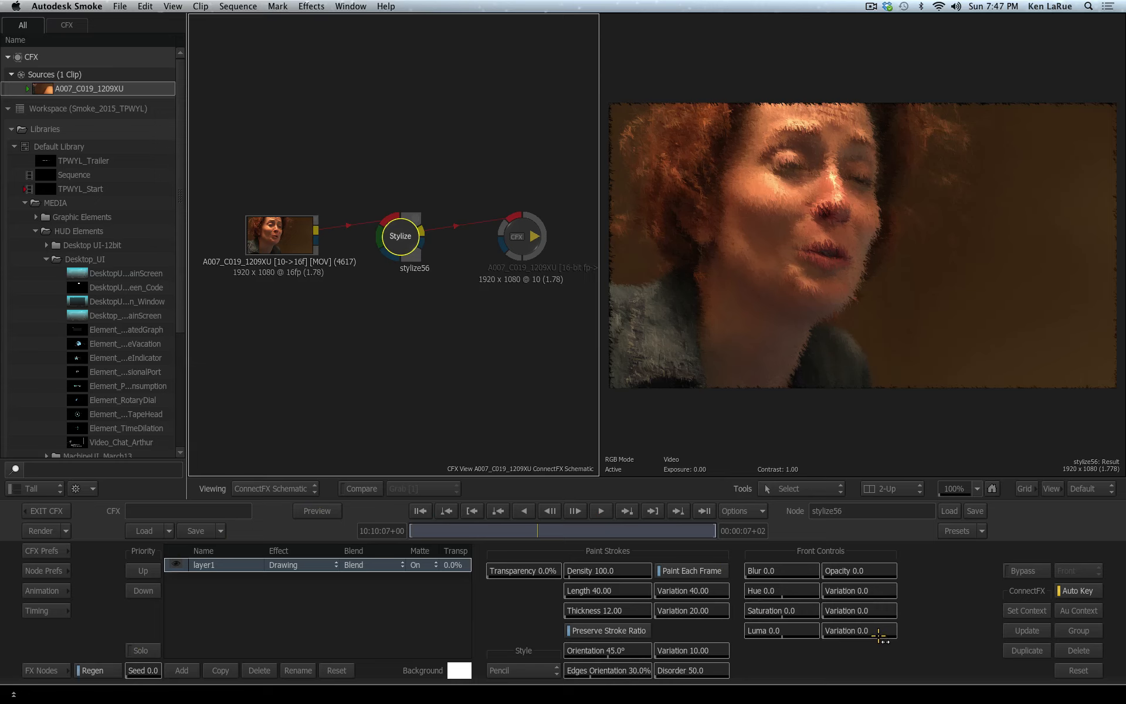
{"action": "left_click", "coordinate": [277, 233]}
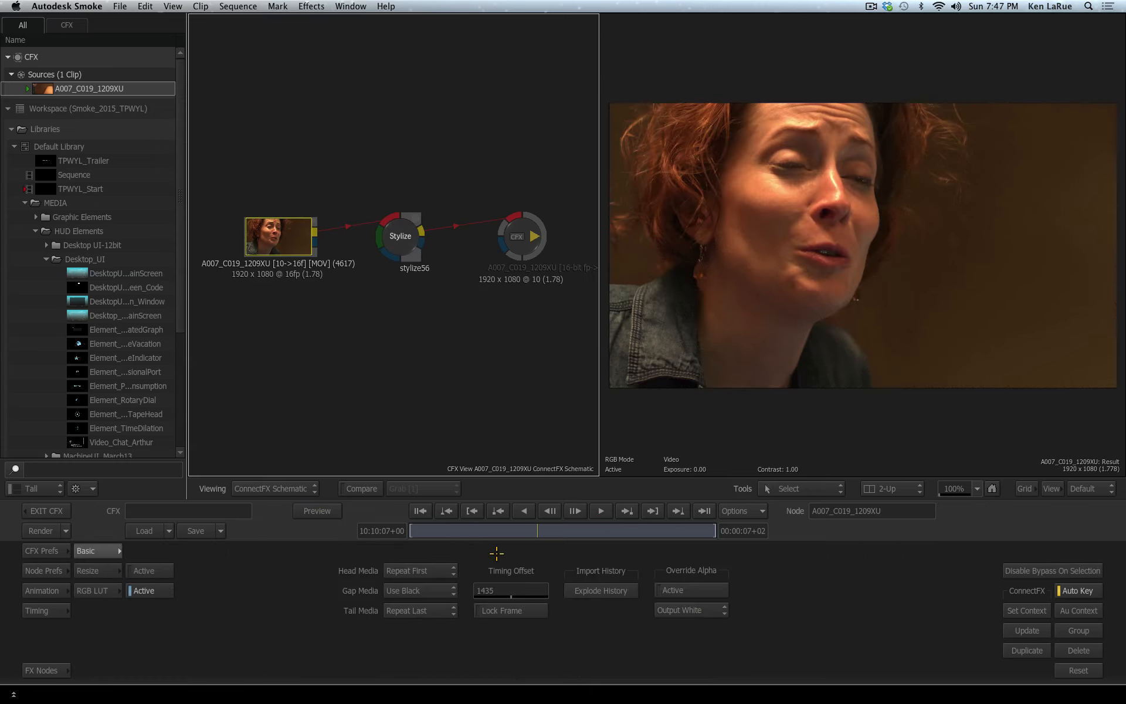
{"action": "left_click", "coordinate": [537, 235]}
{"action": "left_click", "coordinate": [401, 236]}
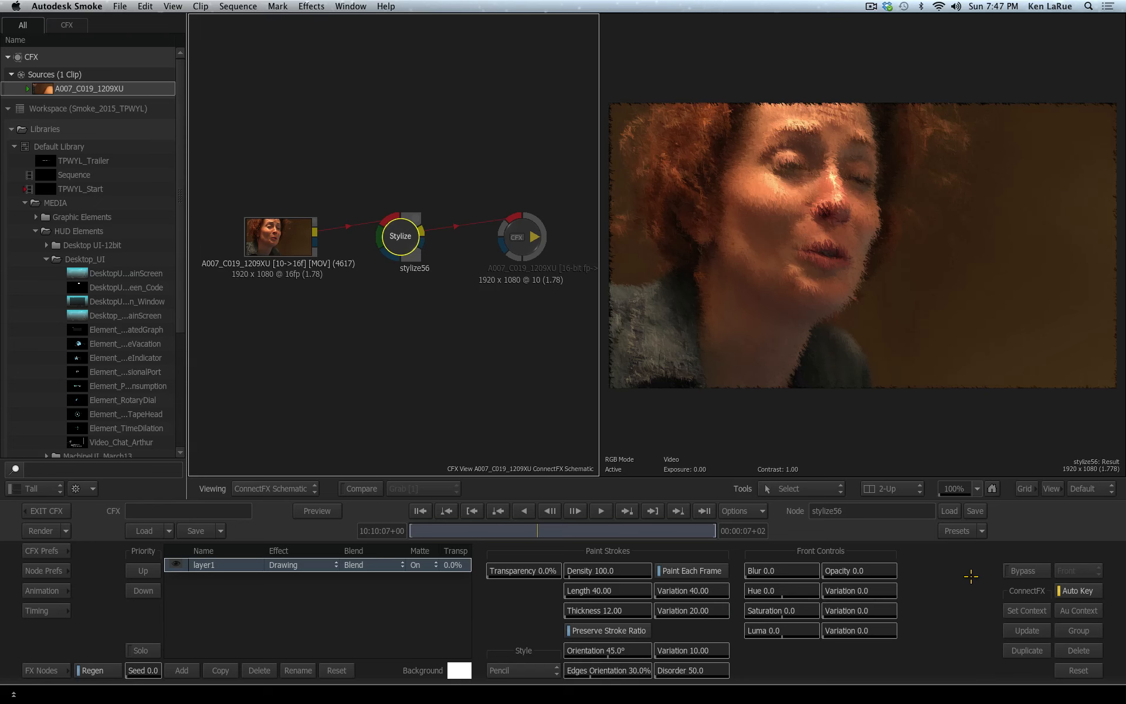
Try the Stylize presets OilPaint01, Newspaper01, VanGogh02 and ComicBook06 on the woman's clip.
{"action": "left_click", "coordinate": [982, 531]}
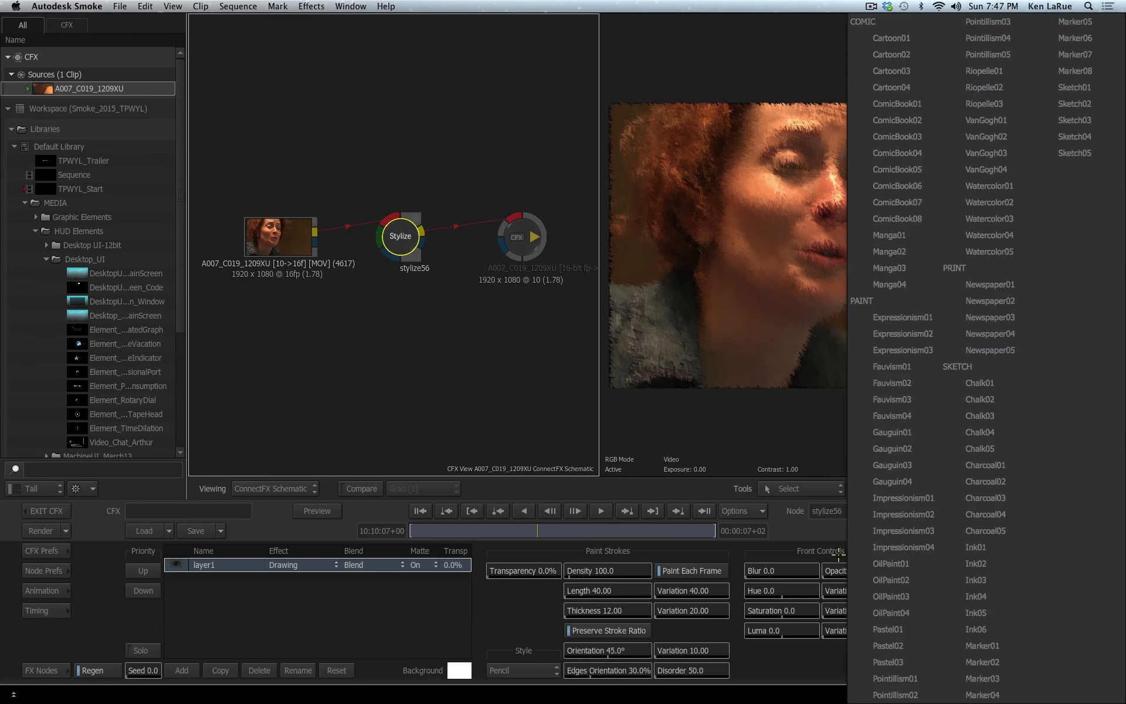
{"action": "left_click", "coordinate": [905, 563]}
{"action": "left_click", "coordinate": [905, 563]}
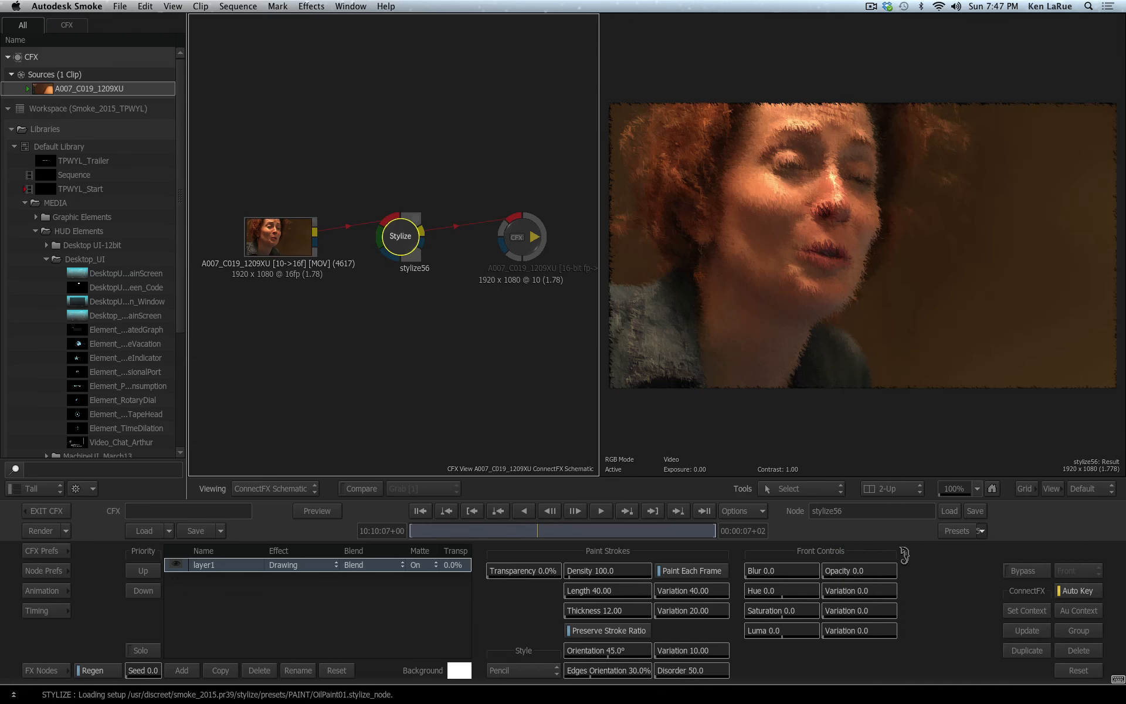
{"action": "left_click", "coordinate": [983, 531]}
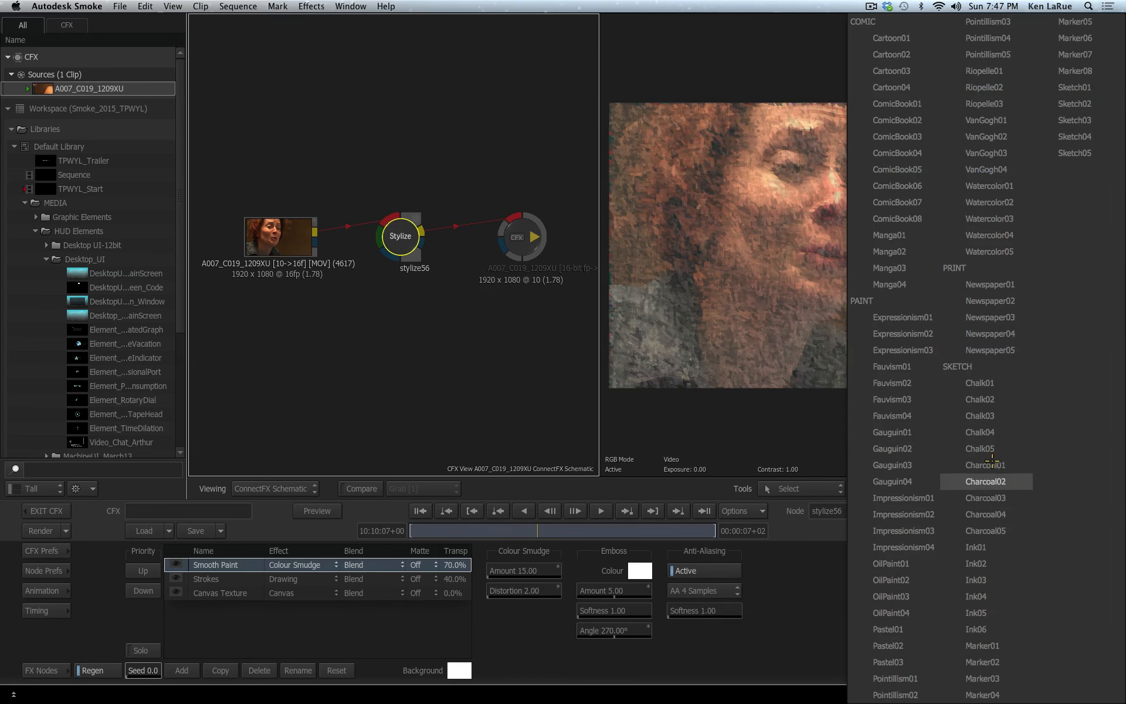
{"action": "left_click", "coordinate": [985, 287]}
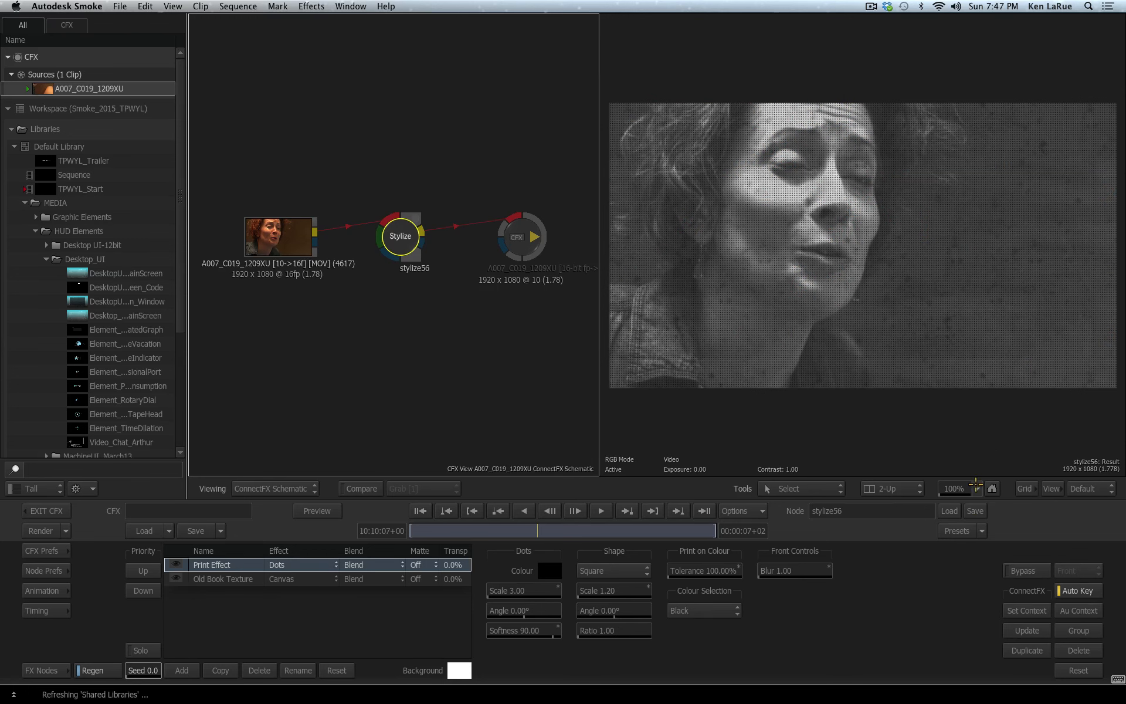
{"action": "left_click", "coordinate": [979, 530]}
{"action": "left_click", "coordinate": [969, 147]}
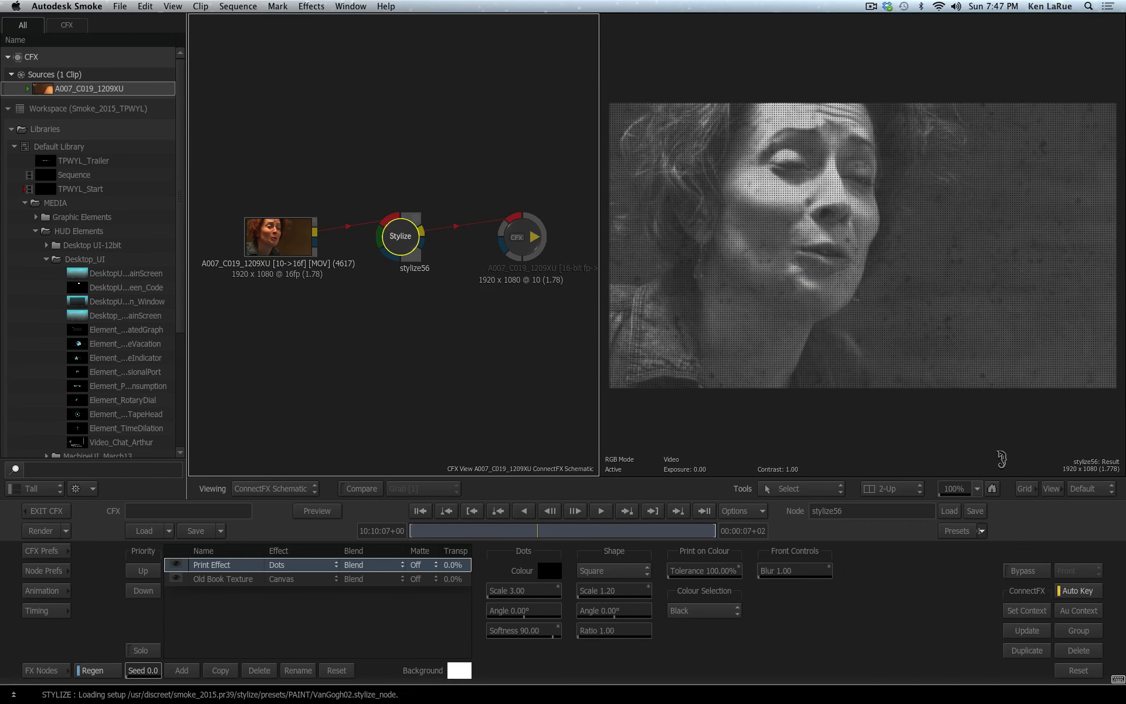
{"action": "left_click", "coordinate": [973, 531]}
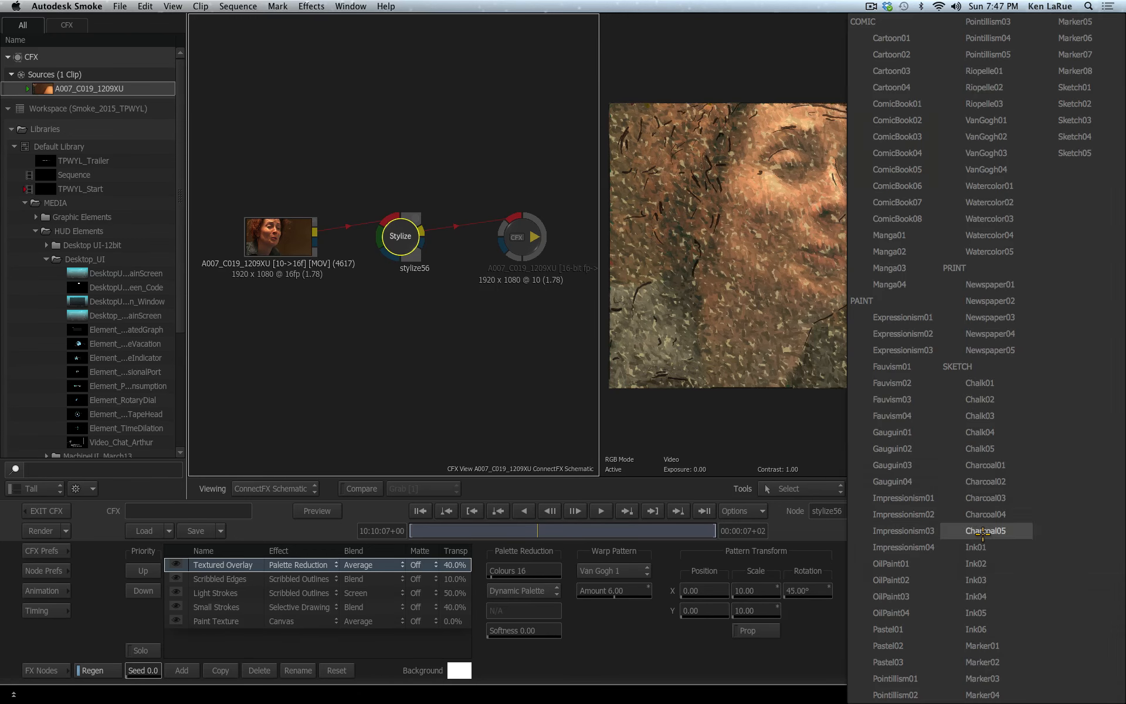
{"action": "left_click", "coordinate": [893, 183]}
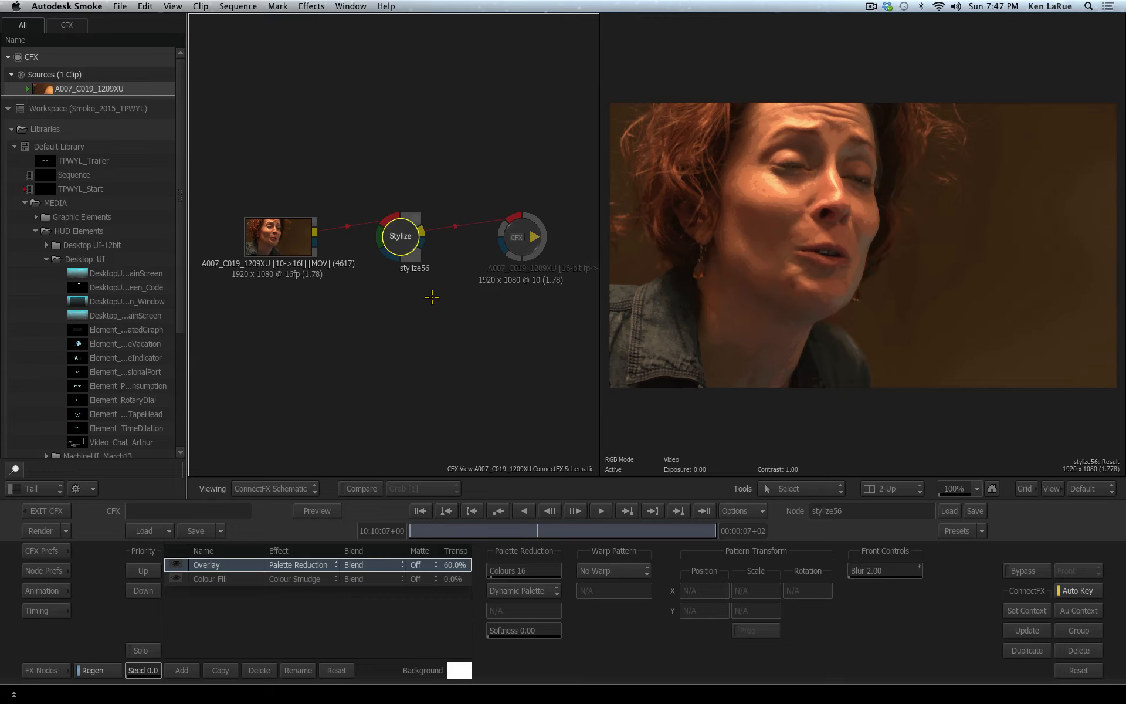
Remove the Stylize node from the schematic so the source feeds the output directly, and exit ConnectFX.
{"action": "left_click_drag", "start_coordinate": [414, 174], "coordinate": [389, 465]}
{"action": "left_click_drag", "start_coordinate": [261, 235], "coordinate": [415, 232]}
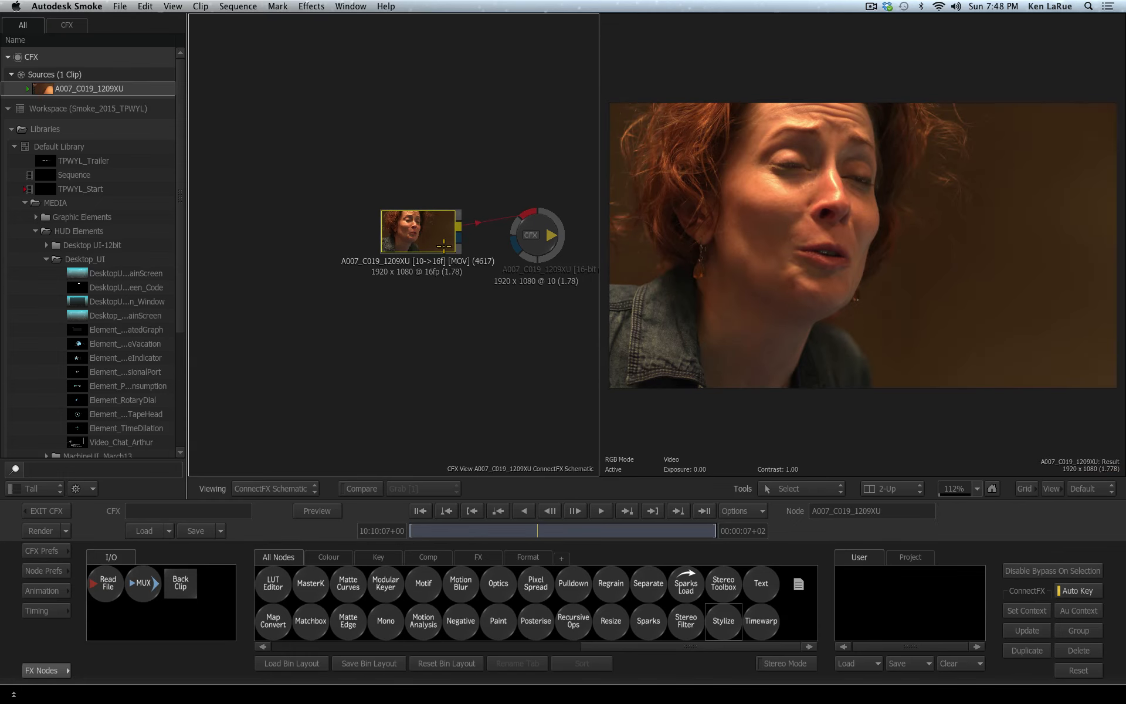
{"action": "left_click", "coordinate": [47, 511]}
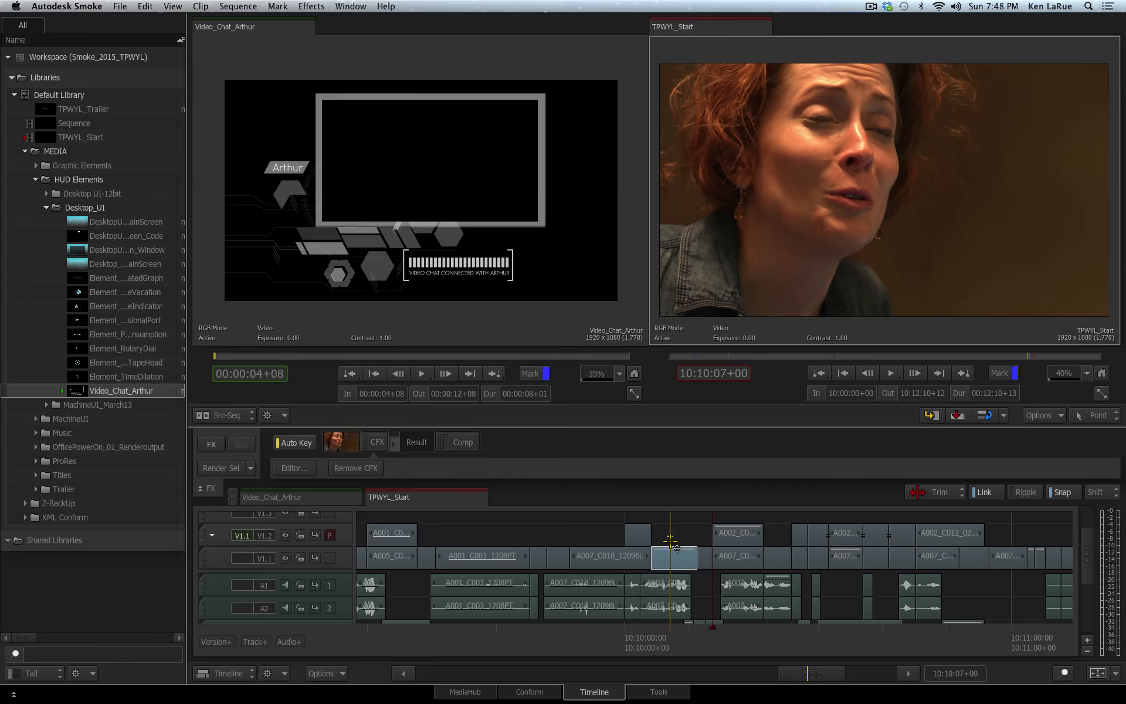
Create a ConnectFX from the man's A002_C012 clip on track V1.2, keeping its effects as a flowgraph.
{"action": "left_click", "coordinate": [740, 537]}
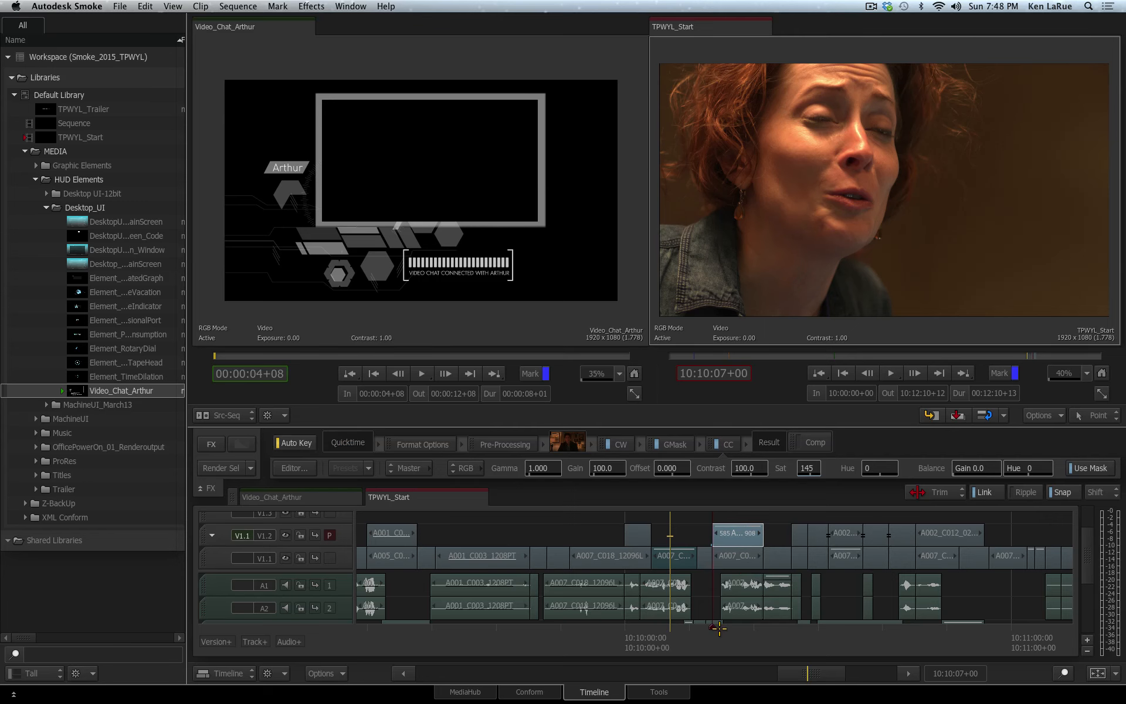
{"action": "left_click", "coordinate": [743, 544]}
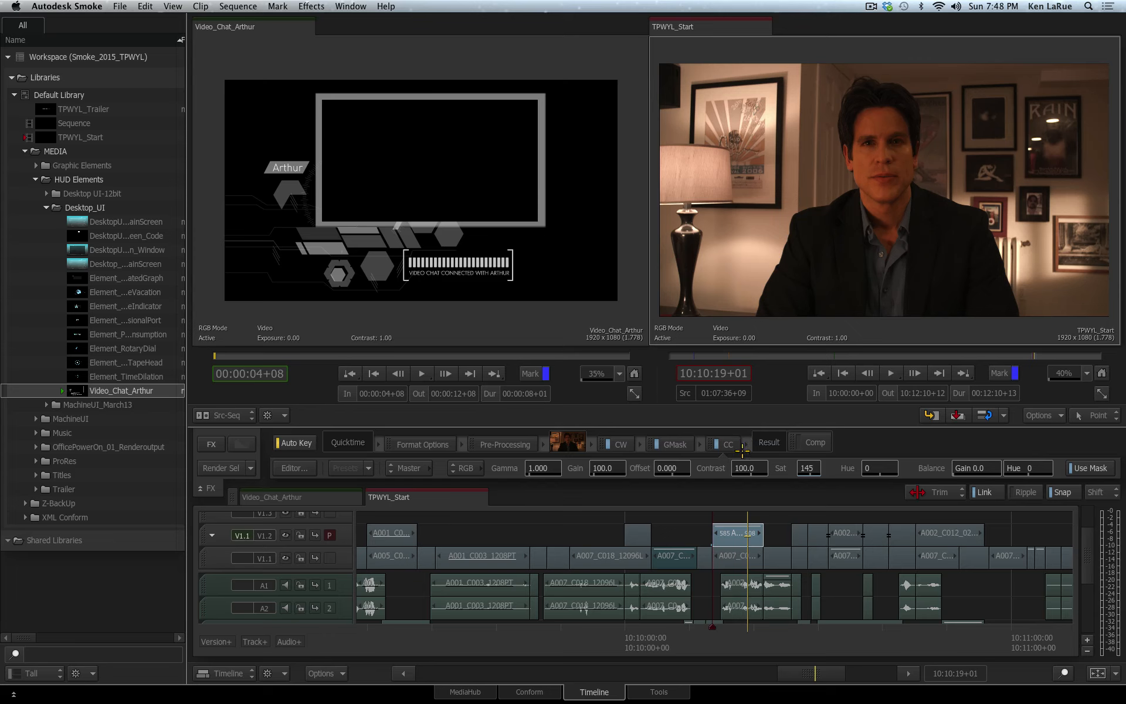
{"action": "left_click", "coordinate": [213, 444]}
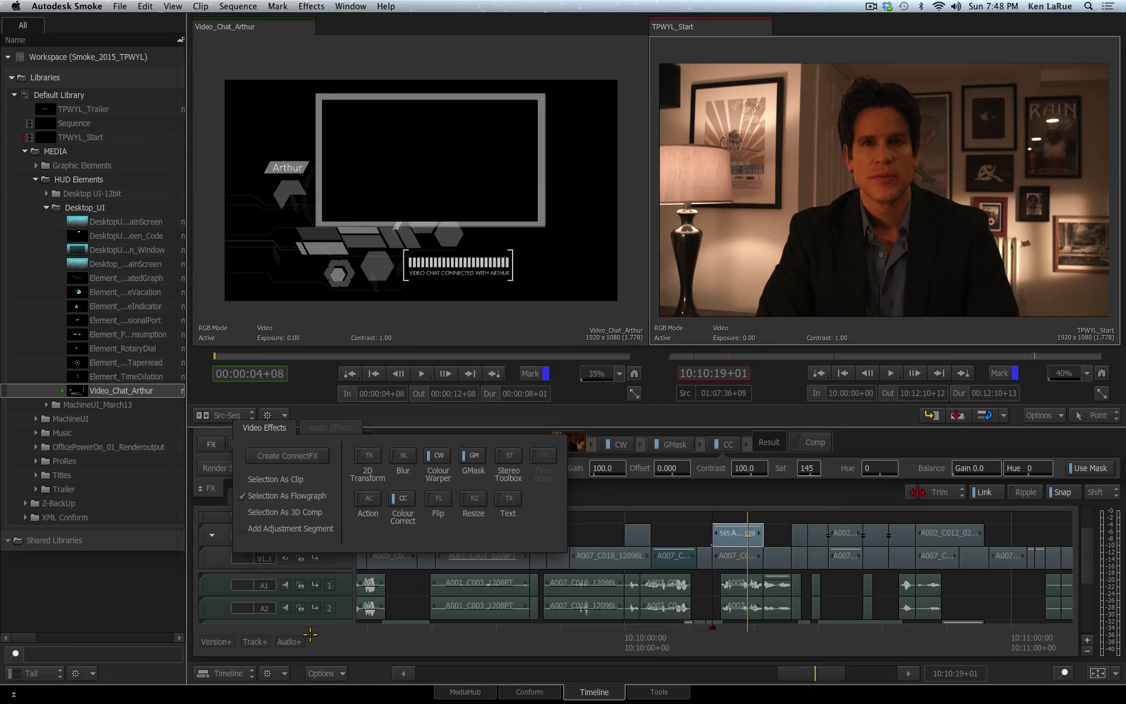
{"action": "left_click", "coordinate": [278, 455]}
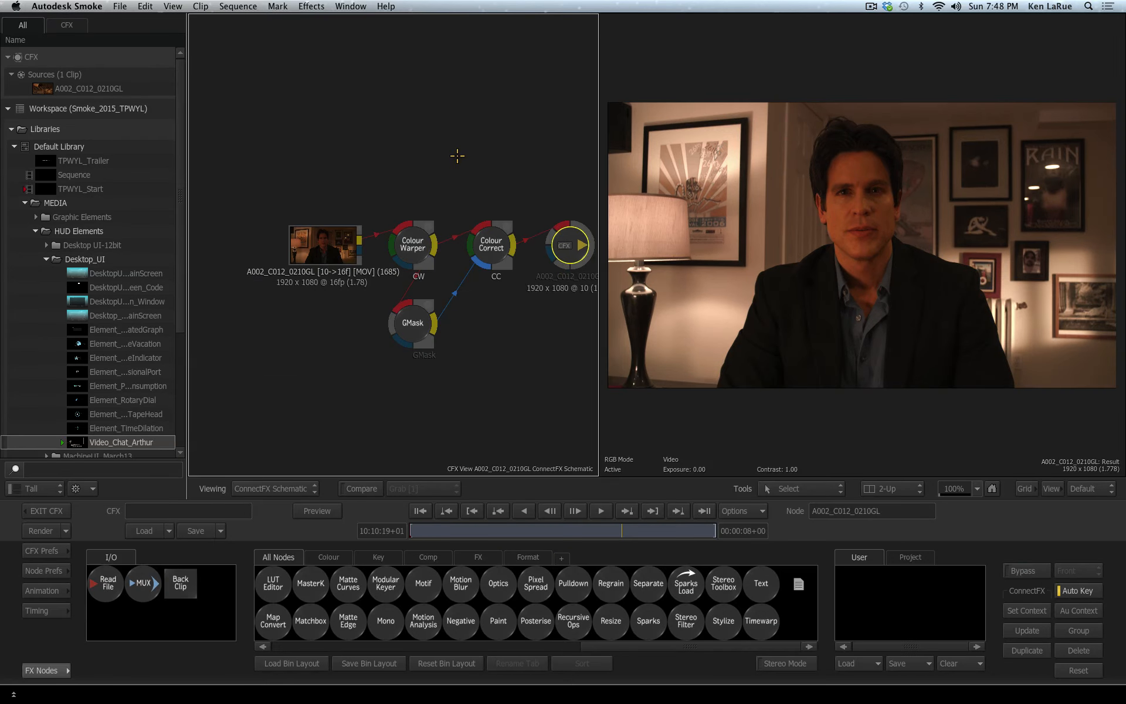
Spread apart and view the source, Colour Warper, Colour Correct and GMask nodes, and go to the clip's first frame.
{"action": "left_click_drag", "start_coordinate": [328, 238], "coordinate": [271, 224]}
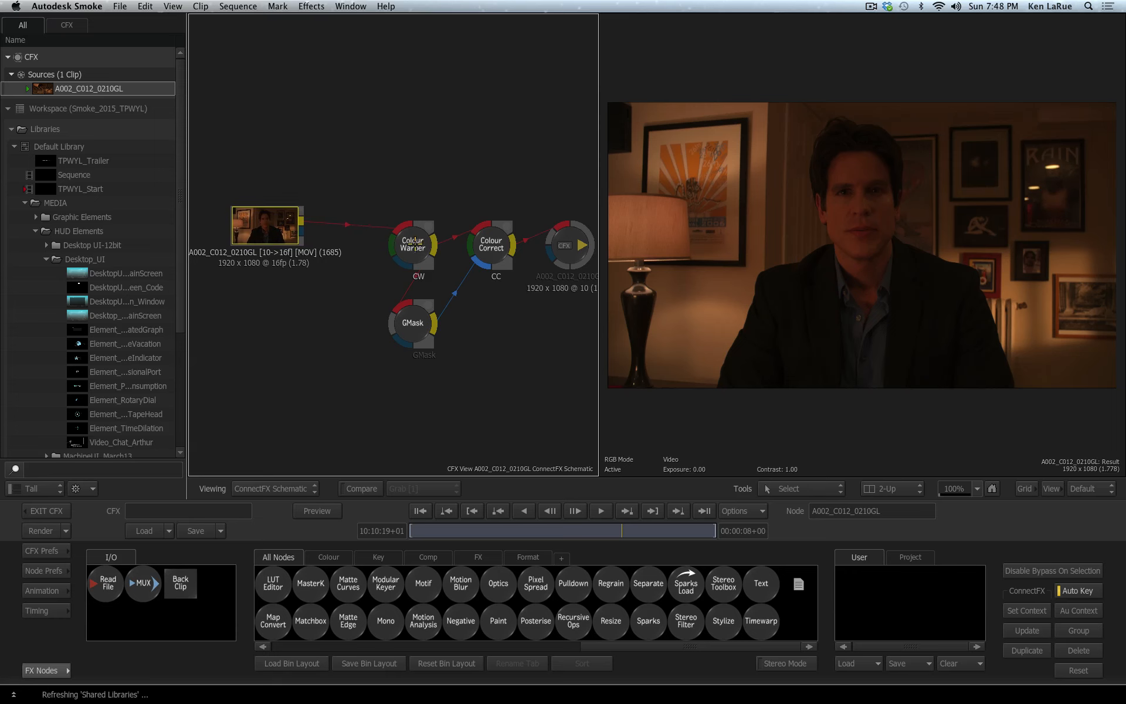
{"action": "left_click_drag", "start_coordinate": [415, 243], "coordinate": [365, 224]}
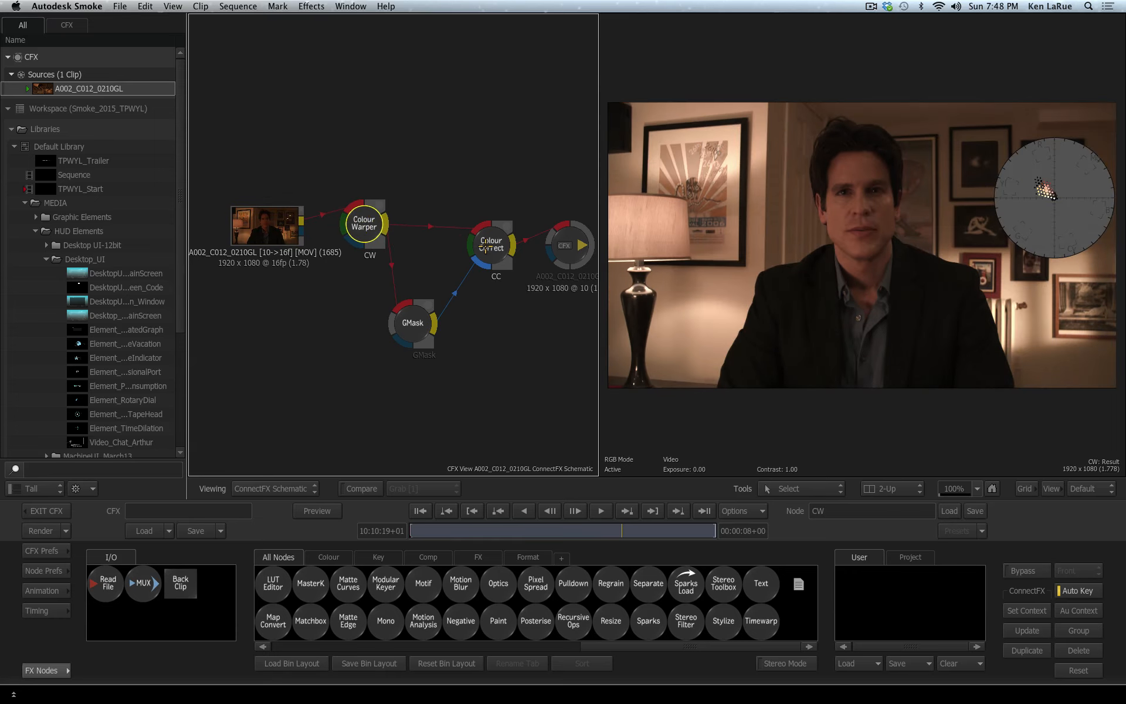
{"action": "left_click_drag", "start_coordinate": [485, 245], "coordinate": [488, 236]}
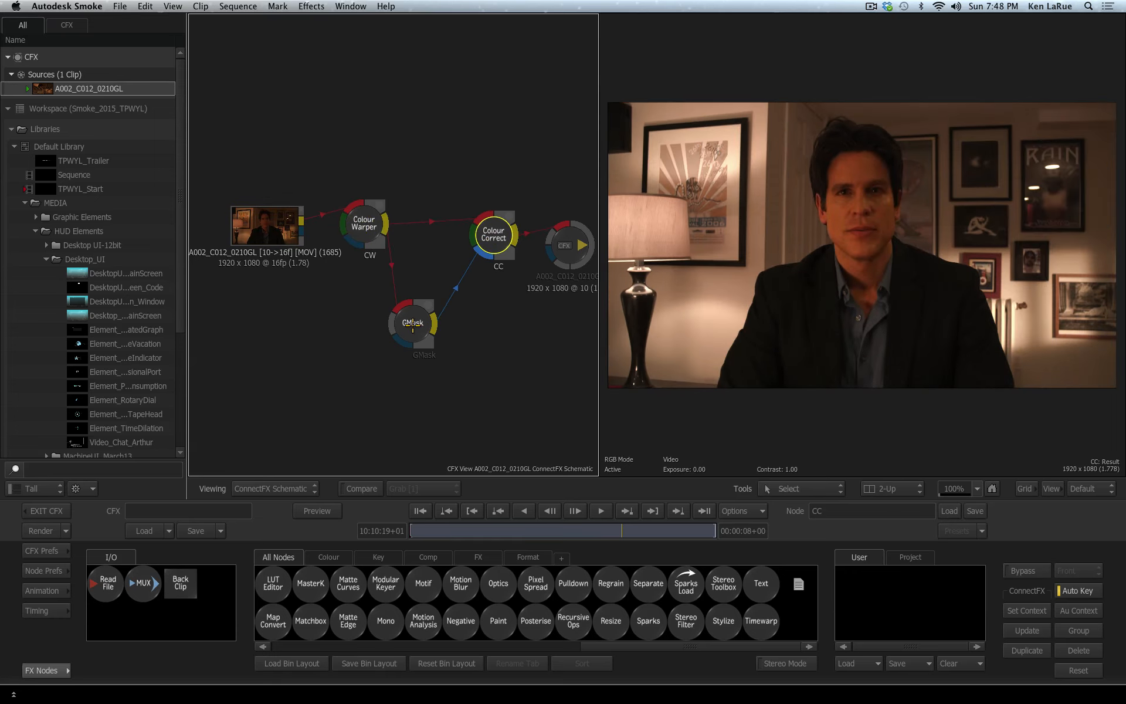
{"action": "left_click_drag", "start_coordinate": [412, 325], "coordinate": [416, 311]}
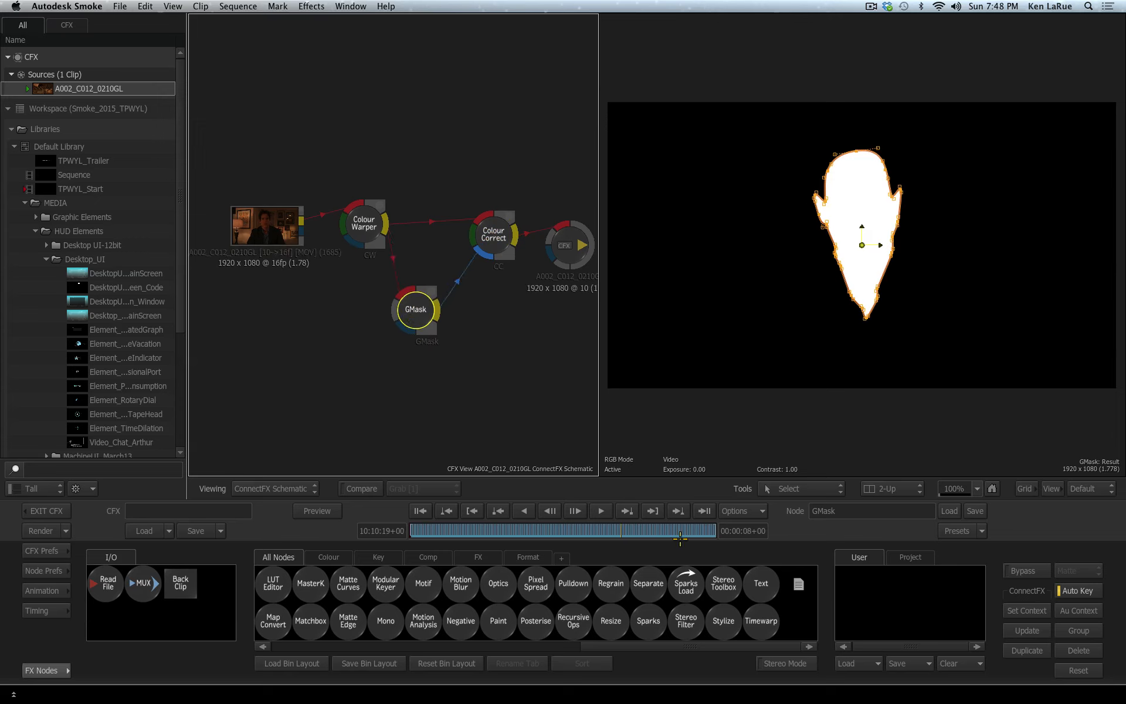
{"action": "left_click_drag", "start_coordinate": [680, 535], "coordinate": [222, 543]}
Tighten the Colour Warper, GMask and Colour Correct nodes together, leaving a gap before the ConnectFX output.
{"action": "left_click_drag", "start_coordinate": [492, 230], "coordinate": [480, 228]}
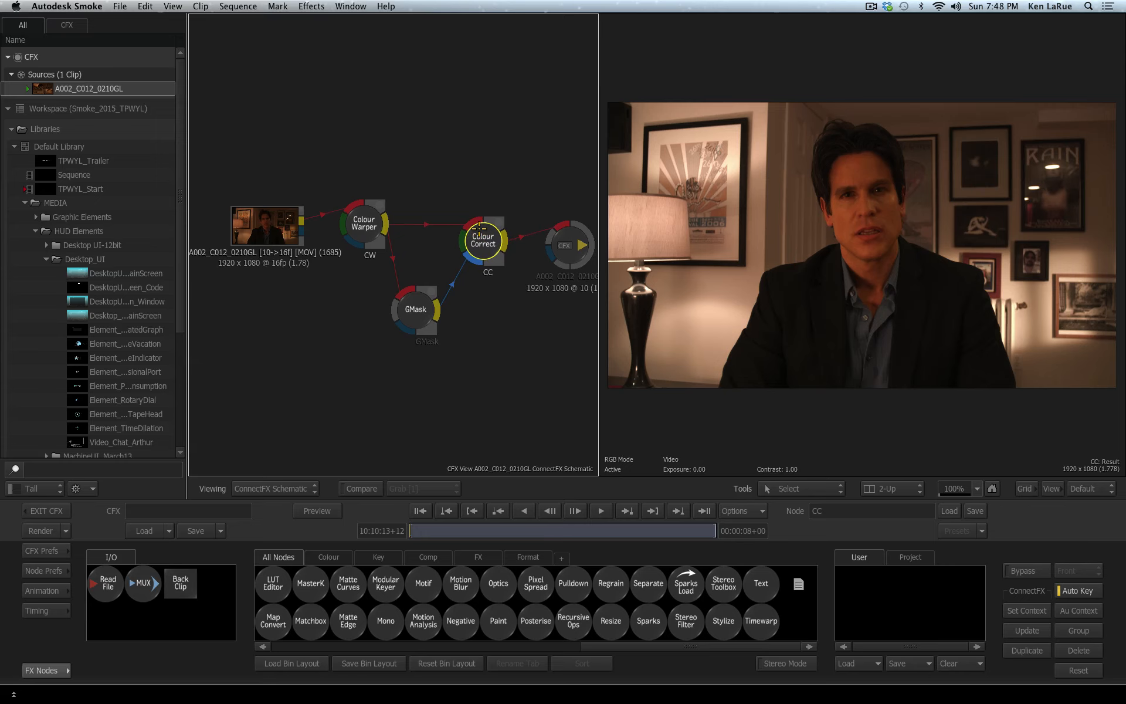
{"action": "left_click_drag", "start_coordinate": [567, 247], "coordinate": [579, 241]}
{"action": "left_click_drag", "start_coordinate": [416, 309], "coordinate": [416, 270]}
{"action": "left_click_drag", "start_coordinate": [365, 217], "coordinate": [346, 215]}
{"action": "left_click_drag", "start_coordinate": [416, 271], "coordinate": [395, 266]}
{"action": "left_click_drag", "start_coordinate": [477, 236], "coordinate": [448, 220]}
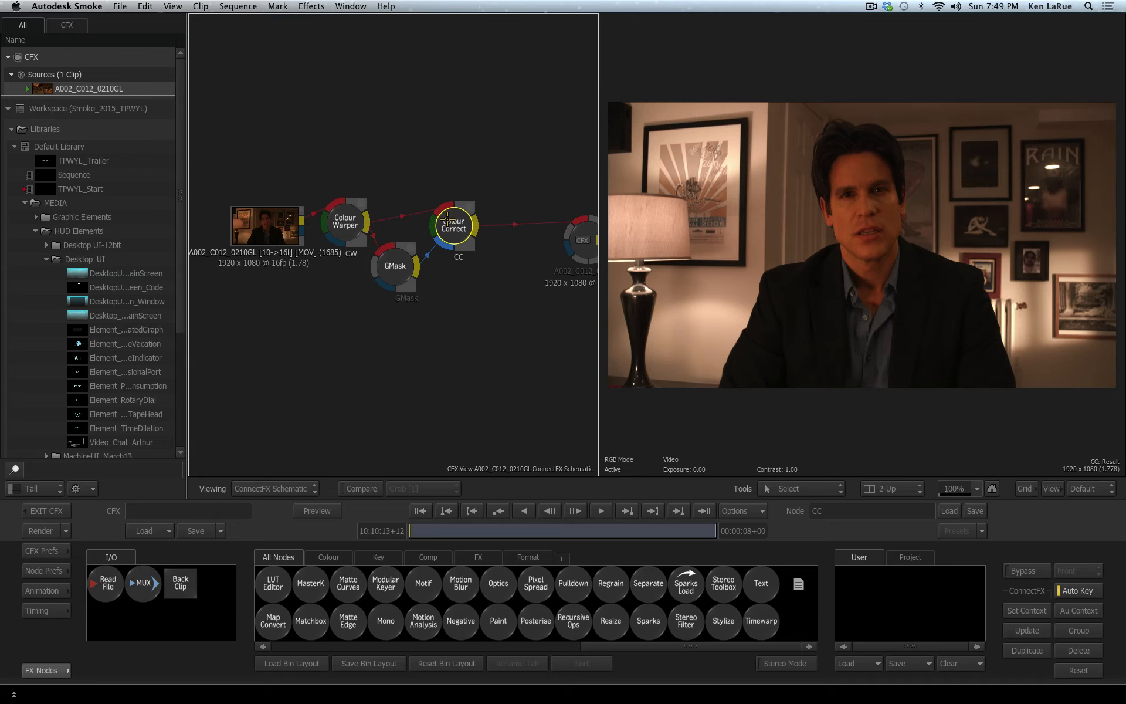
Insert a Damage node between Colour Correct and the ConnectFX output and open its settings.
{"action": "left_click_drag", "start_coordinate": [669, 646], "coordinate": [381, 546]}
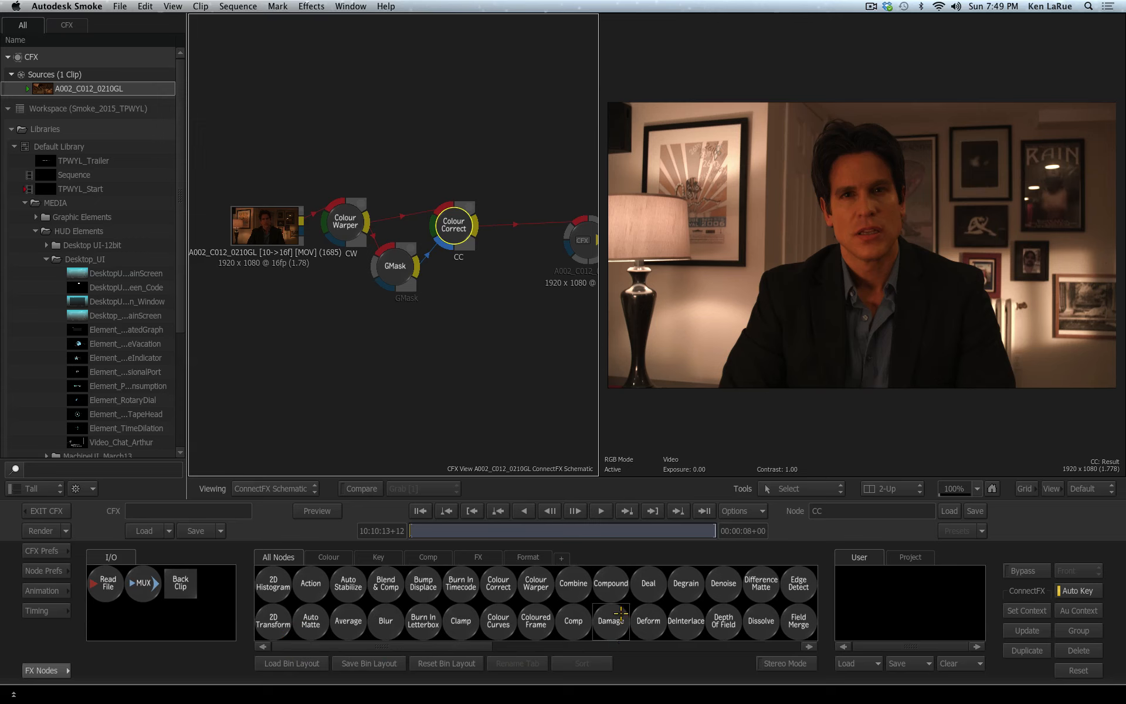
{"action": "left_click_drag", "start_coordinate": [609, 620], "coordinate": [523, 221]}
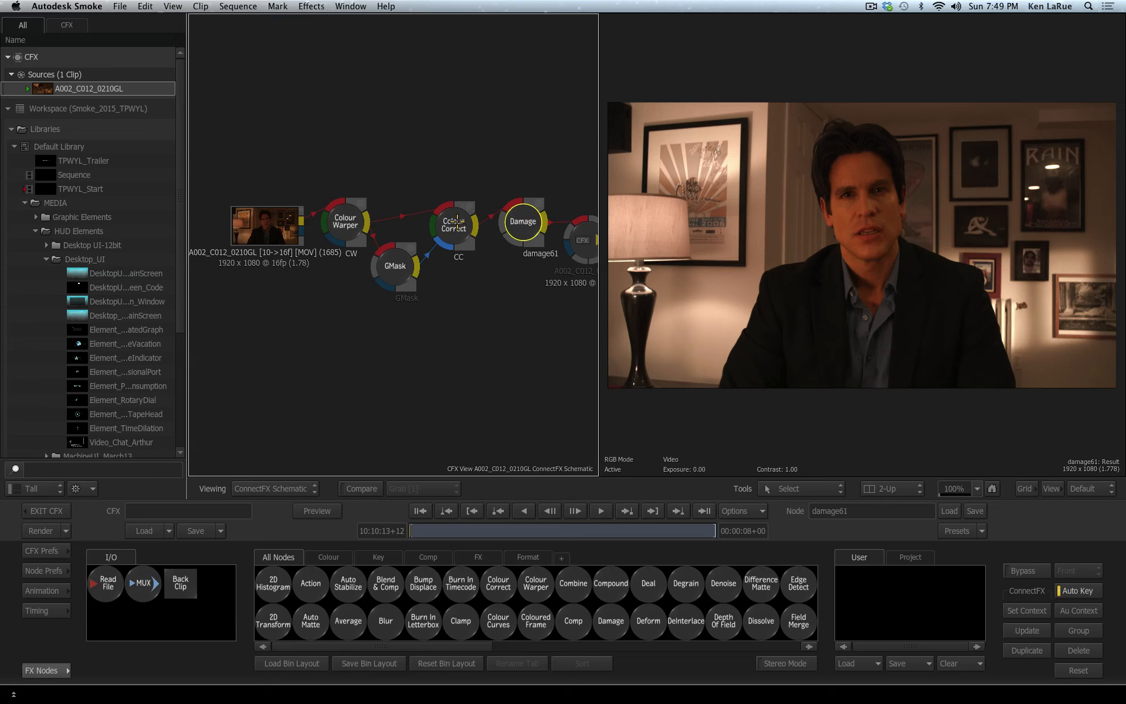
{"action": "double_click", "coordinate": [522, 222]}
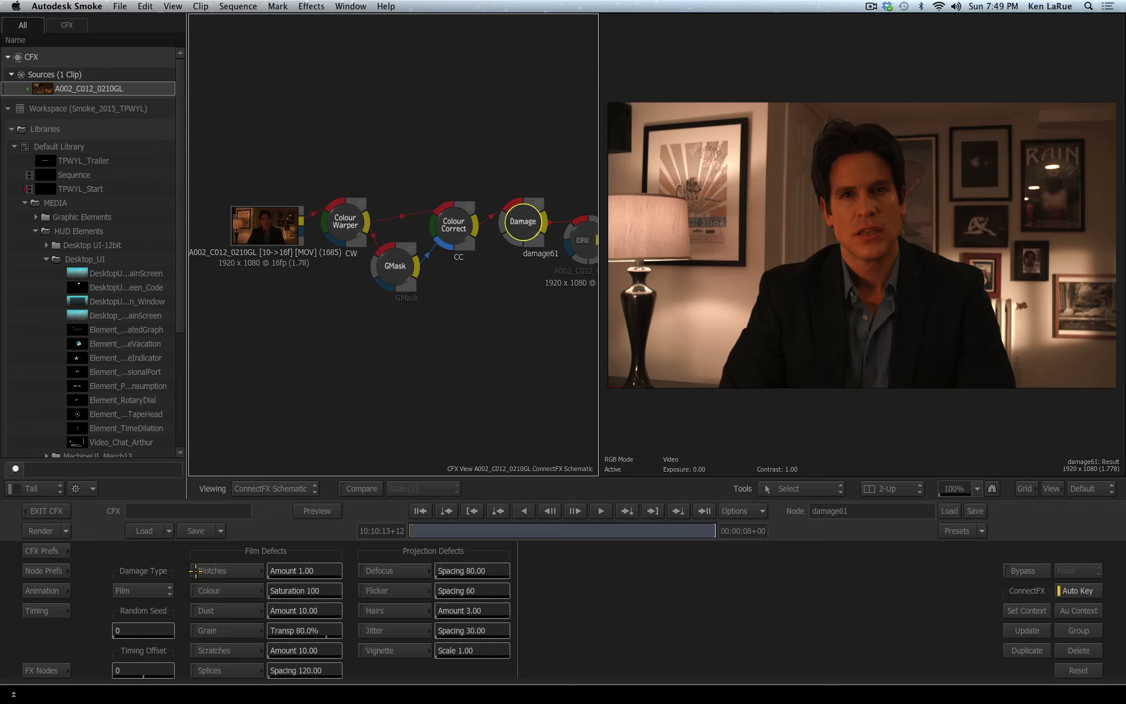
Try the Damage film defects with Blotches amount 0.60, Hairs amount 12.30 and Vignette scale 4.51.
{"action": "left_click", "coordinate": [225, 570]}
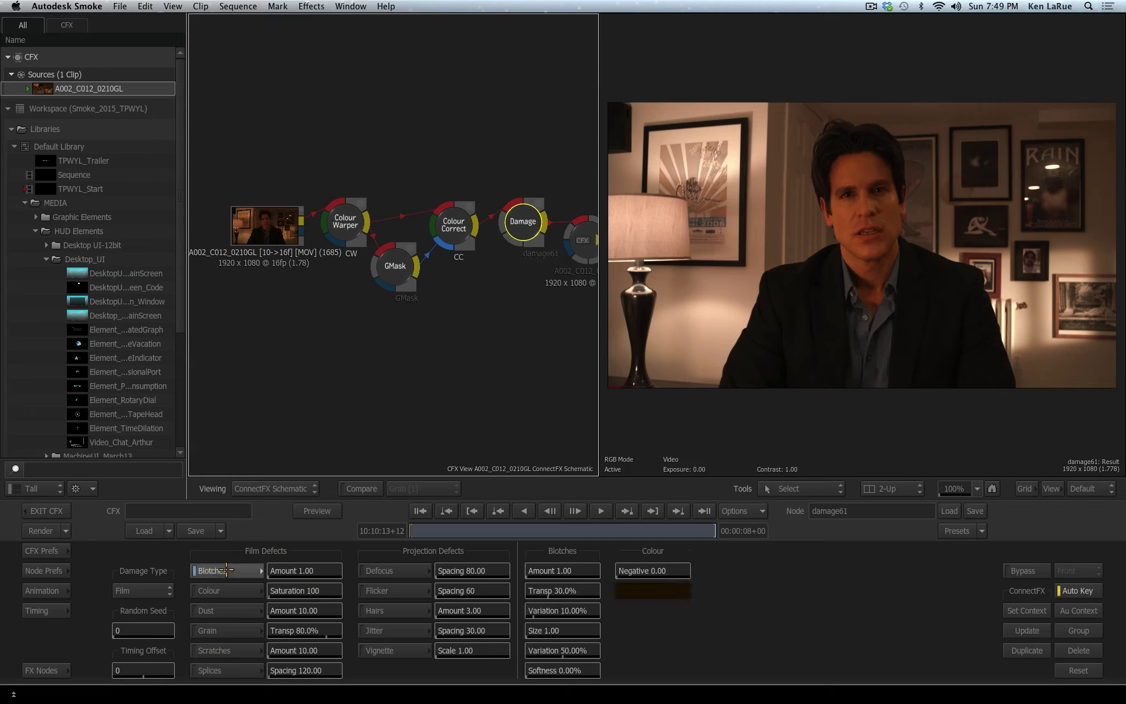
{"action": "left_click_drag", "start_coordinate": [303, 572], "coordinate": [338, 576]}
{"action": "left_click", "coordinate": [368, 610]}
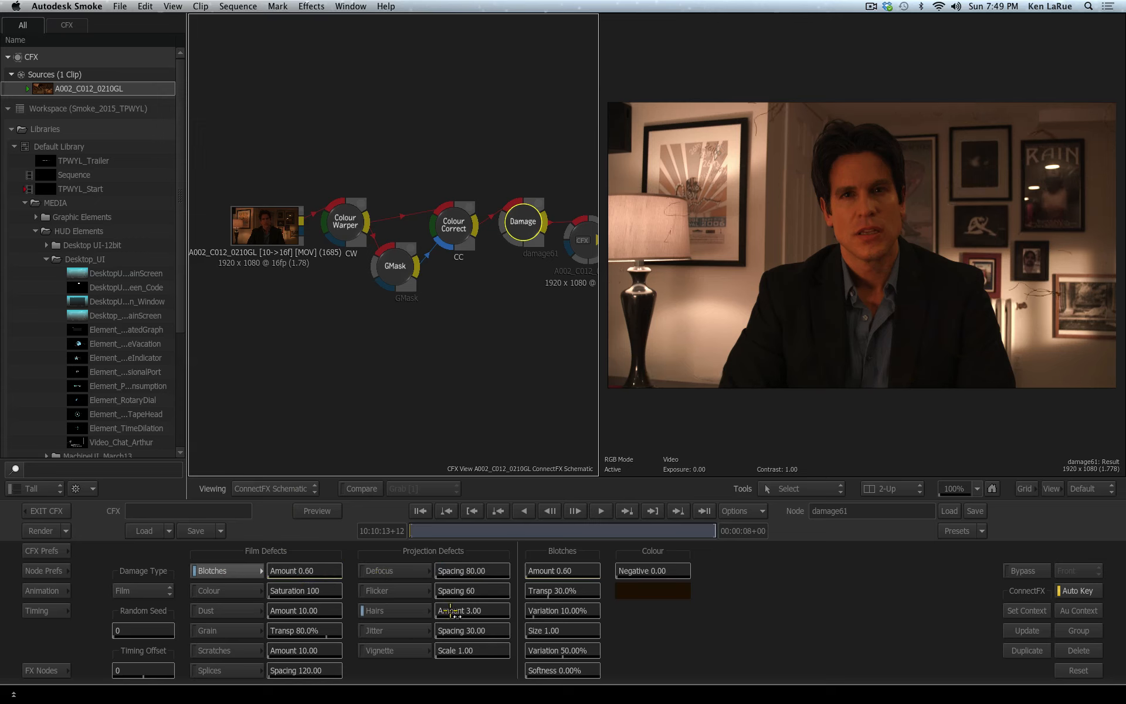
{"action": "left_click_drag", "start_coordinate": [451, 613], "coordinate": [521, 612]}
{"action": "left_click", "coordinate": [368, 650]}
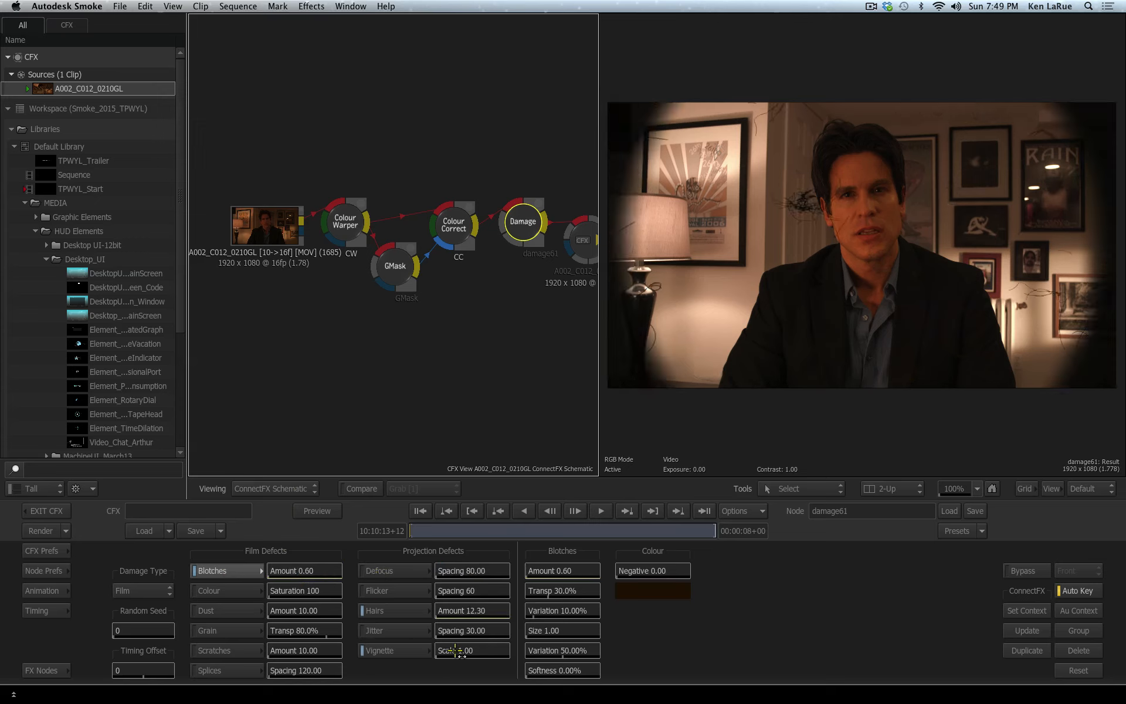
{"action": "left_click_drag", "start_coordinate": [455, 650], "coordinate": [409, 683]}
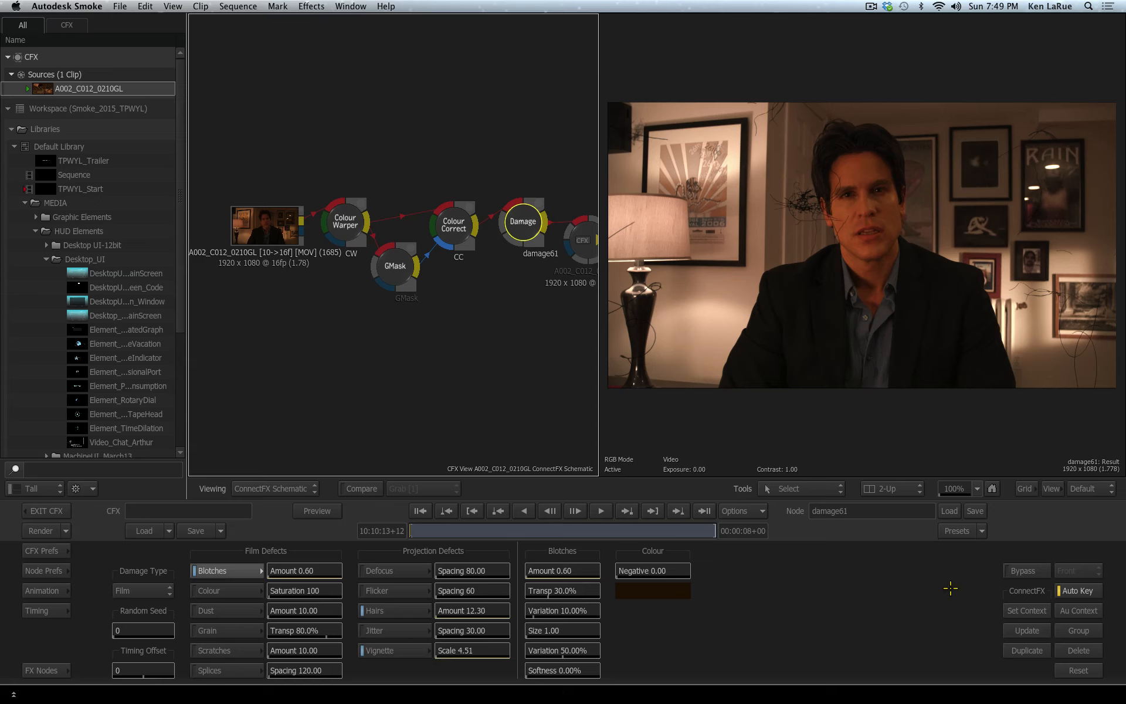
Try the Damage presets BadProjector and NightVision on the man's clip, scrubbing through each.
{"action": "left_click", "coordinate": [981, 530]}
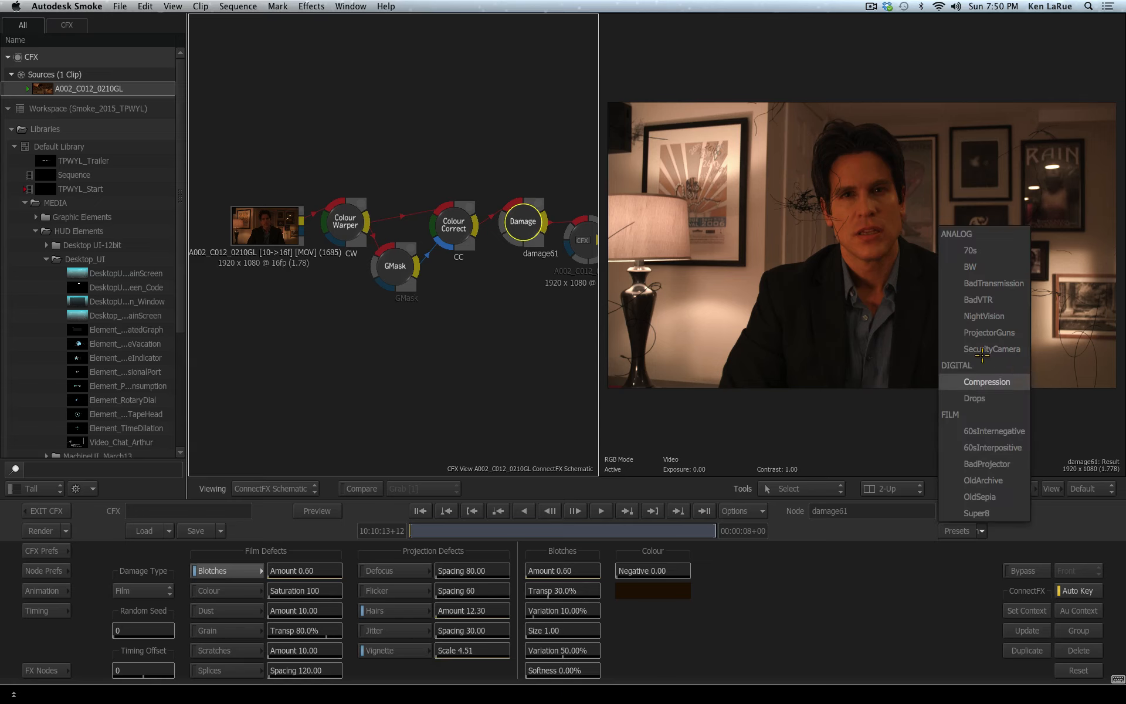
{"action": "left_click", "coordinate": [1003, 480]}
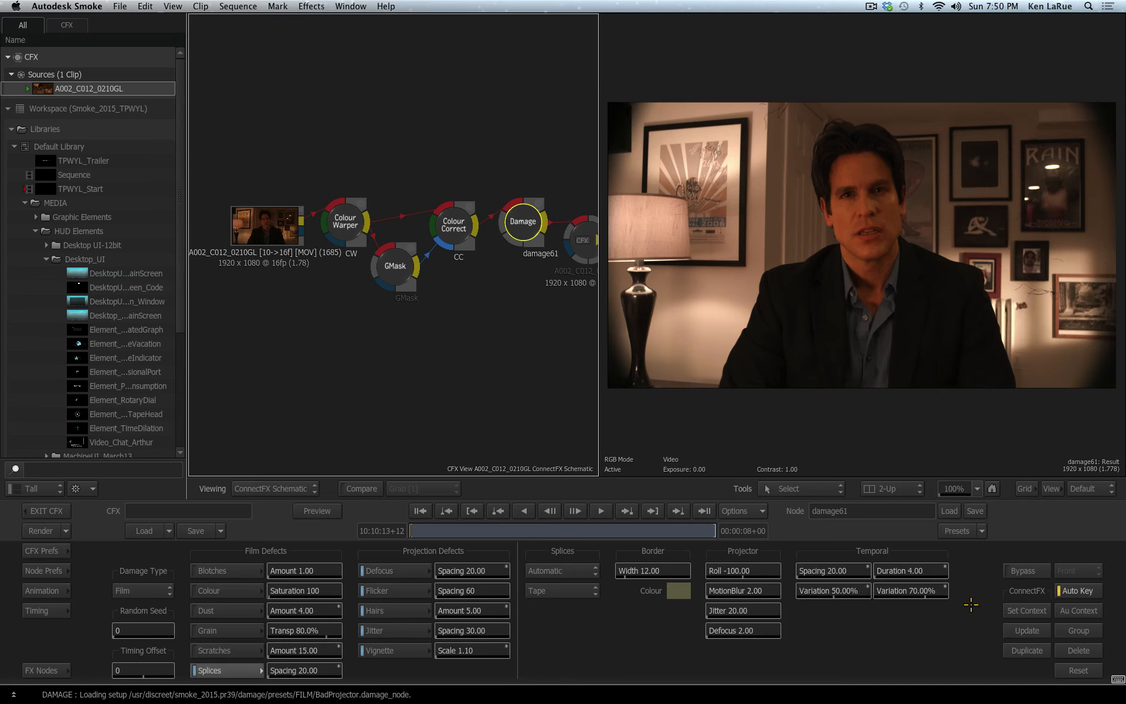
{"action": "left_click_drag", "start_coordinate": [434, 532], "coordinate": [375, 531]}
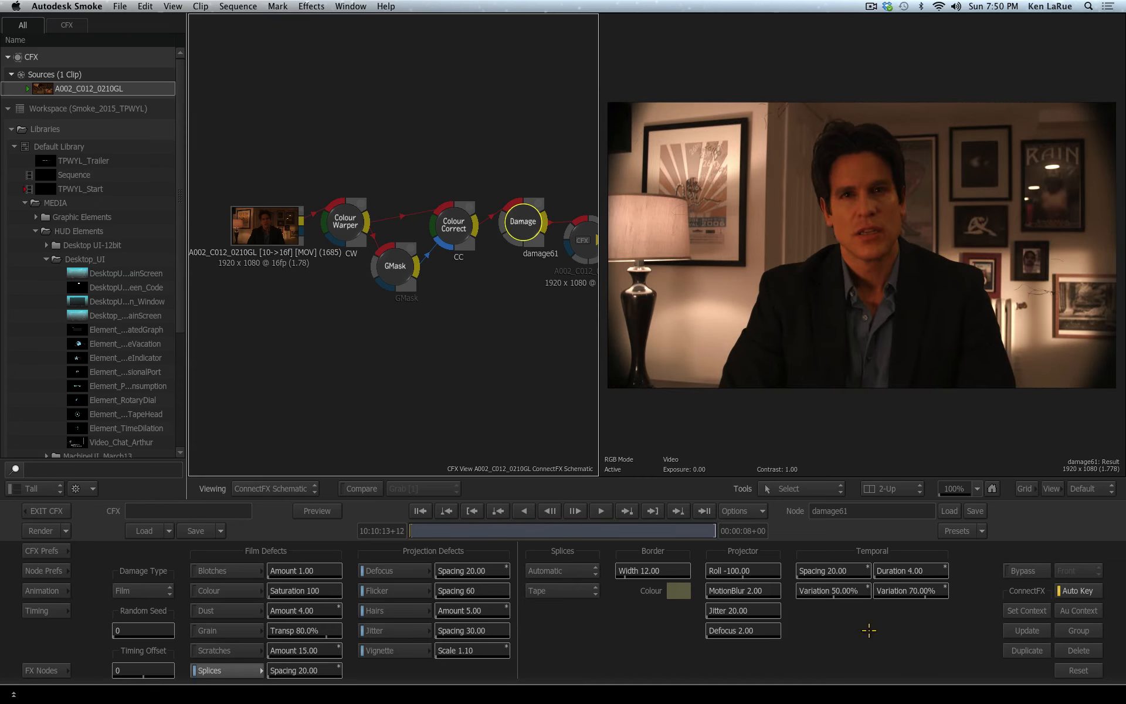
{"action": "left_click", "coordinate": [982, 529]}
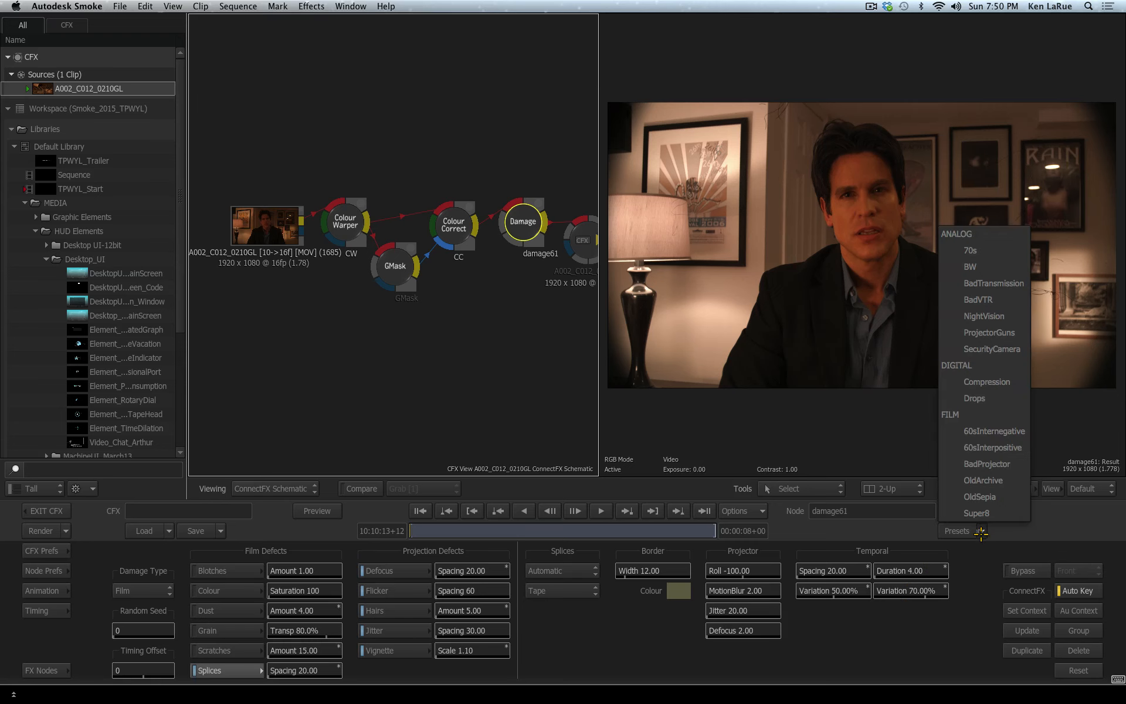
{"action": "left_click", "coordinate": [986, 316]}
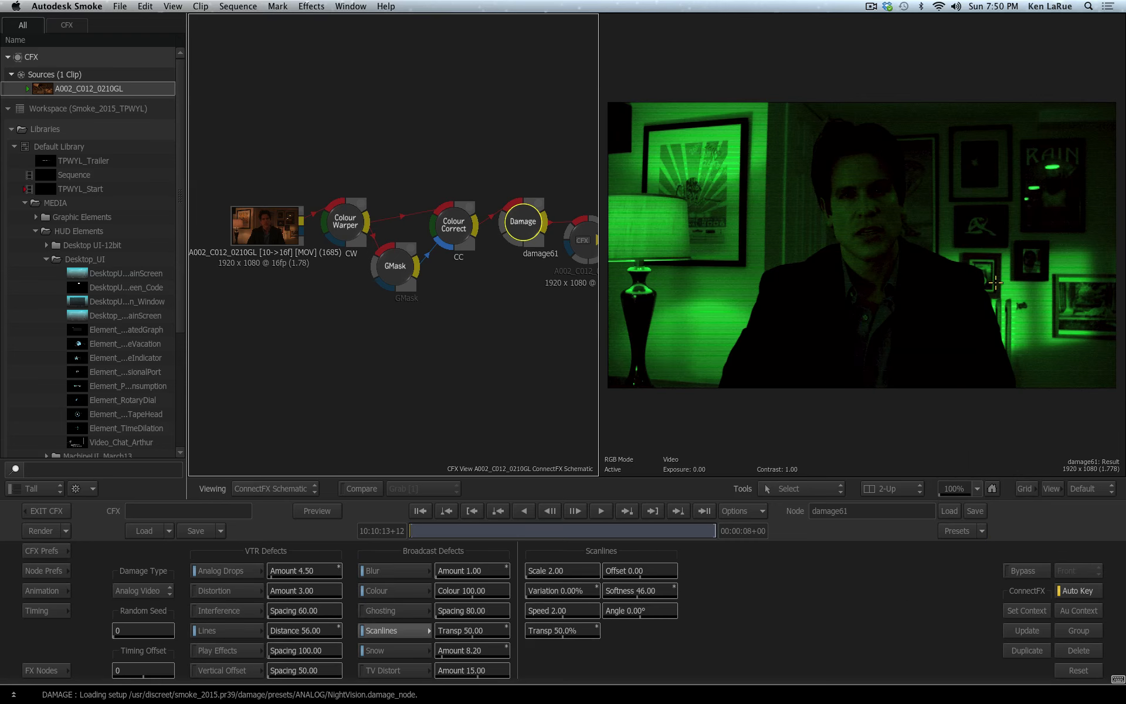
{"action": "left_click_drag", "start_coordinate": [447, 531], "coordinate": [241, 573]}
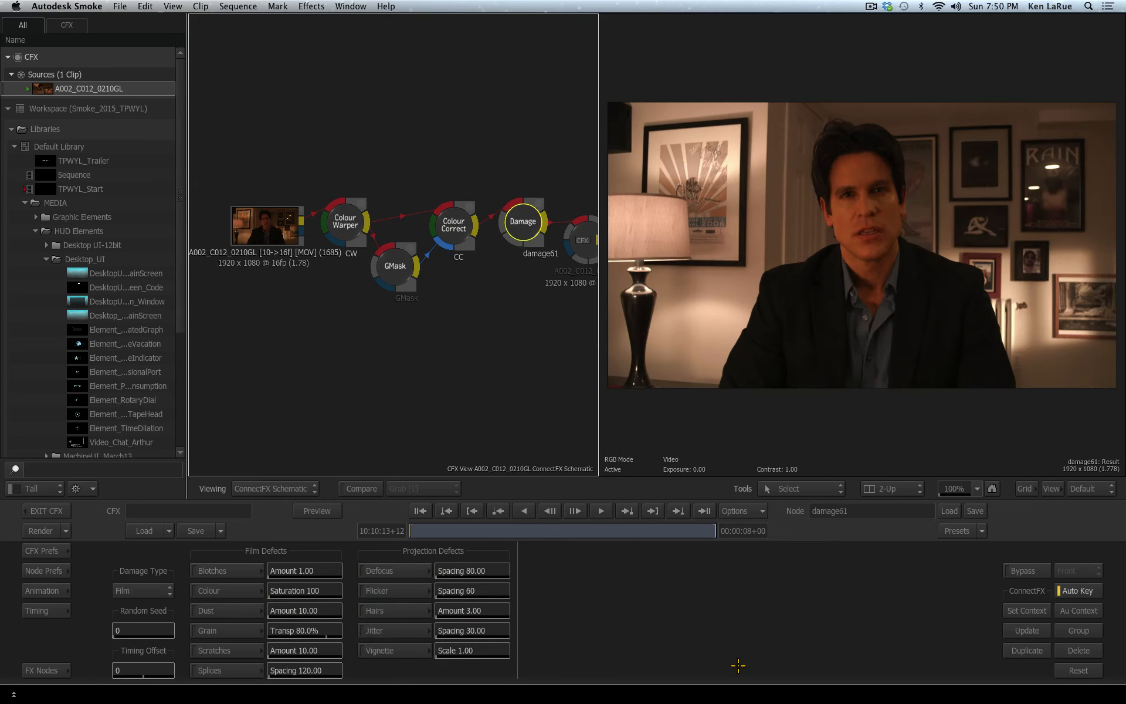
Set the Damage type to Analog Video, enable Scanlines and adjust their scale, and exit ConnectFX.
{"action": "left_click", "coordinate": [141, 589]}
{"action": "left_click", "coordinate": [169, 593]}
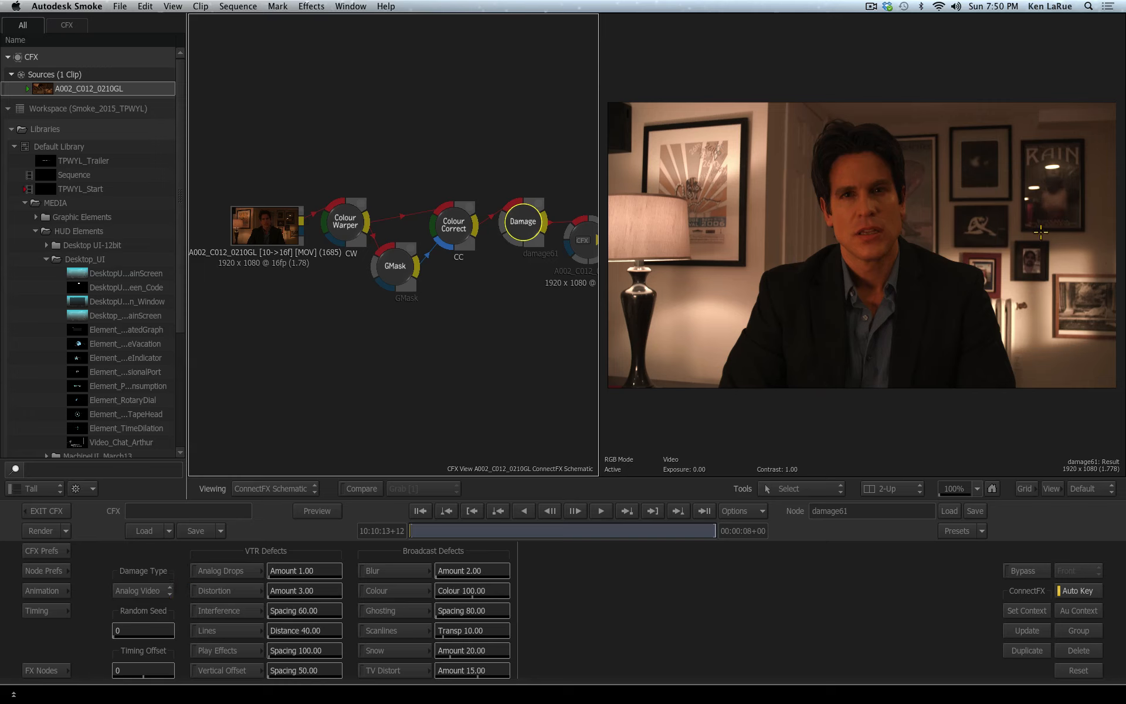
{"action": "left_click", "coordinate": [396, 628]}
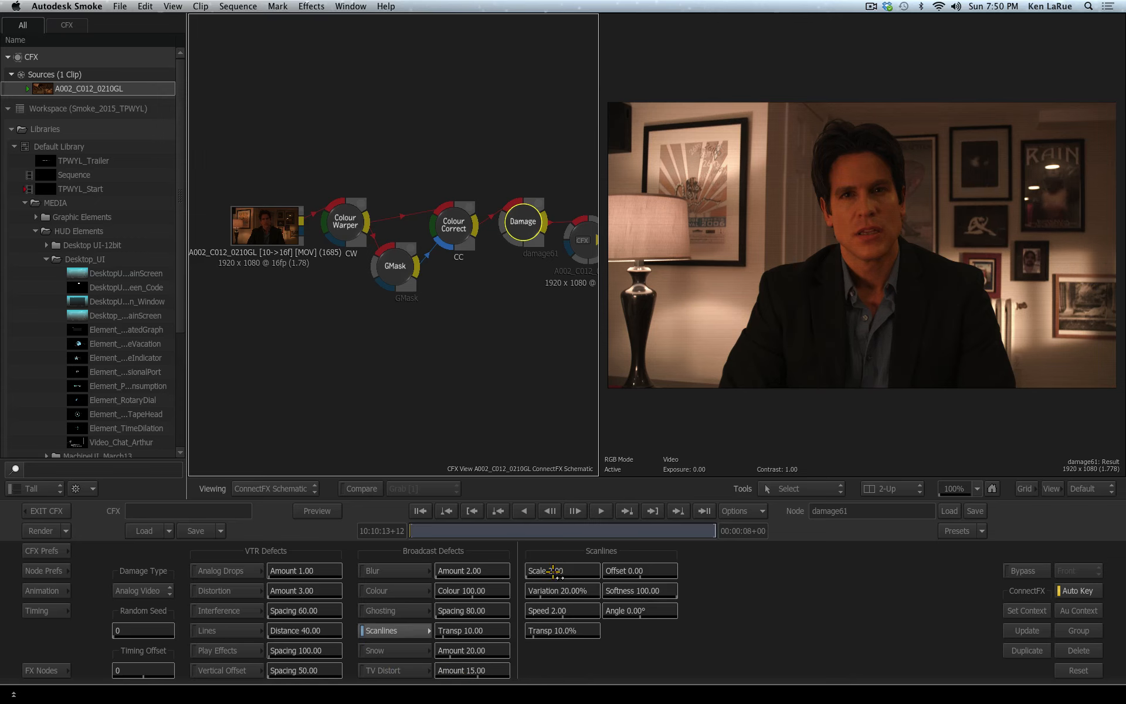
{"action": "left_click_drag", "start_coordinate": [552, 572], "coordinate": [558, 578]}
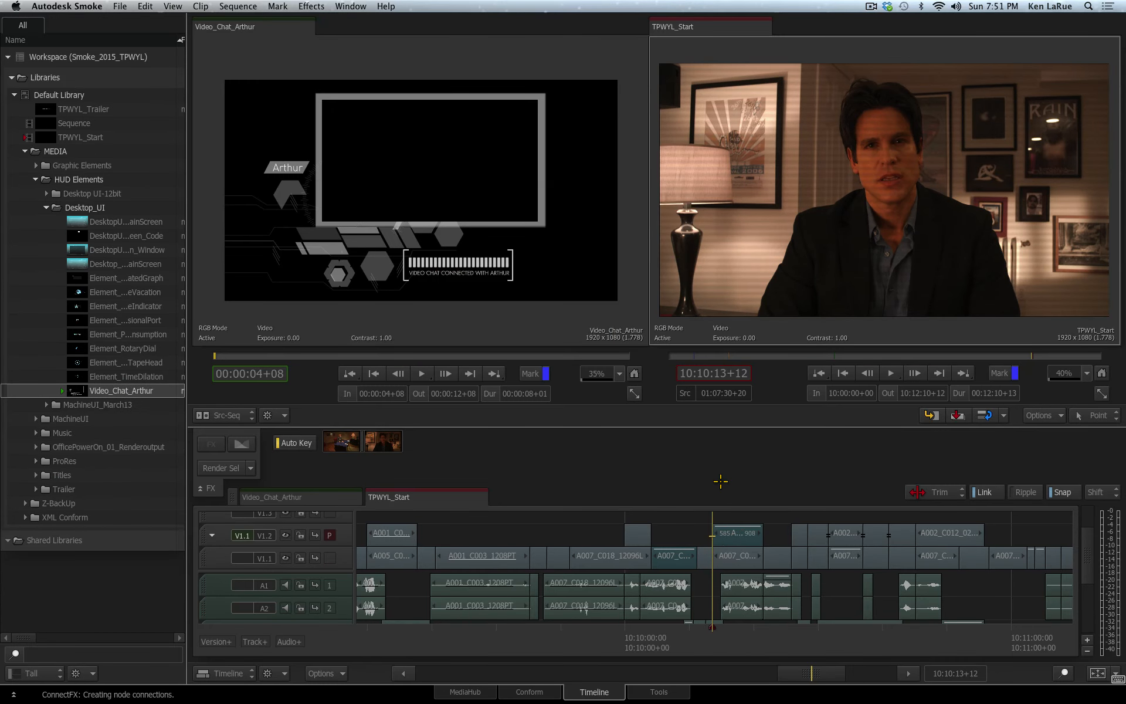
Review the clip beneath the man's shot and the HUD elements Element_AnimatedGraph and Video_Chat_Arthur.
{"action": "left_click", "coordinate": [803, 556]}
{"action": "mouse_move", "coordinate": [727, 647]}
{"action": "left_mouse_down"}
{"action": "mouse_move", "coordinate": [744, 638]}
{"action": "mouse_move", "coordinate": [723, 639]}
{"action": "left_mouse_up"}
{"action": "left_click", "coordinate": [733, 557]}
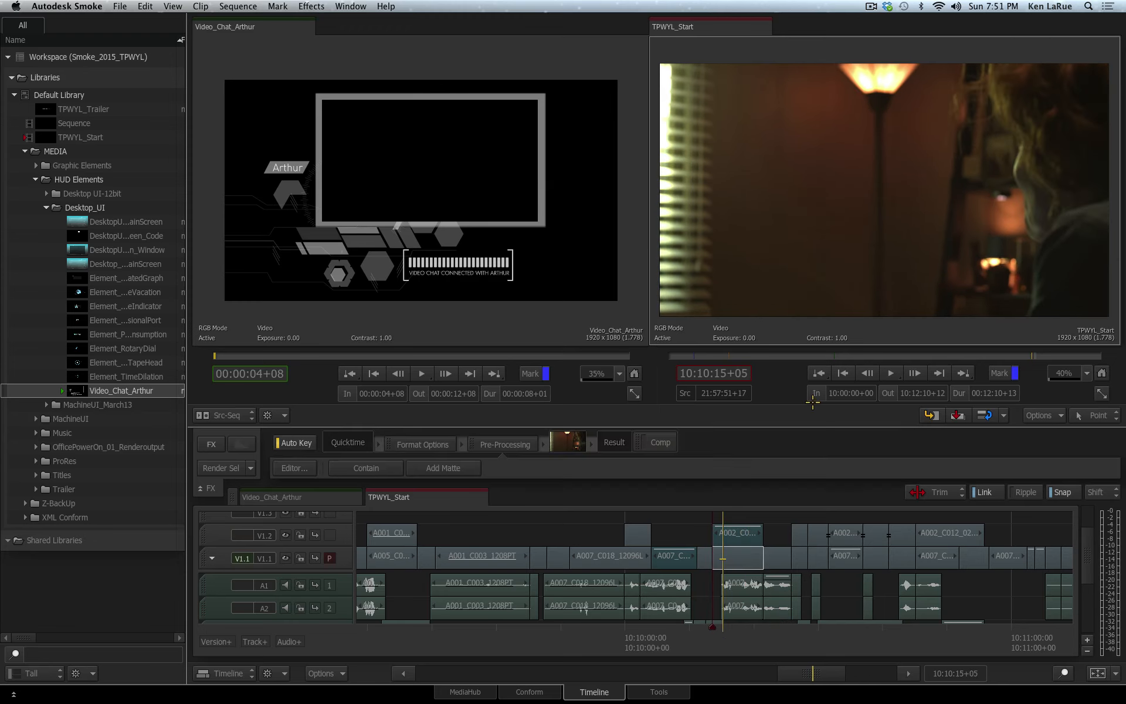
{"action": "left_click", "coordinate": [83, 278]}
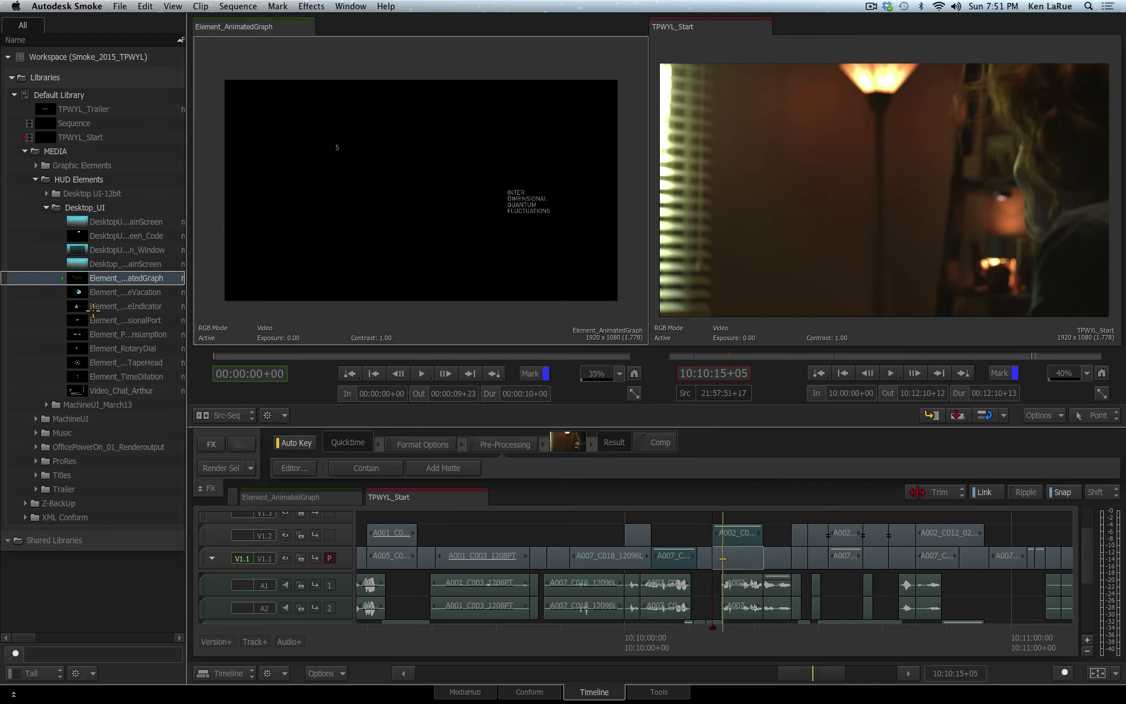
{"action": "left_click", "coordinate": [104, 365]}
{"action": "left_click", "coordinate": [109, 391]}
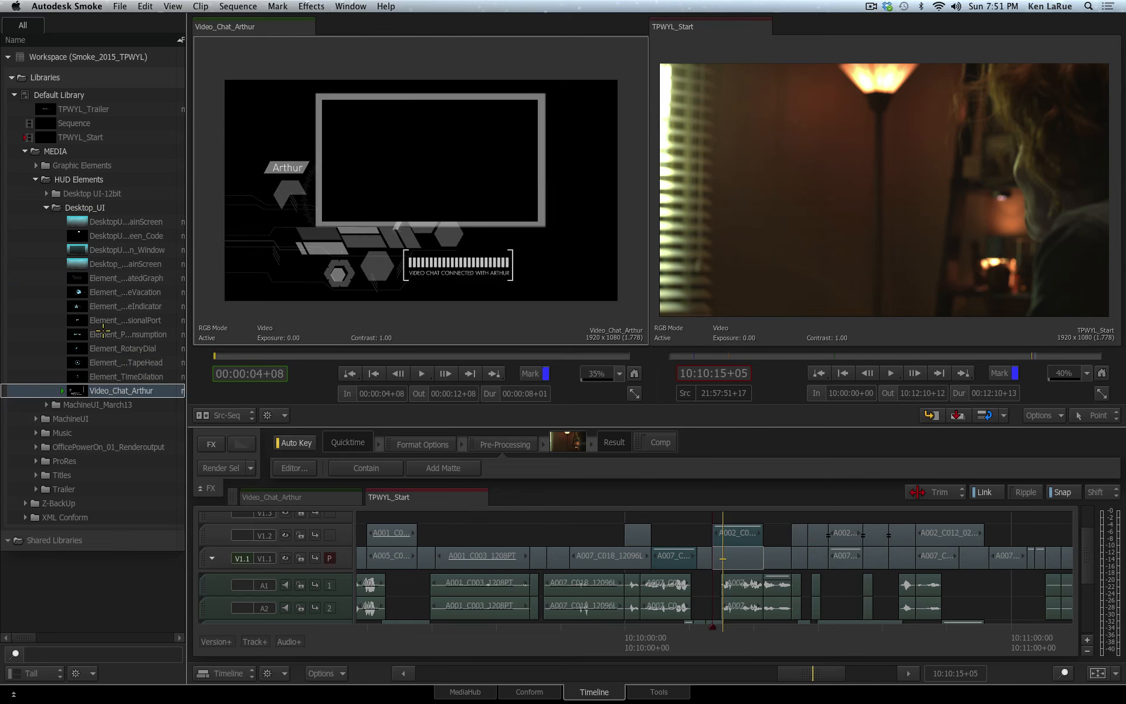
Park at the start of the man's shot, select it with the clip beneath, and create a ConnectFX using Selection As 3D Comp.
{"action": "left_click", "coordinate": [740, 535]}
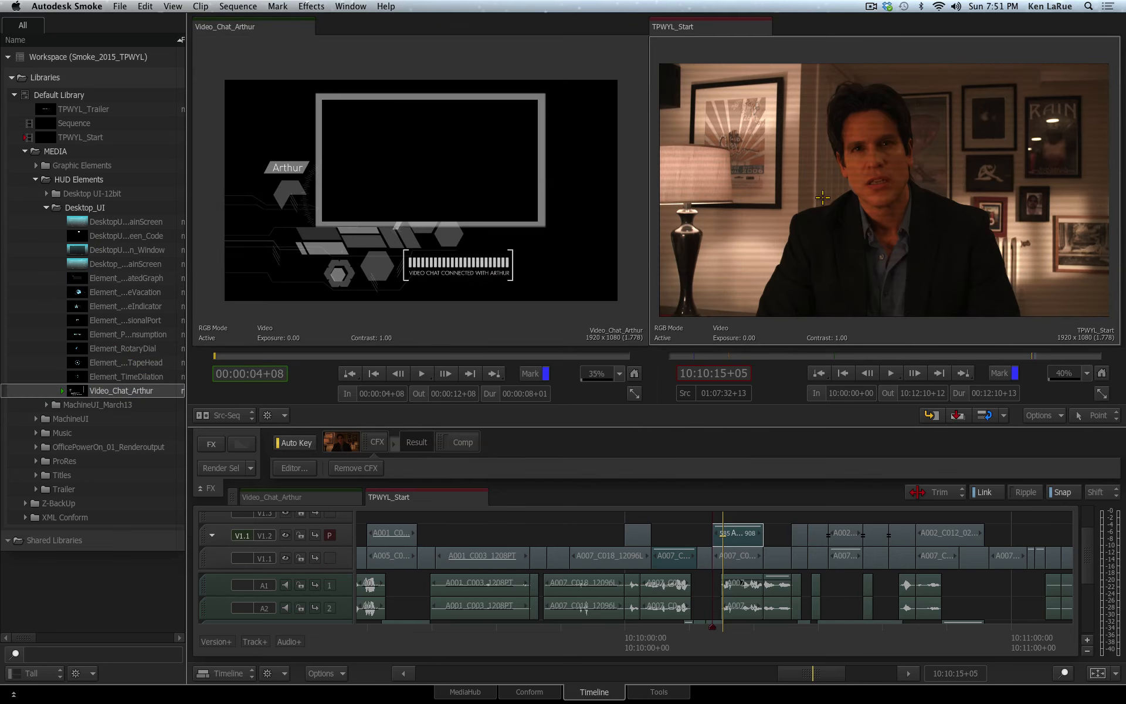
{"action": "left_click_drag", "start_coordinate": [727, 633], "coordinate": [712, 634]}
{"action": "left_click", "coordinate": [737, 533]}
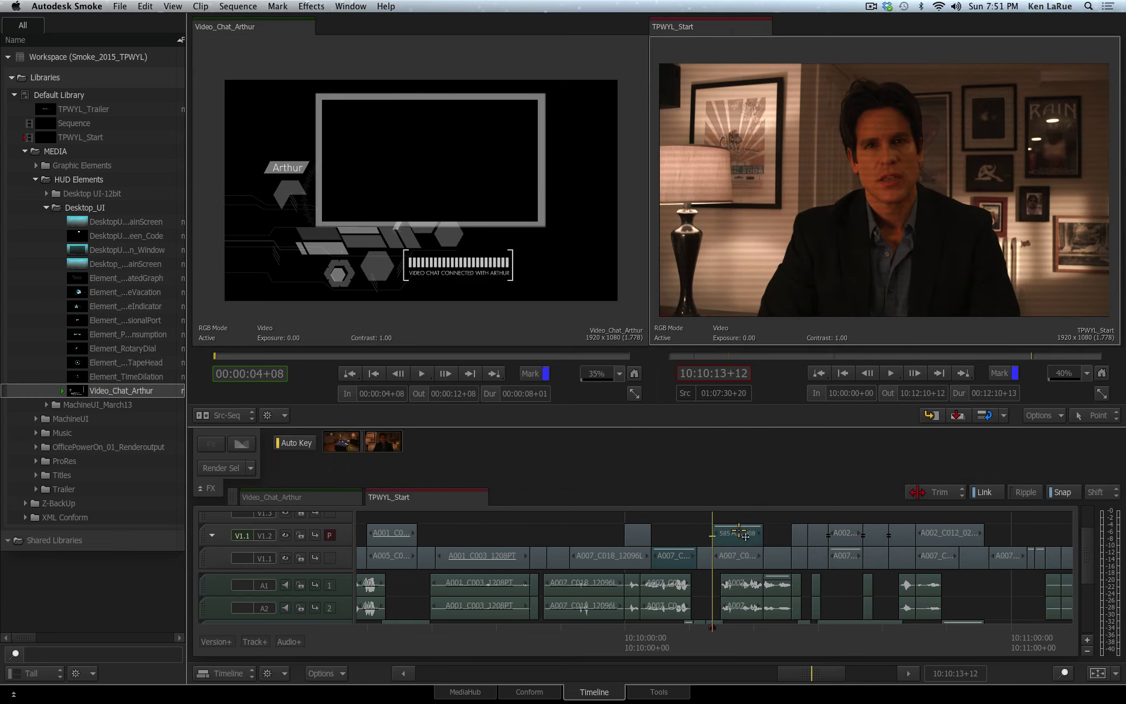
{"action": "left_click", "coordinate": [742, 536]}
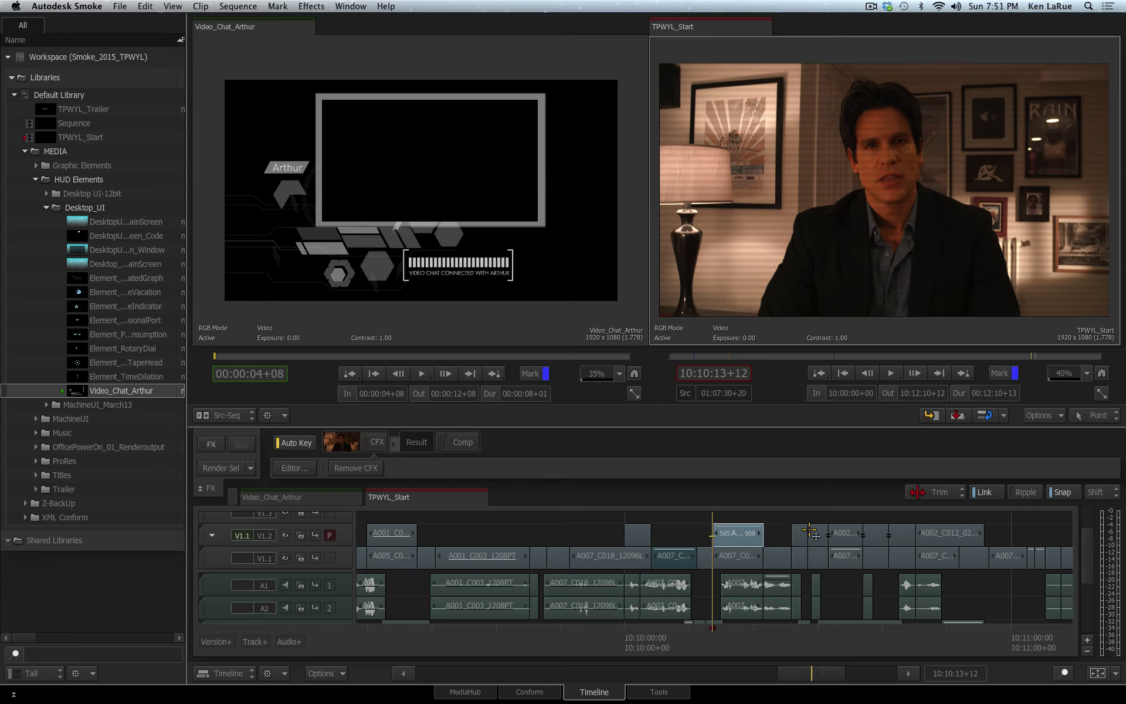
{"action": "left_click", "coordinate": [743, 553]}
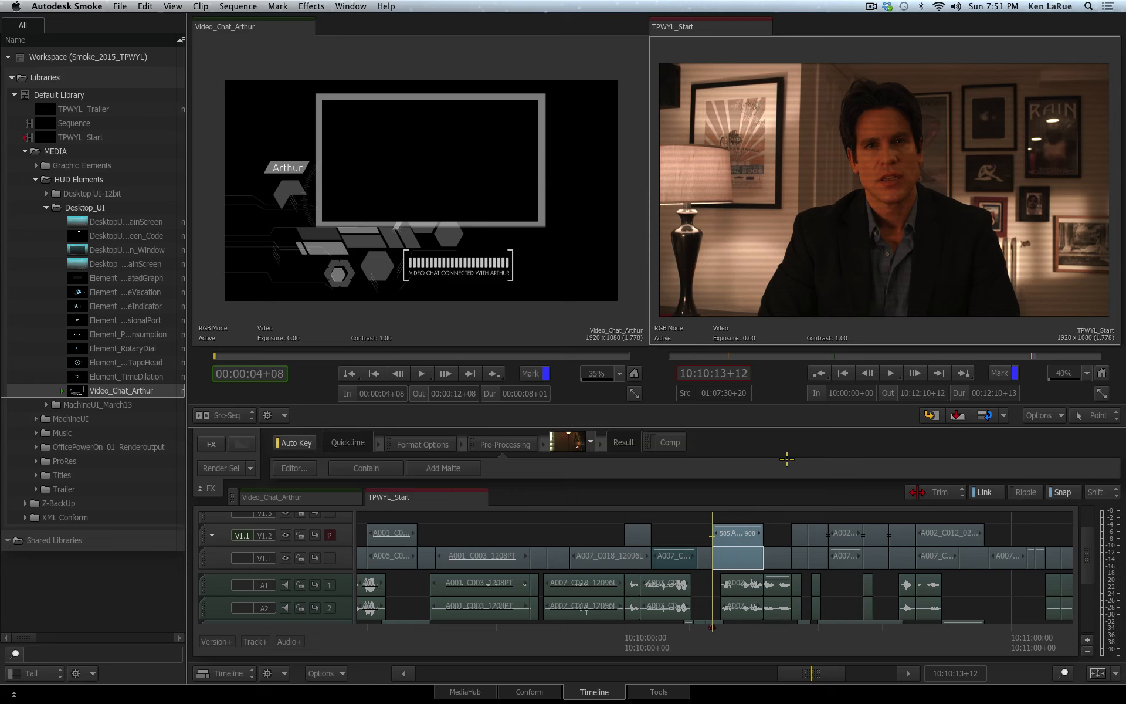
{"action": "left_click", "coordinate": [205, 444]}
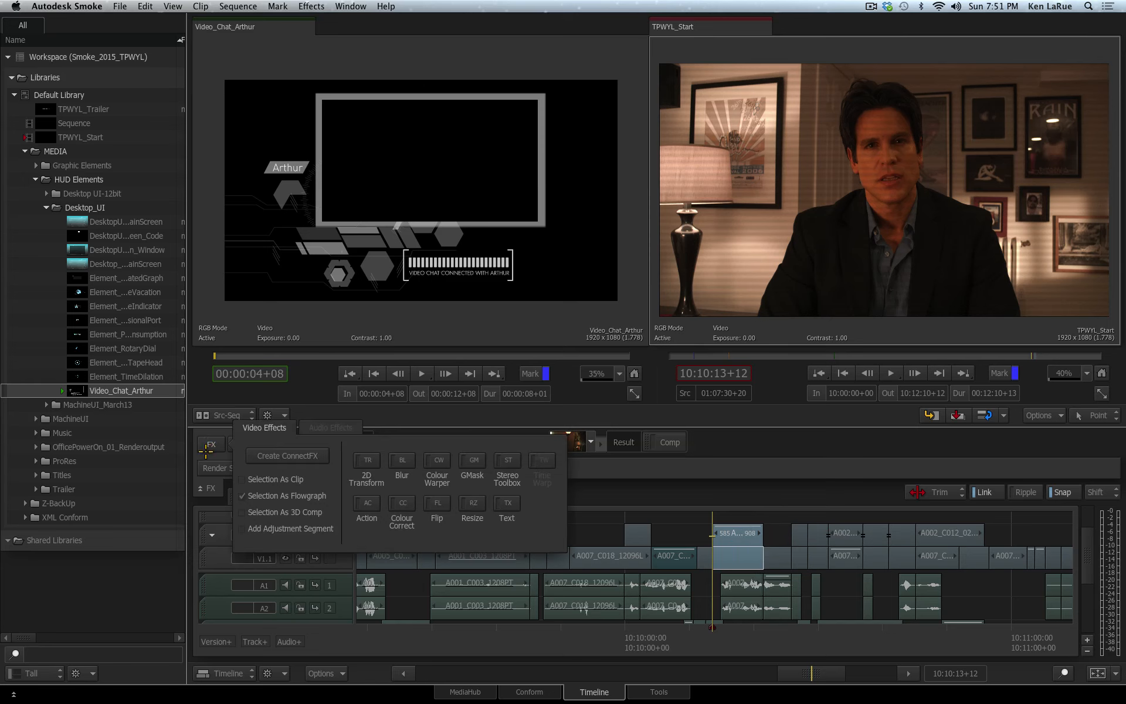
{"action": "left_click", "coordinate": [242, 512]}
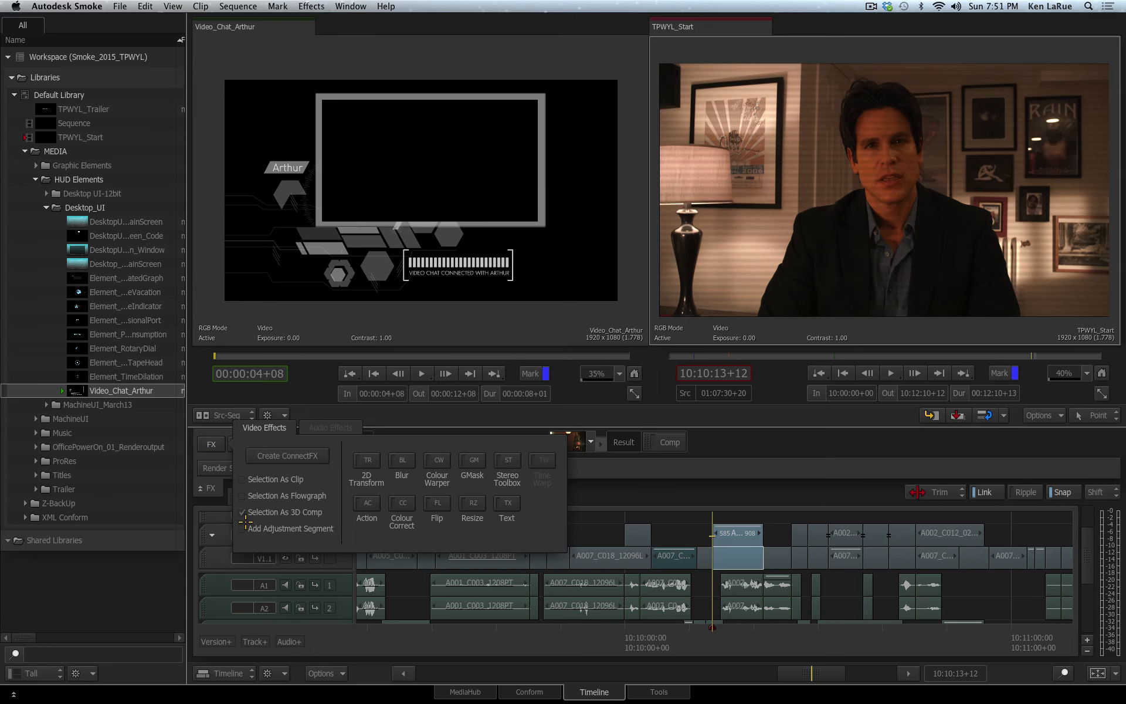
{"action": "left_click", "coordinate": [288, 456]}
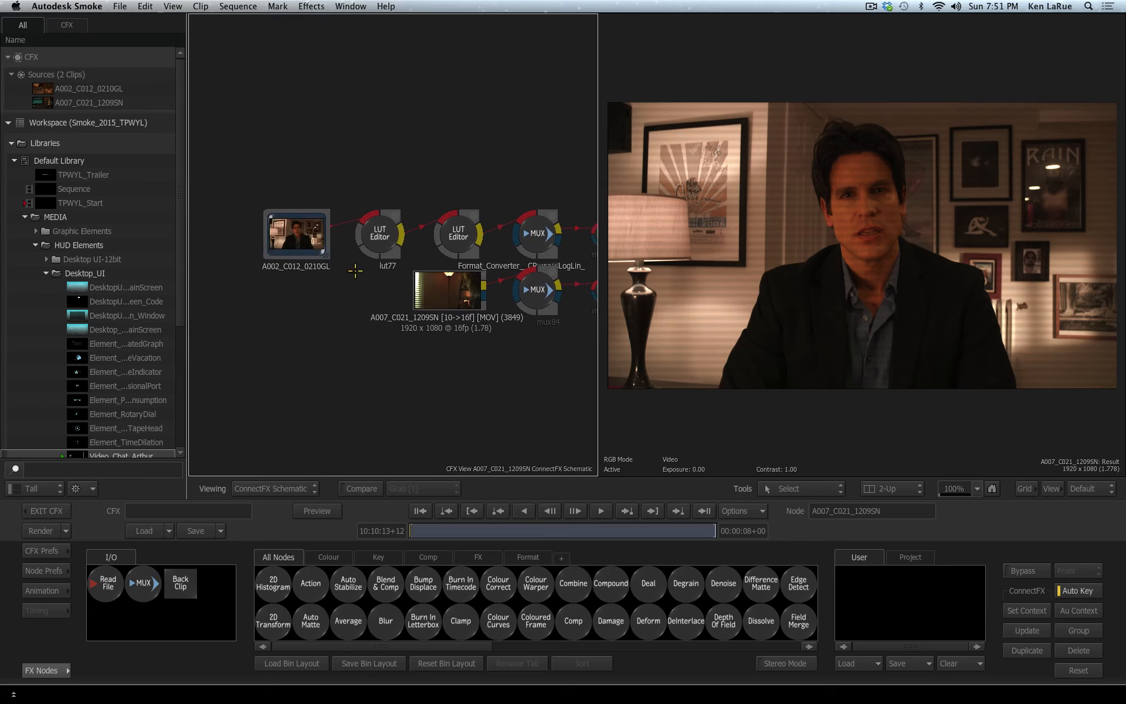
Open the A002_C012_0210GL group's node list and view the results of its CW, damage61, CC and GMask nodes.
{"action": "left_click_drag", "start_coordinate": [301, 244], "coordinate": [287, 236]}
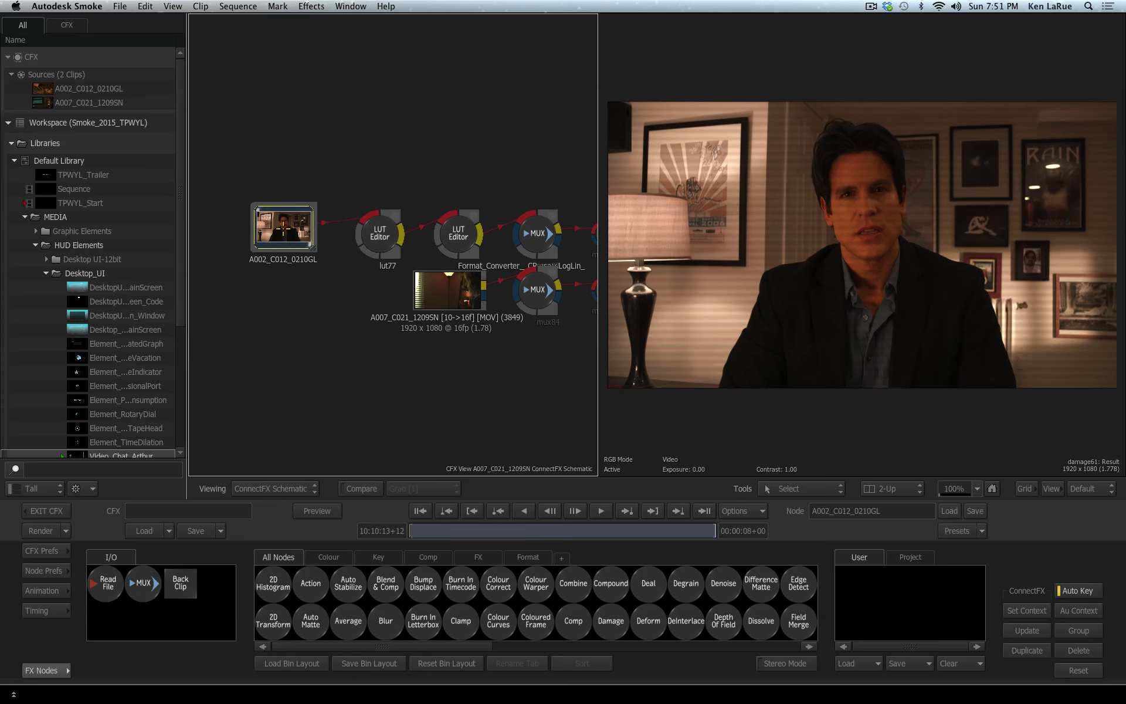
{"action": "double_click", "coordinate": [283, 233]}
{"action": "left_click", "coordinate": [382, 565]}
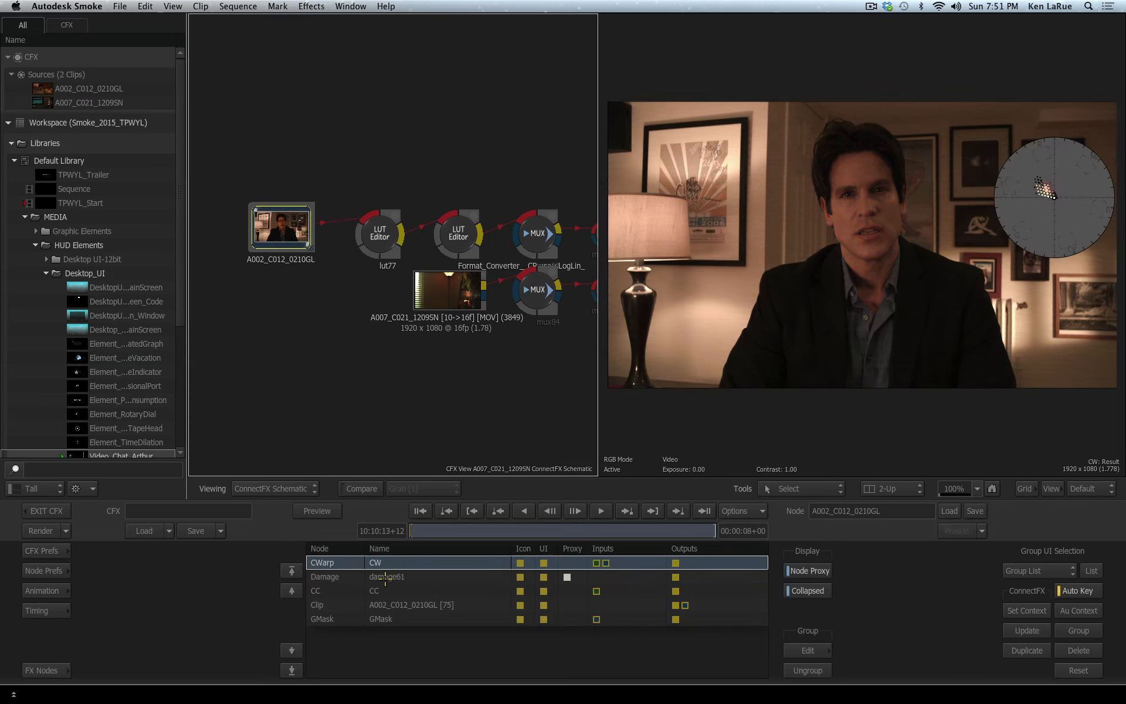
{"action": "left_click", "coordinate": [412, 578]}
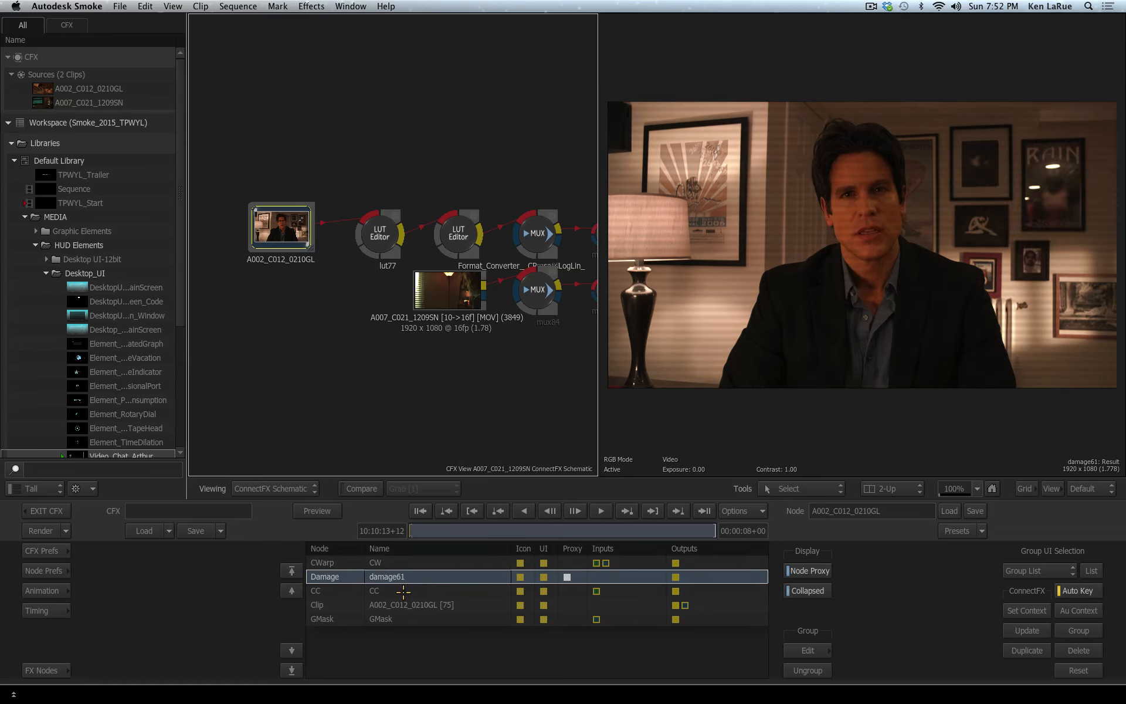
{"action": "left_click", "coordinate": [399, 592]}
{"action": "left_click", "coordinate": [409, 619]}
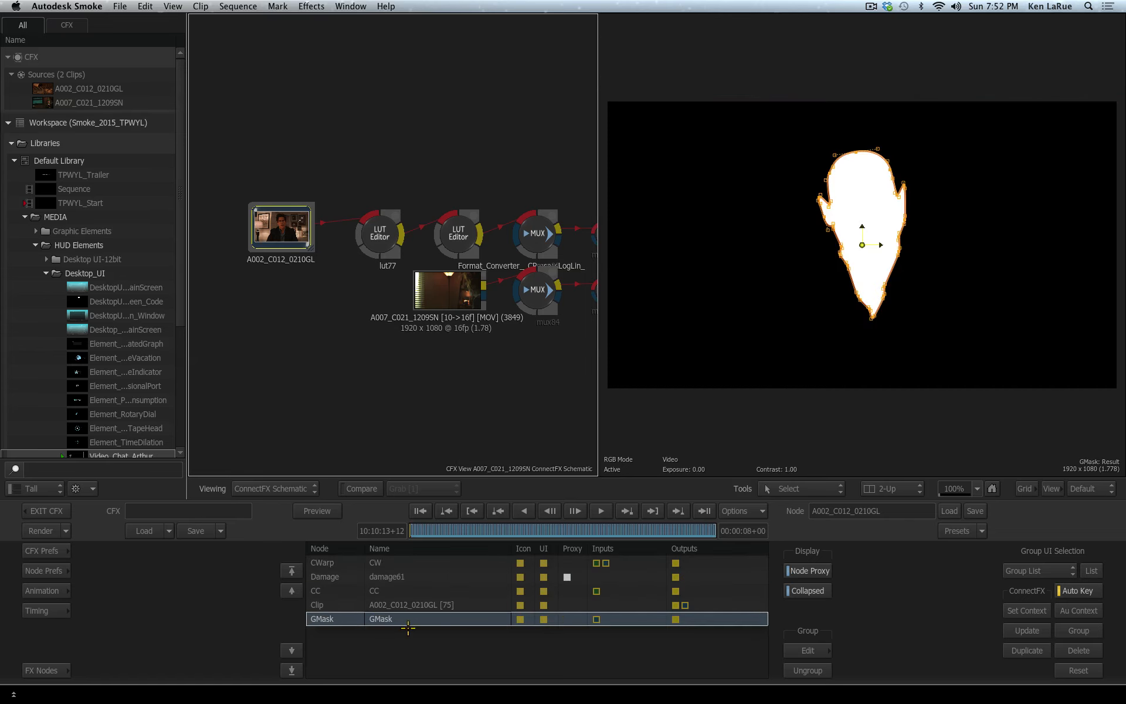
{"action": "left_click", "coordinate": [406, 562]}
{"action": "left_click", "coordinate": [409, 578]}
{"action": "left_click", "coordinate": [409, 593]}
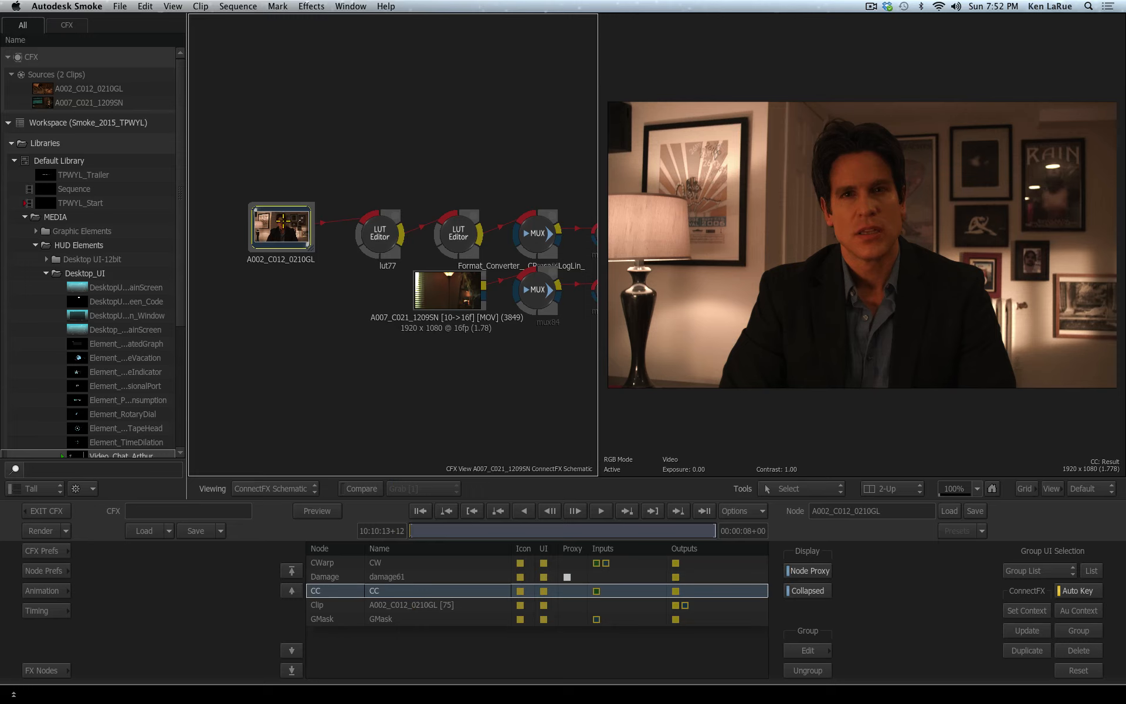
Review the A002_C012_0210GL group's Colour Warper, GMask and source clip results again, ending on the Damage result.
{"action": "mouse_move", "coordinate": [284, 221]}
{"action": "left_mouse_down"}
{"action": "mouse_move", "coordinate": [294, 211]}
{"action": "mouse_move", "coordinate": [288, 219]}
{"action": "left_mouse_up"}
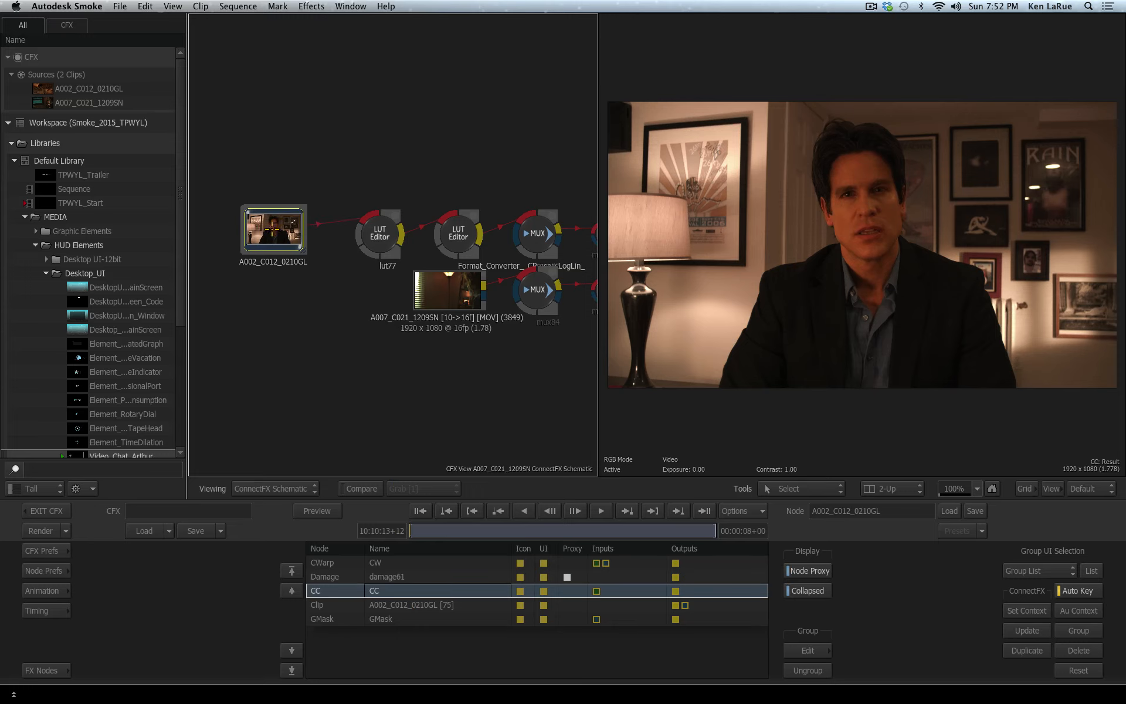
{"action": "right_click", "coordinate": [270, 228]}
{"action": "left_click", "coordinate": [322, 353]}
{"action": "left_click", "coordinate": [403, 562]}
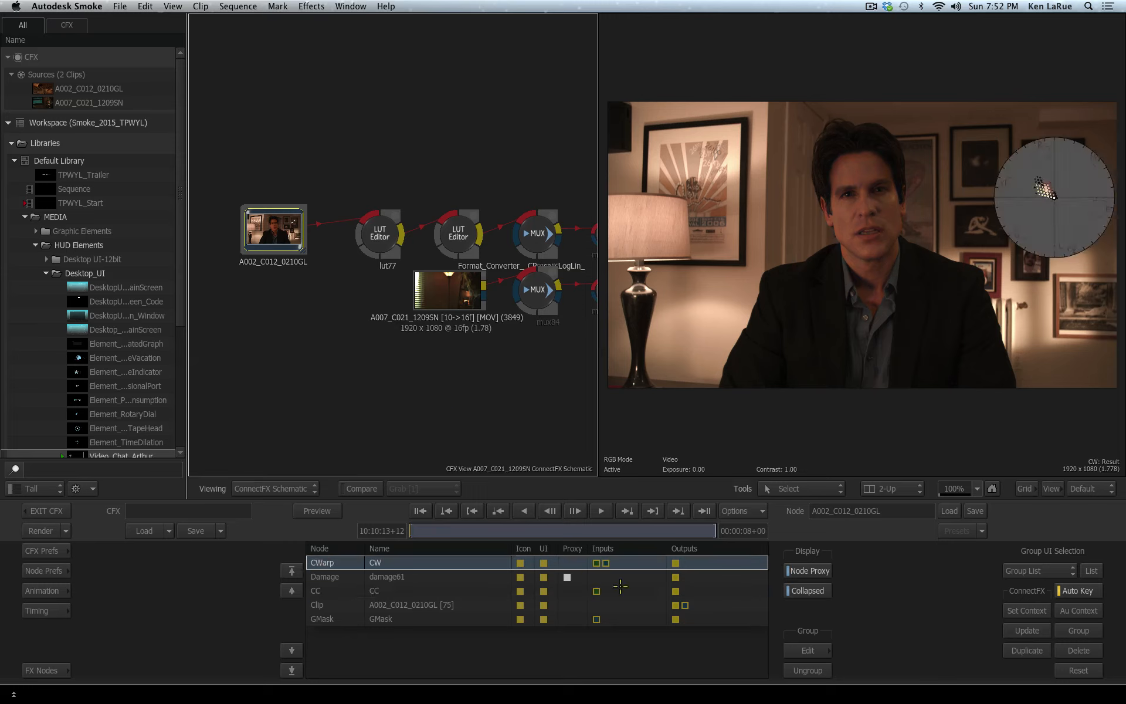
{"action": "left_click", "coordinate": [419, 618]}
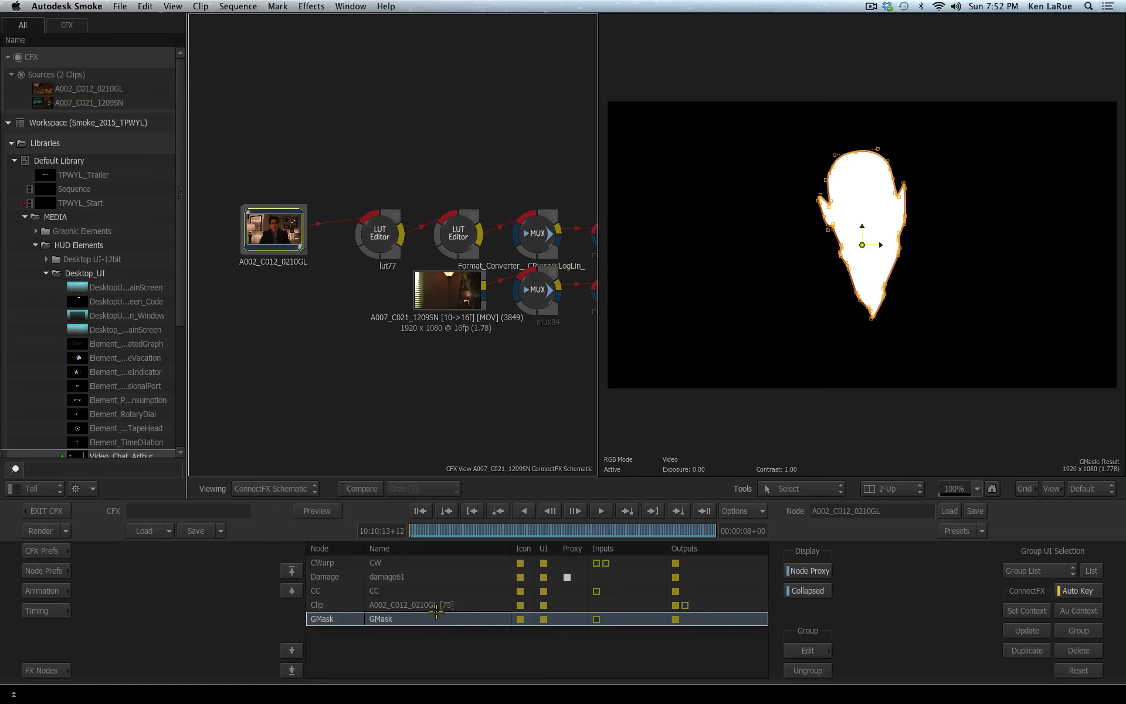
{"action": "left_click", "coordinate": [434, 605]}
{"action": "left_click", "coordinate": [439, 576]}
{"action": "left_click", "coordinate": [450, 563]}
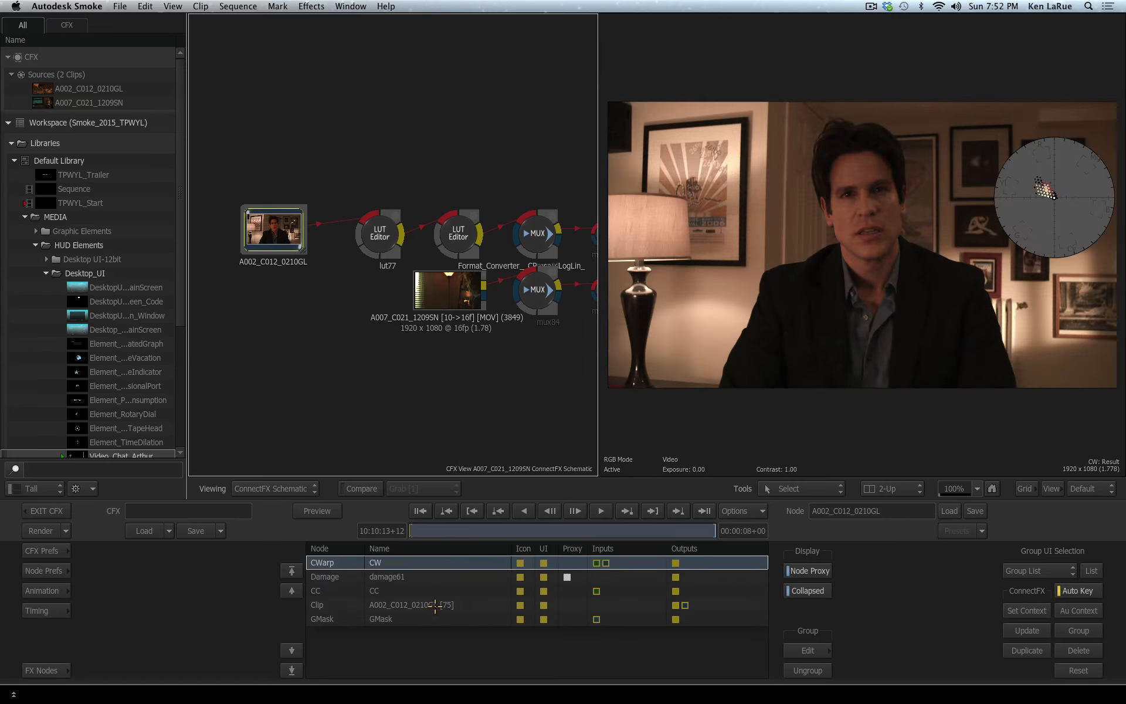
{"action": "left_click_drag", "start_coordinate": [290, 221], "coordinate": [296, 226]}
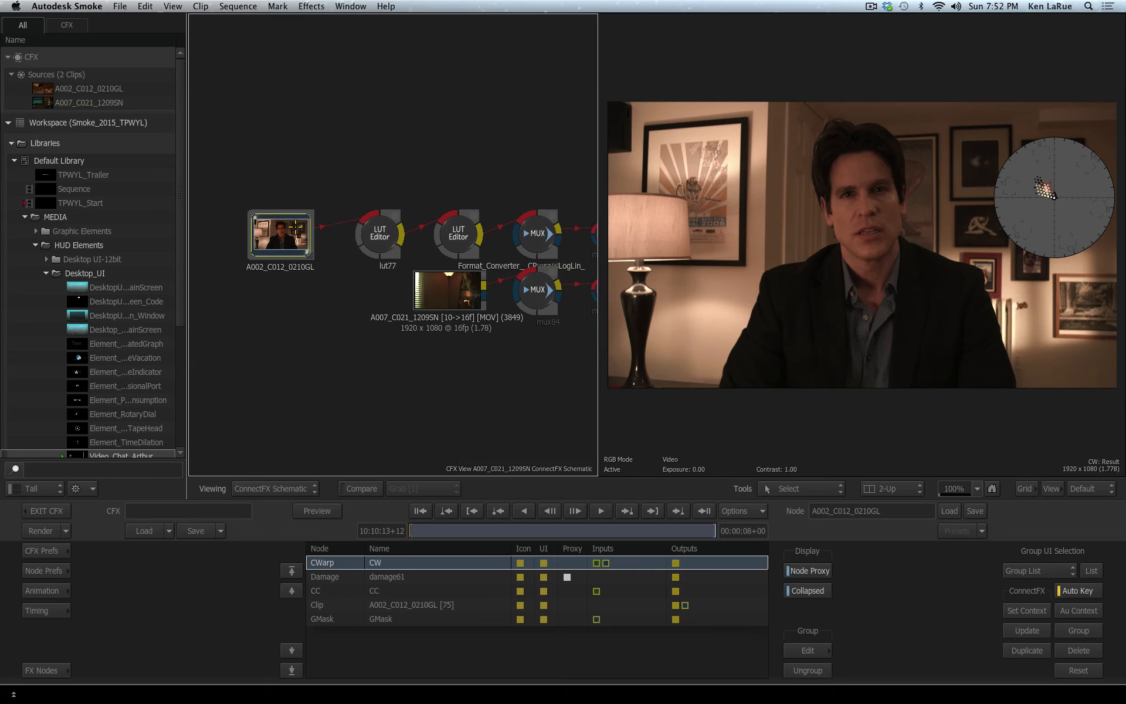
{"action": "left_click", "coordinate": [440, 578]}
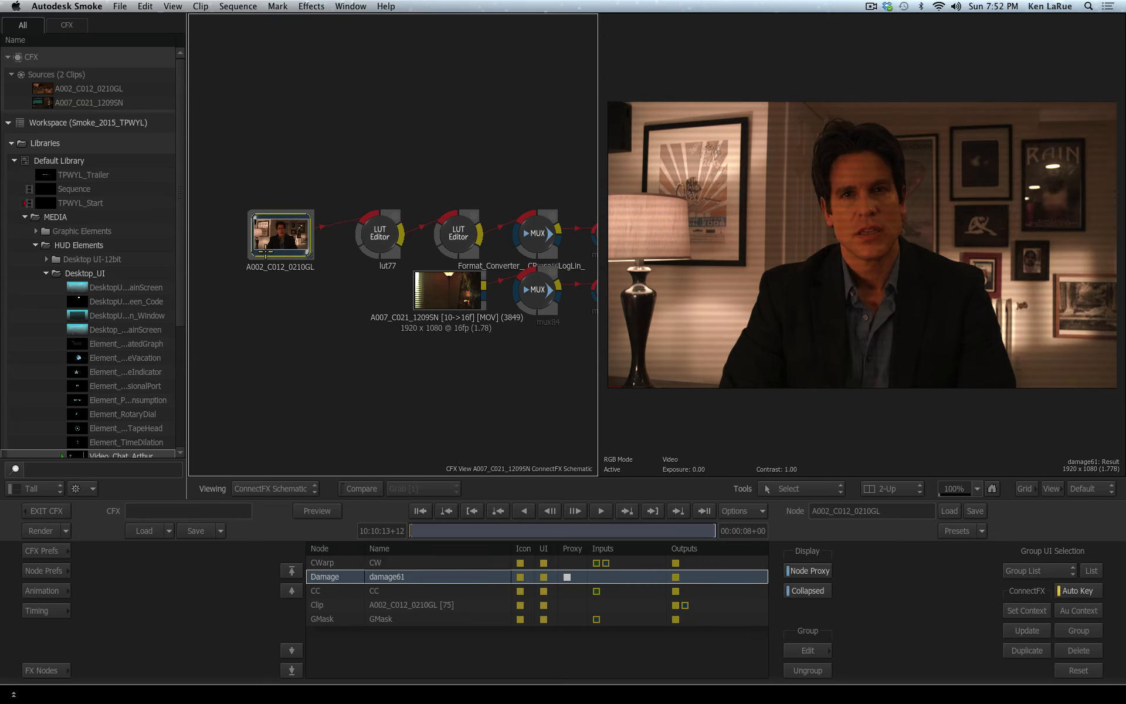
Connect the background clip's mux84 output to the Action node's back input, spacing the clip away from its MUX.
{"action": "left_click_drag", "start_coordinate": [495, 359], "coordinate": [355, 324]}
{"action": "left_click", "coordinate": [395, 264]}
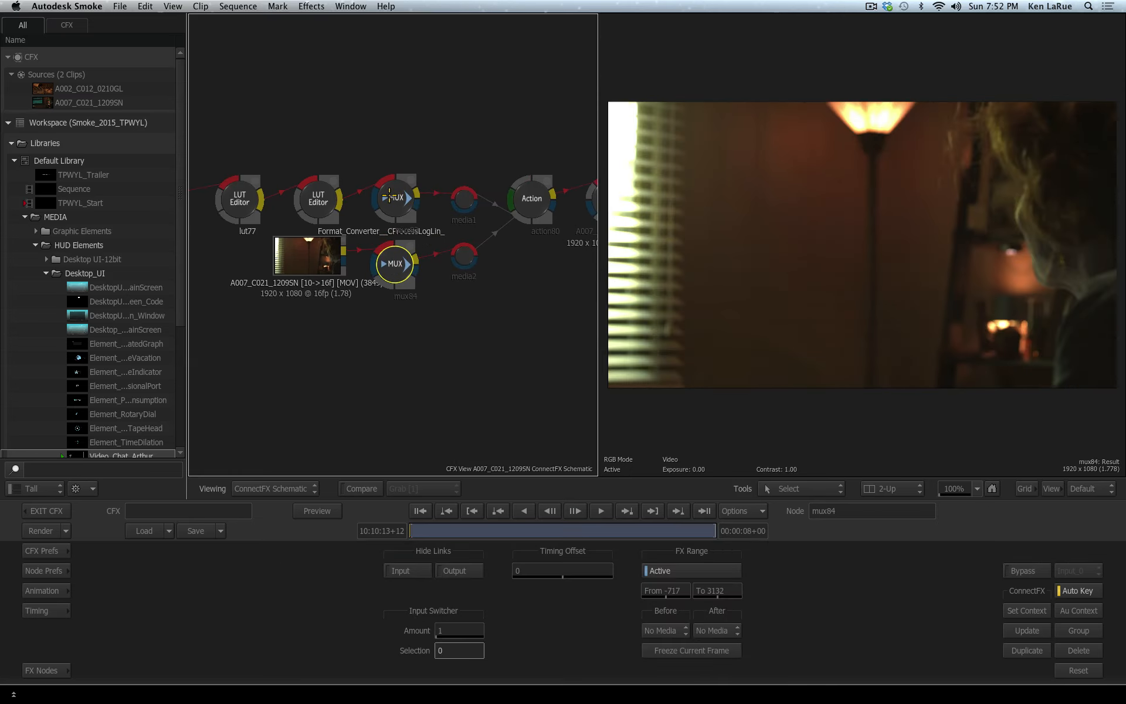
{"action": "left_click_drag", "start_coordinate": [317, 258], "coordinate": [288, 274]}
{"action": "left_click", "coordinate": [395, 197]}
{"action": "left_click_drag", "start_coordinate": [531, 193], "coordinate": [529, 203]}
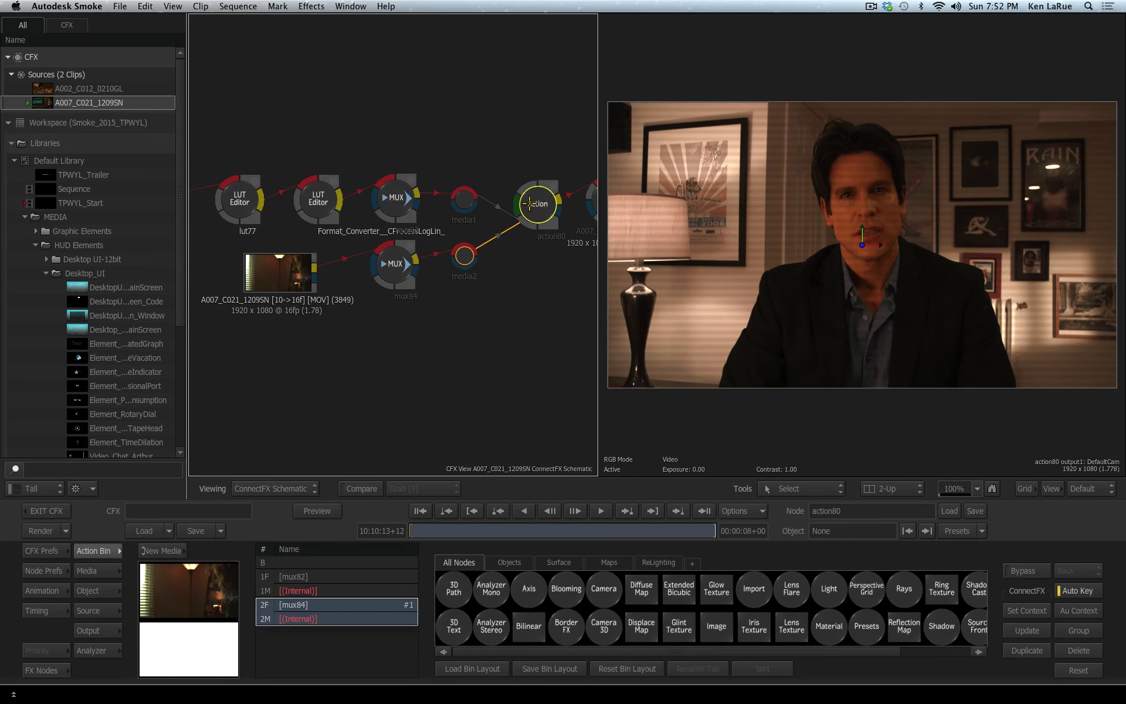
{"action": "left_click_drag", "start_coordinate": [426, 256], "coordinate": [534, 202]}
{"action": "left_click_drag", "start_coordinate": [537, 203], "coordinate": [531, 203]}
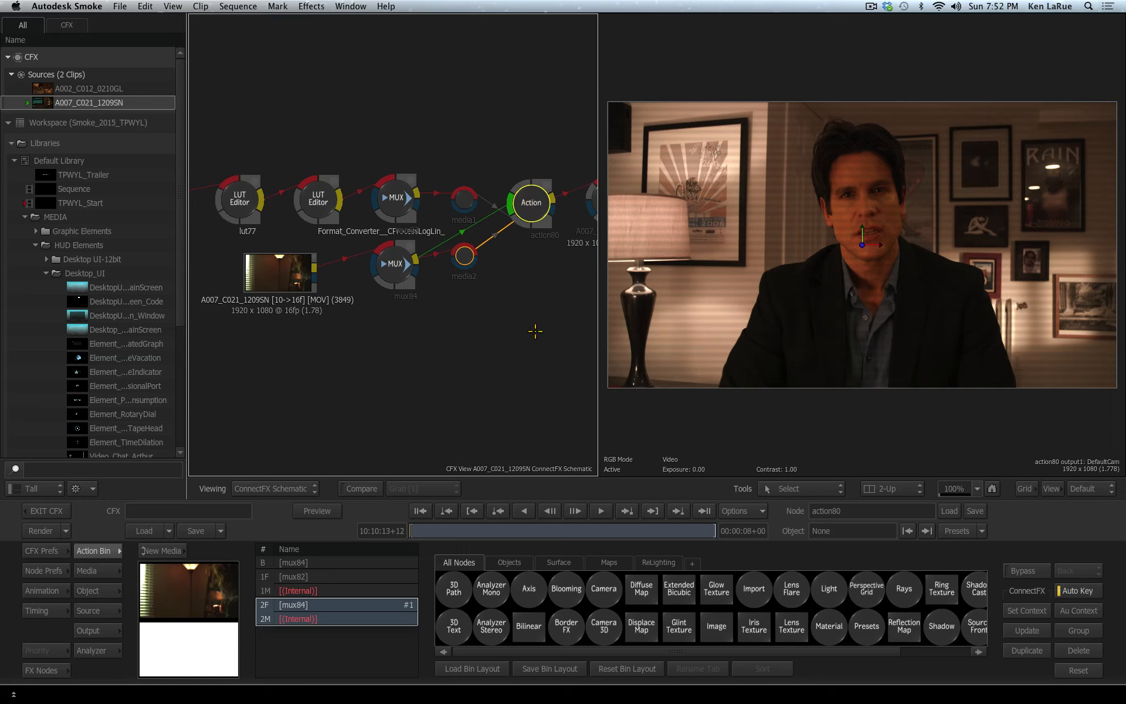
Rearrange the end of the ConnectFX schematic by spacing out the Action node and the CFX output node.
{"action": "left_click_drag", "start_coordinate": [543, 304], "coordinate": [426, 324]}
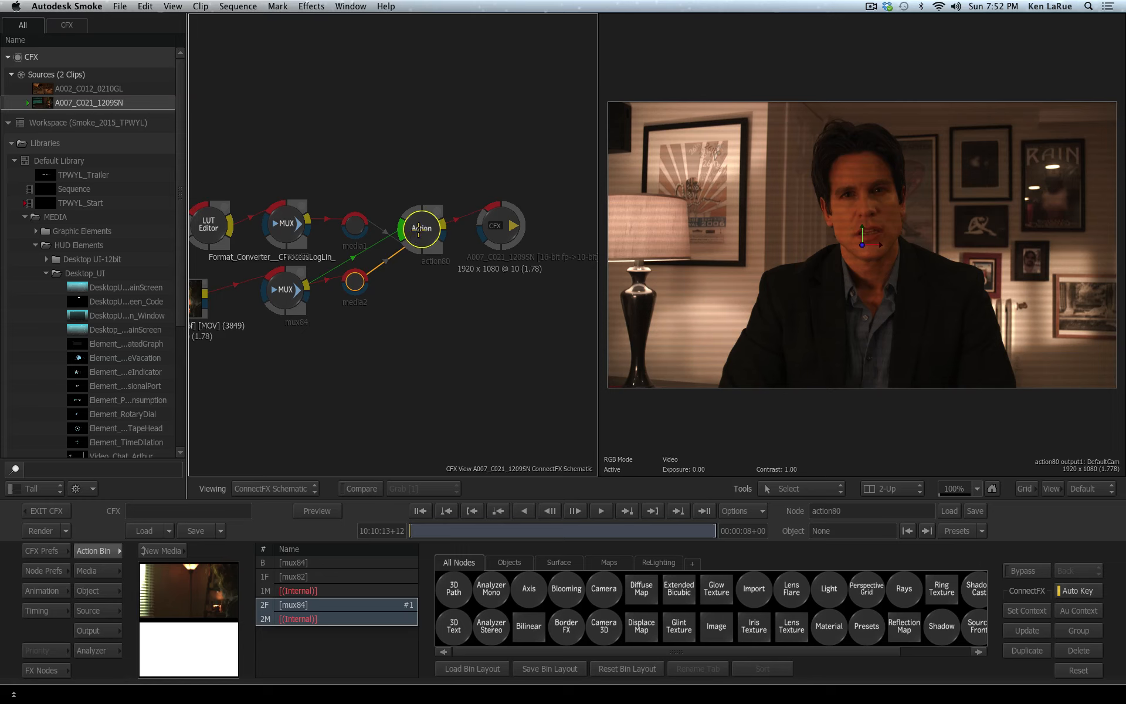
{"action": "left_click_drag", "start_coordinate": [419, 232], "coordinate": [421, 220]}
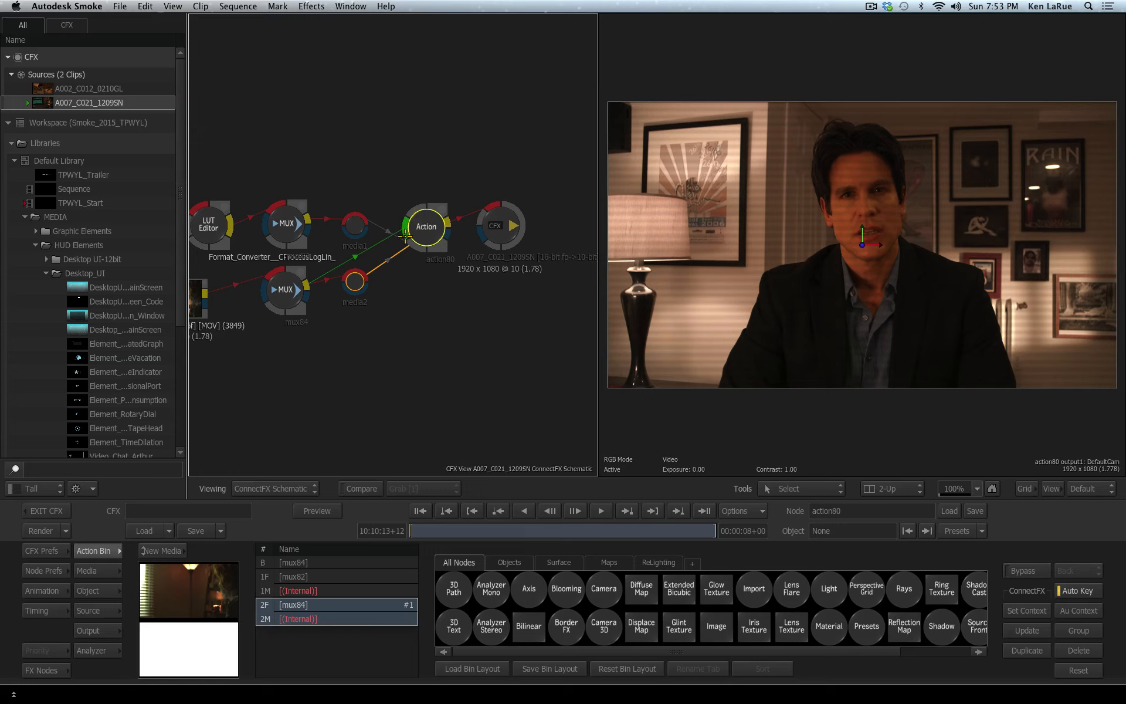
{"action": "mouse_move", "coordinate": [422, 226]}
{"action": "left_mouse_down"}
{"action": "mouse_move", "coordinate": [433, 221]}
{"action": "mouse_move", "coordinate": [422, 233]}
{"action": "left_mouse_up"}
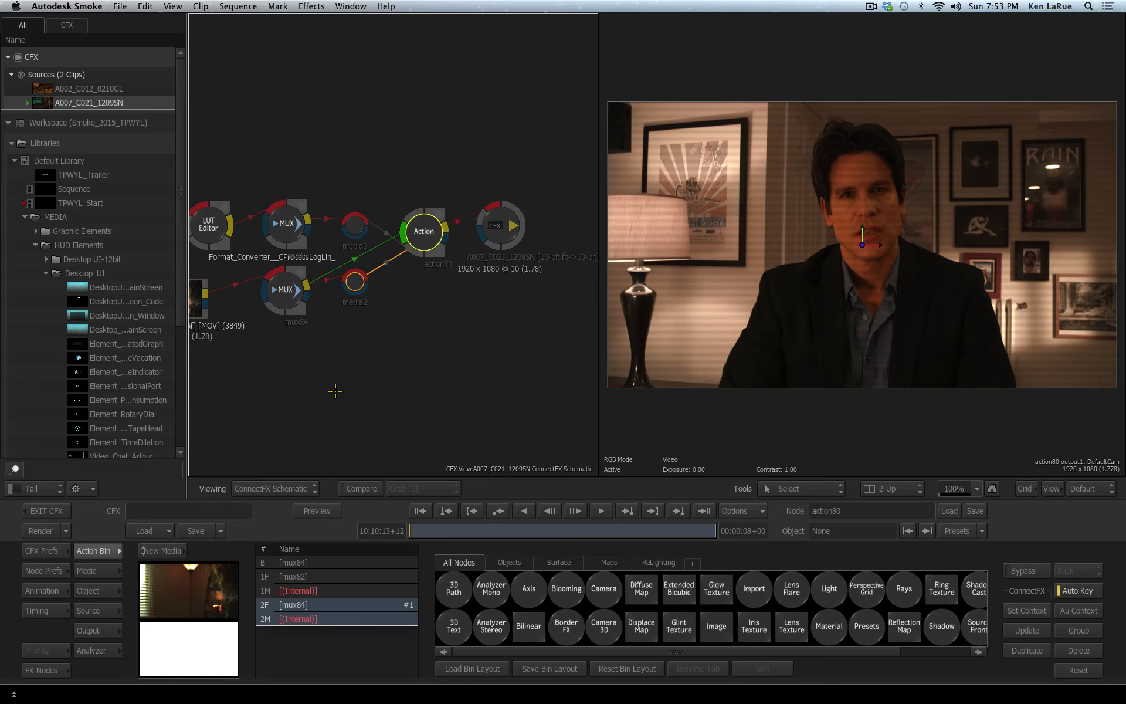
{"action": "scroll", "coordinate": [428, 377], "scroll_direction": "up", "scroll_amount": 3}
{"action": "scroll", "coordinate": [447, 365], "scroll_direction": "down", "scroll_amount": 4}
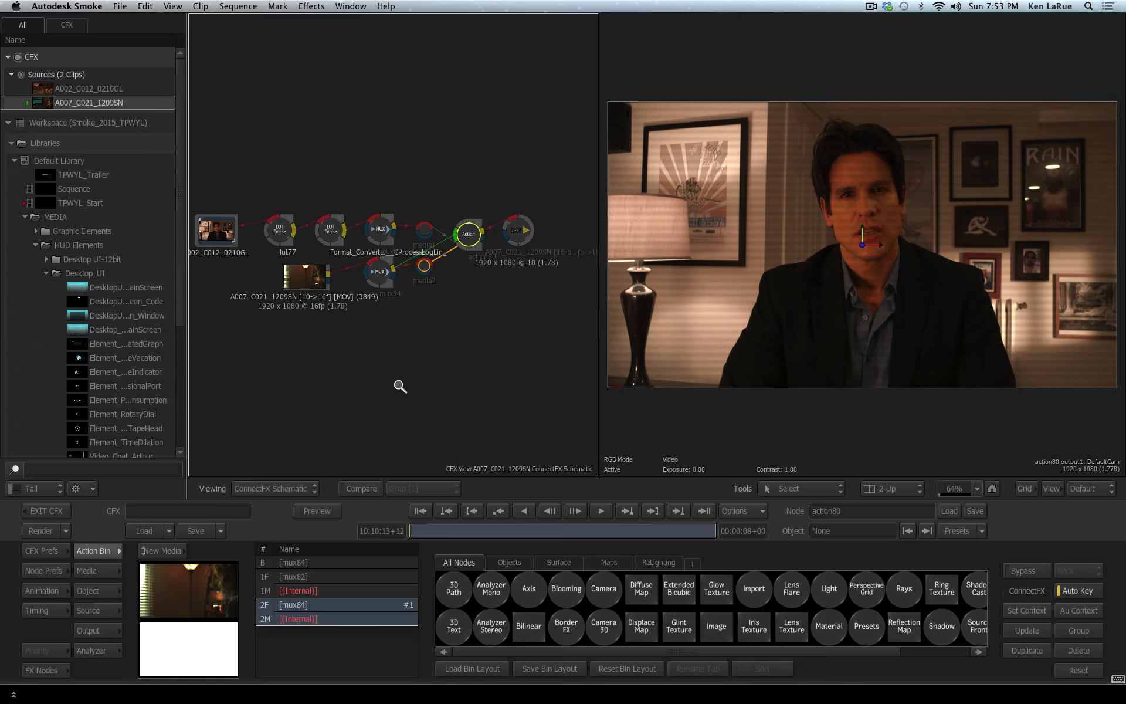
{"action": "left_click_drag", "start_coordinate": [524, 231], "coordinate": [552, 224]}
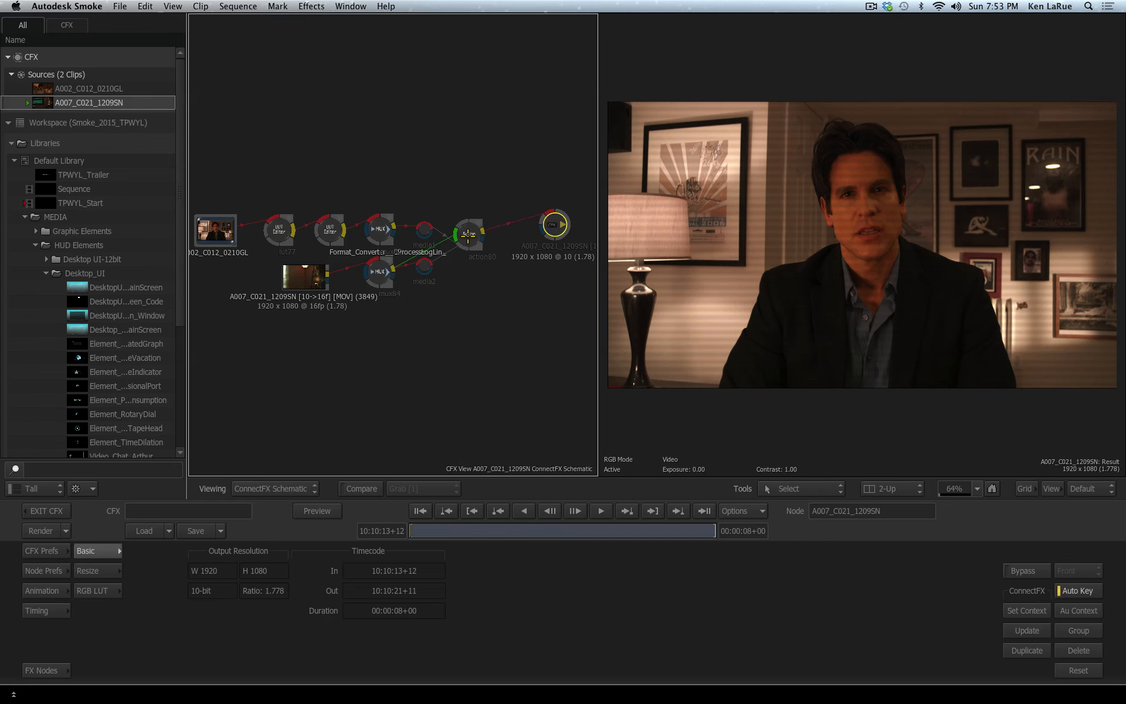
{"action": "left_click_drag", "start_coordinate": [468, 234], "coordinate": [482, 249]}
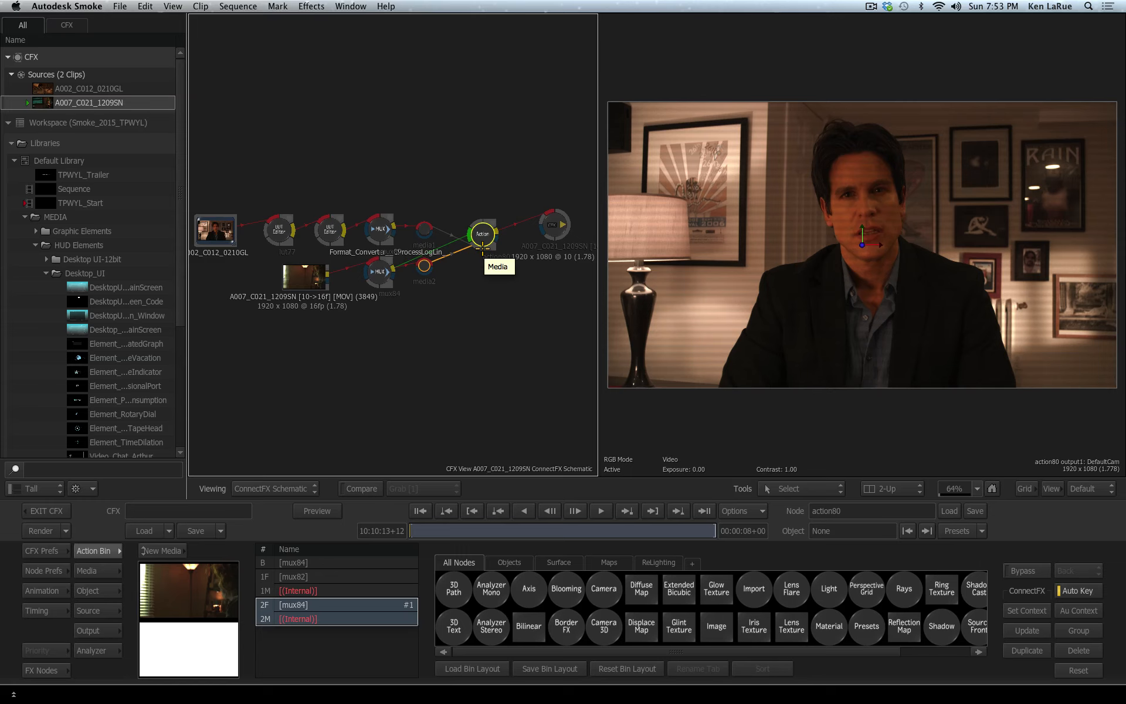
Open the Action node's schematic and place the DefaultCam camera node above the two axis and image pairs.
{"action": "double_click", "coordinate": [481, 233]}
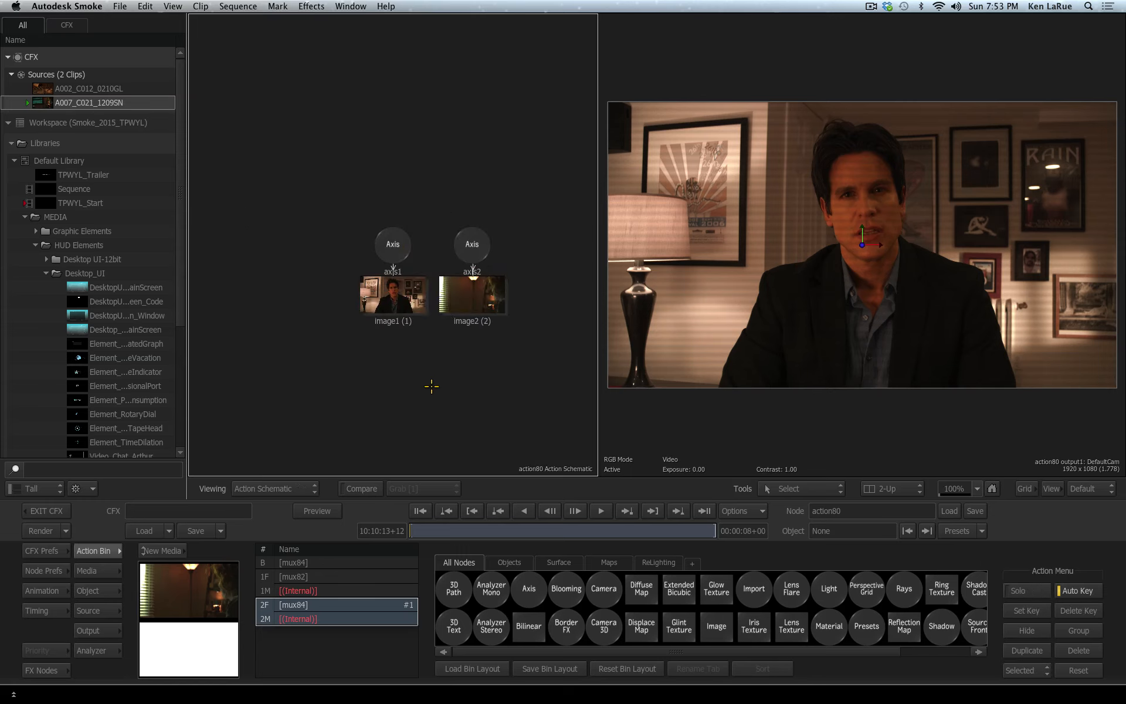
{"action": "left_click_drag", "start_coordinate": [451, 371], "coordinate": [406, 390]}
{"action": "left_click_drag", "start_coordinate": [258, 149], "coordinate": [431, 192]}
{"action": "left_click_drag", "start_coordinate": [428, 314], "coordinate": [406, 241]}
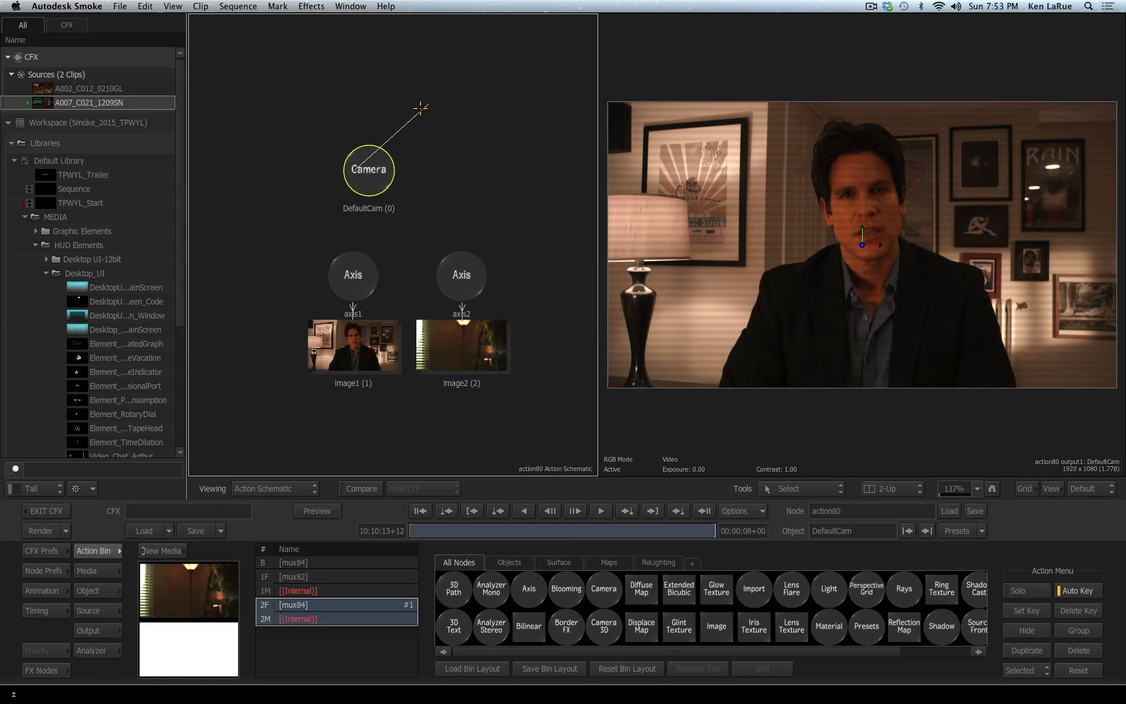
{"action": "left_click_drag", "start_coordinate": [394, 153], "coordinate": [435, 123]}
Open the DefaultCam parameters, try shifting the camera's eye position in Y, and undo the change.
{"action": "double_click", "coordinate": [434, 123]}
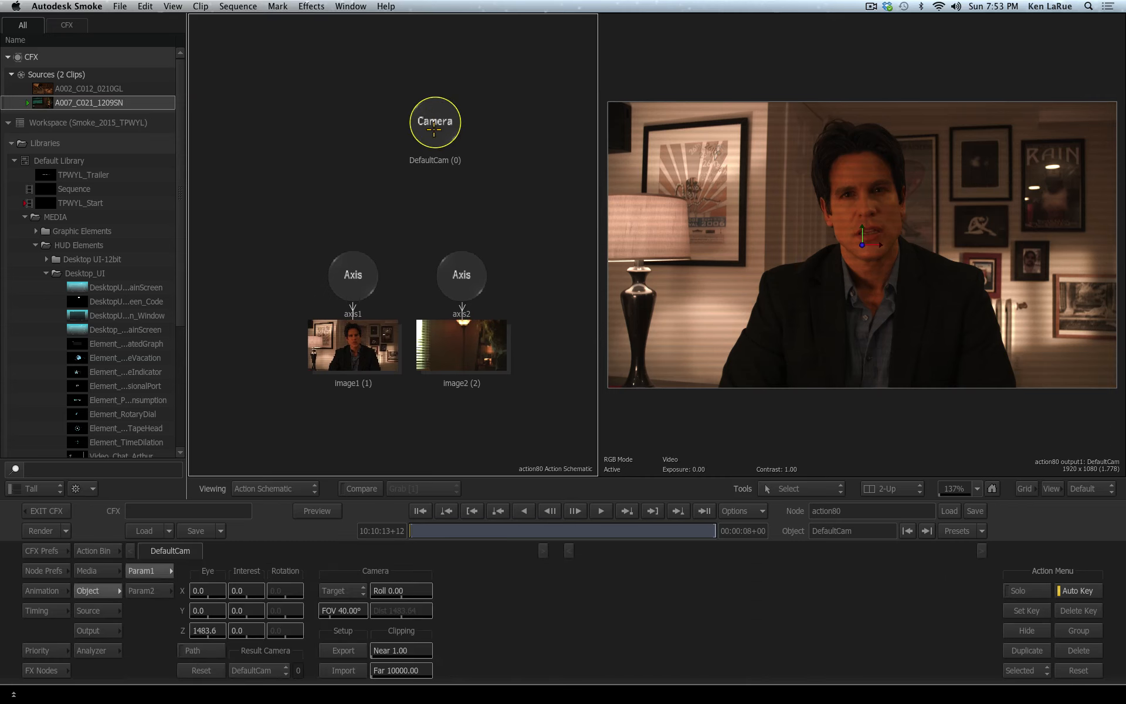
{"action": "left_click_drag", "start_coordinate": [208, 611], "coordinate": [444, 606]}
{"action": "key", "text": "super+z"}
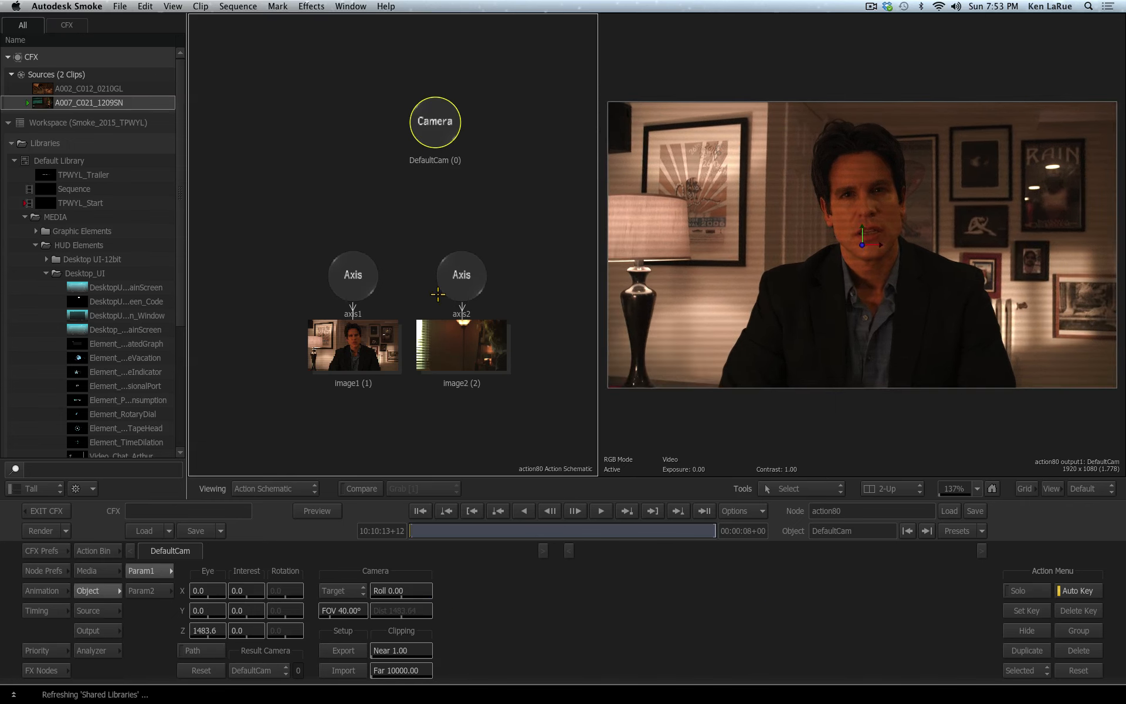
Spread out the Action schematic by moving image1 and image2 lower and axis1 away from its image.
{"action": "left_click_drag", "start_coordinate": [346, 359], "coordinate": [339, 367]}
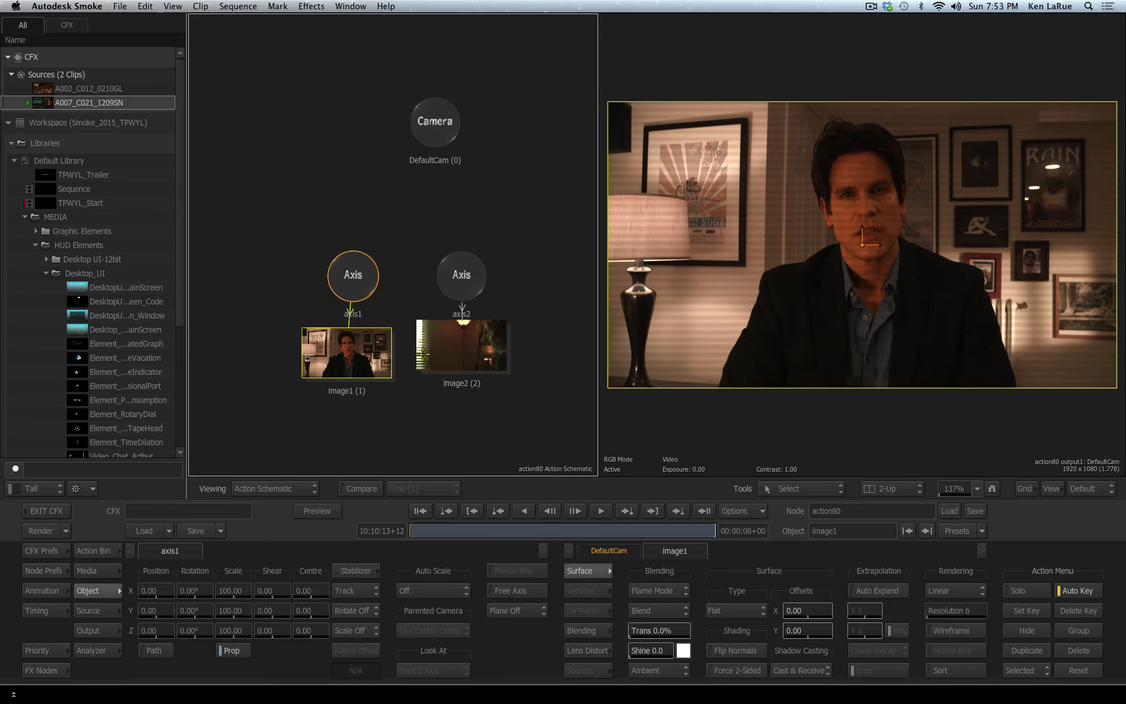
{"action": "left_click_drag", "start_coordinate": [456, 355], "coordinate": [459, 373]}
{"action": "left_click_drag", "start_coordinate": [345, 284], "coordinate": [328, 280]}
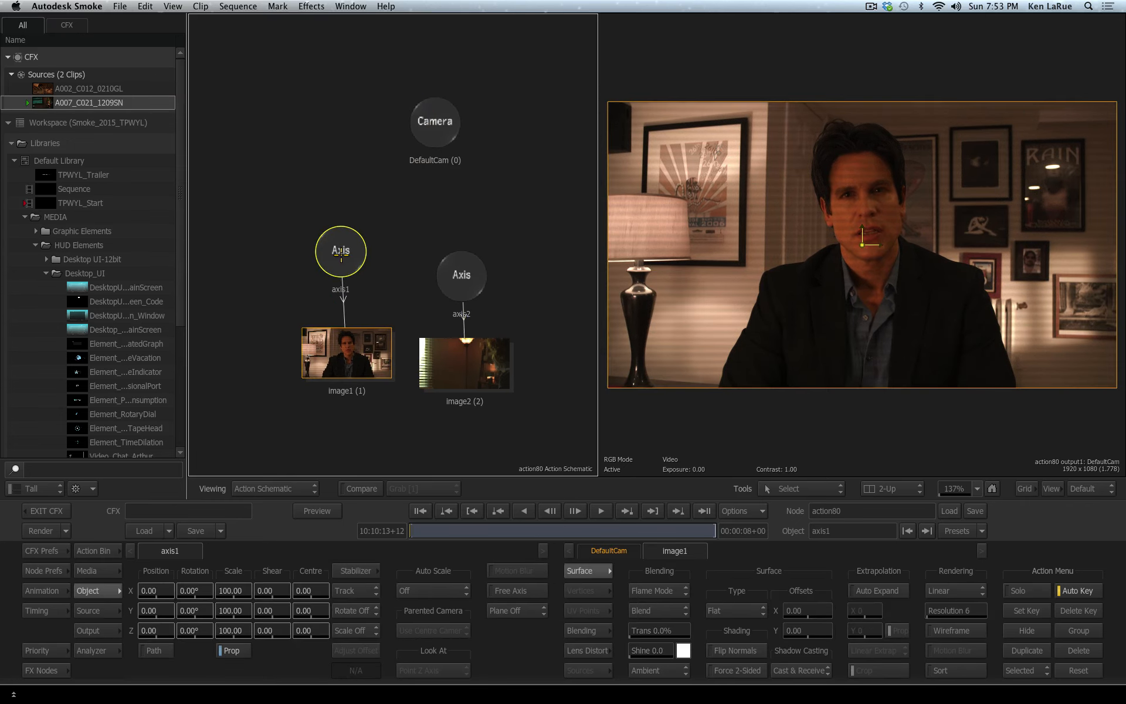
Try rotating axis1 about Y, undo the rotation, and bring up the Action node bin.
{"action": "left_click_drag", "start_coordinate": [192, 613], "coordinate": [1118, 680]}
{"action": "key", "text": "super+z"}
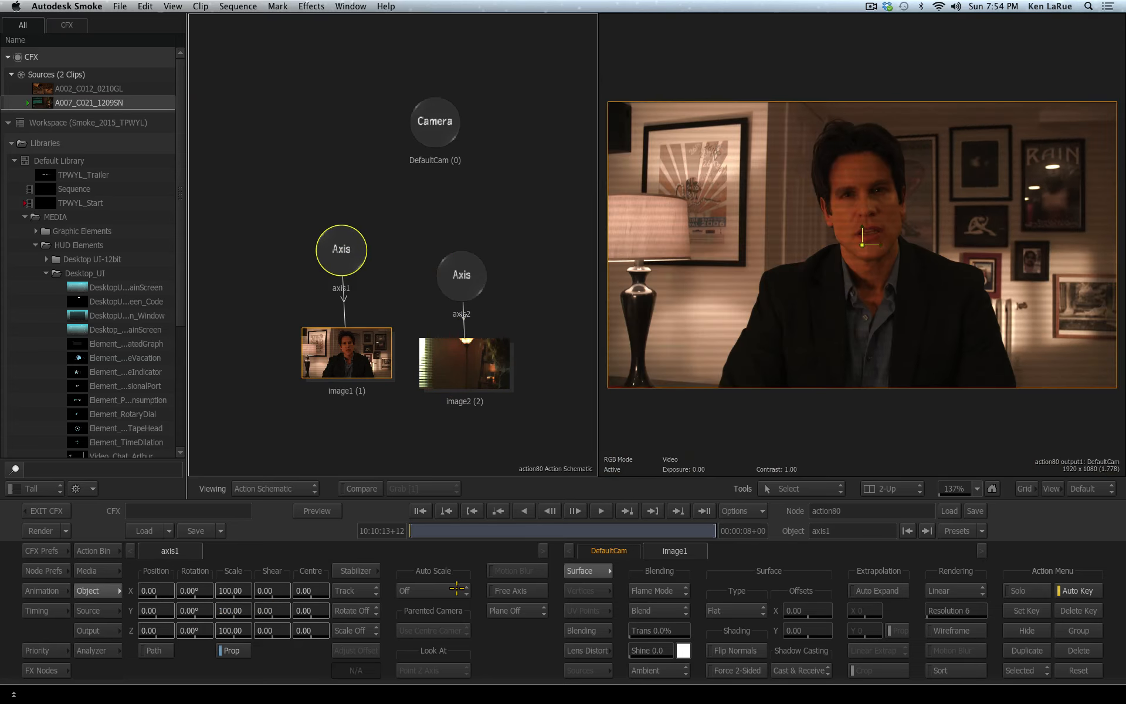
{"action": "left_click", "coordinate": [96, 551]}
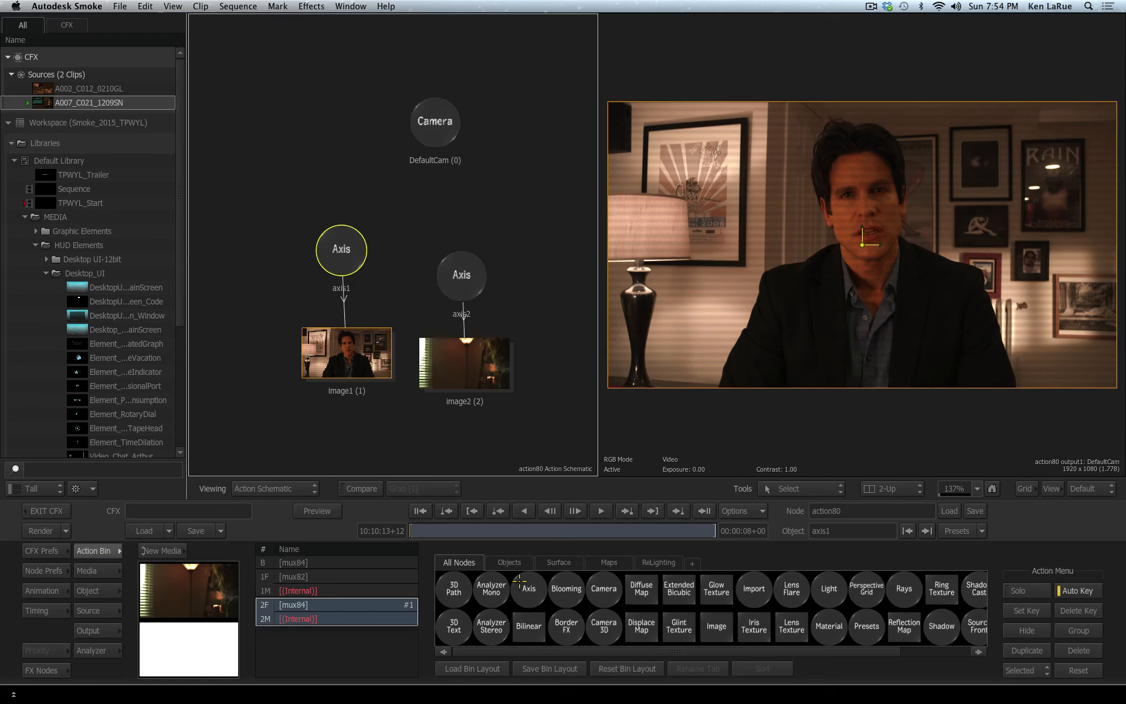
Add a new axis node below the camera and analyze a stabilizer track on the lamp shade's lower edge.
{"action": "left_click_drag", "start_coordinate": [527, 587], "coordinate": [434, 235]}
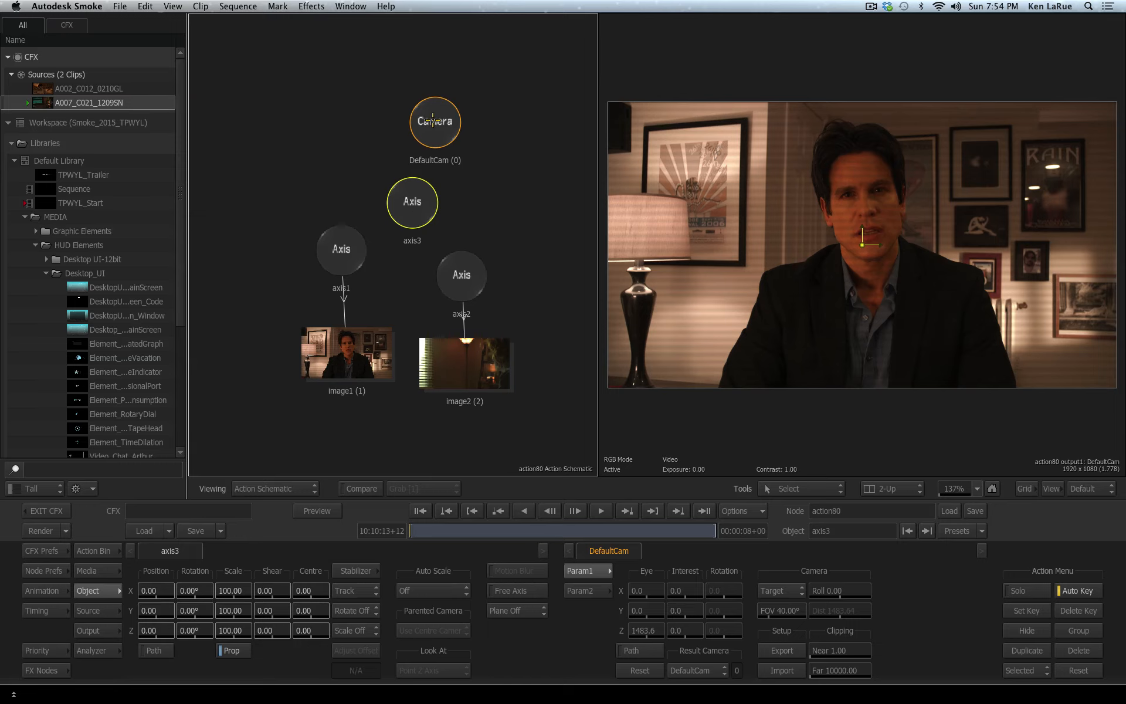
{"action": "left_click", "coordinate": [333, 571]}
{"action": "left_click_drag", "start_coordinate": [1019, 515], "coordinate": [993, 528]}
{"action": "left_click_drag", "start_coordinate": [579, 253], "coordinate": [551, 98]}
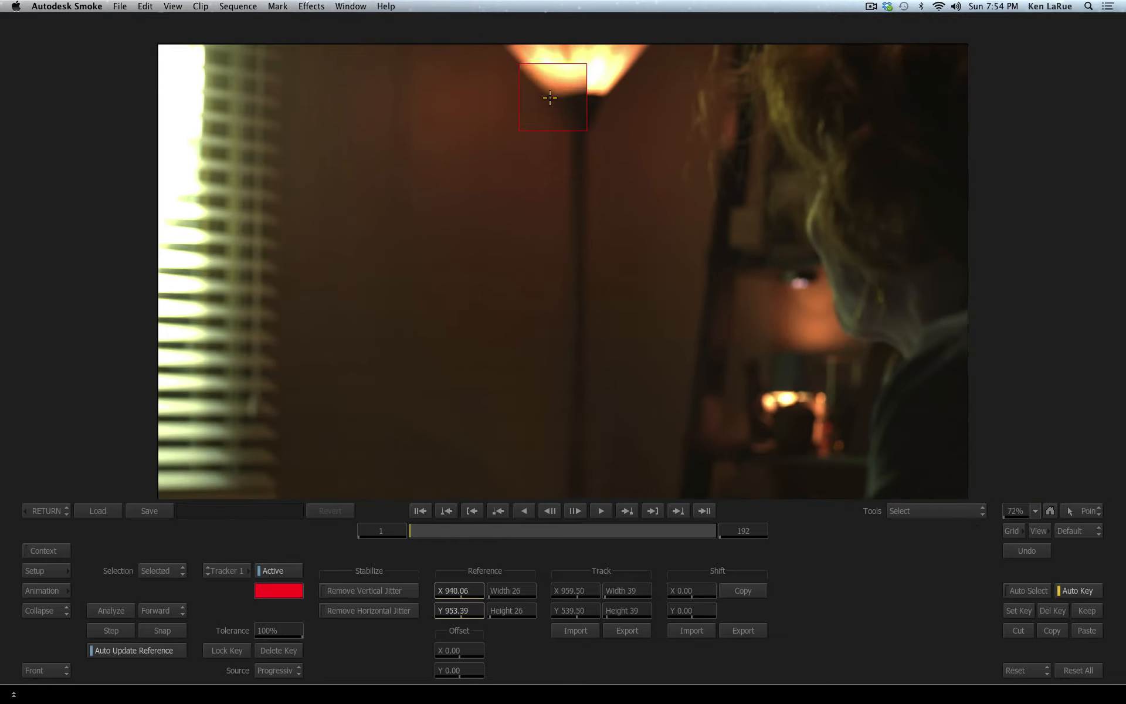
{"action": "left_click", "coordinate": [111, 611]}
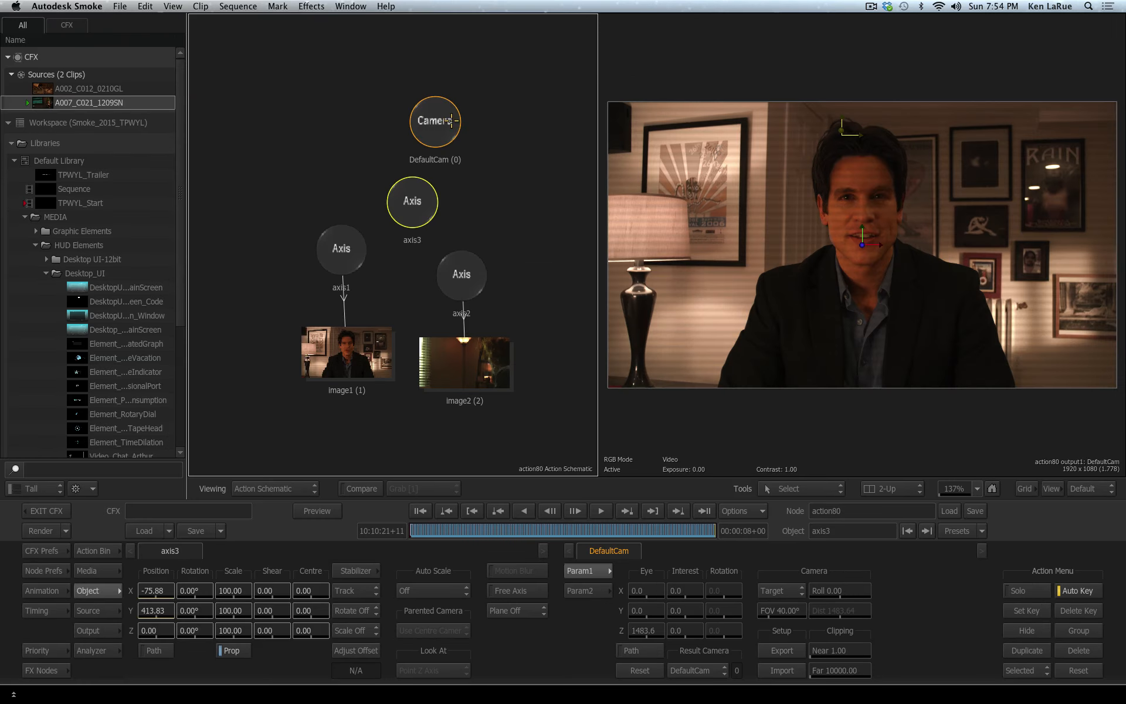
Rename the tracked axis node as TRACK.
{"action": "left_click_drag", "start_coordinate": [414, 203], "coordinate": [413, 200]}
{"action": "left_click", "coordinate": [851, 531]}
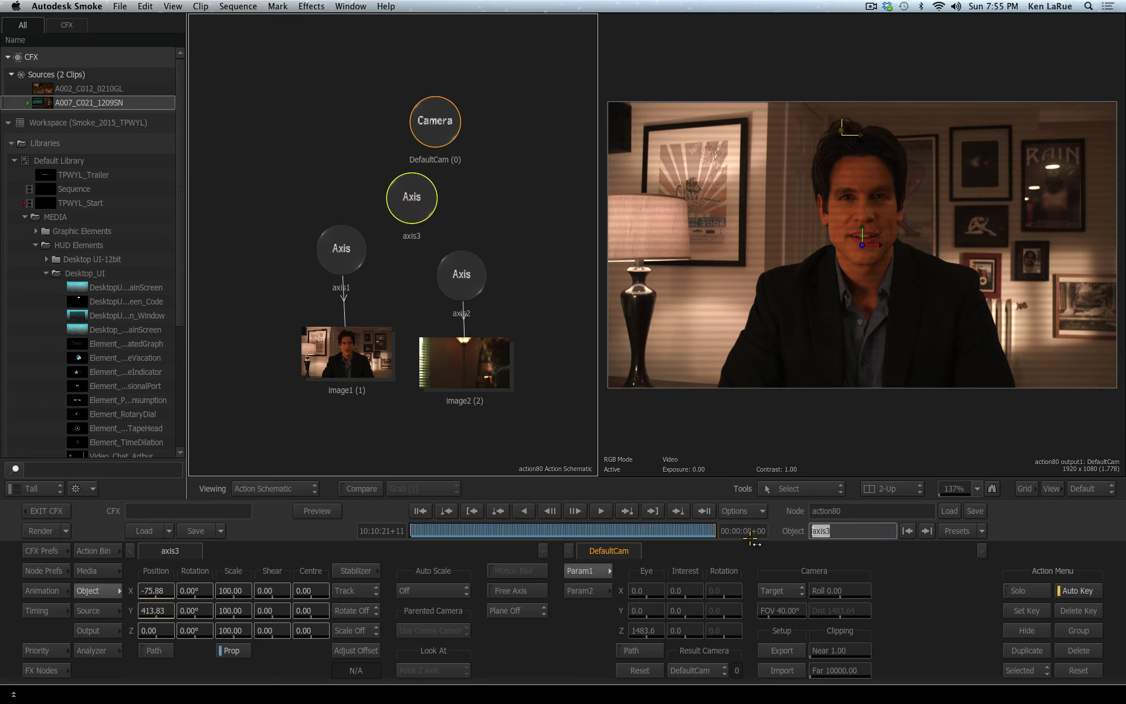
{"action": "type", "text": "TRACK"}
{"action": "key", "text": "Return"}
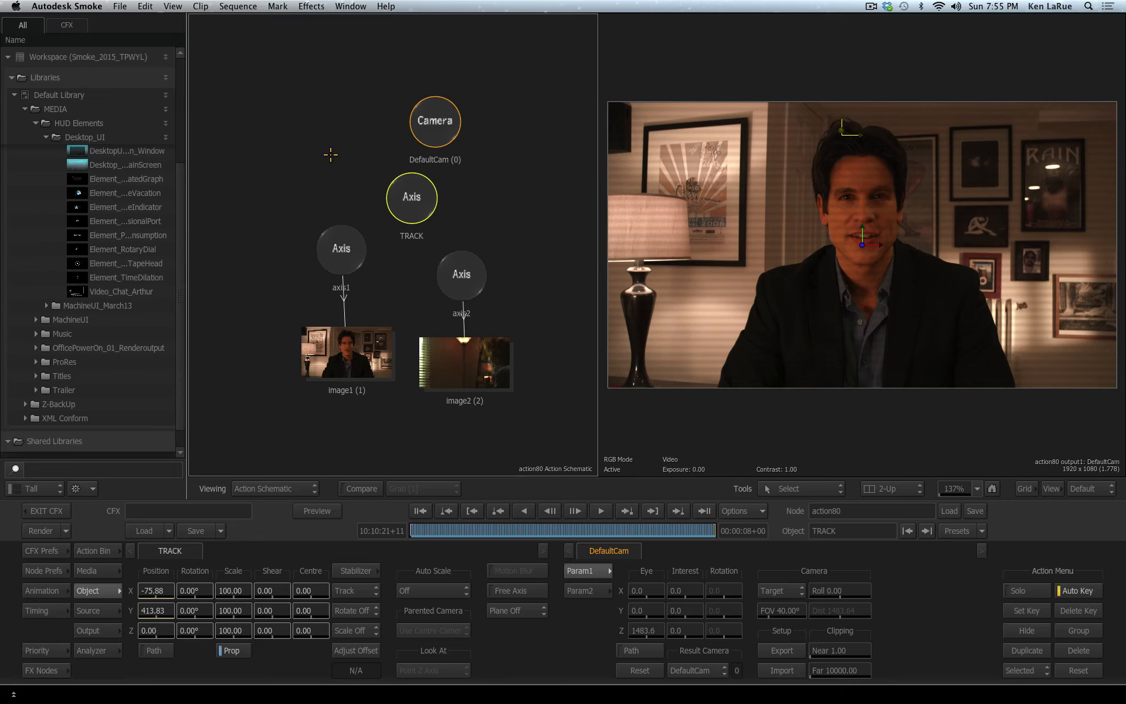
Bring the Video_Chat_Arthur element into the Action schematic, set its blending to Screen and its transparency to 33%.
{"action": "left_click_drag", "start_coordinate": [132, 291], "coordinate": [245, 223]}
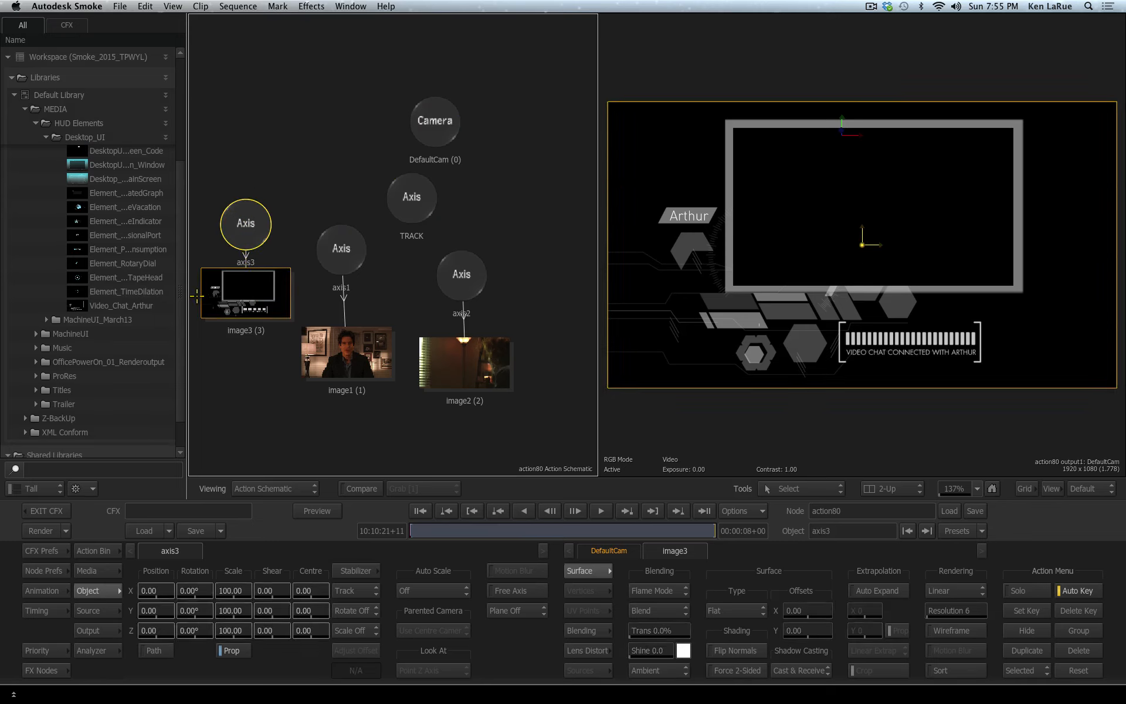
{"action": "left_click_drag", "start_coordinate": [235, 309], "coordinate": [236, 363]}
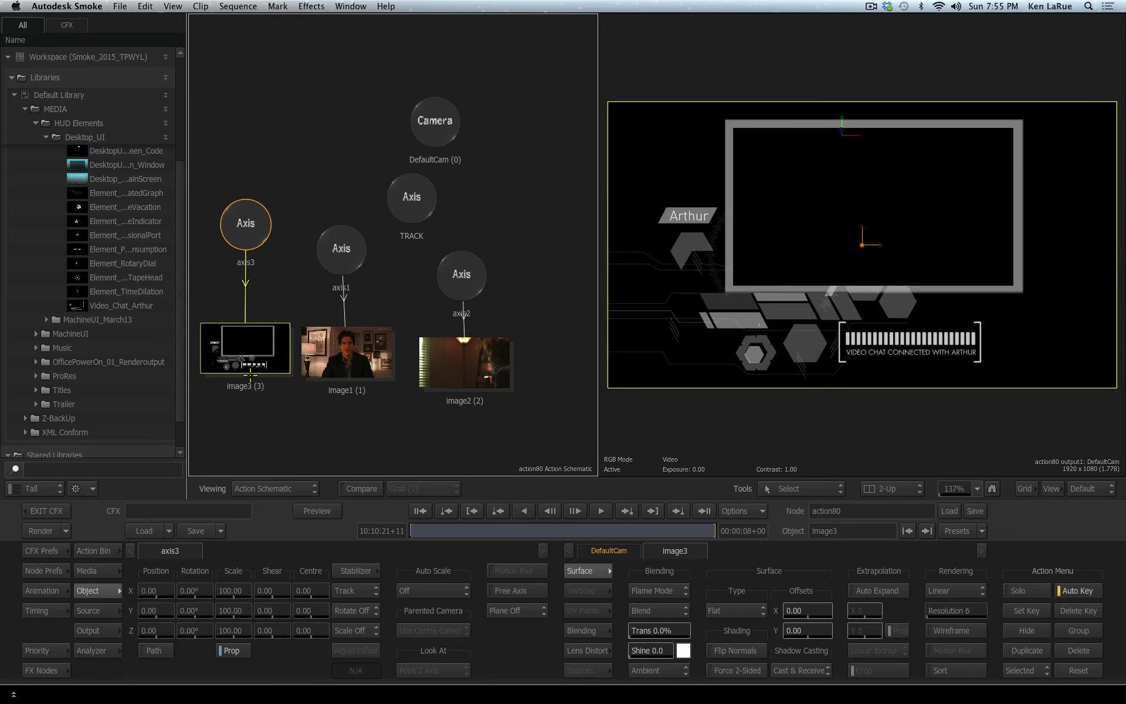
{"action": "left_click", "coordinate": [673, 610]}
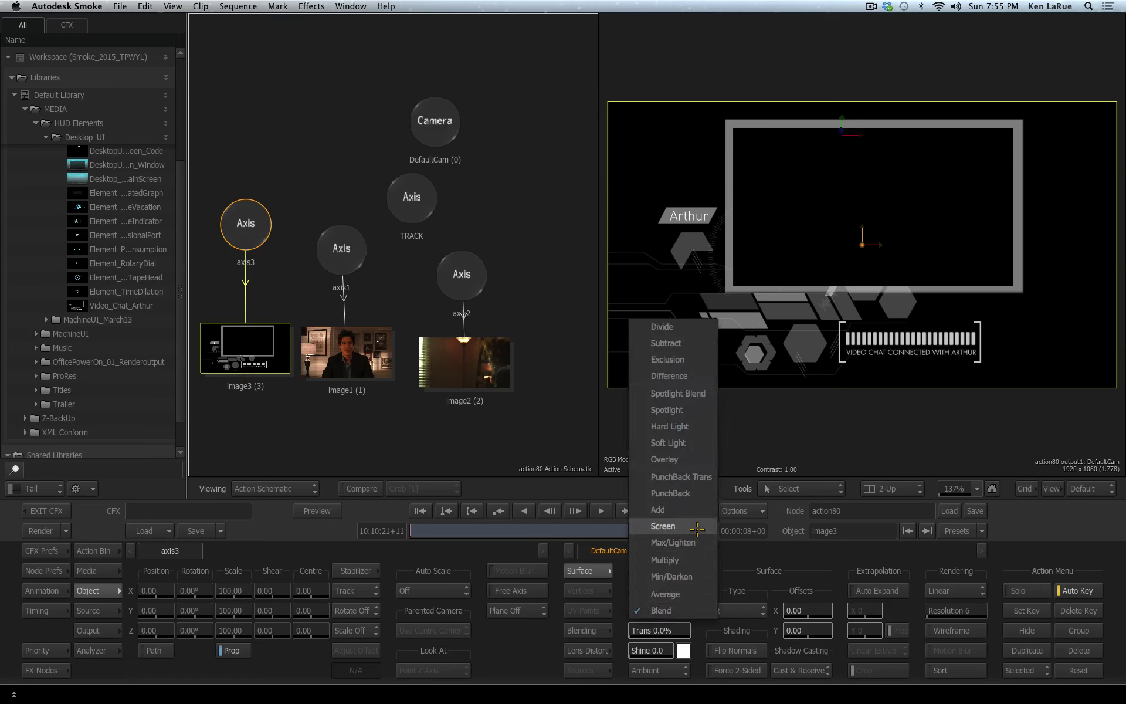
{"action": "left_click", "coordinate": [672, 528]}
{"action": "left_click_drag", "start_coordinate": [654, 630], "coordinate": [680, 627]}
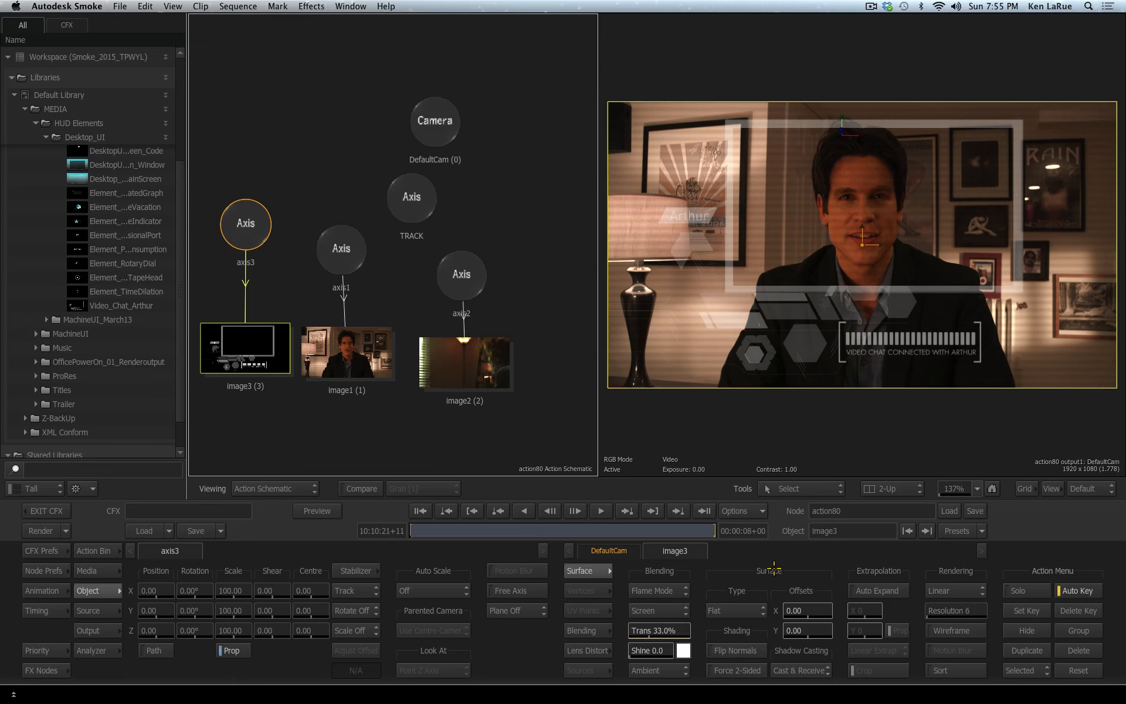
Place TRACK above axis3 and axis1 as their parent, try rotating it about Y, and undo the rotation.
{"action": "left_click_drag", "start_coordinate": [411, 189], "coordinate": [290, 173]}
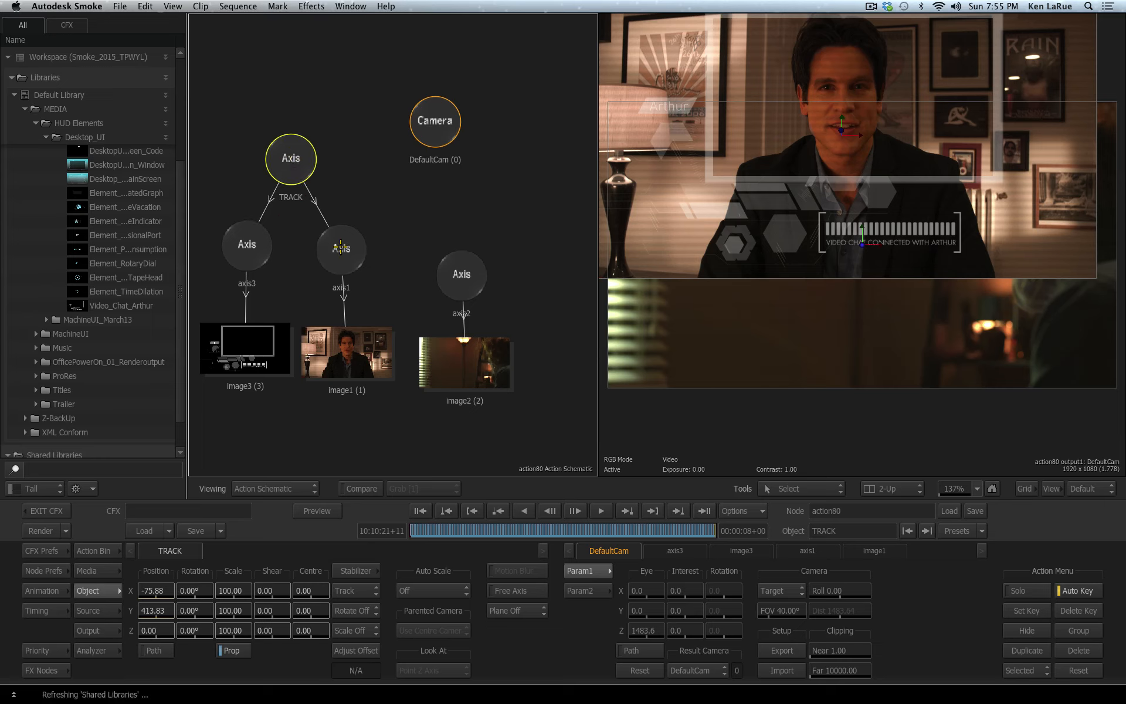
{"action": "left_click_drag", "start_coordinate": [199, 610], "coordinate": [267, 607]}
{"action": "key", "text": "super+z"}
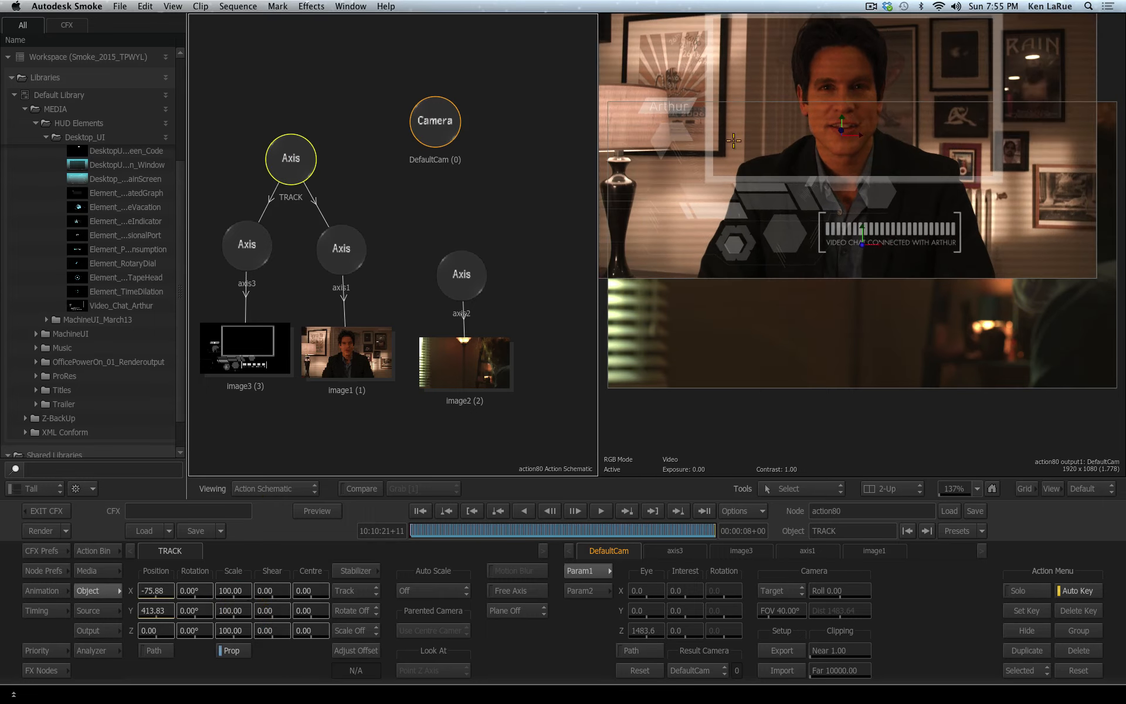
Fit the man's image inside the HUD frame by scaling axis1 to 55 and positioning it at X 40, Y 147.
{"action": "left_click", "coordinate": [341, 253]}
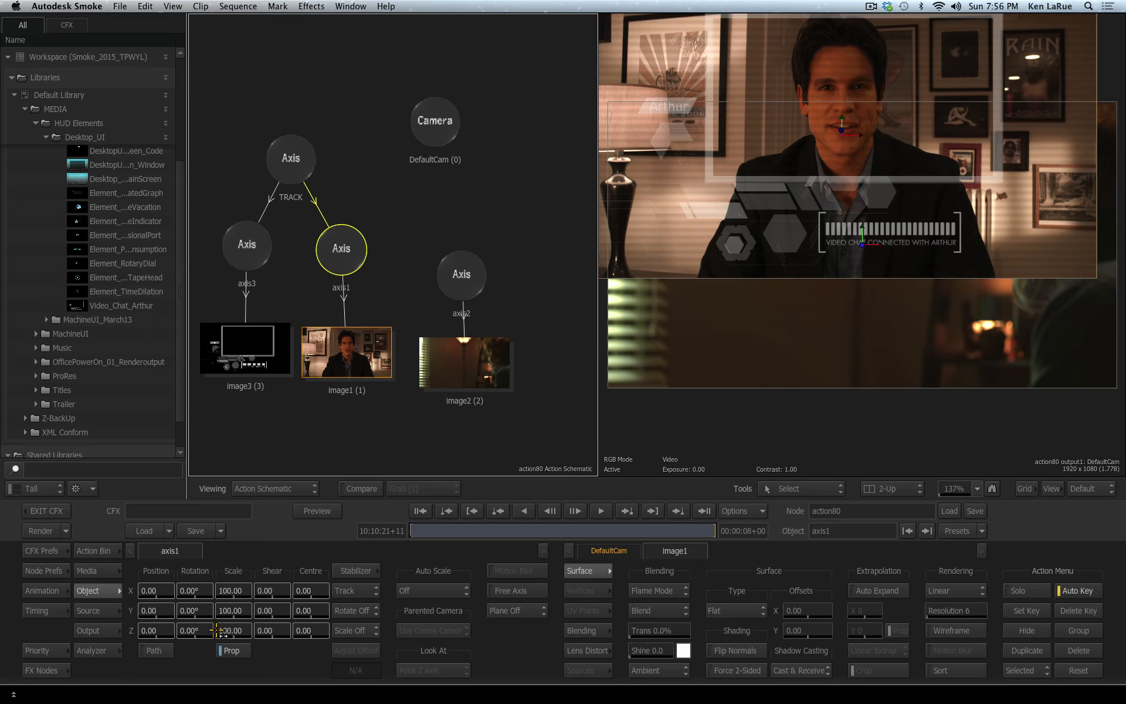
{"action": "left_click_drag", "start_coordinate": [230, 630], "coordinate": [192, 630]}
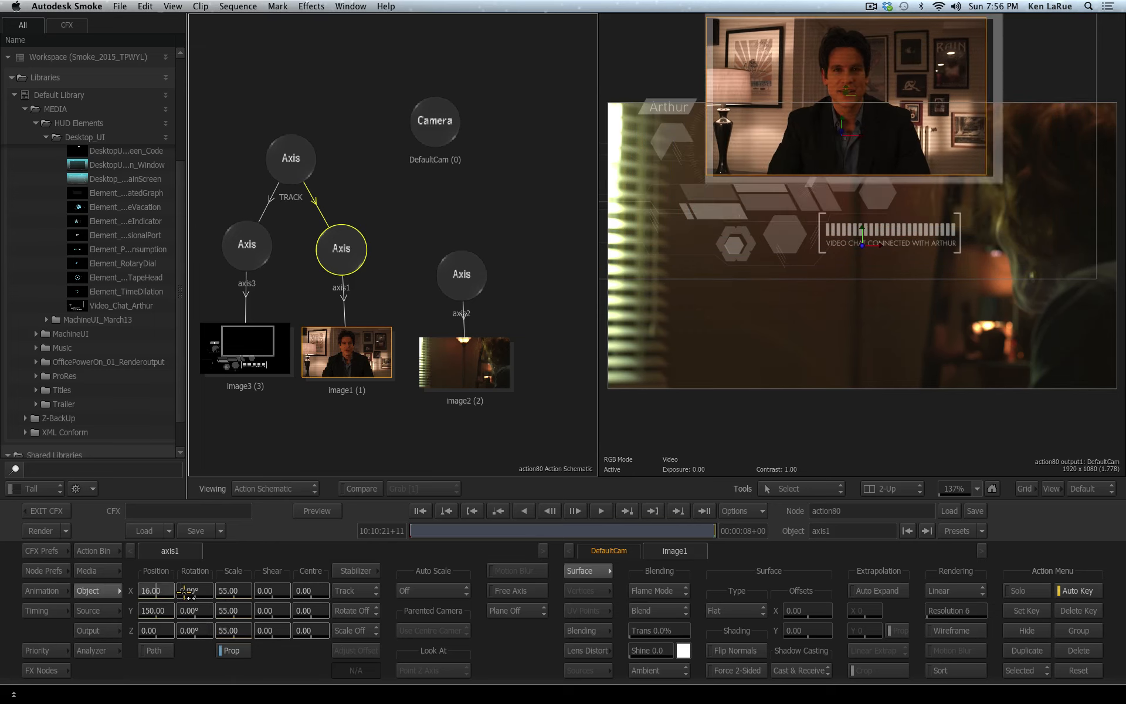
{"action": "left_click_drag", "start_coordinate": [188, 590], "coordinate": [192, 590]}
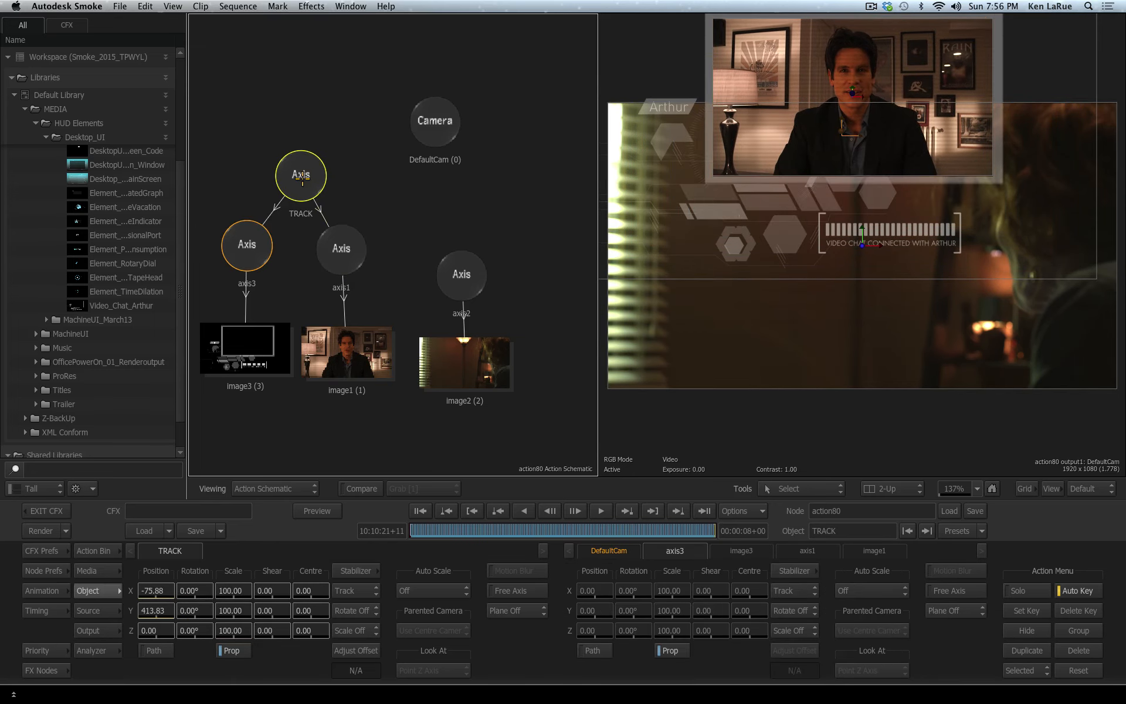
Try rotating TRACK about Y, undo it, and add a new axis node above TRACK as its parent.
{"action": "left_click_drag", "start_coordinate": [203, 613], "coordinate": [242, 623]}
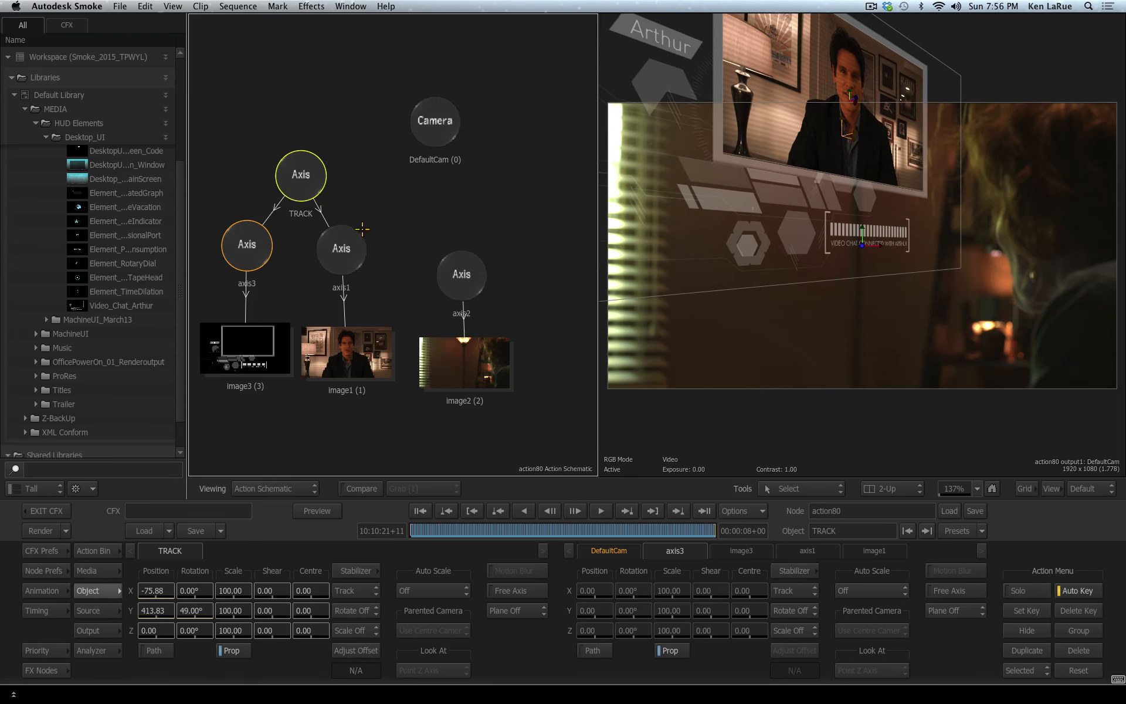
{"action": "key", "text": "super+z"}
{"action": "left_click", "coordinate": [94, 551]}
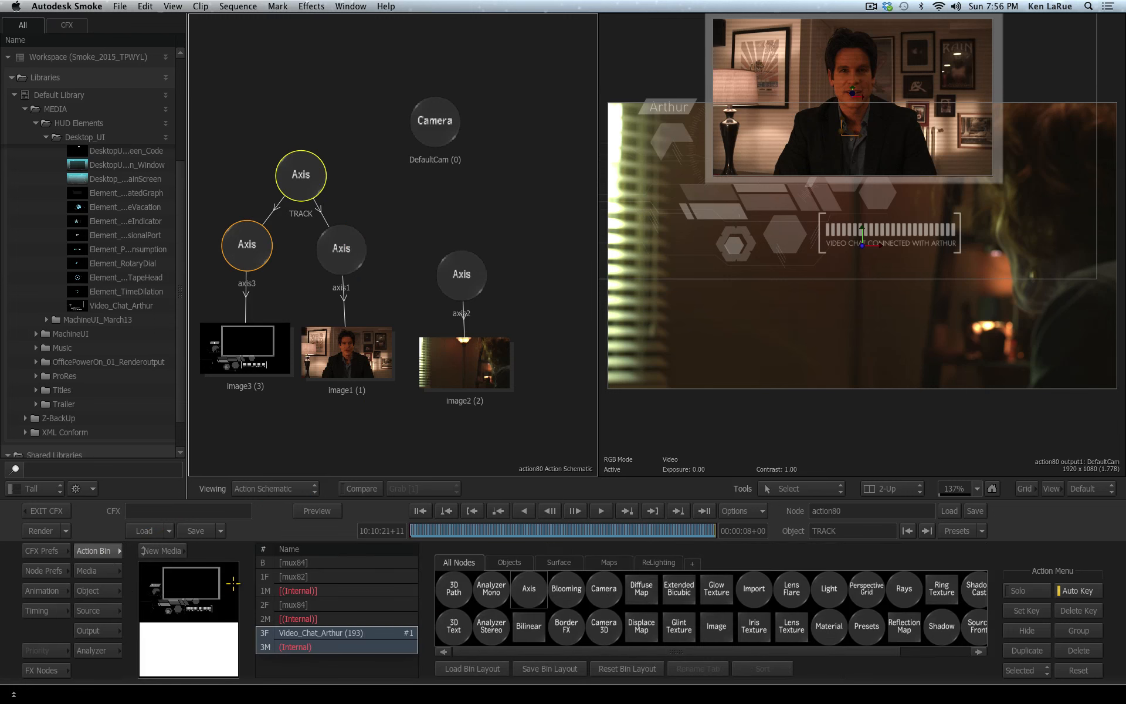
{"action": "left_click_drag", "start_coordinate": [528, 590], "coordinate": [294, 78]}
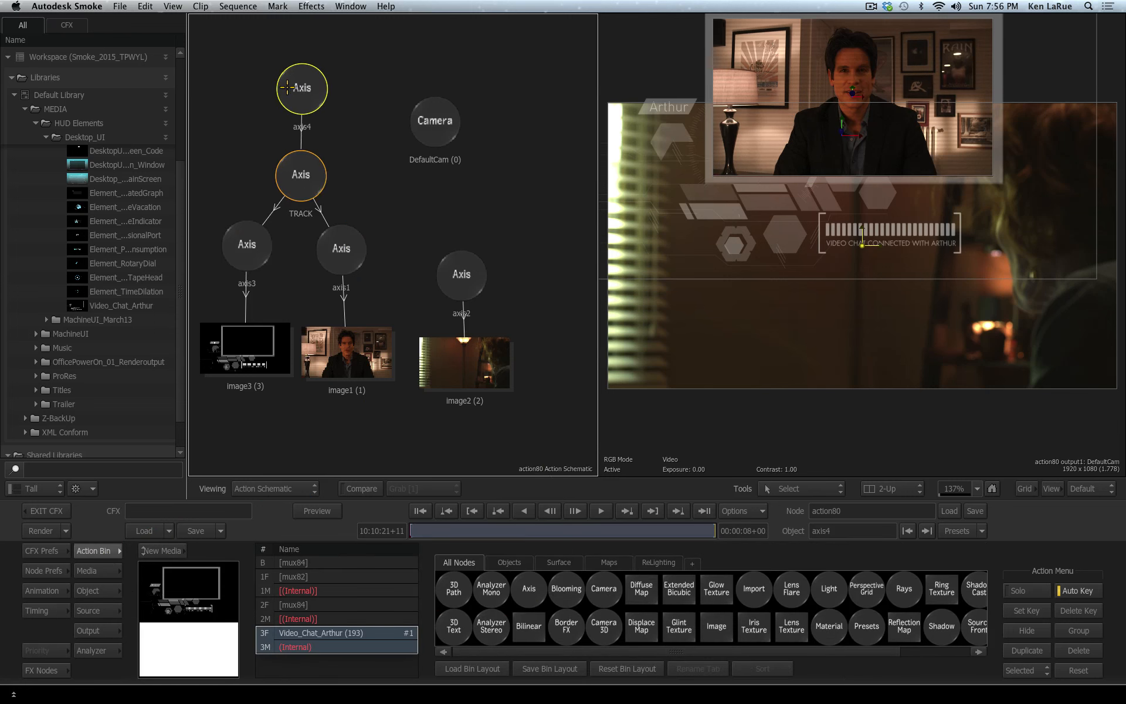
{"action": "double_click", "coordinate": [287, 87]}
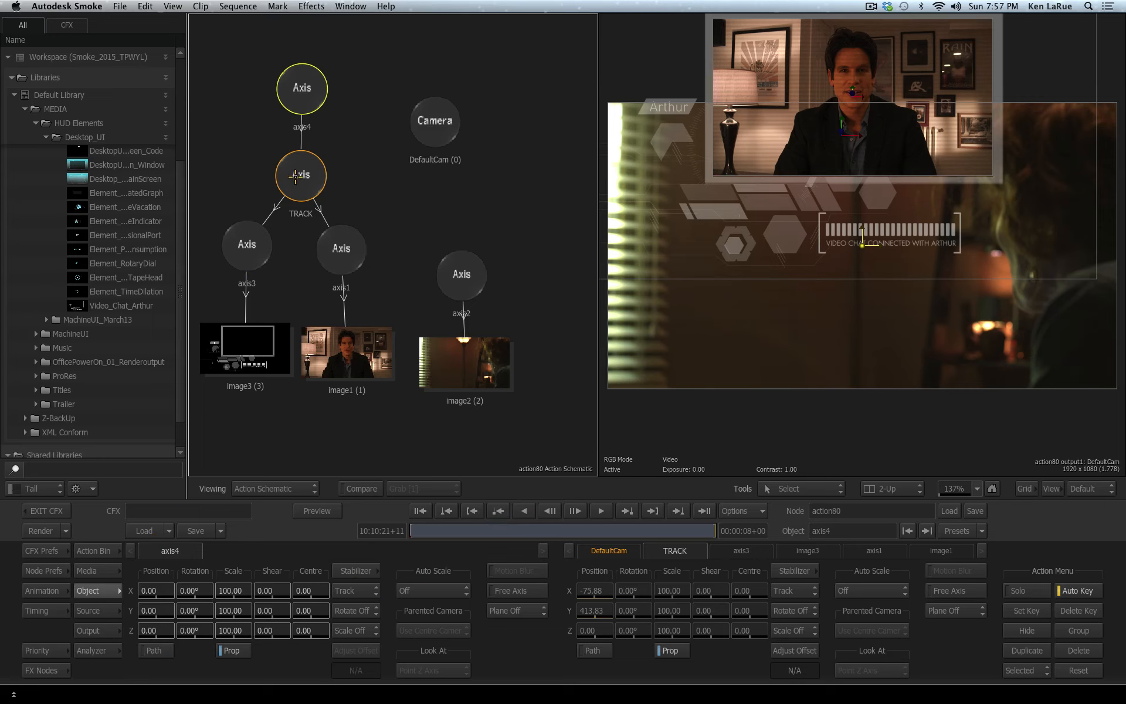
{"action": "mouse_move", "coordinate": [296, 177]}
{"action": "left_mouse_down"}
{"action": "mouse_move", "coordinate": [285, 176]}
{"action": "mouse_move", "coordinate": [296, 173]}
{"action": "left_mouse_up"}
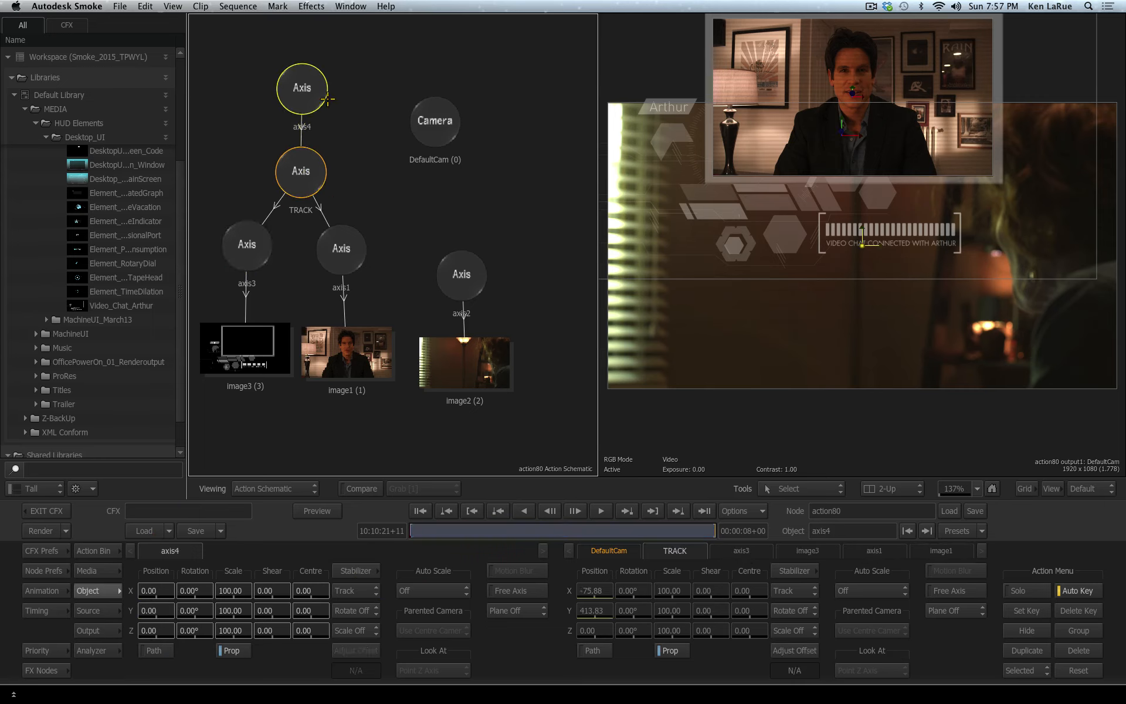
Angle the HUD group with axis4: Y rotation 43°, scale 83, position X -230 and Y -173.
{"action": "left_click_drag", "start_coordinate": [193, 612], "coordinate": [226, 610]}
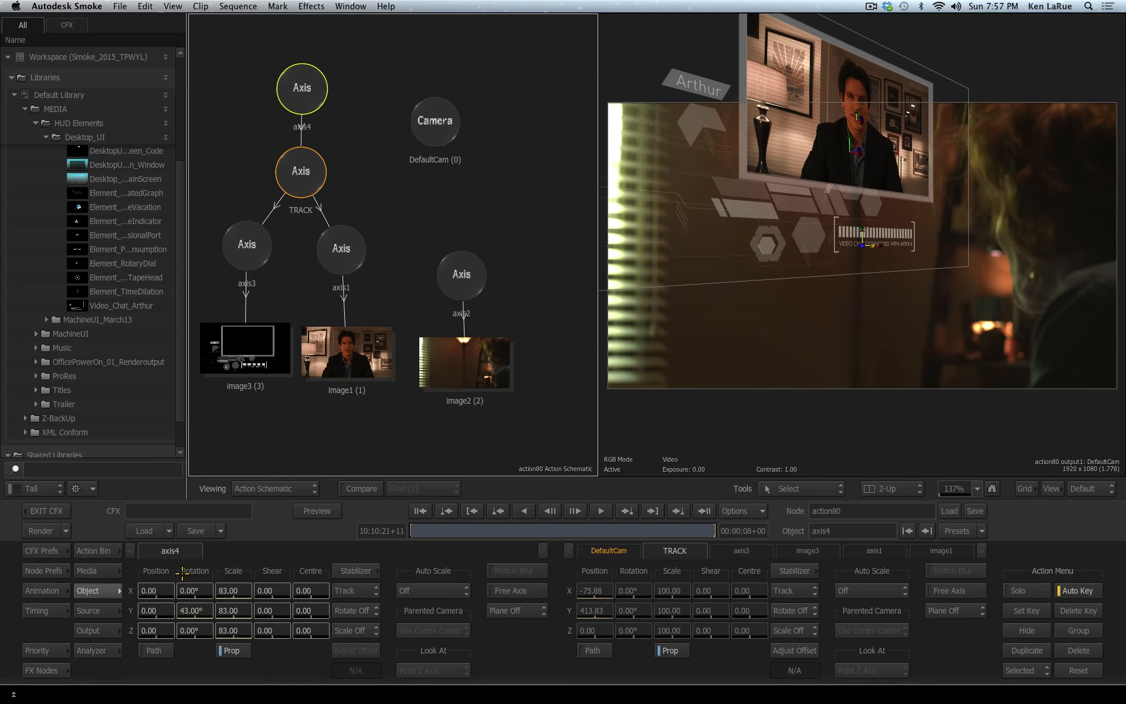
{"action": "left_click_drag", "start_coordinate": [153, 611], "coordinate": [75, 626]}
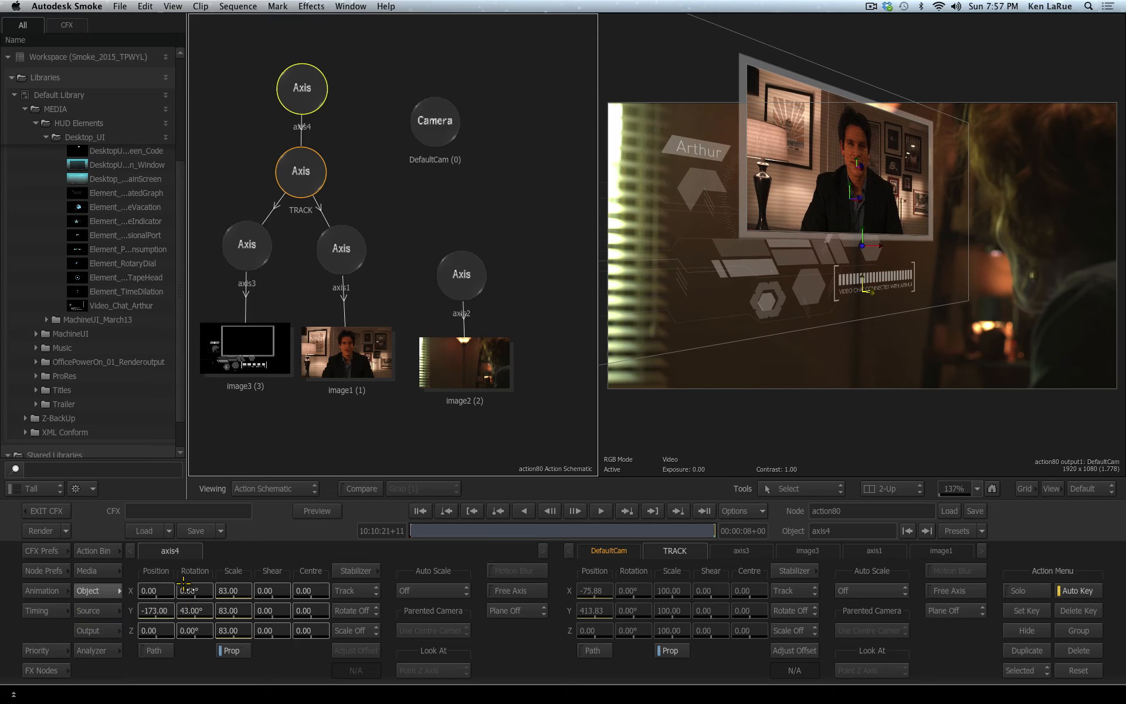
{"action": "left_click_drag", "start_coordinate": [170, 590], "coordinate": [110, 602]}
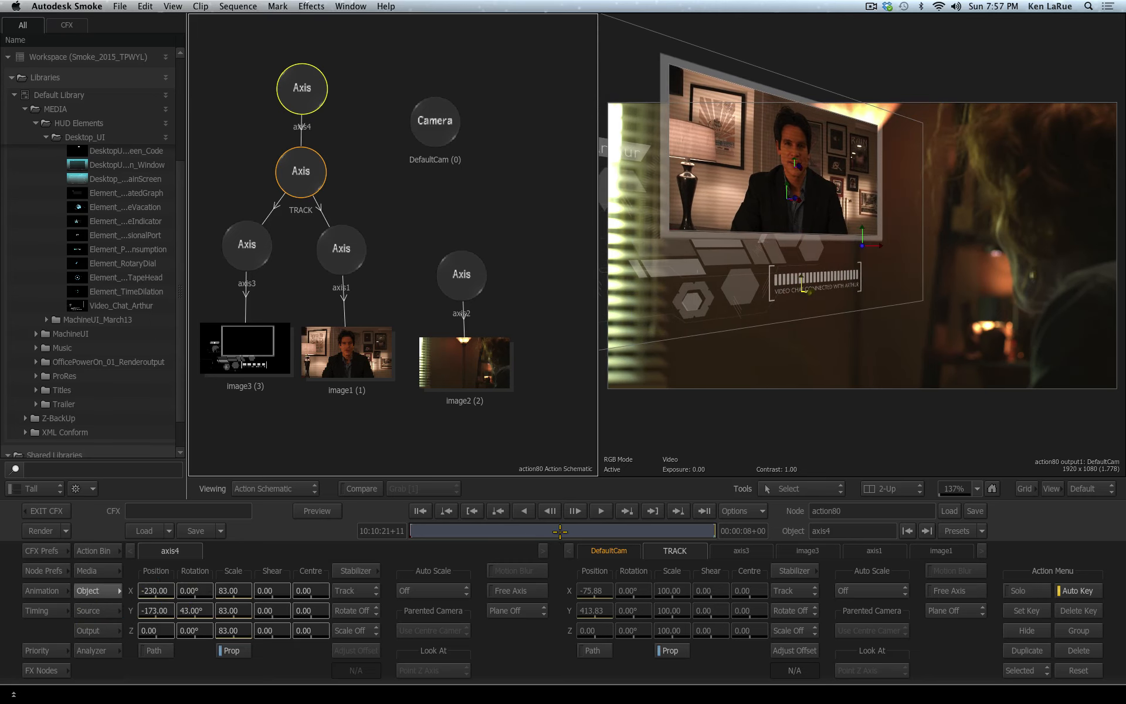
Scrub back to the clip's first frame and offset the man's image from the HUD frame in Z using axis1.
{"action": "left_click_drag", "start_coordinate": [883, 536], "coordinate": [936, 543]}
{"action": "left_click_drag", "start_coordinate": [527, 546], "coordinate": [122, 591]}
{"action": "left_click", "coordinate": [757, 194]}
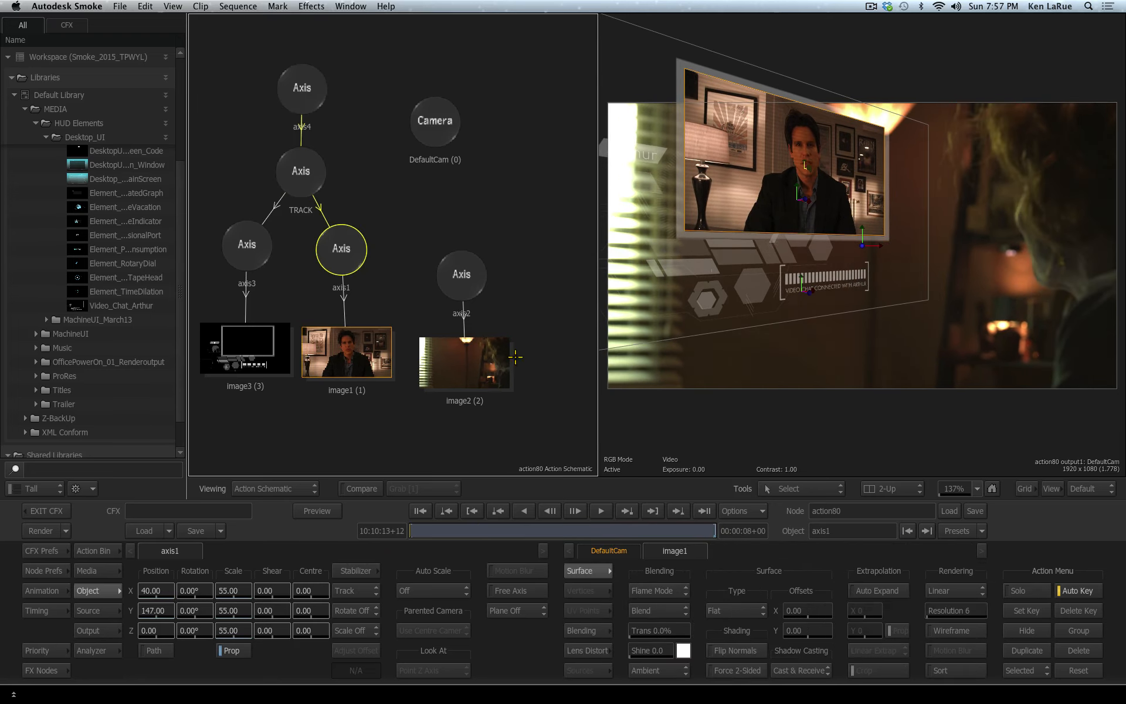
{"action": "left_click_drag", "start_coordinate": [155, 631], "coordinate": [720, 446]}
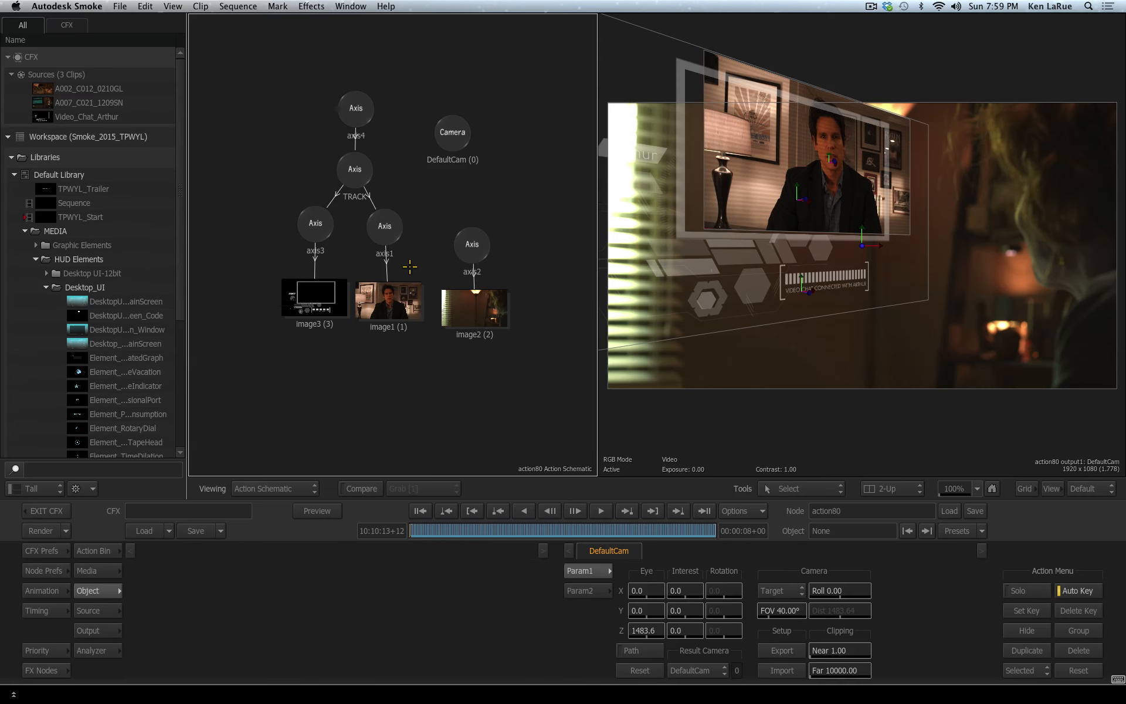
Return to the ConnectFX schematic, move the existing node tree lower, and load the CFX_HUD_Start setup.
{"action": "key", "text": "grave"}
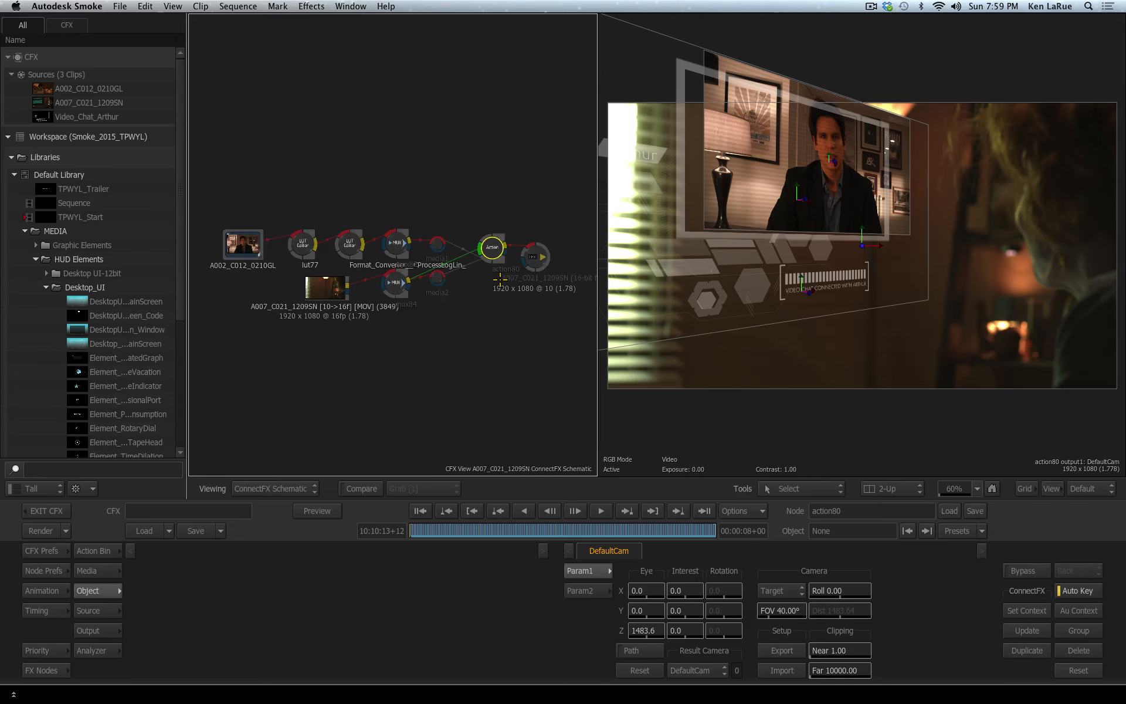
{"action": "left_click_drag", "start_coordinate": [491, 238], "coordinate": [495, 405]}
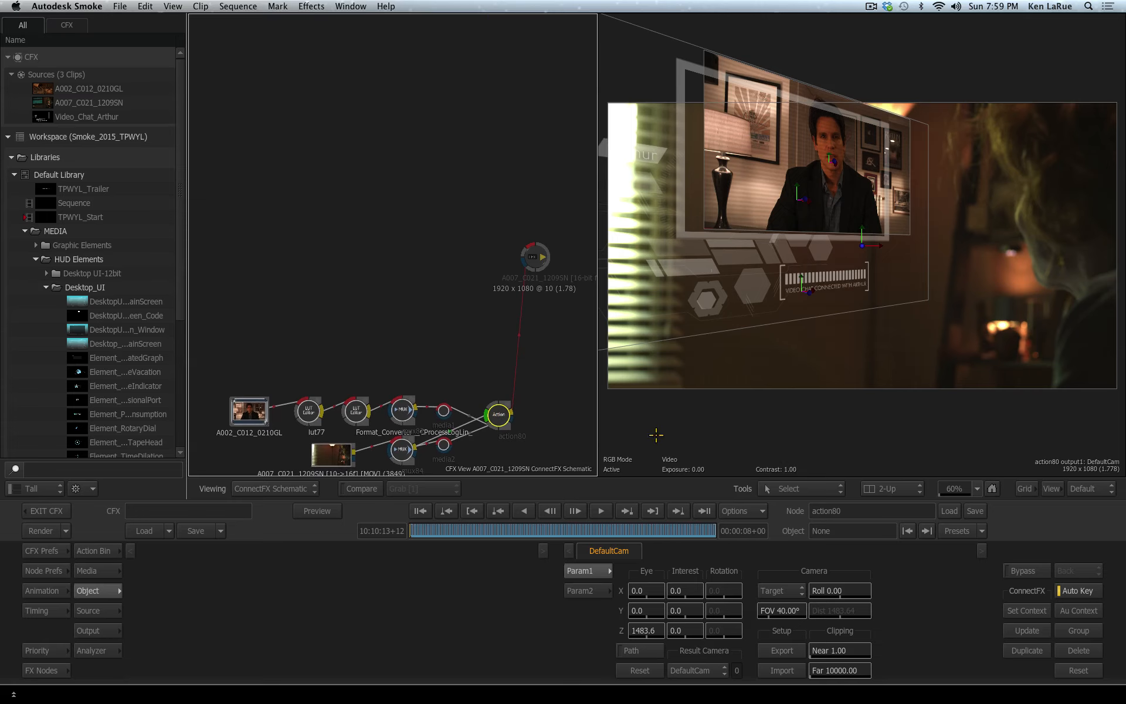
{"action": "left_click", "coordinate": [146, 530]}
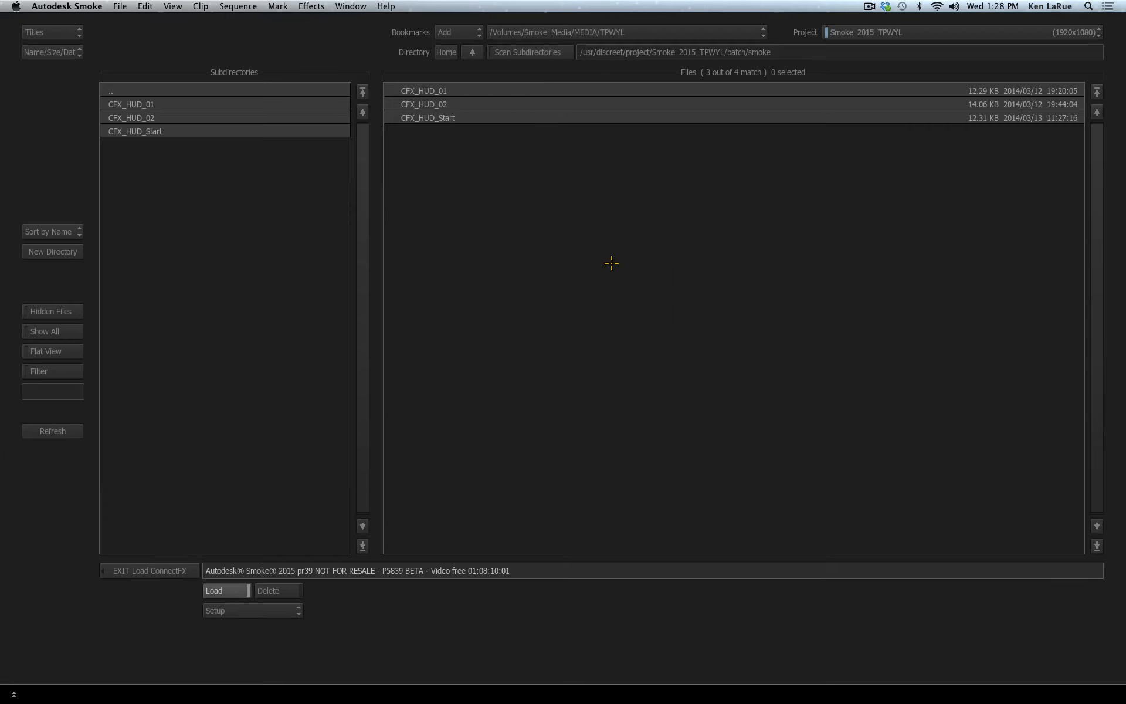
{"action": "left_click", "coordinate": [448, 120]}
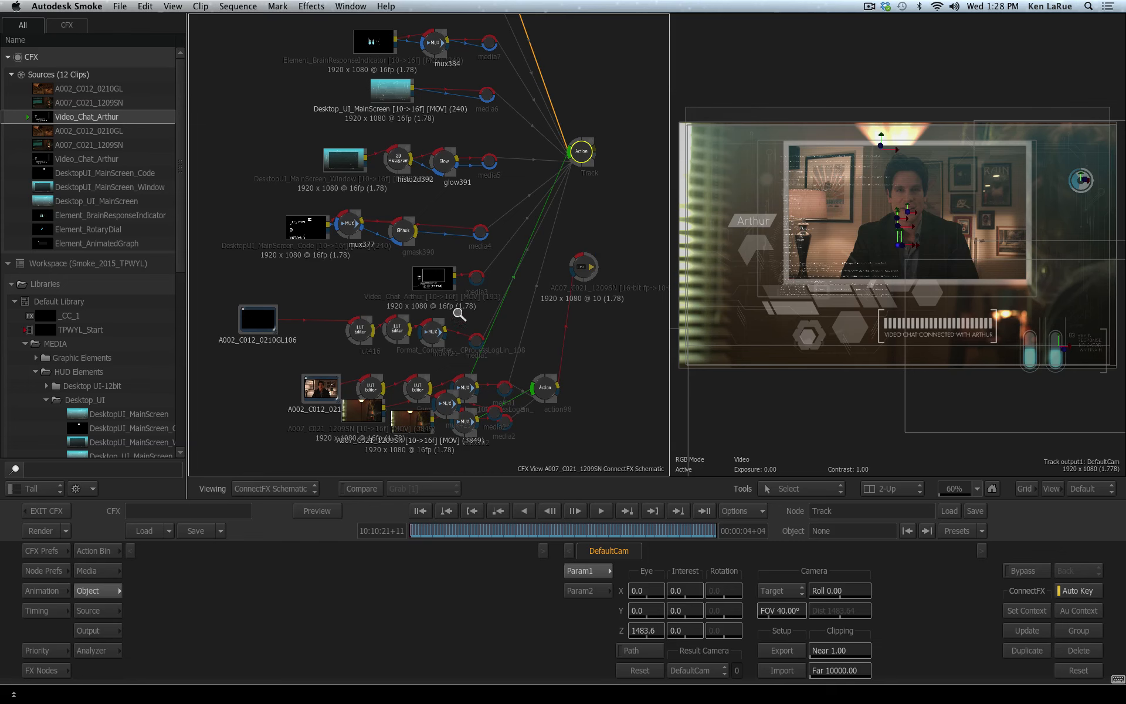
Move the loaded Track node tree above the existing one and place the output node beside the Track node.
{"action": "left_click_drag", "start_coordinate": [460, 314], "coordinate": [394, 384]}
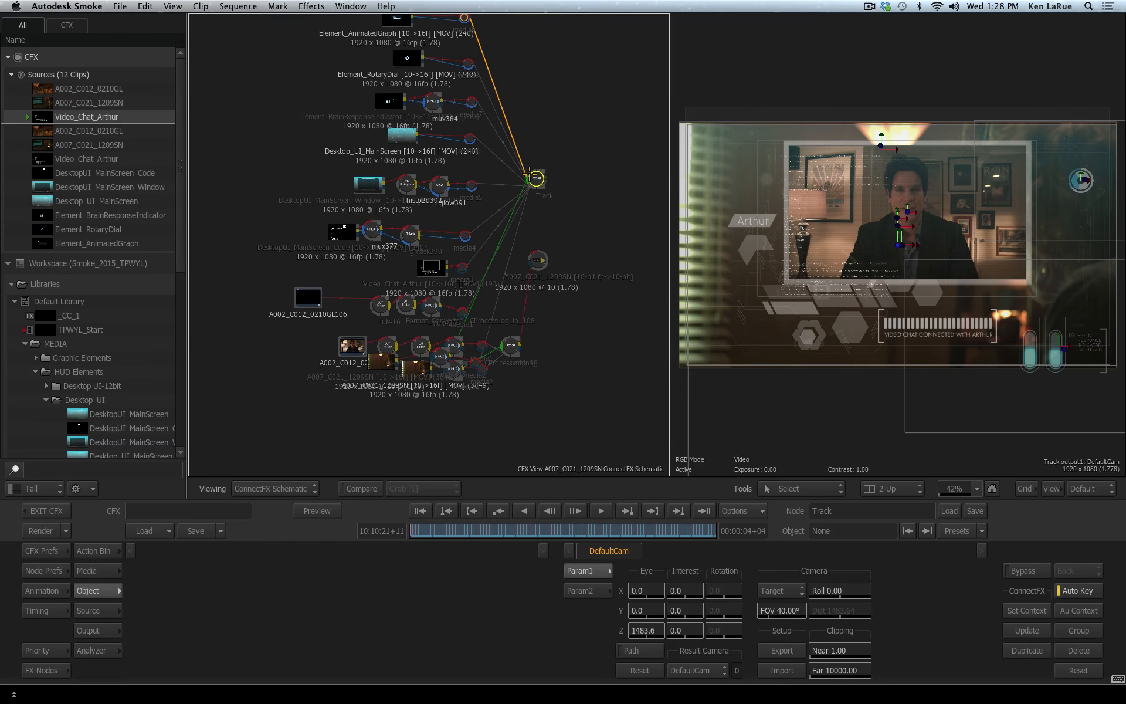
{"action": "left_click_drag", "start_coordinate": [535, 178], "coordinate": [534, 113]}
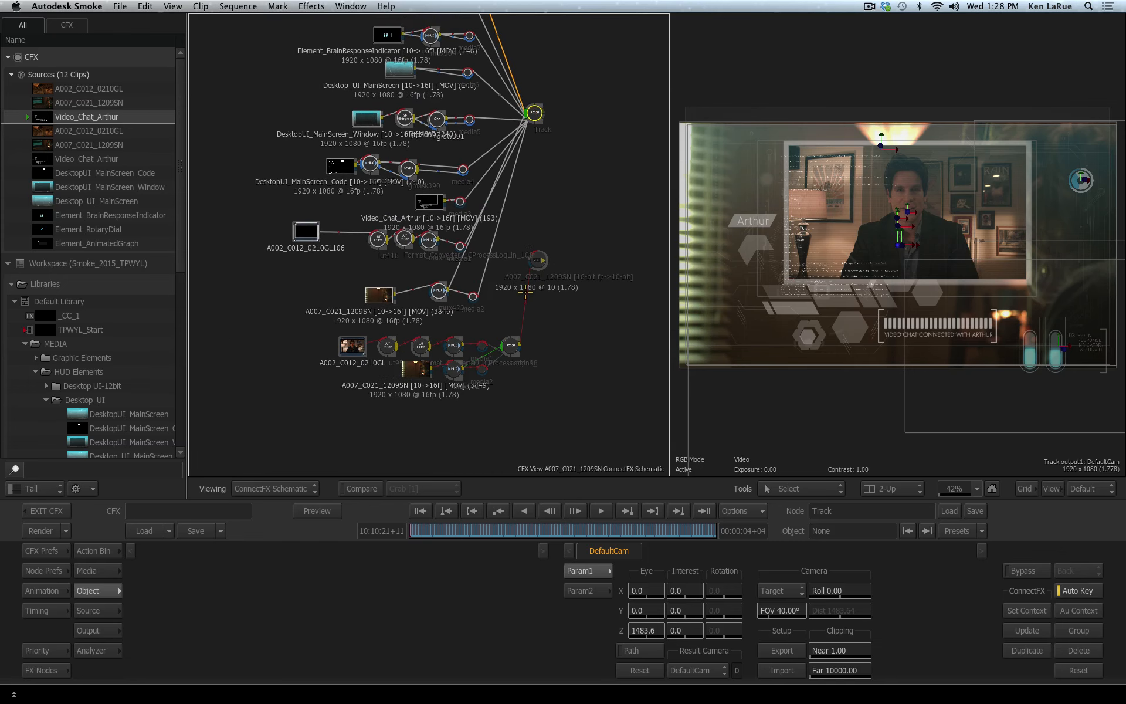
{"action": "left_click_drag", "start_coordinate": [545, 261], "coordinate": [570, 115]}
{"action": "left_click", "coordinate": [535, 112]}
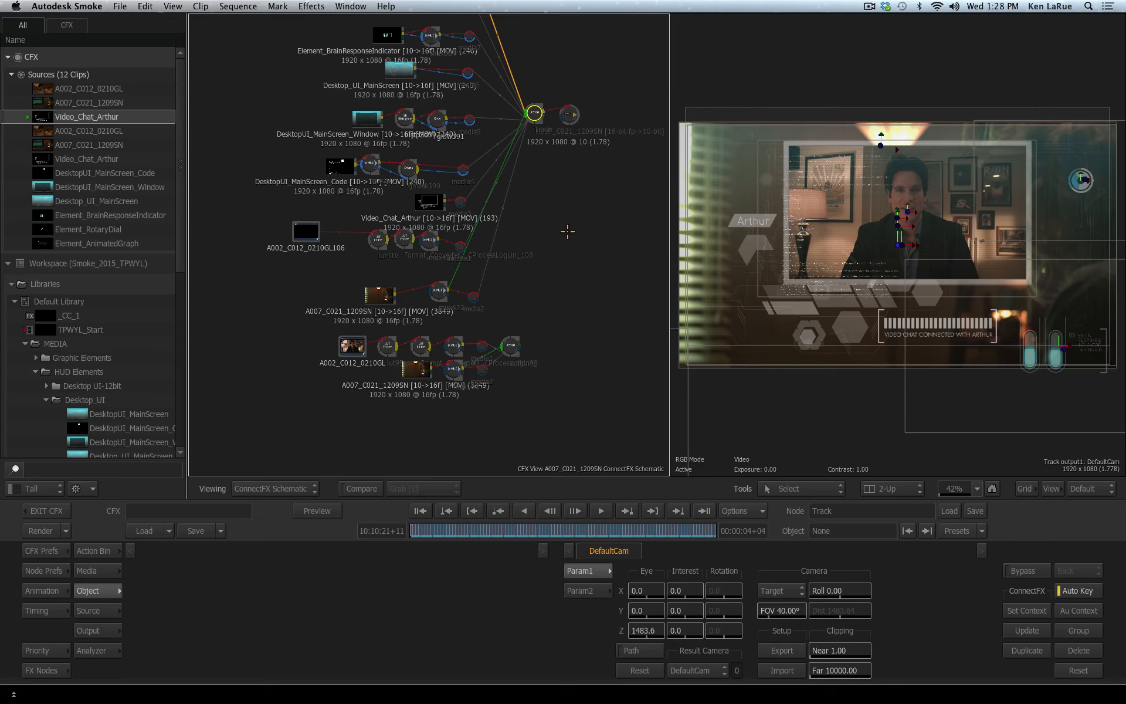
Open the Track node's Action schematic, bring all its layers into view, and show the man's image layer's parameters.
{"action": "key", "text": "F4"}
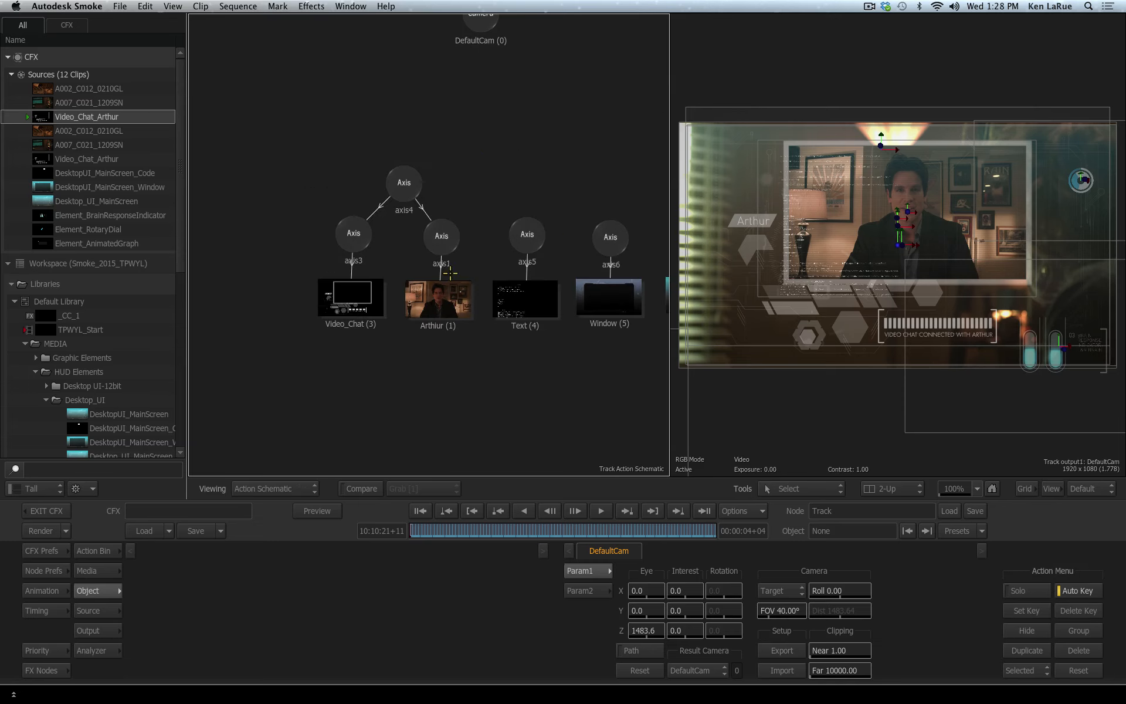
{"action": "scroll", "coordinate": [516, 357], "scroll_direction": "down", "scroll_amount": 5}
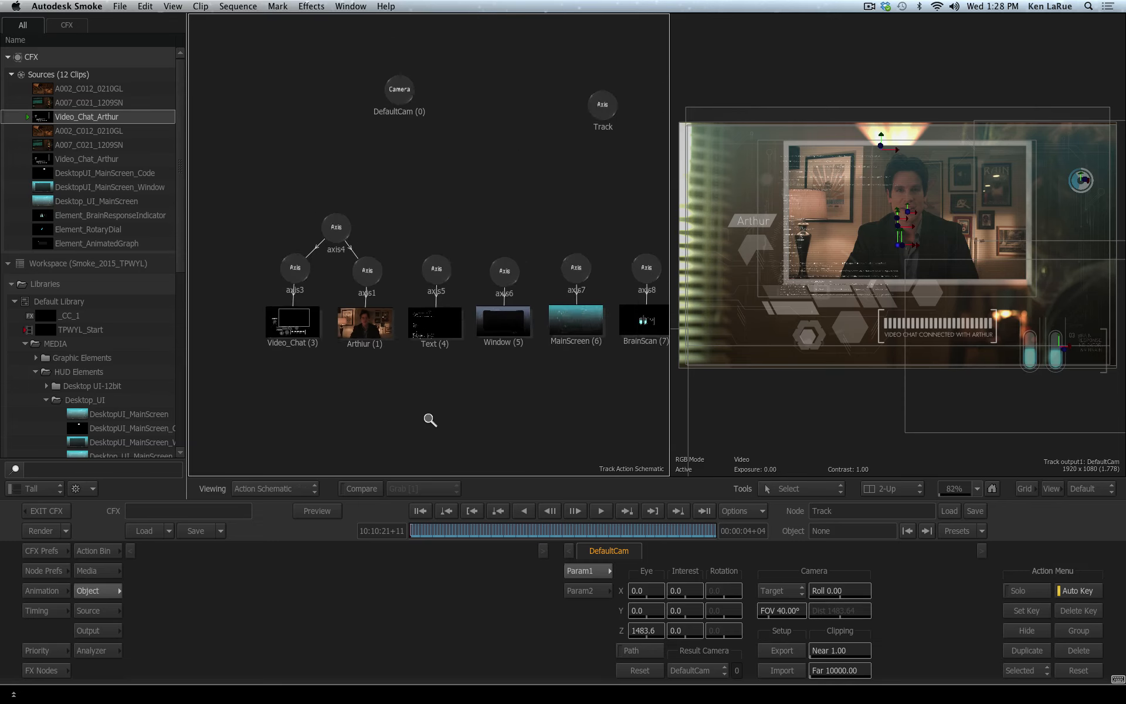
{"action": "scroll", "coordinate": [430, 420], "scroll_direction": "down", "scroll_amount": 8}
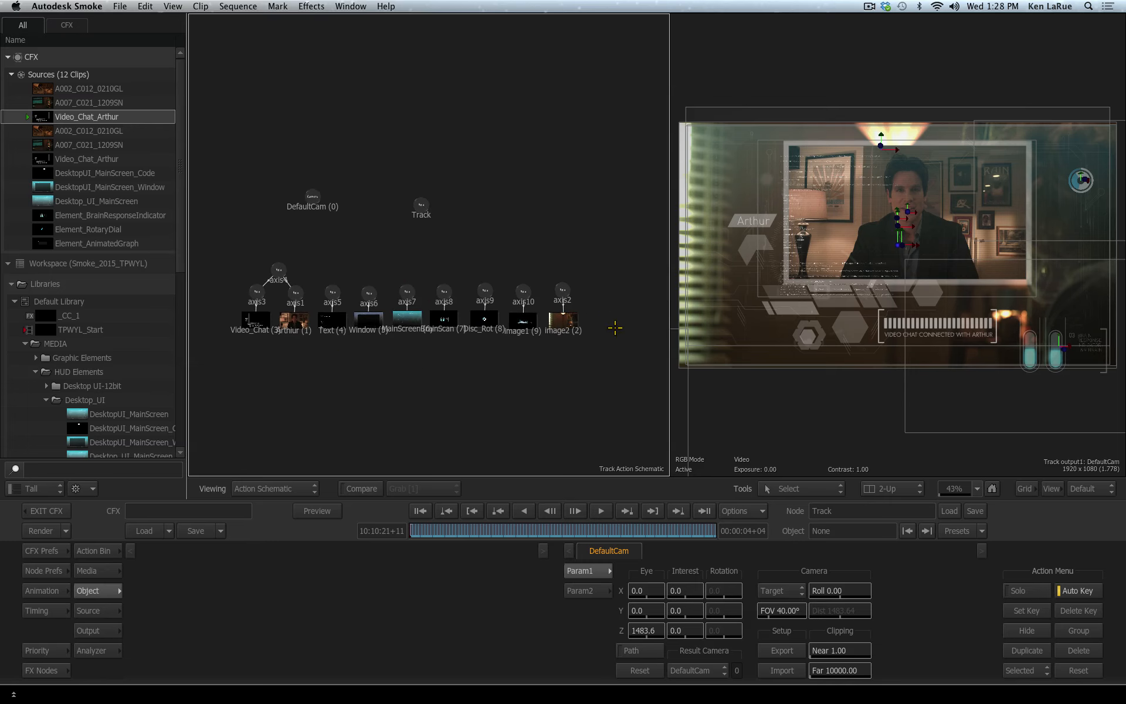
{"action": "left_click", "coordinate": [294, 321]}
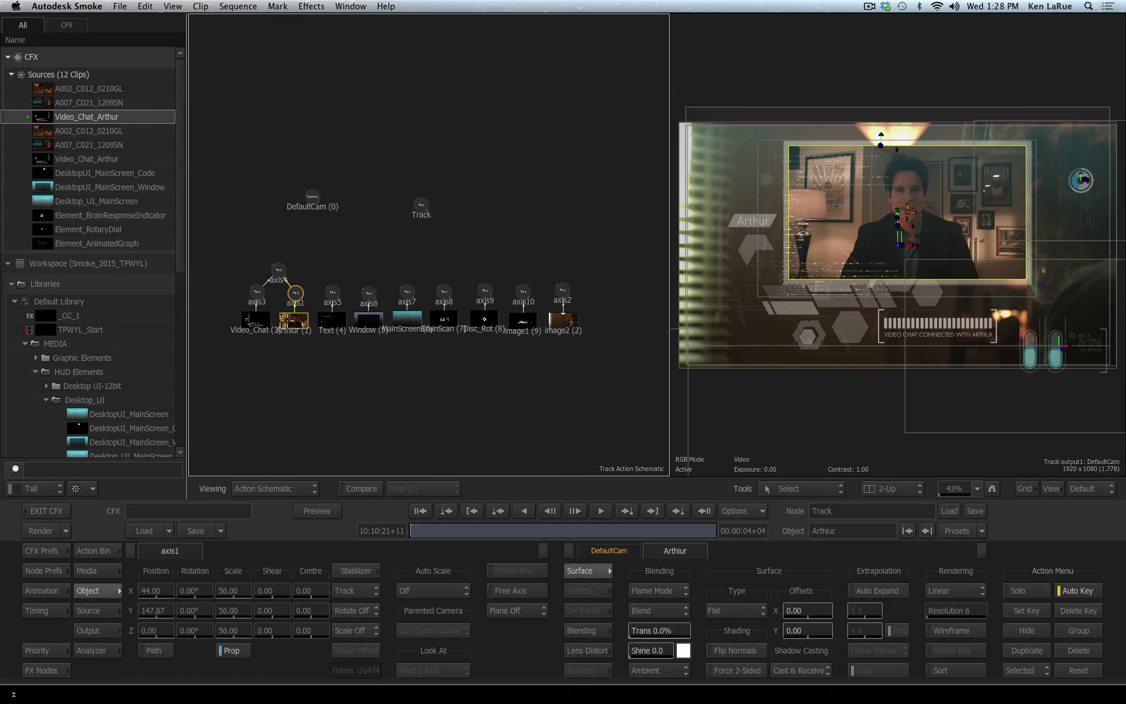
Review the surface blending of the HUD element layers and the position and scale values of their axes.
{"action": "left_click", "coordinate": [329, 320]}
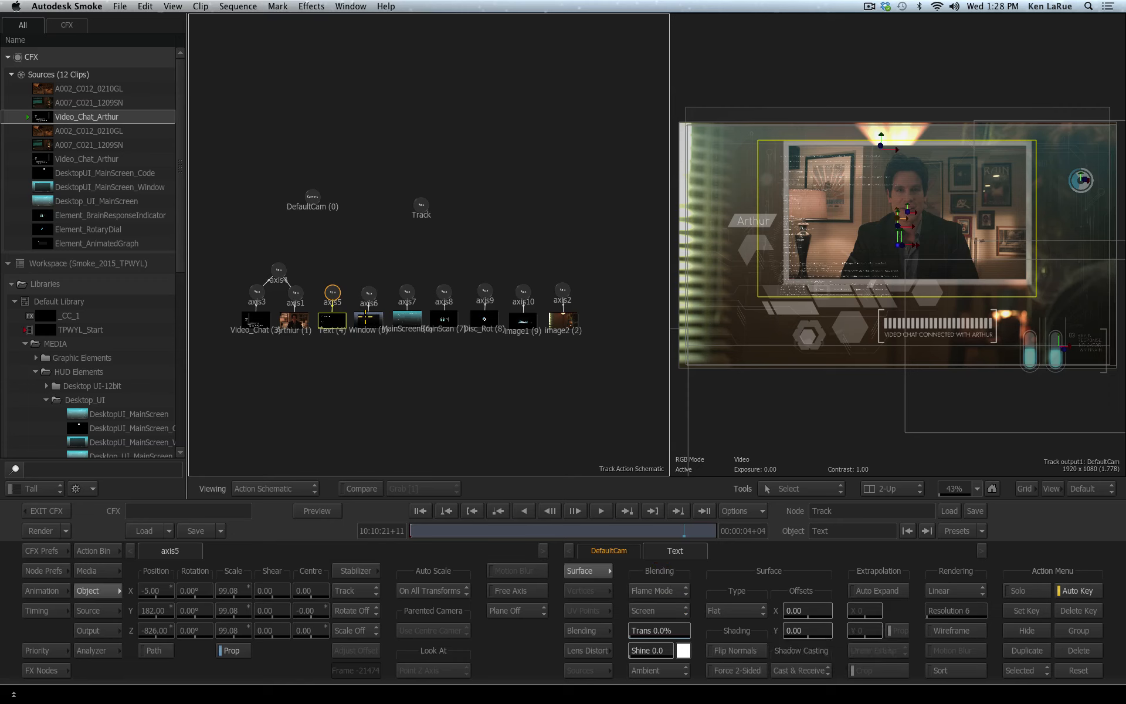
{"action": "left_click", "coordinate": [366, 319]}
{"action": "left_click", "coordinate": [443, 319]}
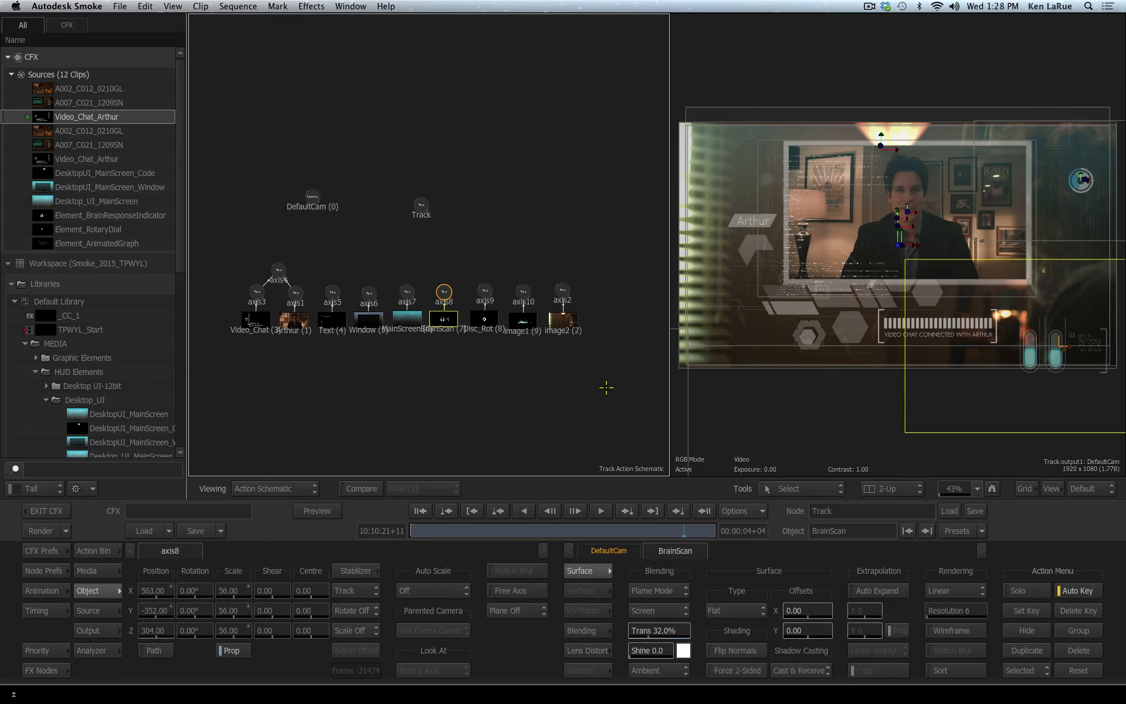
{"action": "left_click", "coordinate": [489, 316]}
{"action": "left_click", "coordinate": [522, 319]}
{"action": "left_click", "coordinate": [557, 318]}
{"action": "left_click", "coordinate": [563, 288]}
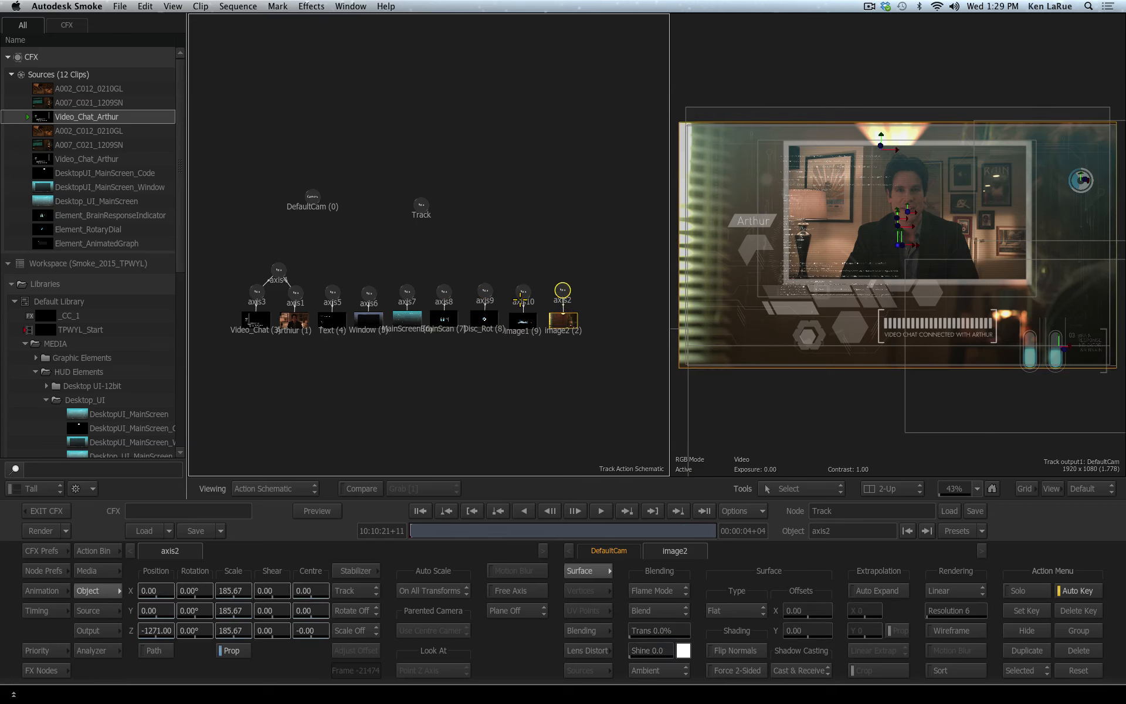
{"action": "left_click", "coordinate": [523, 292]}
{"action": "left_click", "coordinate": [486, 290]}
{"action": "left_click", "coordinate": [444, 292]}
{"action": "left_click", "coordinate": [407, 292]}
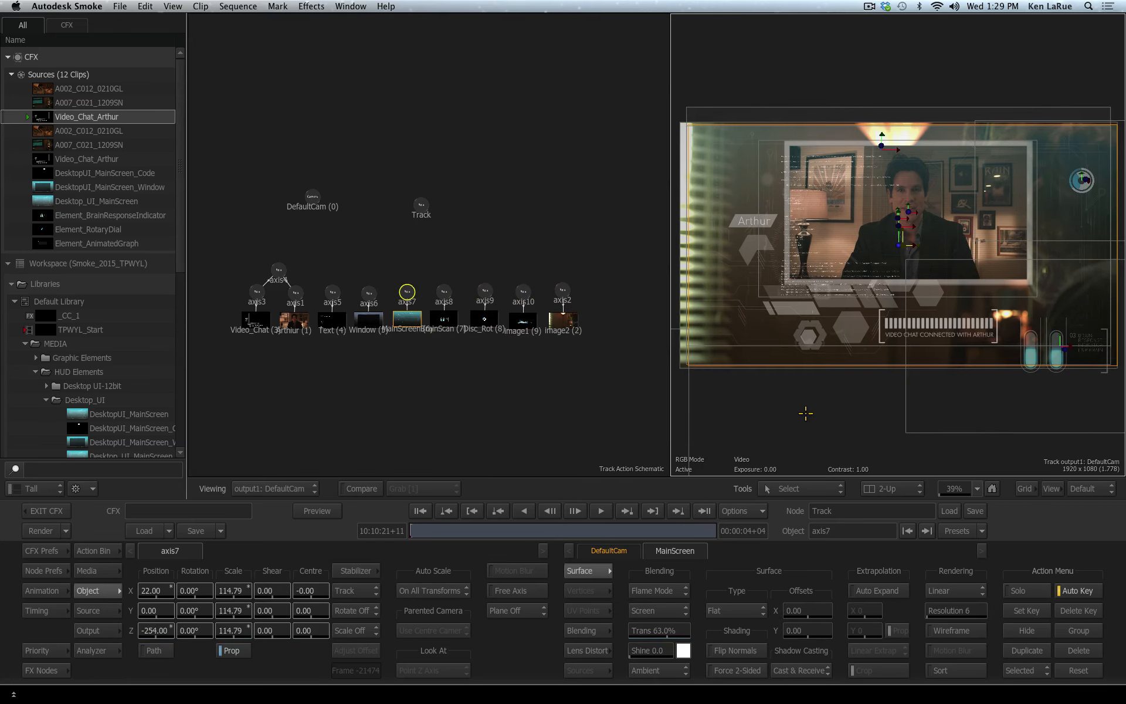
Orbit the working view to examine how the layers are spaced in Z, and return to the DefaultCam output at its original framing.
{"action": "key", "text": "F5"}
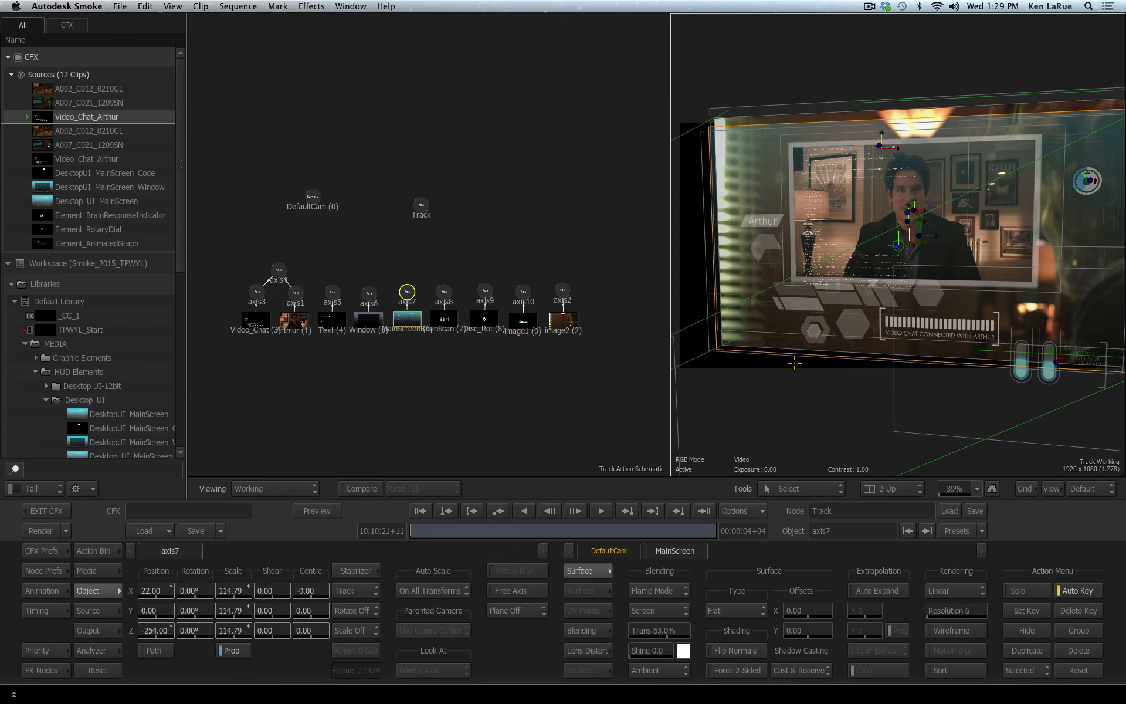
{"action": "left_click", "coordinate": [831, 490]}
{"action": "left_click", "coordinate": [831, 170]}
{"action": "left_click_drag", "start_coordinate": [1032, 246], "coordinate": [1062, 256]}
{"action": "left_click_drag", "start_coordinate": [872, 304], "coordinate": [645, 293]}
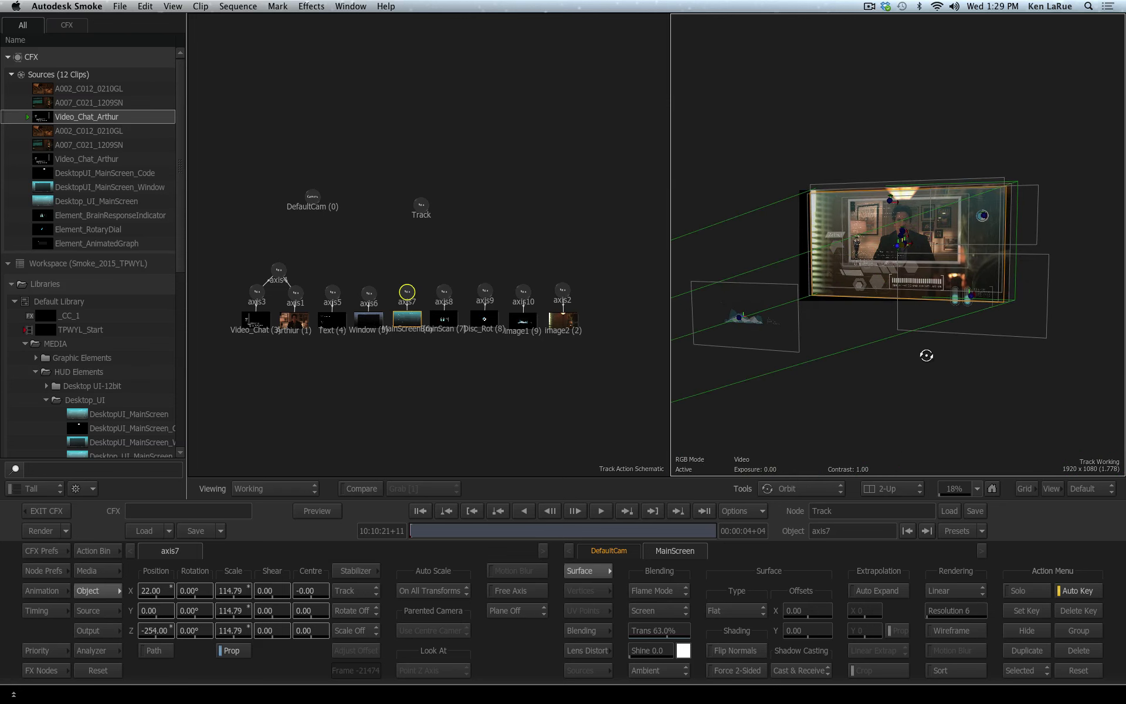
{"action": "key", "text": "F4"}
{"action": "left_click", "coordinate": [815, 488]}
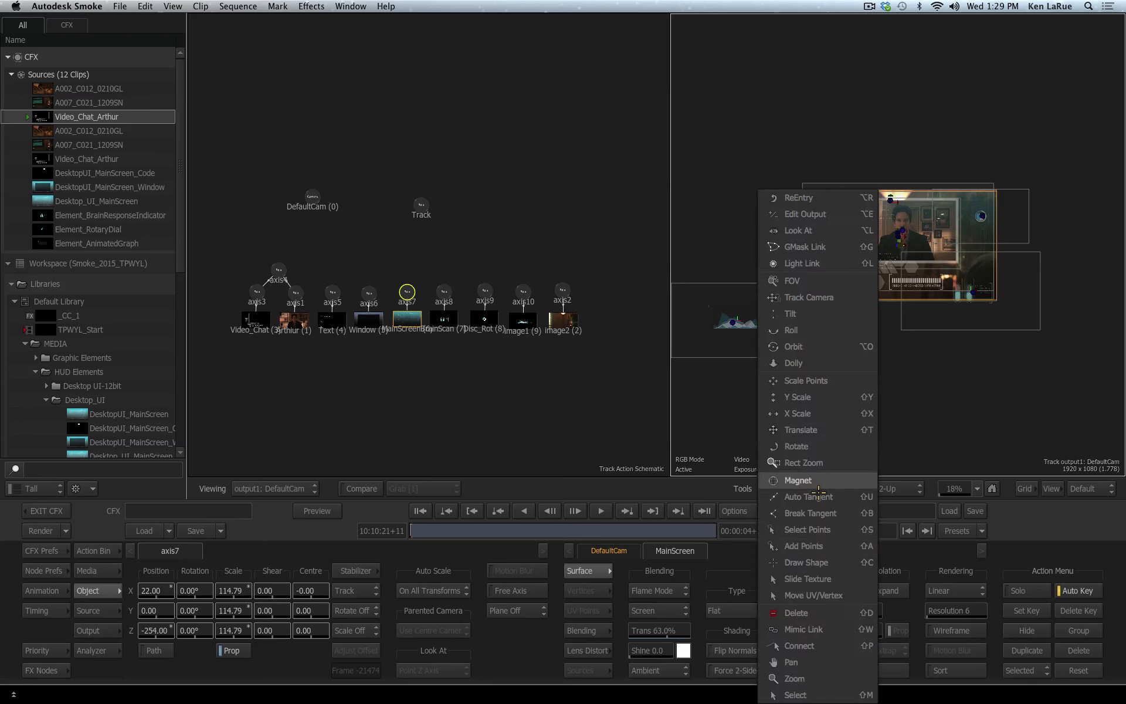
{"action": "left_click", "coordinate": [817, 678]}
{"action": "left_click", "coordinate": [977, 488]}
{"action": "left_click", "coordinate": [962, 478]}
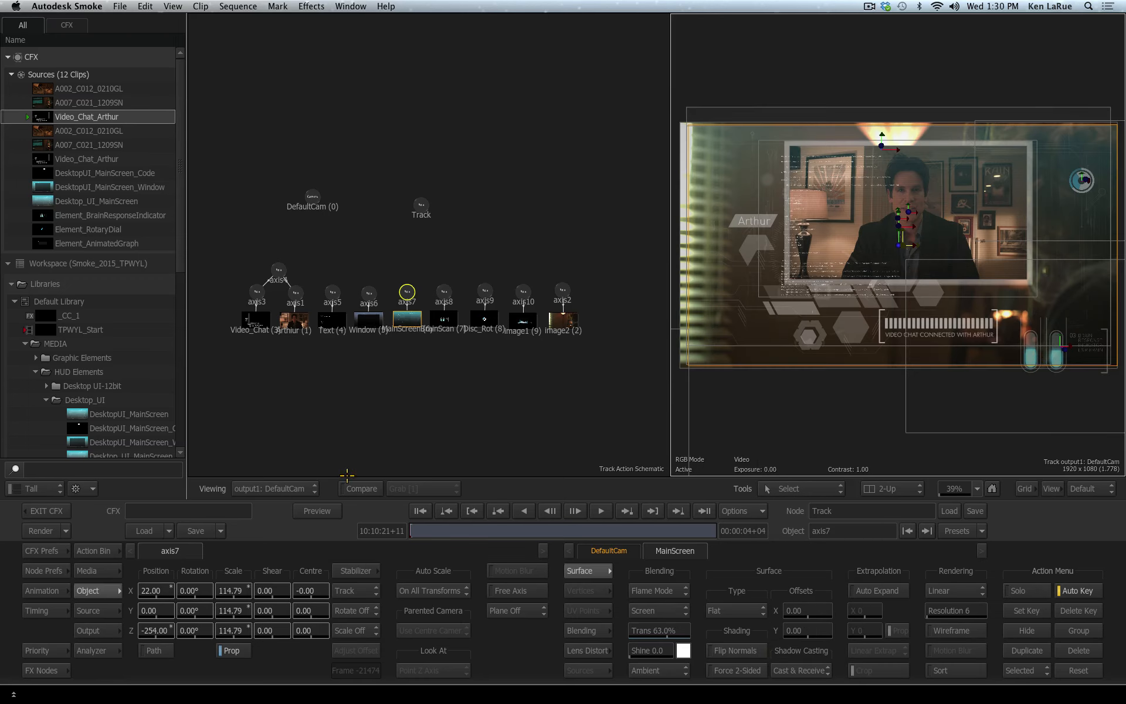
Move the Track axis above the HUD layers and parent all their axes to it, leaving out the background's axis2.
{"action": "left_click", "coordinate": [420, 206]}
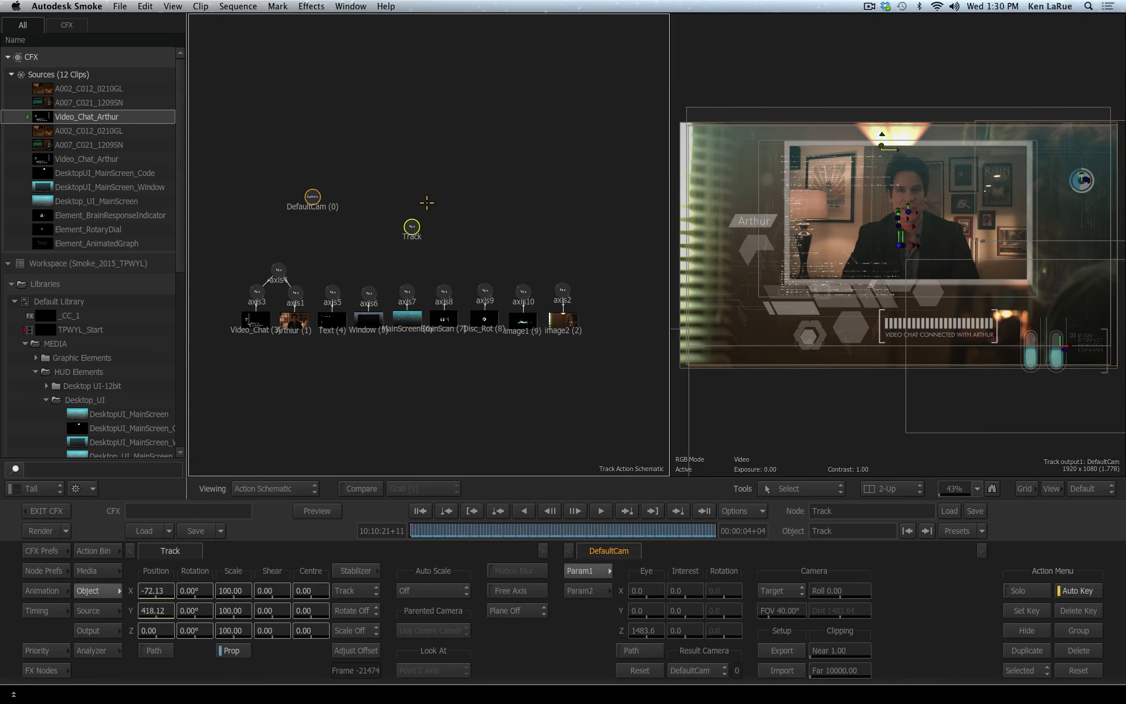
{"action": "left_click_drag", "start_coordinate": [419, 209], "coordinate": [416, 222]}
{"action": "left_click_drag", "start_coordinate": [416, 223], "coordinate": [383, 232]}
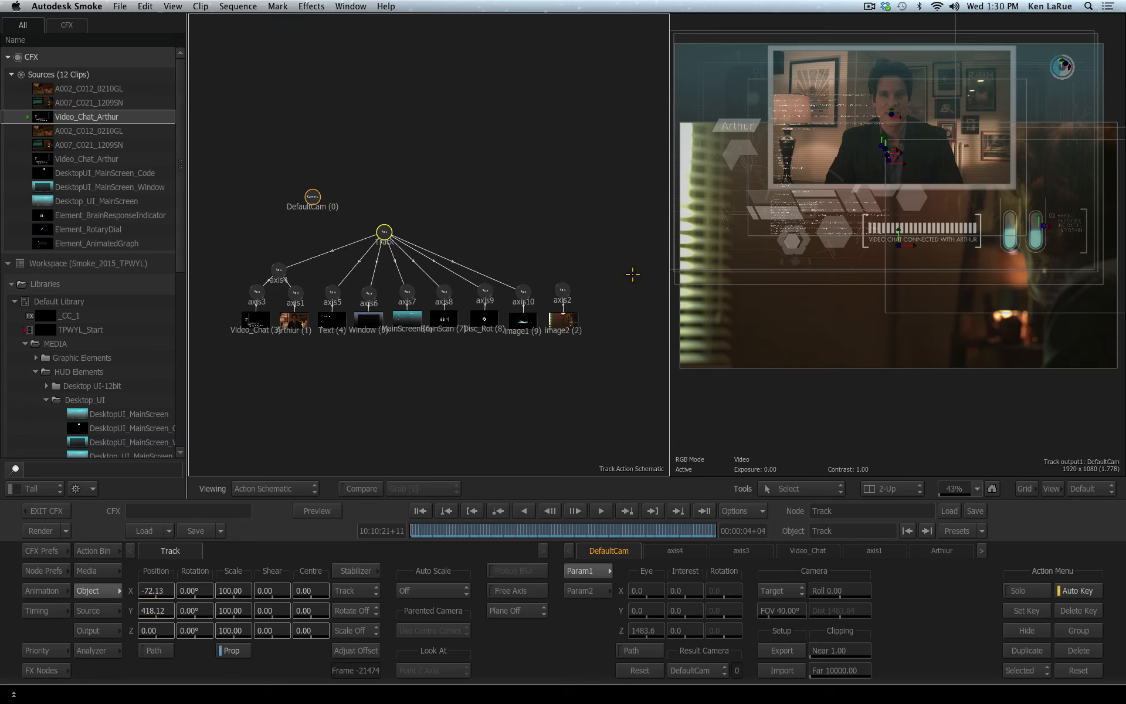
Add a new Axis as parent above the Track axis and open its parameters.
{"action": "left_click", "coordinate": [101, 552]}
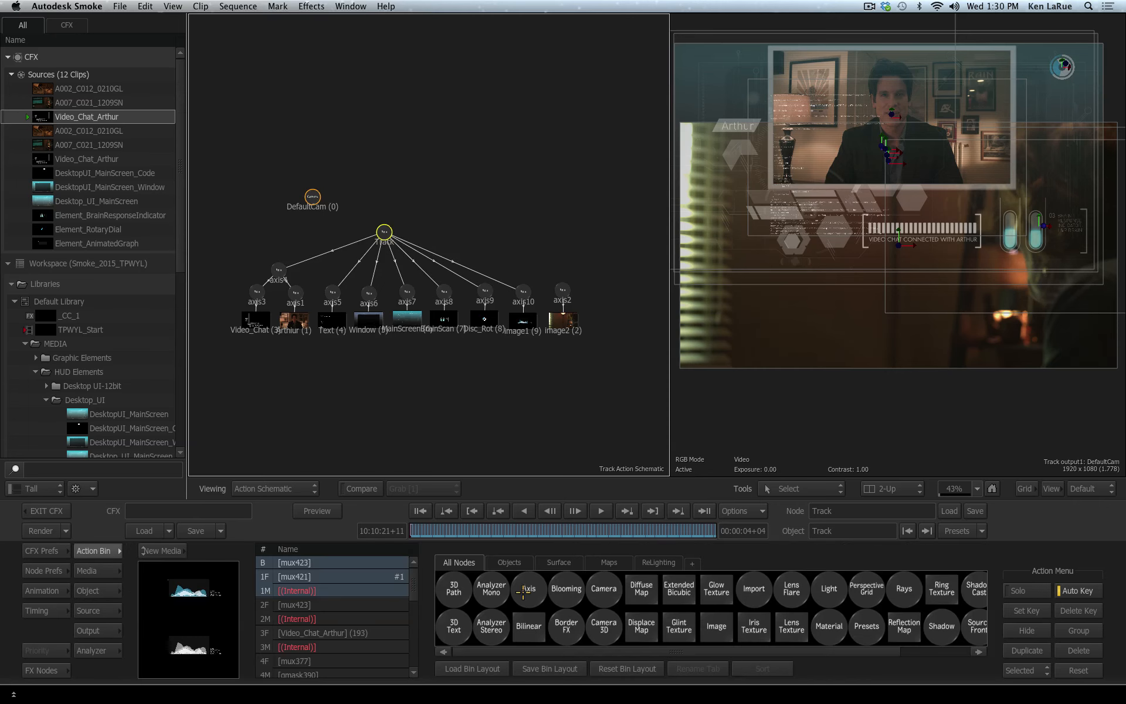
{"action": "left_click_drag", "start_coordinate": [524, 592], "coordinate": [383, 191]}
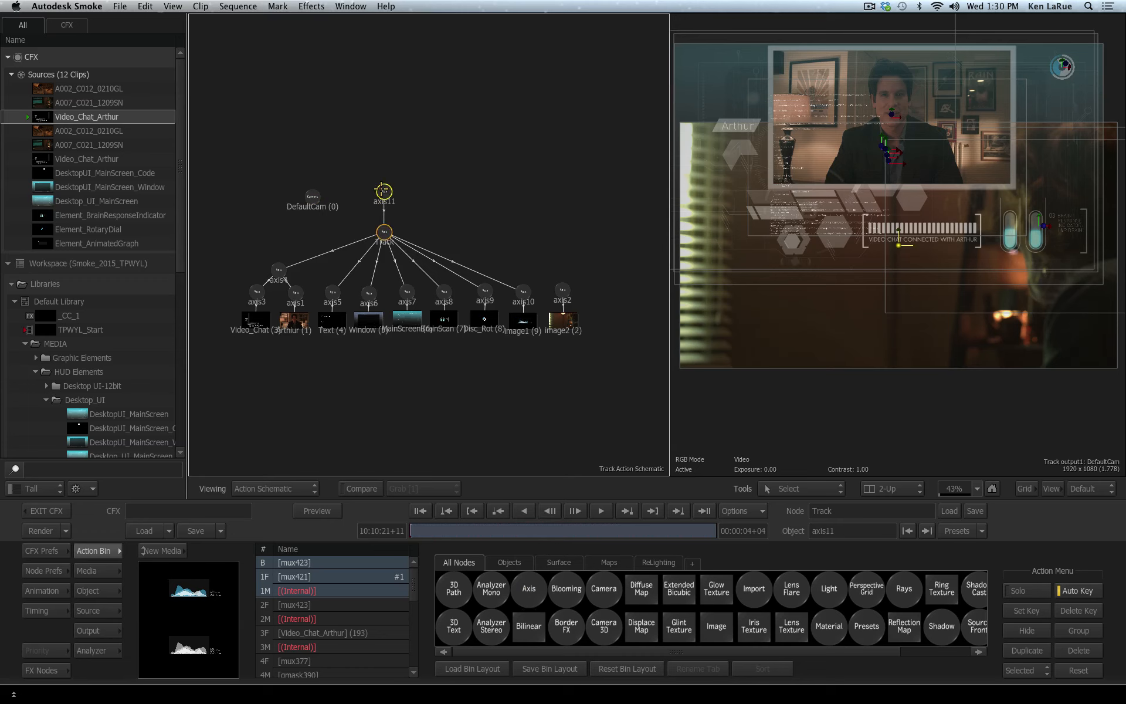
{"action": "double_click", "coordinate": [384, 192]}
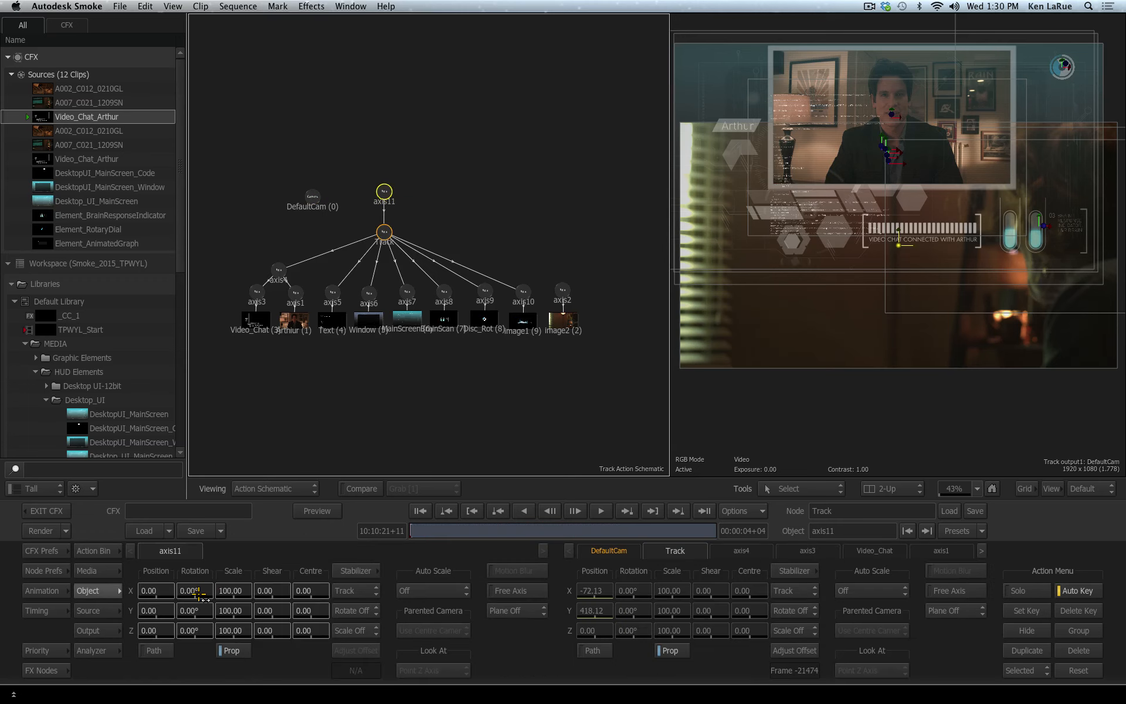
Set the new parent axis to scale 70, X position -188 and Y rotation 35°.
{"action": "mouse_move", "coordinate": [203, 609]}
{"action": "left_mouse_down"}
{"action": "mouse_move", "coordinate": [234, 607]}
{"action": "mouse_move", "coordinate": [214, 613]}
{"action": "left_mouse_up"}
{"action": "left_click_drag", "start_coordinate": [151, 594], "coordinate": [85, 595]}
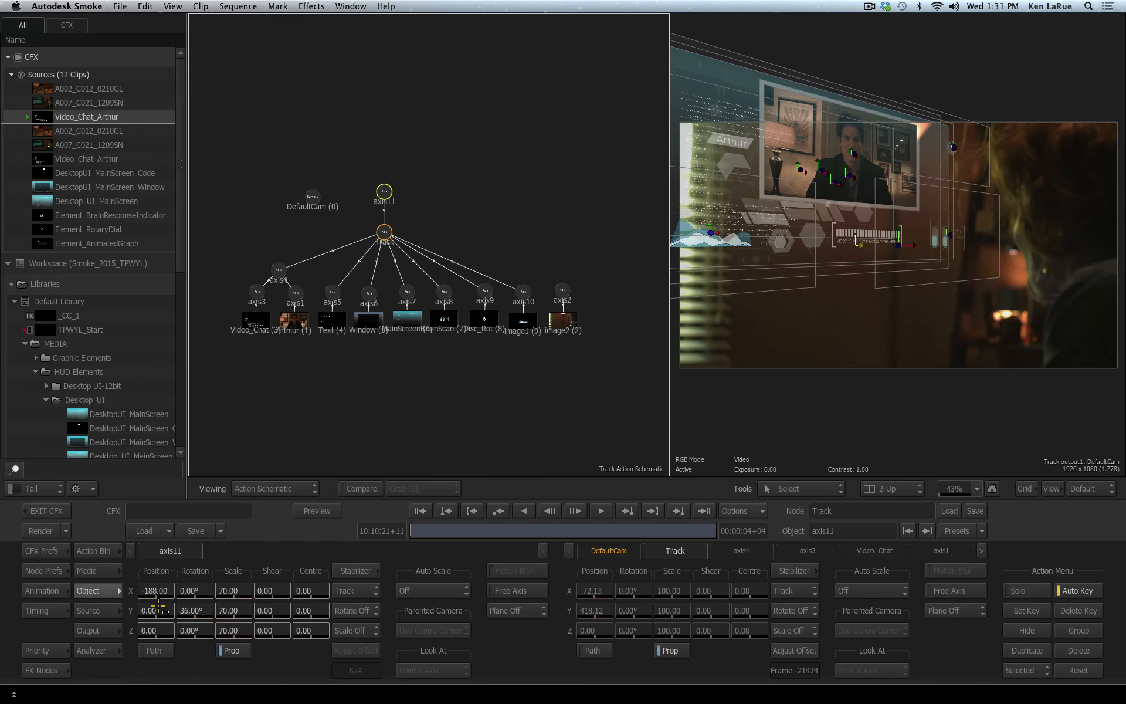
{"action": "mouse_move", "coordinate": [201, 611]}
{"action": "left_mouse_down"}
{"action": "mouse_move", "coordinate": [185, 621]}
{"action": "mouse_move", "coordinate": [199, 619]}
{"action": "left_mouse_up"}
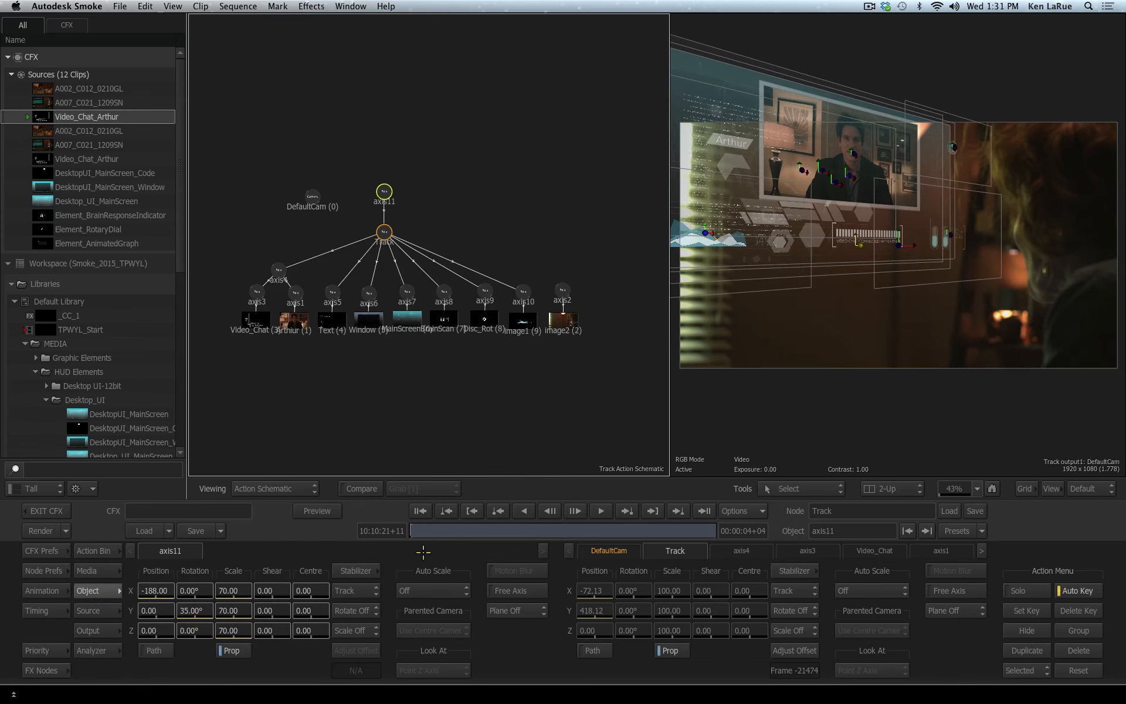
Scrub through the clip to check the tracked HUD, return to the first frame, and set the parent axis's Y position to -87.
{"action": "left_click_drag", "start_coordinate": [536, 528], "coordinate": [684, 531]}
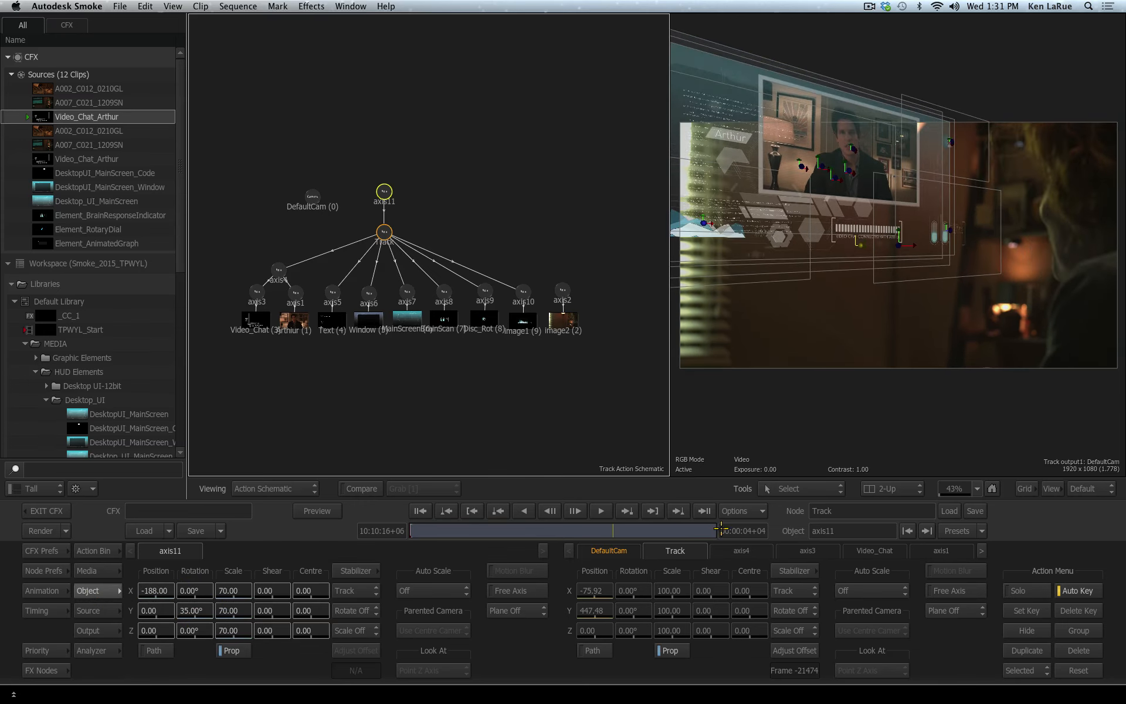
{"action": "left_click_drag", "start_coordinate": [468, 541], "coordinate": [191, 546]}
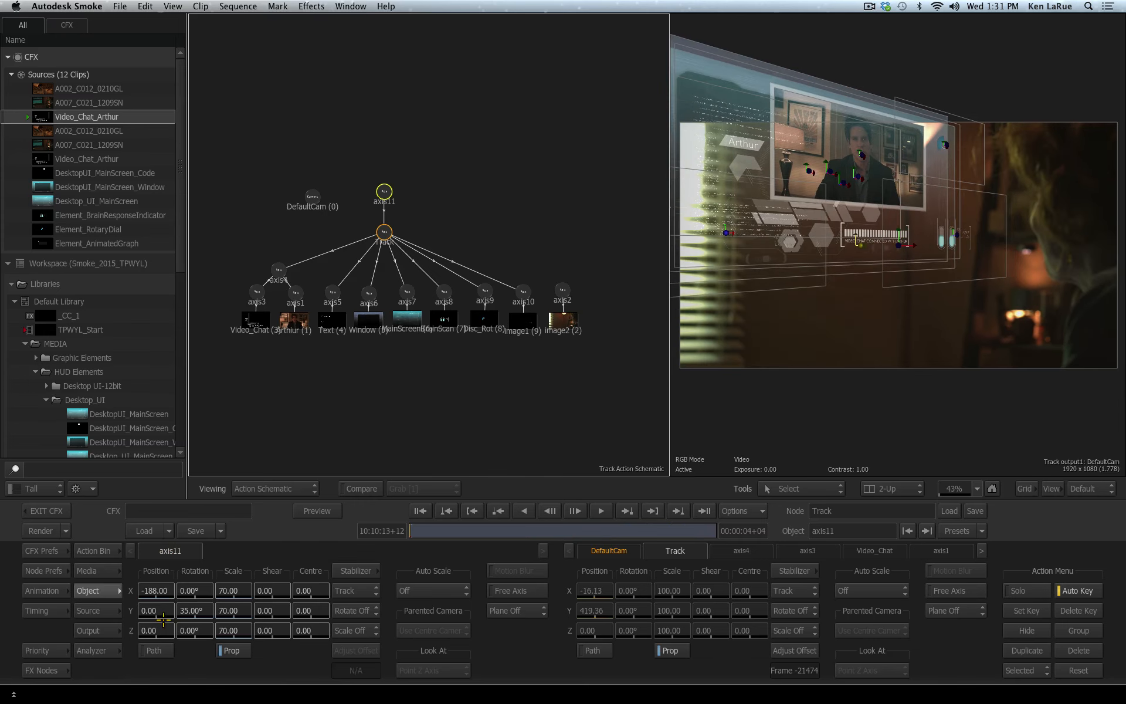
{"action": "left_click_drag", "start_coordinate": [144, 611], "coordinate": [93, 613]}
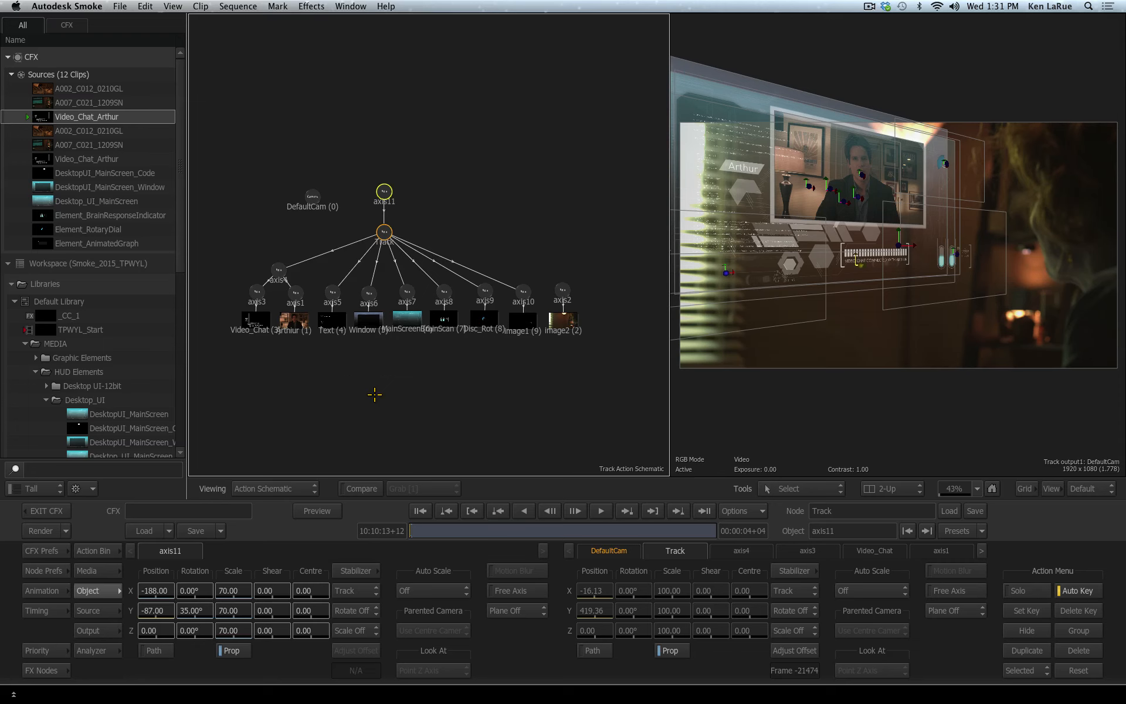
Open the Action output settings and examine the available output types and the Comp and Z-Depth outputs.
{"action": "left_click", "coordinate": [96, 631]}
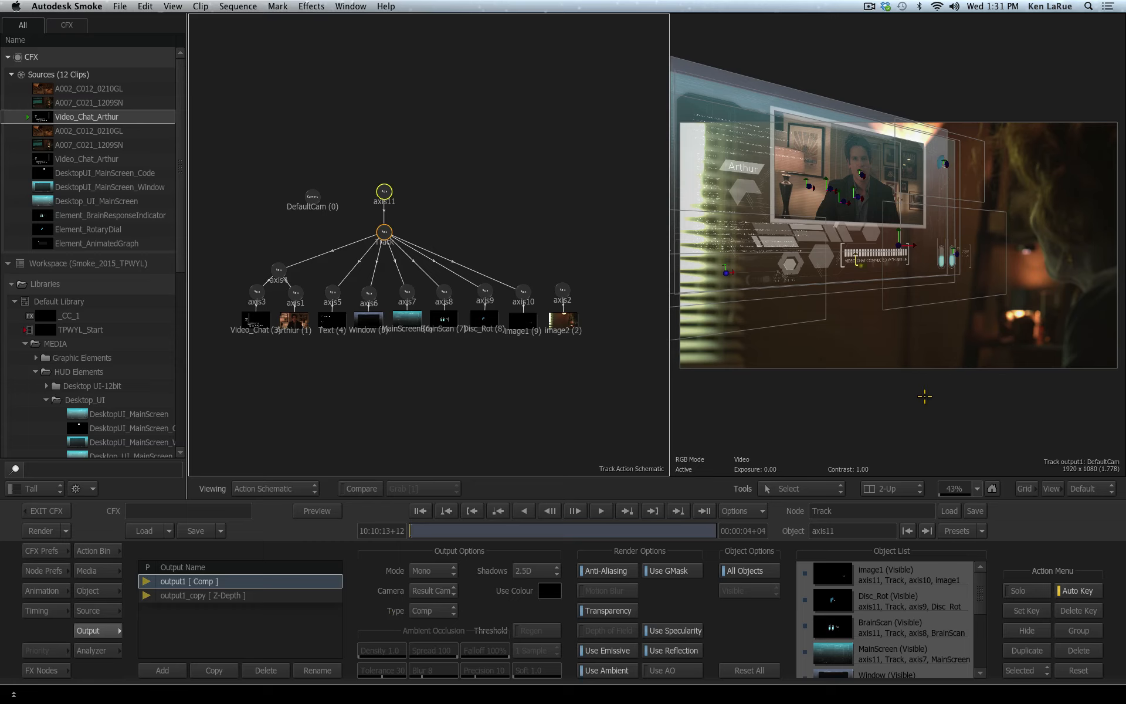
{"action": "left_click", "coordinate": [431, 610]}
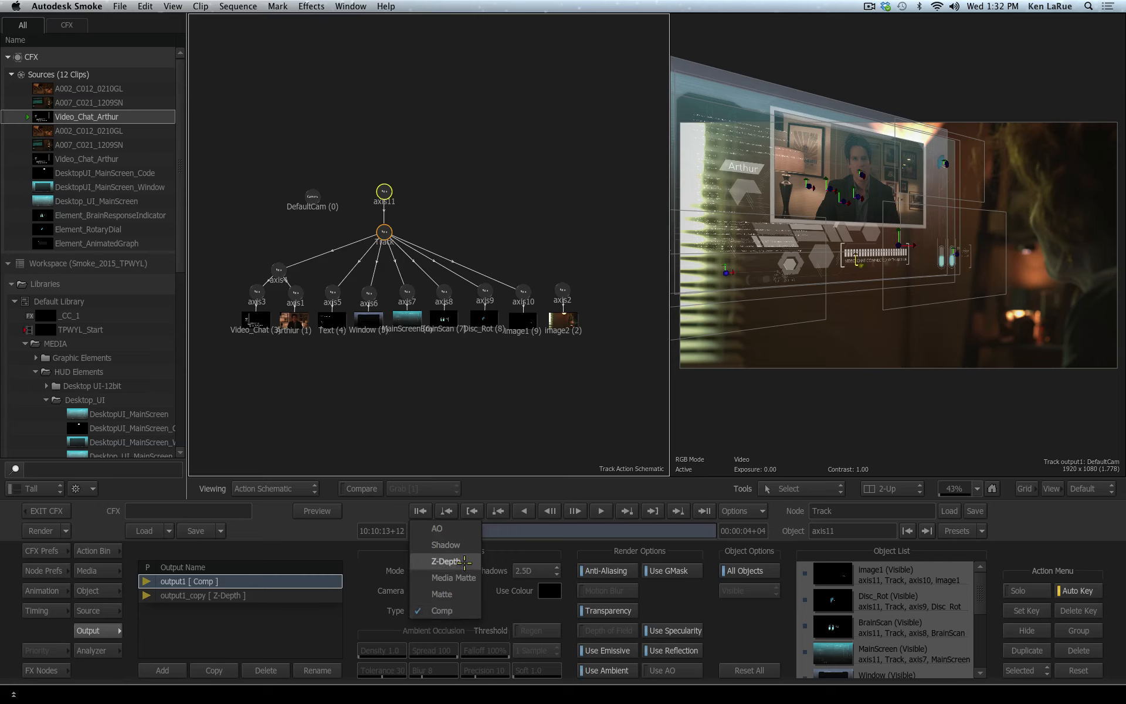
{"action": "left_click", "coordinate": [491, 598]}
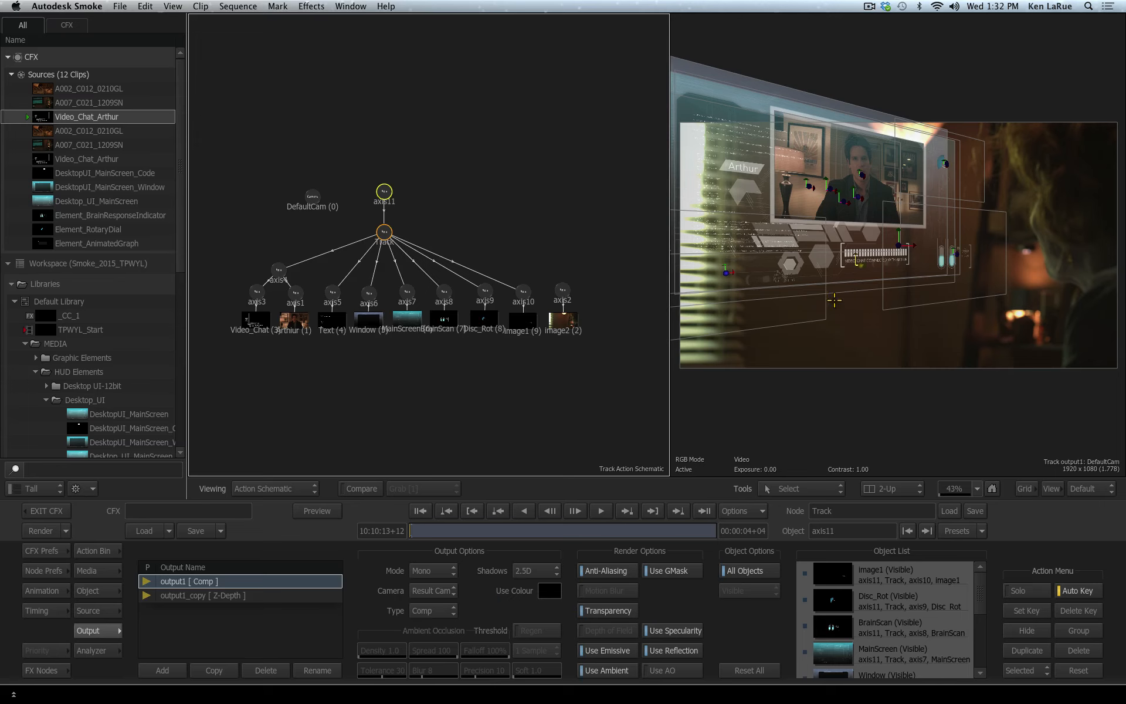
{"action": "left_click", "coordinate": [210, 593]}
{"action": "left_click", "coordinate": [214, 581]}
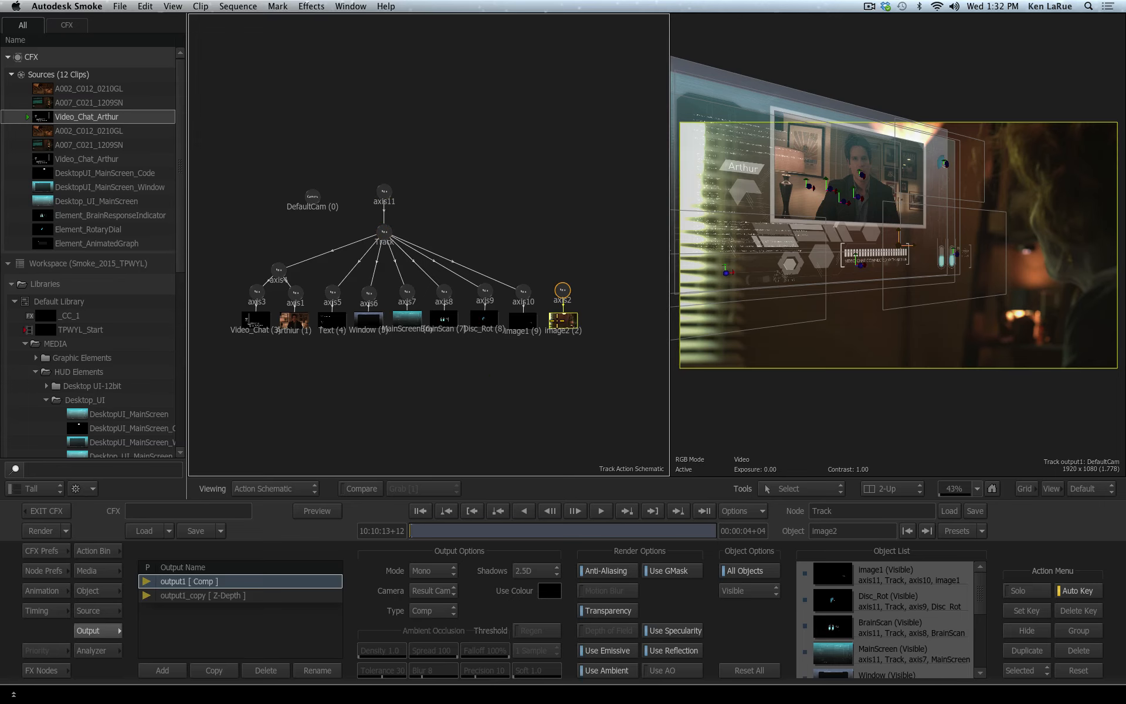
Hide the background image2 layer, and compare the Z-Depth and Comp outputs in the viewer.
{"action": "left_click", "coordinate": [564, 320]}
{"action": "key", "text": "h"}
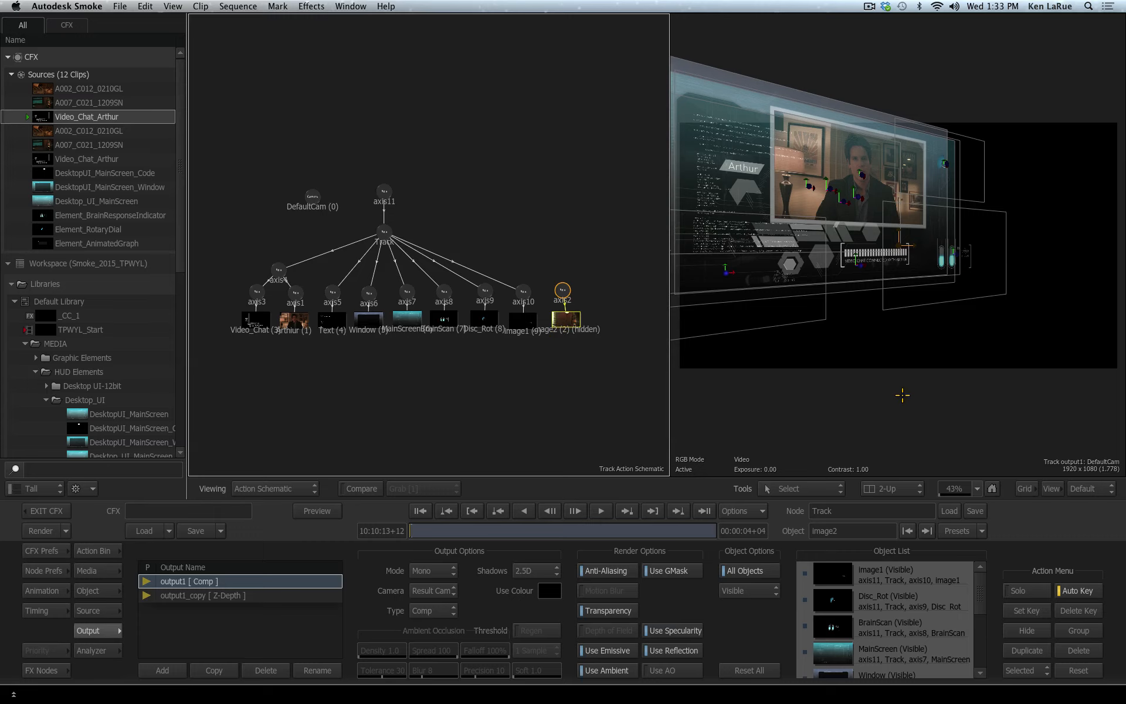
{"action": "key", "text": "F4"}
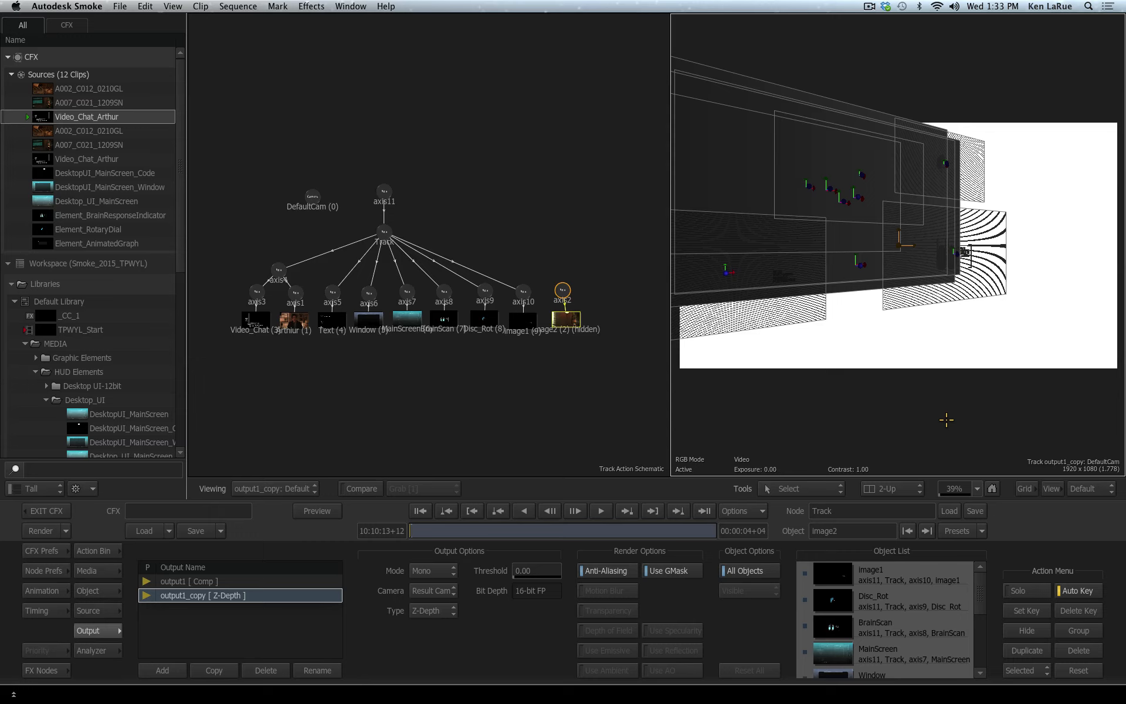
{"action": "left_click", "coordinate": [453, 403]}
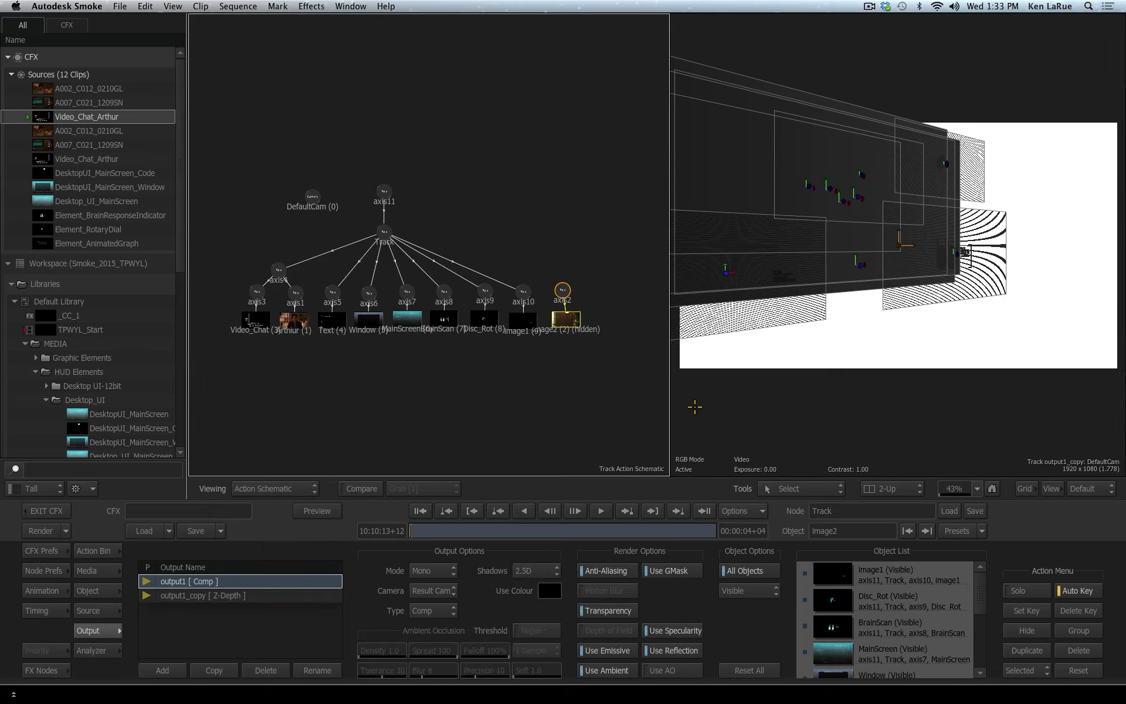
{"action": "left_click", "coordinate": [744, 417]}
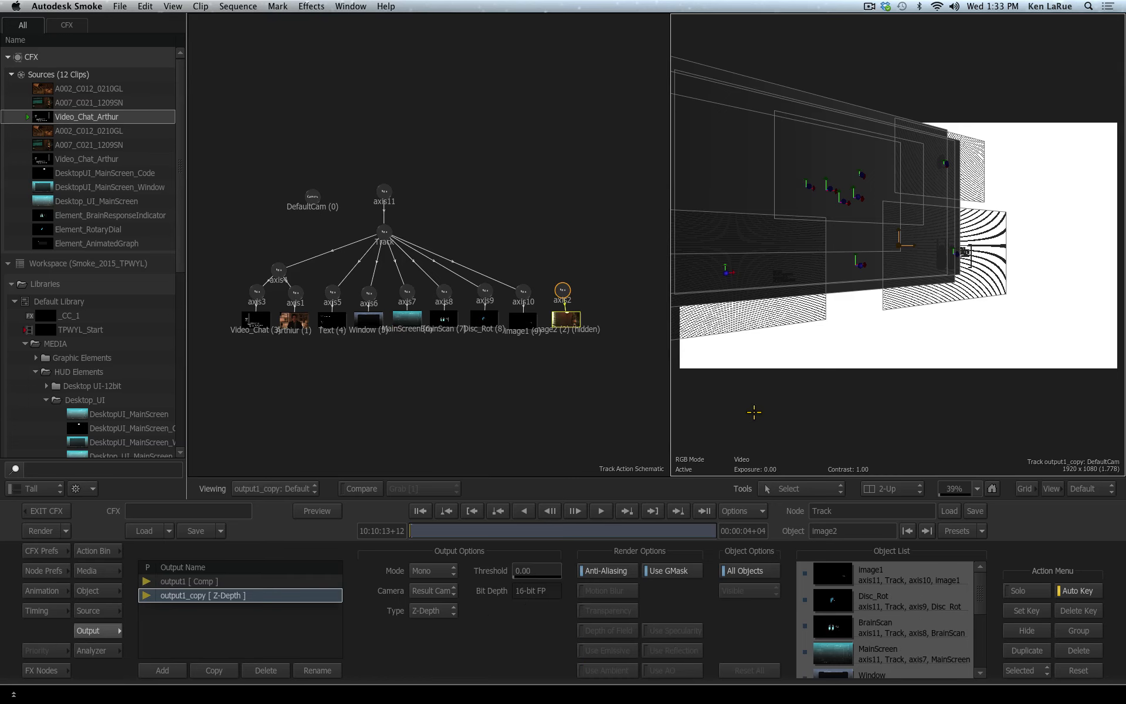
{"action": "key", "text": "F4"}
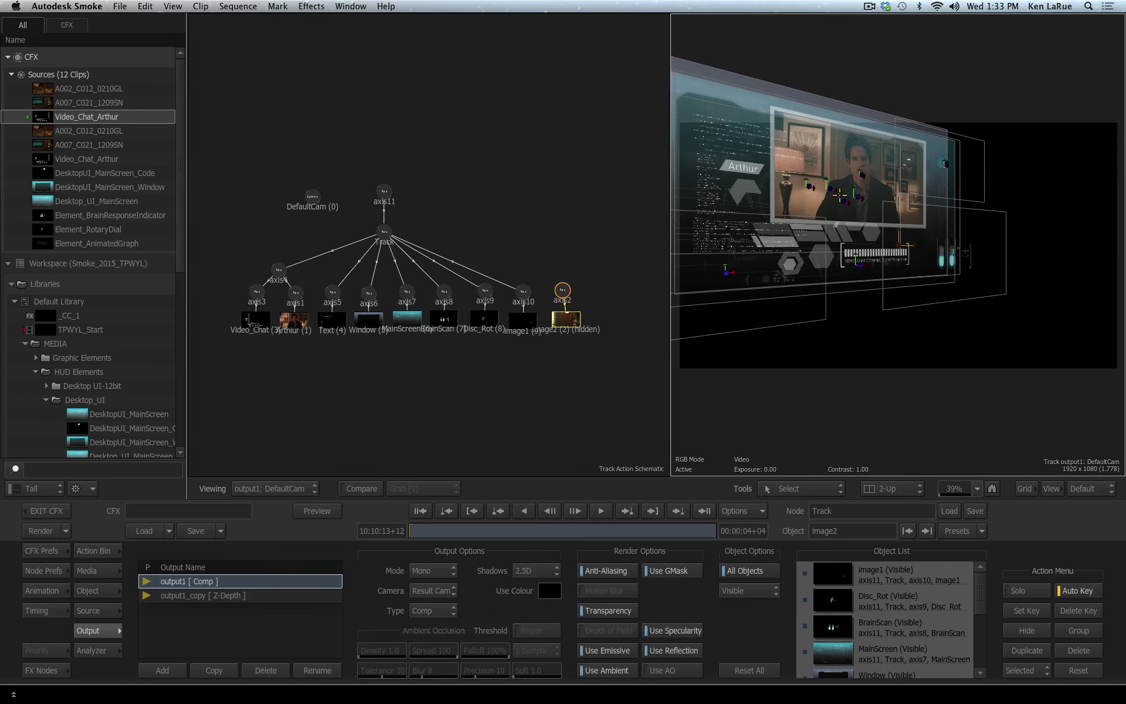
{"action": "left_click", "coordinate": [487, 392]}
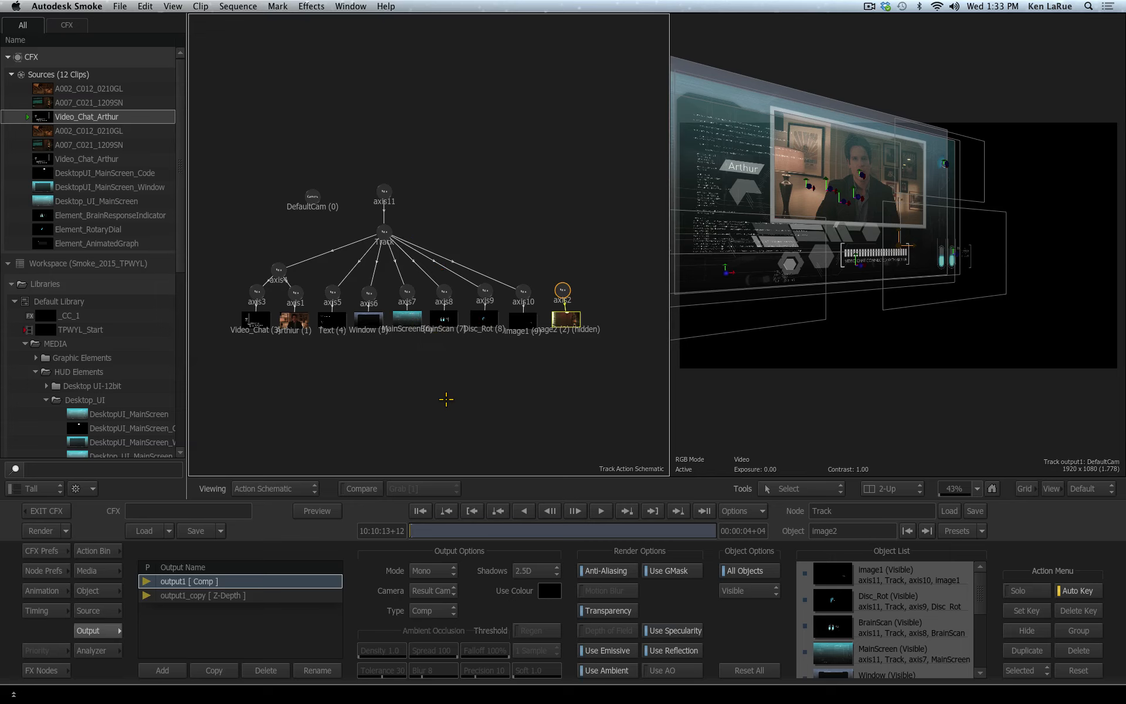
Return to the ConnectFX schematic and frame the Track Action node with space around its outputs.
{"action": "key", "text": "Escape"}
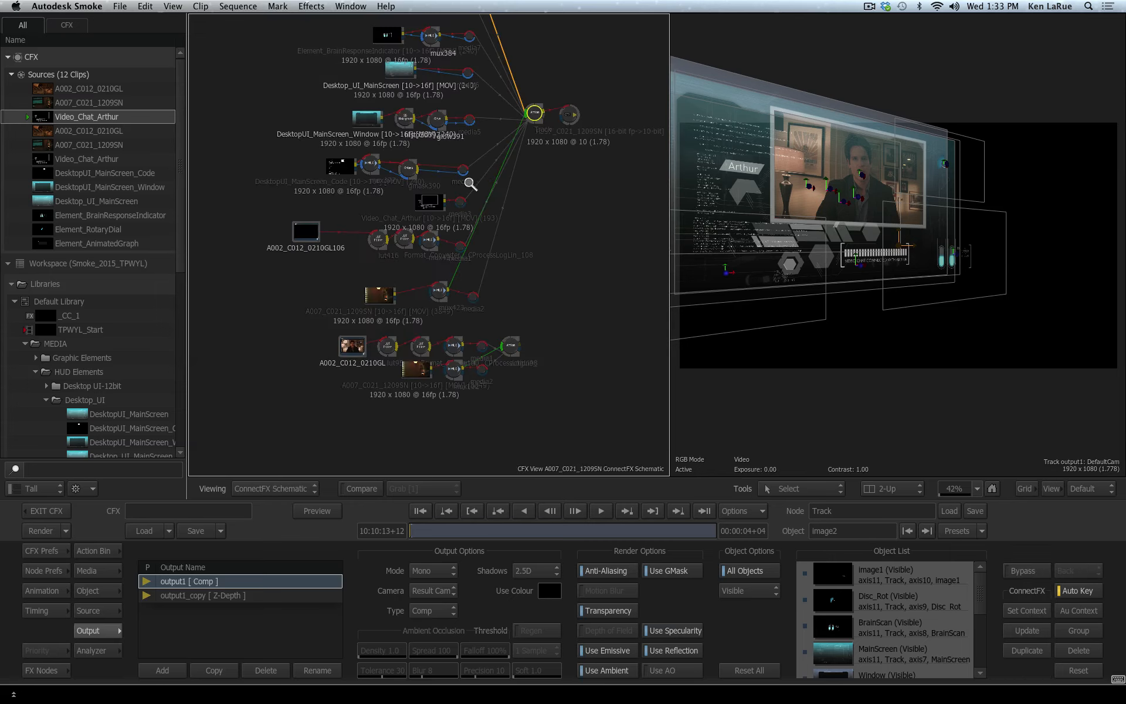
{"action": "left_click_drag", "start_coordinate": [471, 183], "coordinate": [609, 163]}
{"action": "left_click", "coordinate": [443, 138]}
{"action": "left_click_drag", "start_coordinate": [447, 133], "coordinate": [450, 158]}
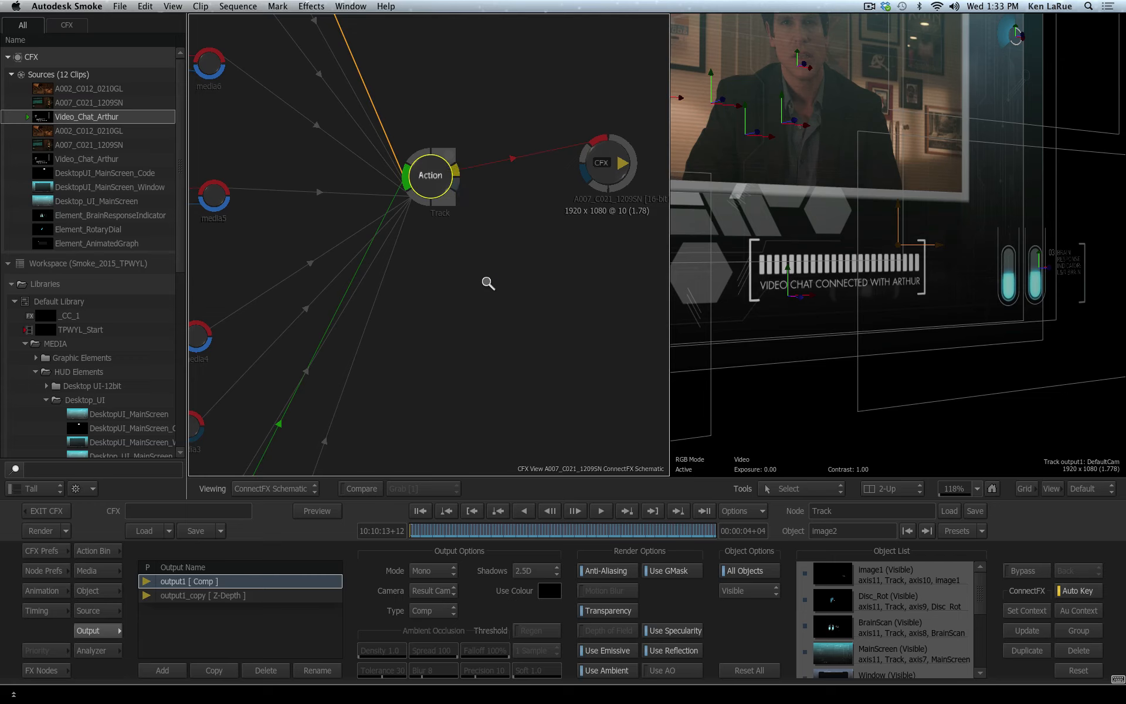
{"action": "scroll", "coordinate": [487, 282], "scroll_direction": "down", "scroll_amount": 5}
Add a Depth of Field node to the ConnectFX schematic near the Track Action node.
{"action": "left_click", "coordinate": [46, 670]}
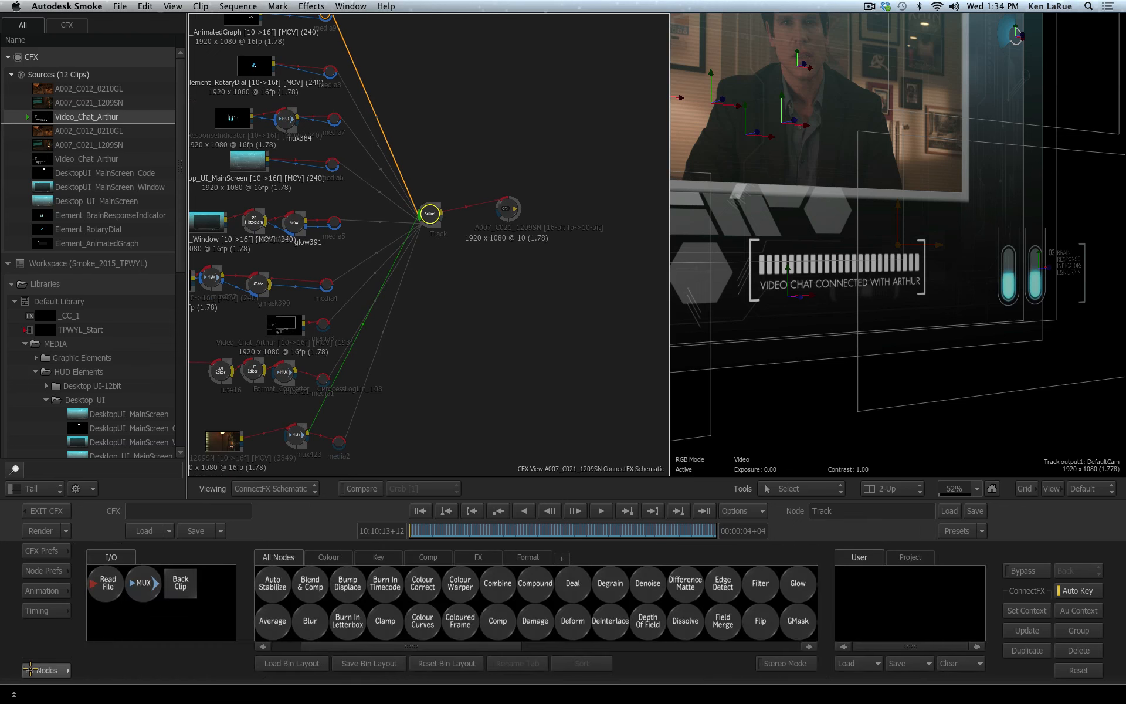
{"action": "key", "text": "d"}
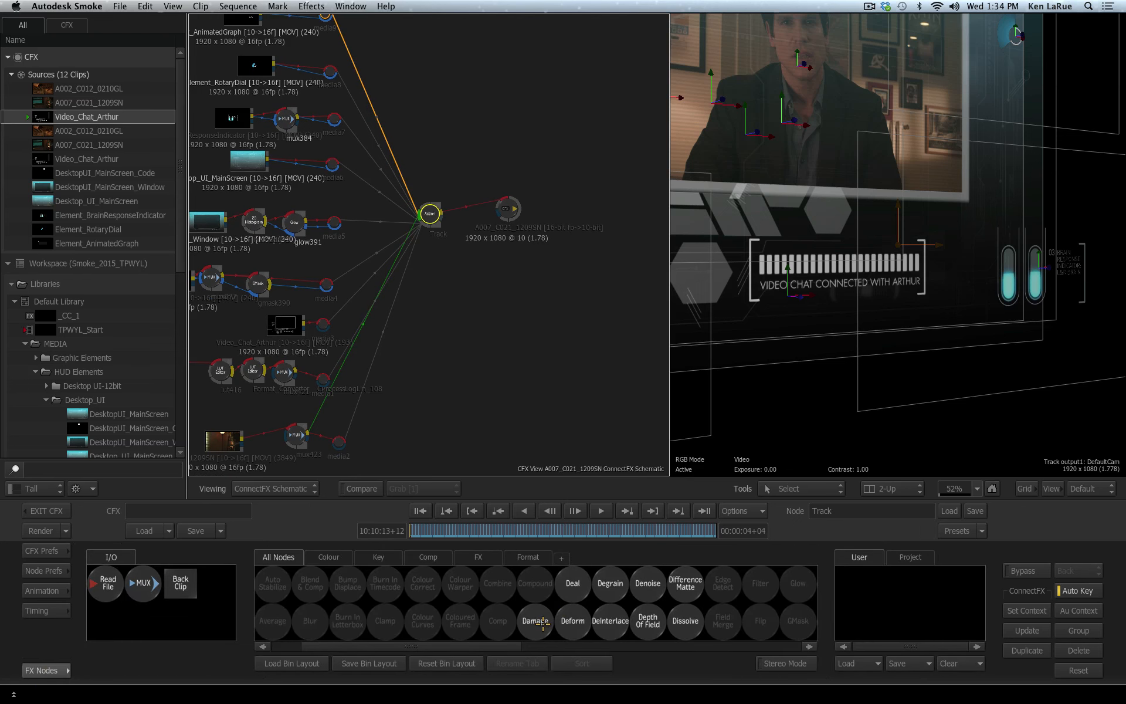
{"action": "left_click", "coordinate": [648, 620]}
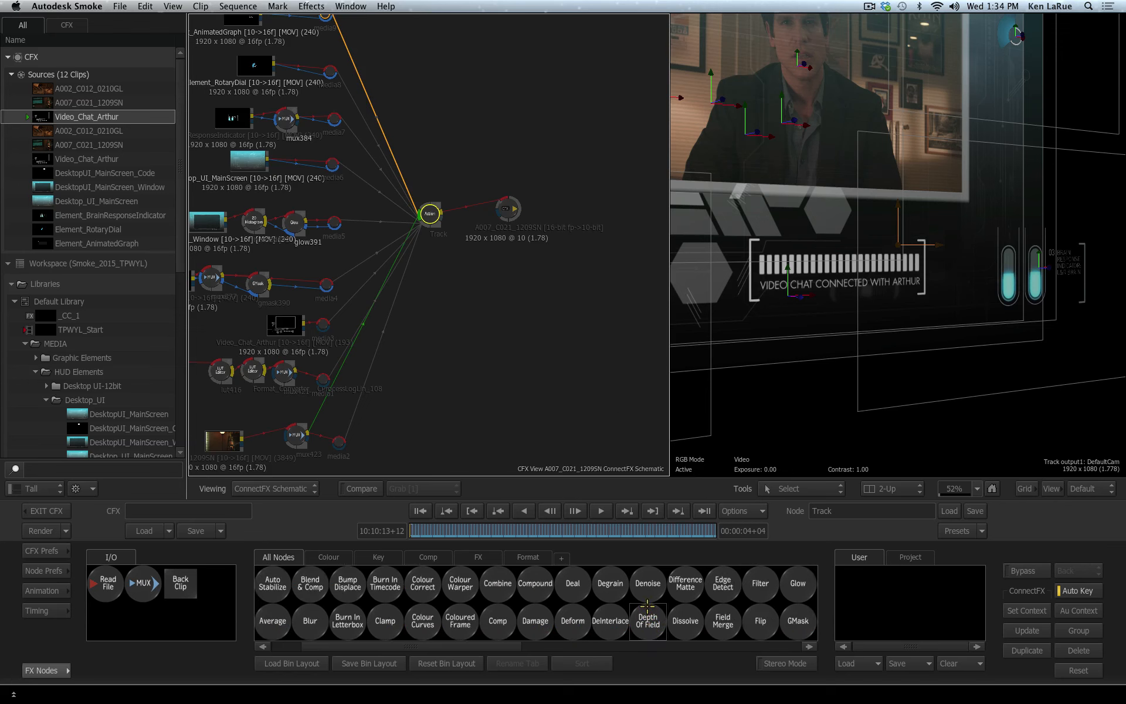
{"action": "left_click", "coordinate": [539, 304]}
{"action": "left_click_drag", "start_coordinate": [538, 304], "coordinate": [489, 230]}
Place the Depth of Field node beside Track, and connect Track's Comp output to its front input and the Z-Depth output to its depth input.
{"action": "left_click_drag", "start_coordinate": [491, 228], "coordinate": [588, 184]}
{"action": "left_click_drag", "start_coordinate": [467, 136], "coordinate": [610, 155]}
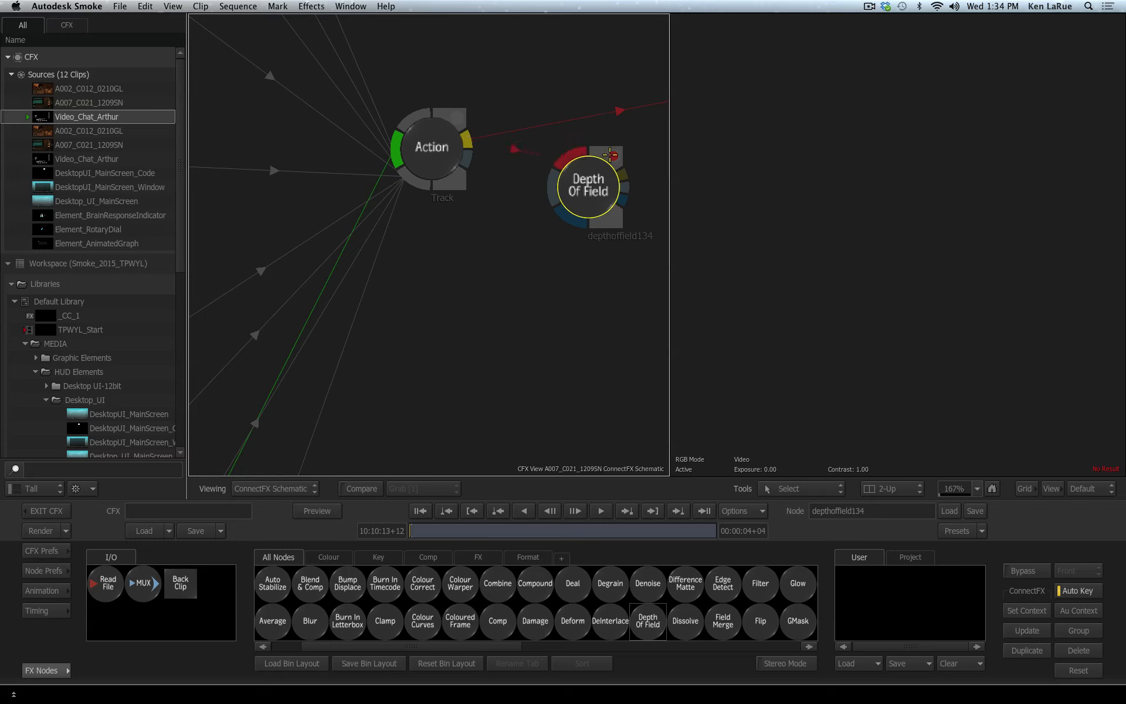
{"action": "left_click_drag", "start_coordinate": [465, 159], "coordinate": [588, 184]}
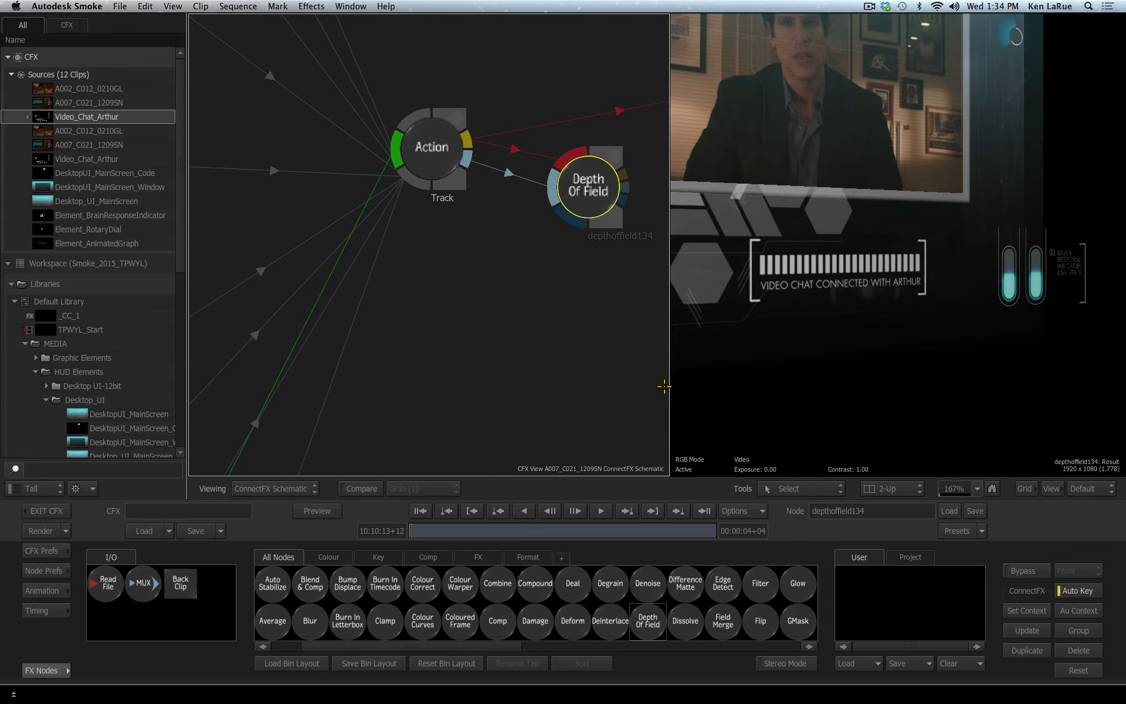
Enlarge the result viewer, then open the Depth of Field node's settings and set its blur width and height to 165.
{"action": "left_click_drag", "start_coordinate": [669, 387], "coordinate": [453, 396]}
{"action": "left_click_drag", "start_coordinate": [804, 325], "coordinate": [765, 335]}
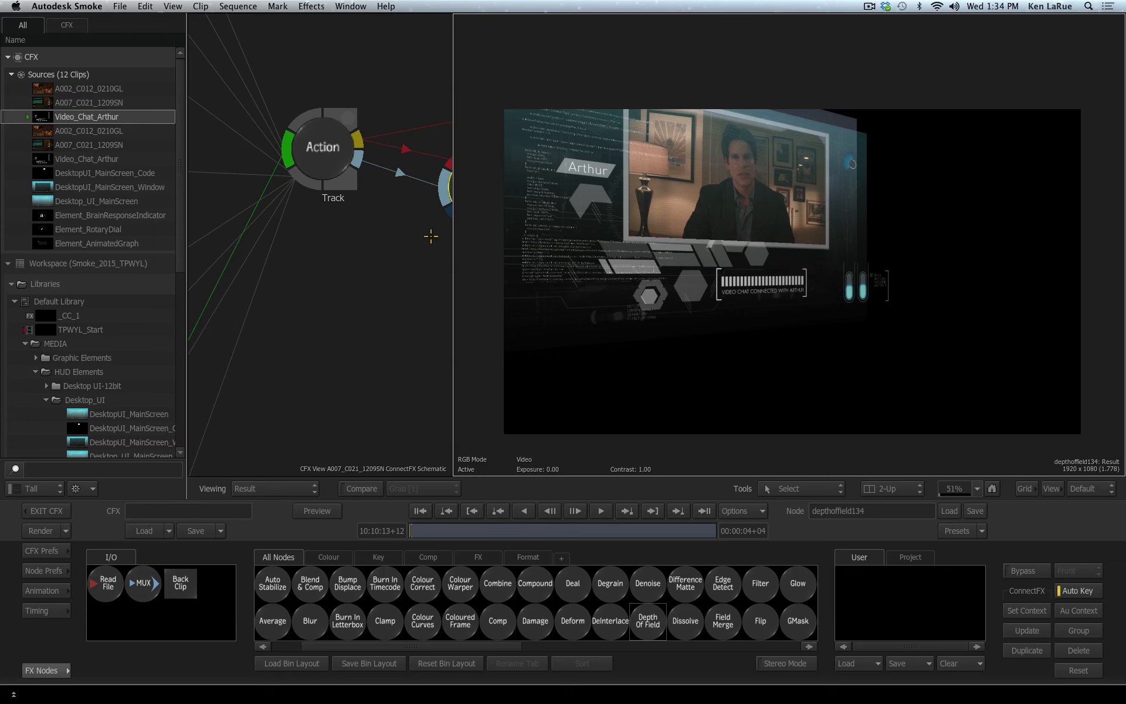
{"action": "left_click_drag", "start_coordinate": [396, 235], "coordinate": [259, 320]}
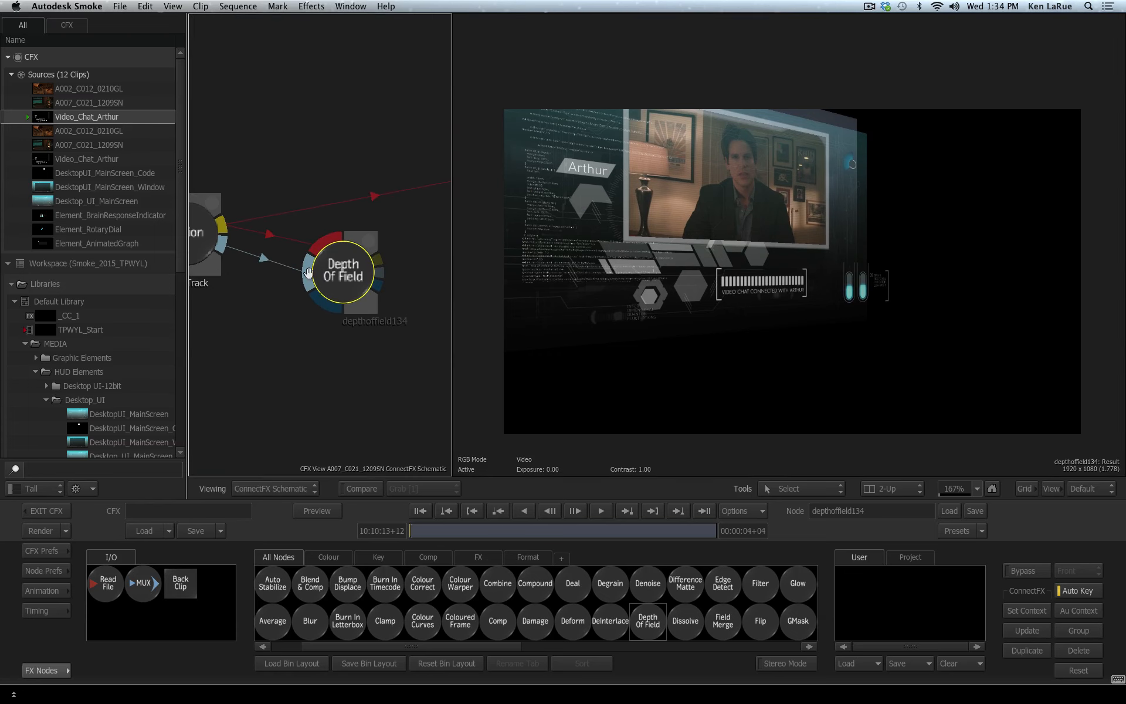
{"action": "double_click", "coordinate": [343, 267]}
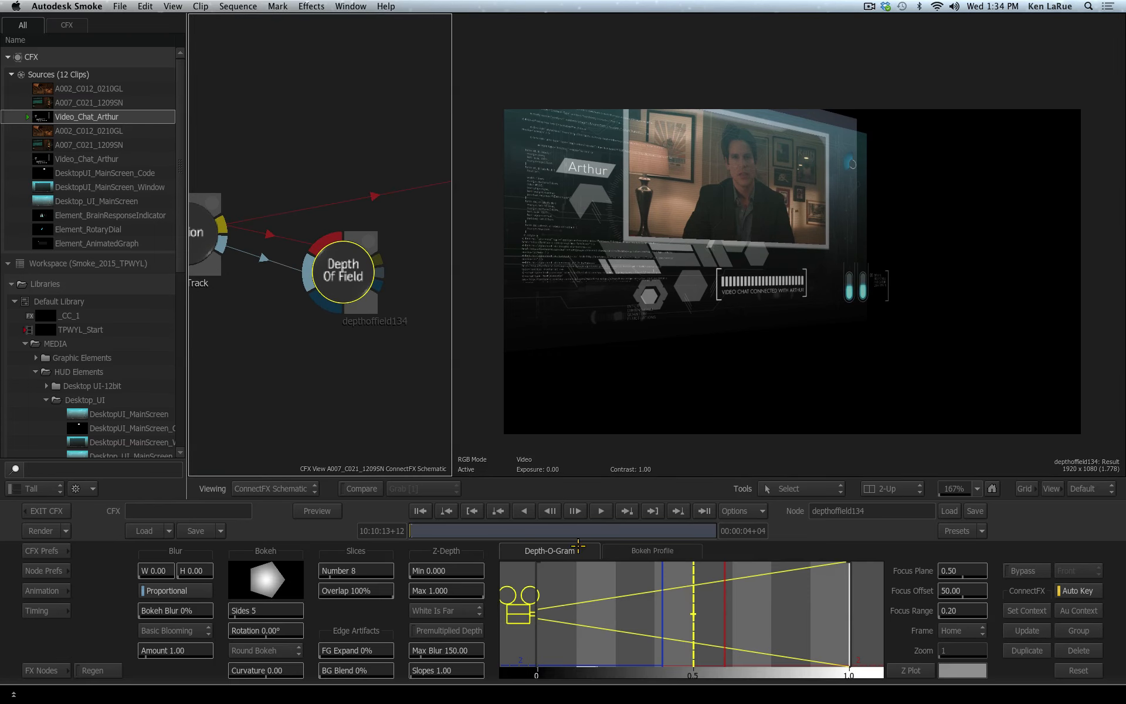
{"action": "left_click_drag", "start_coordinate": [157, 570], "coordinate": [320, 575]}
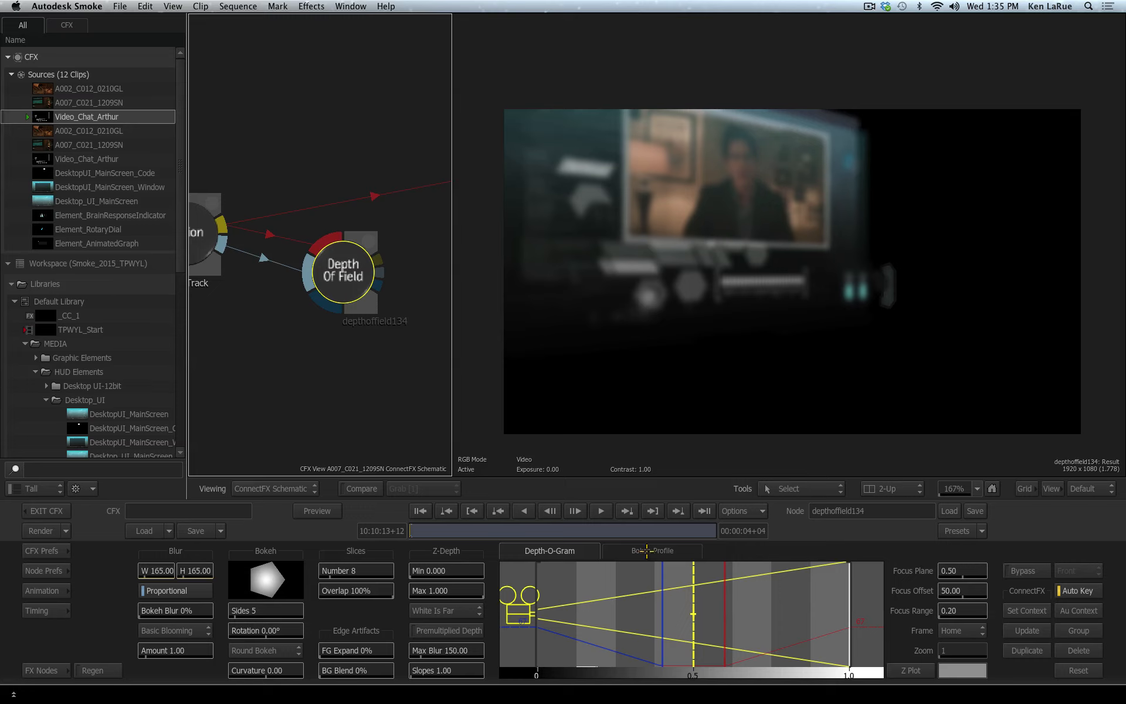
Set the Depth of Field focus plane to 0.25 and widen the focus range to 0.26 in the Depth-O-Gram.
{"action": "left_click_drag", "start_coordinate": [693, 621], "coordinate": [617, 624]}
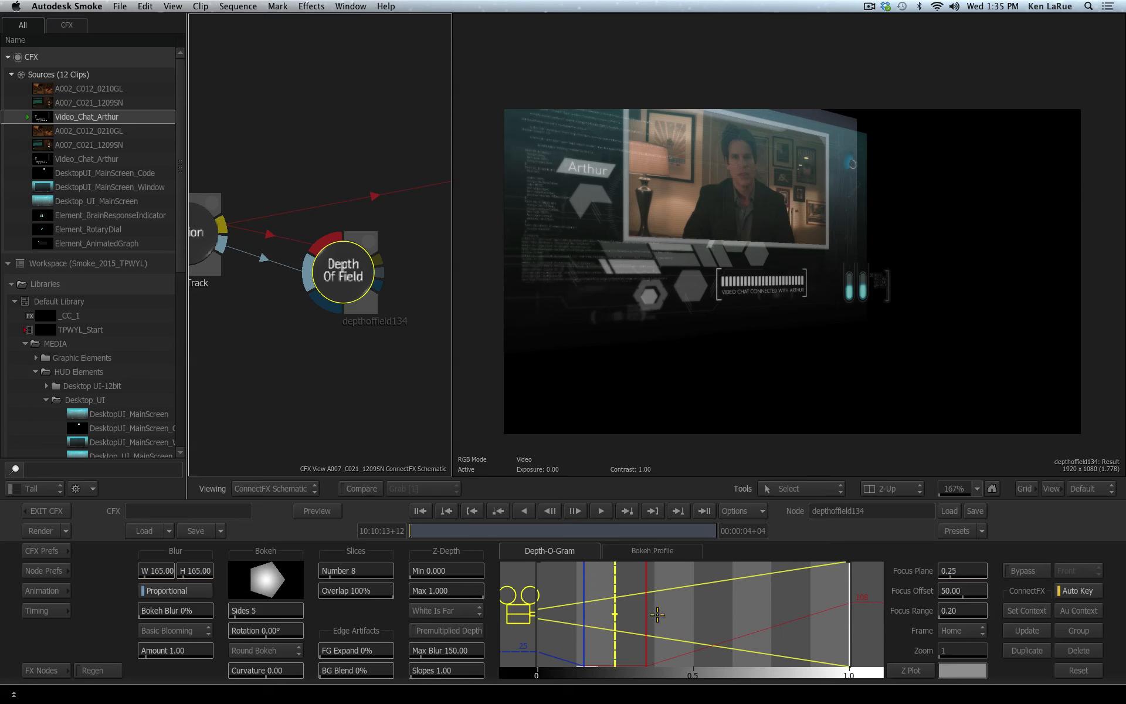
{"action": "mouse_move", "coordinate": [646, 614]}
{"action": "left_mouse_down"}
{"action": "mouse_move", "coordinate": [663, 610]}
{"action": "mouse_move", "coordinate": [653, 609]}
{"action": "left_mouse_up"}
{"action": "left_click_drag", "start_coordinate": [578, 606], "coordinate": [575, 606]}
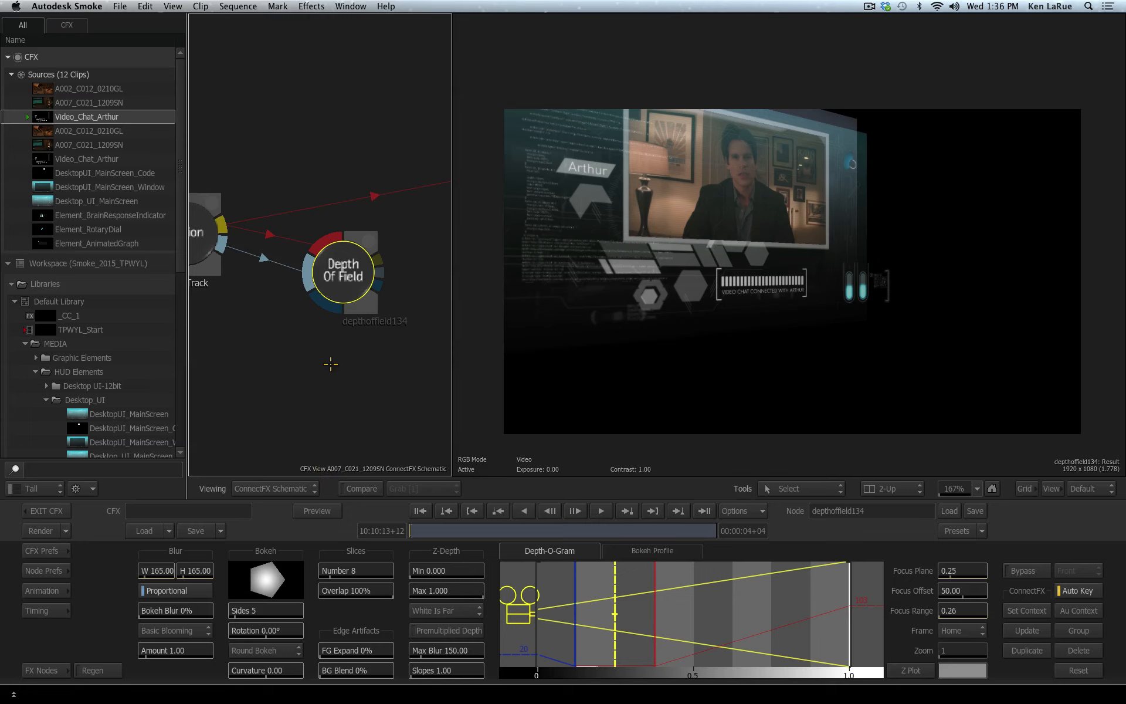
Hide the media library to widen the schematic, and move the mux423 node close below the Track Action node.
{"action": "left_click_drag", "start_coordinate": [344, 266], "coordinate": [342, 273]}
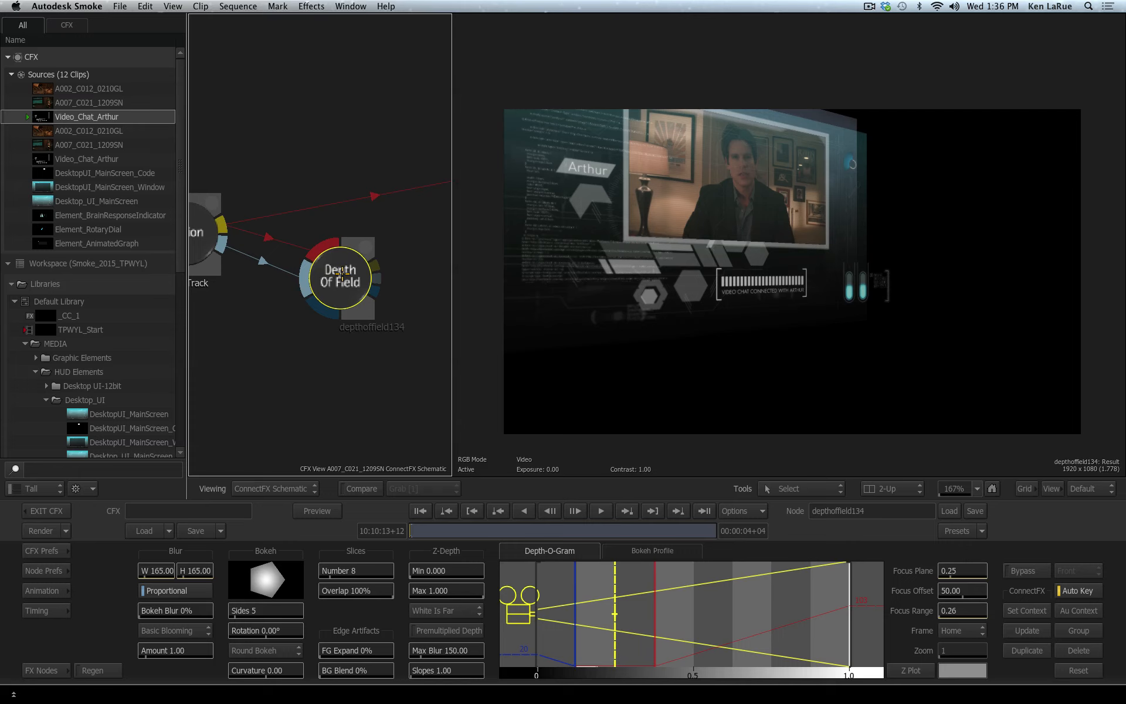
{"action": "left_click", "coordinate": [45, 489]}
{"action": "left_click", "coordinate": [52, 470]}
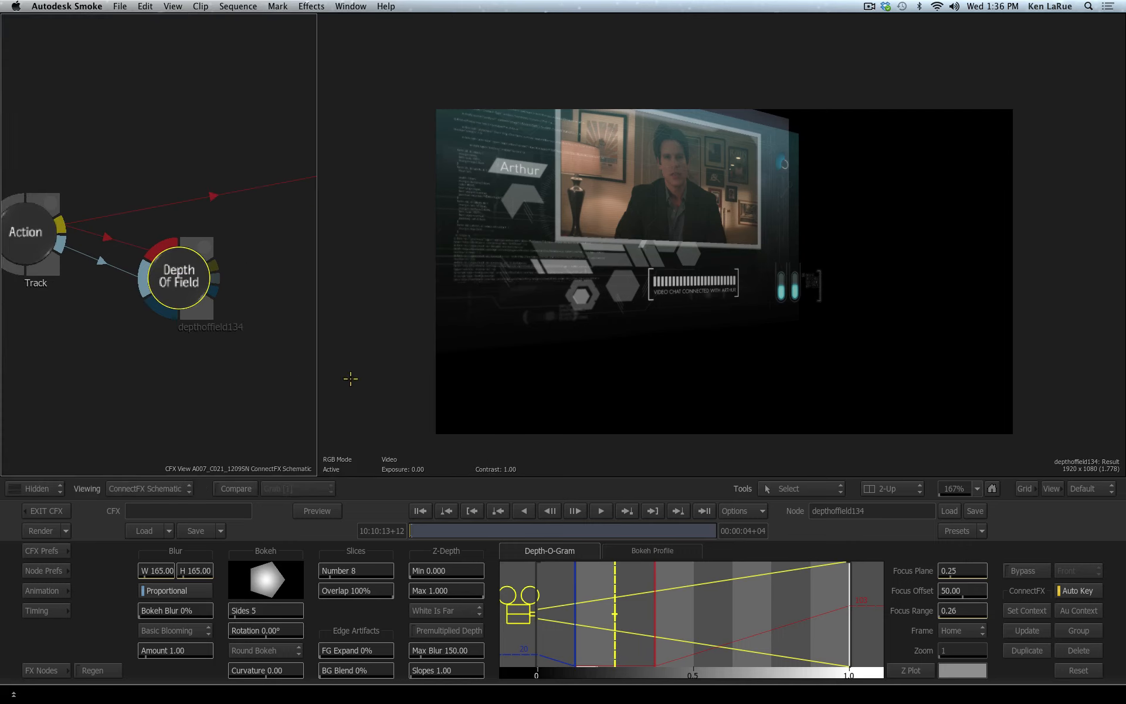
{"action": "left_click_drag", "start_coordinate": [317, 384], "coordinate": [493, 370]}
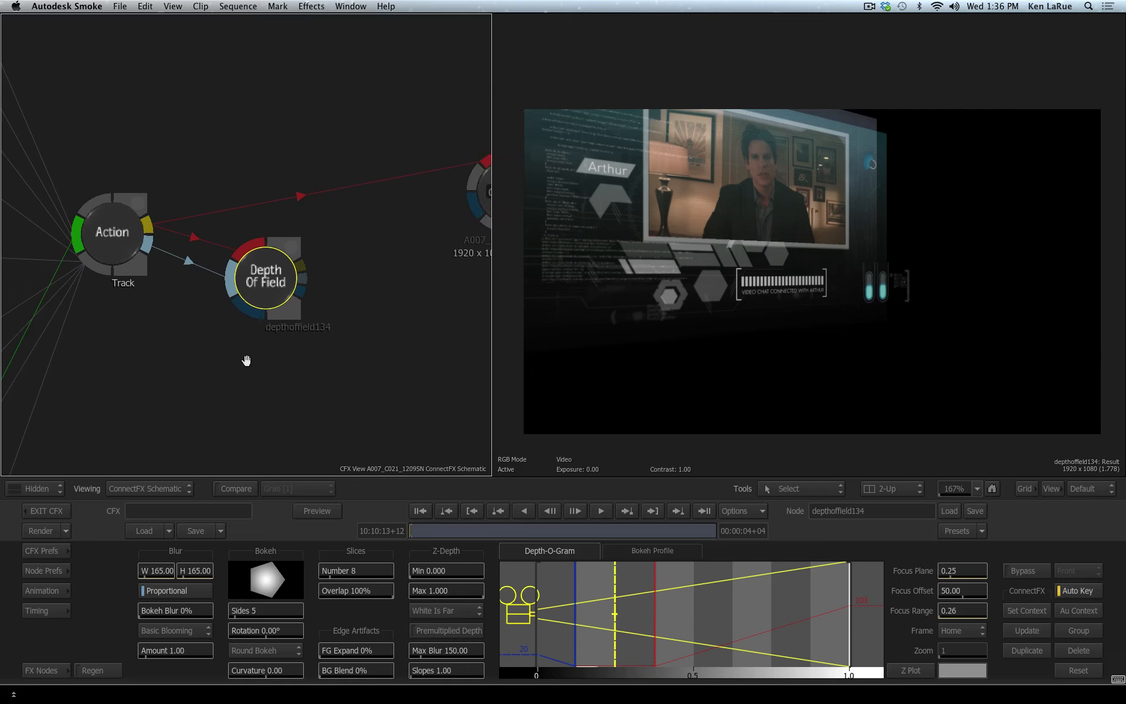
{"action": "left_click_drag", "start_coordinate": [246, 361], "coordinate": [170, 394]}
{"action": "left_click_drag", "start_coordinate": [208, 341], "coordinate": [251, 293]}
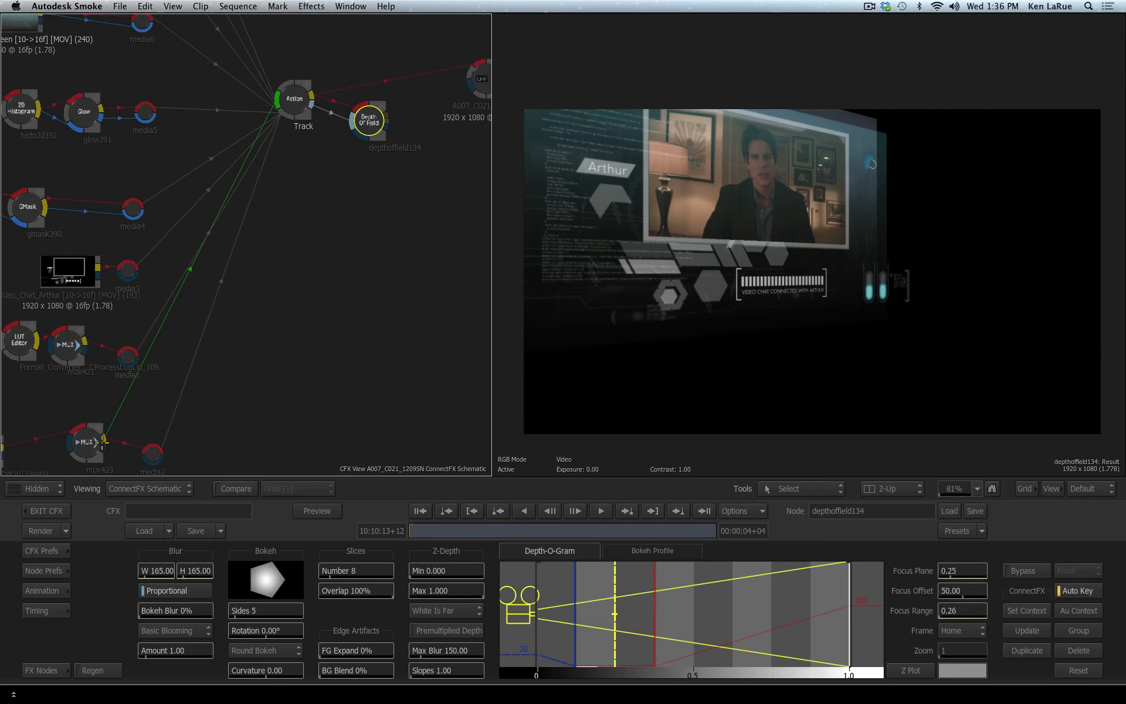
{"action": "left_click_drag", "start_coordinate": [85, 441], "coordinate": [333, 210]}
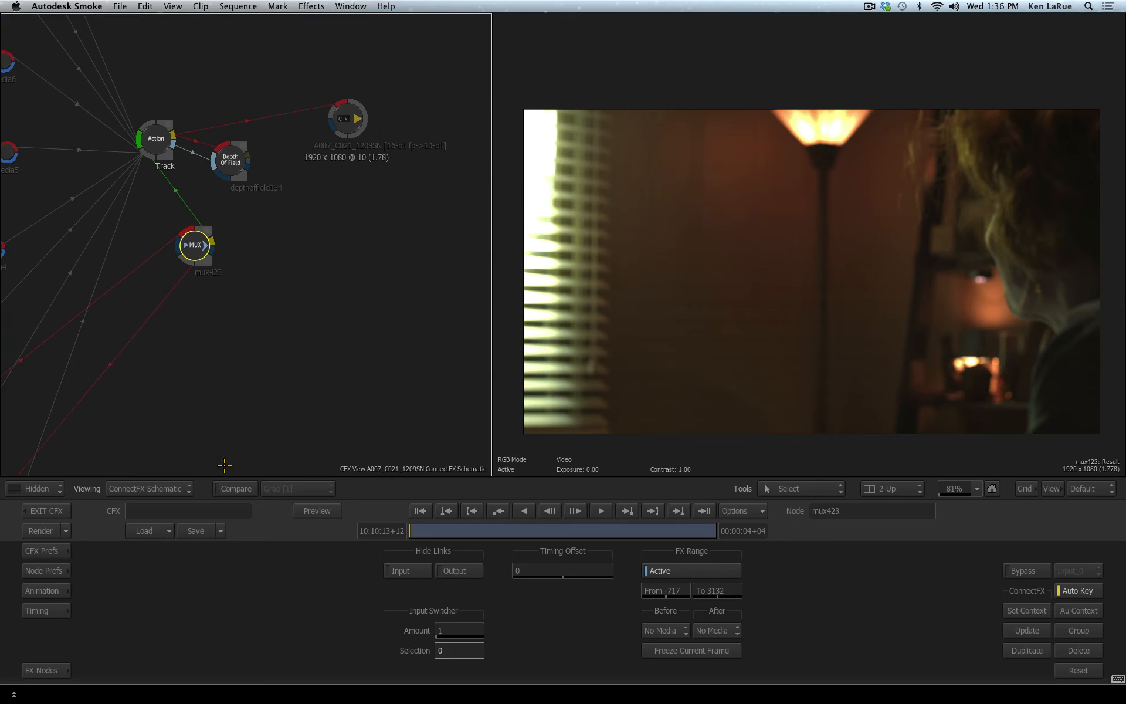
Add a second Action node, connecting mux423 to its back input and the Depth of Field result to a new media input.
{"action": "left_click", "coordinate": [52, 670]}
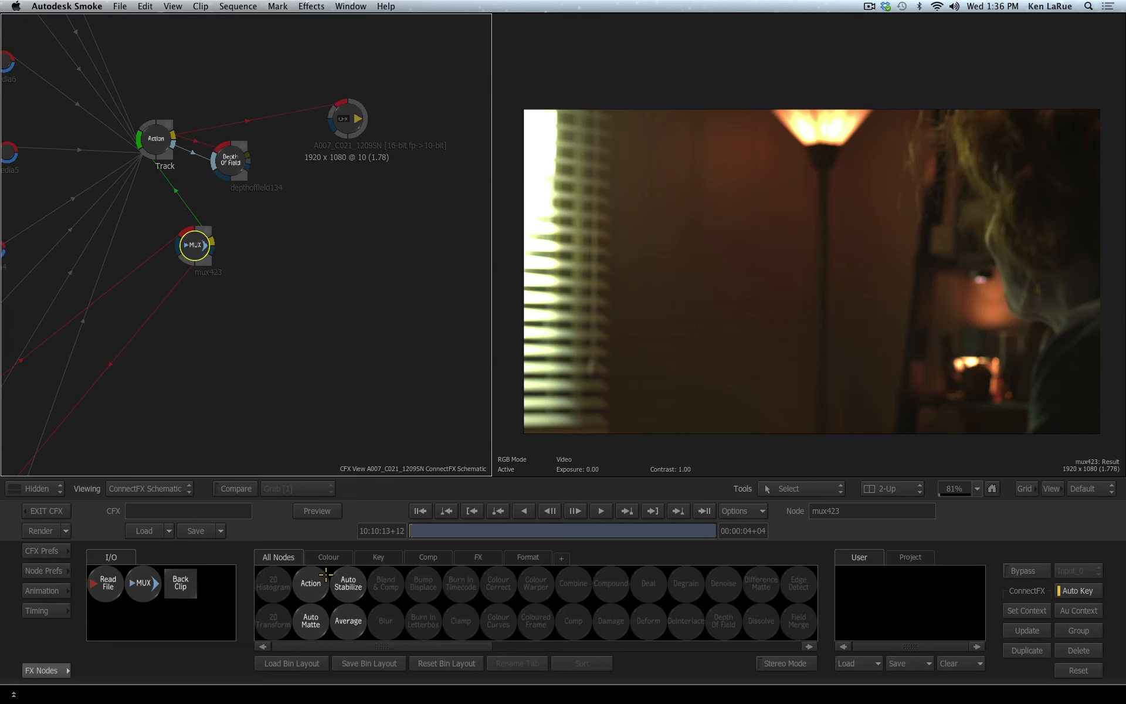
{"action": "left_click_drag", "start_coordinate": [310, 583], "coordinate": [311, 194]}
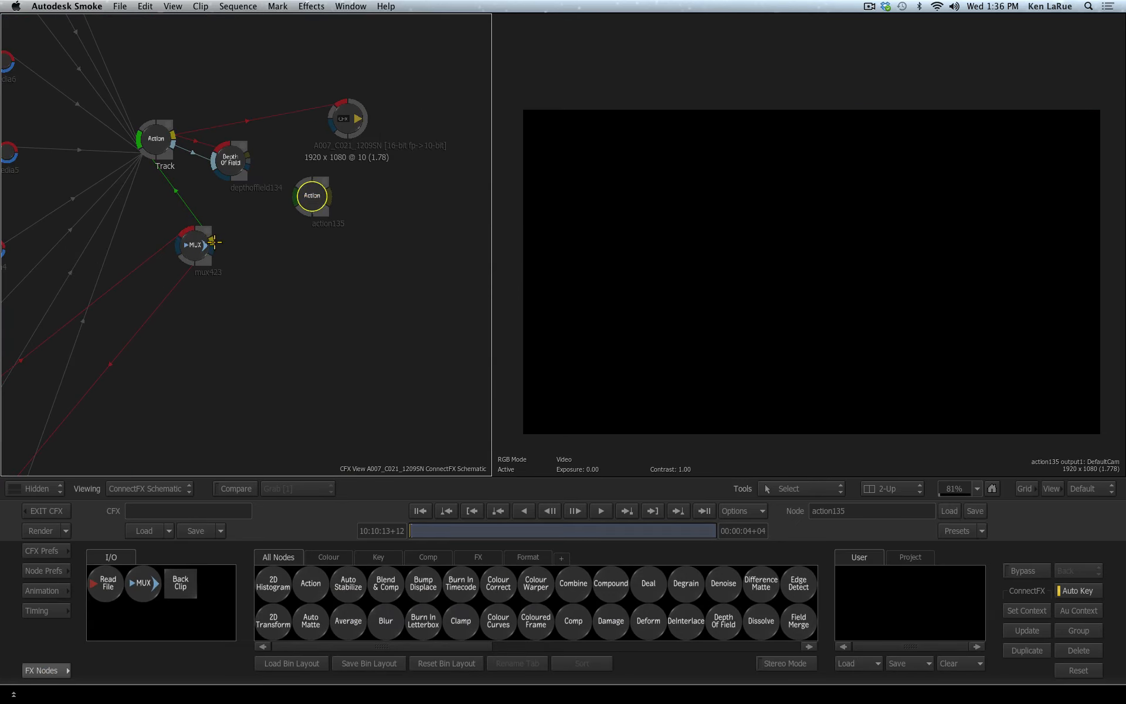
{"action": "left_click_drag", "start_coordinate": [215, 236], "coordinate": [294, 195]}
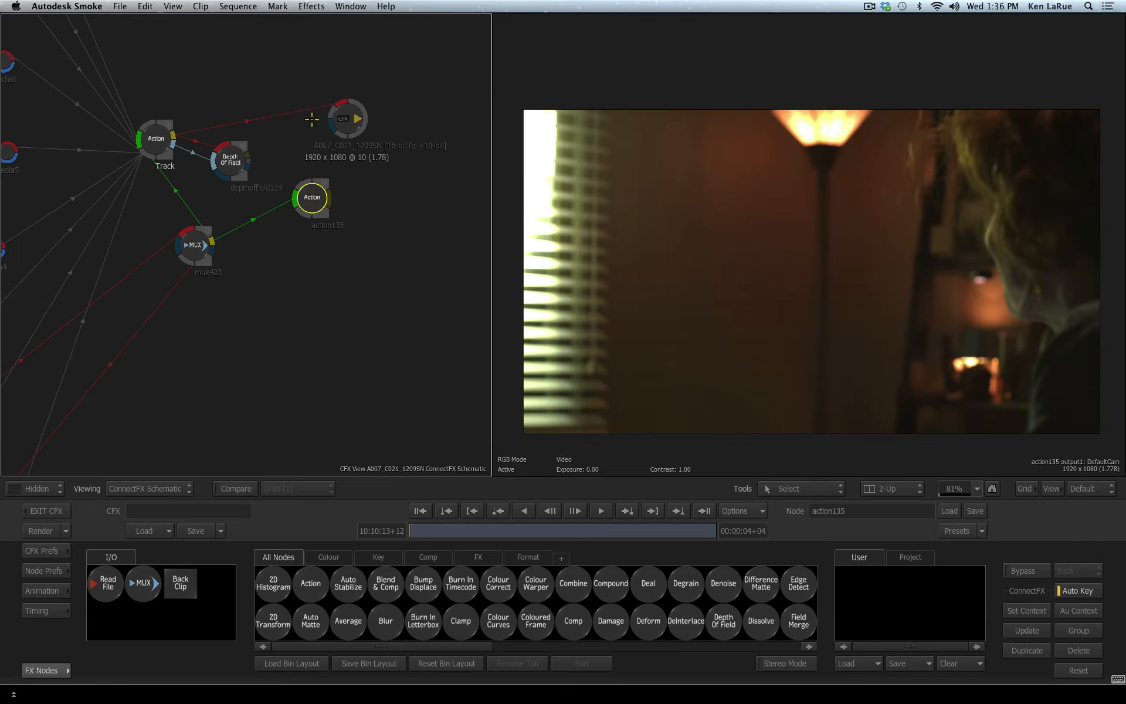
{"action": "key", "text": "shift+n"}
{"action": "left_click_drag", "start_coordinate": [270, 240], "coordinate": [327, 182]}
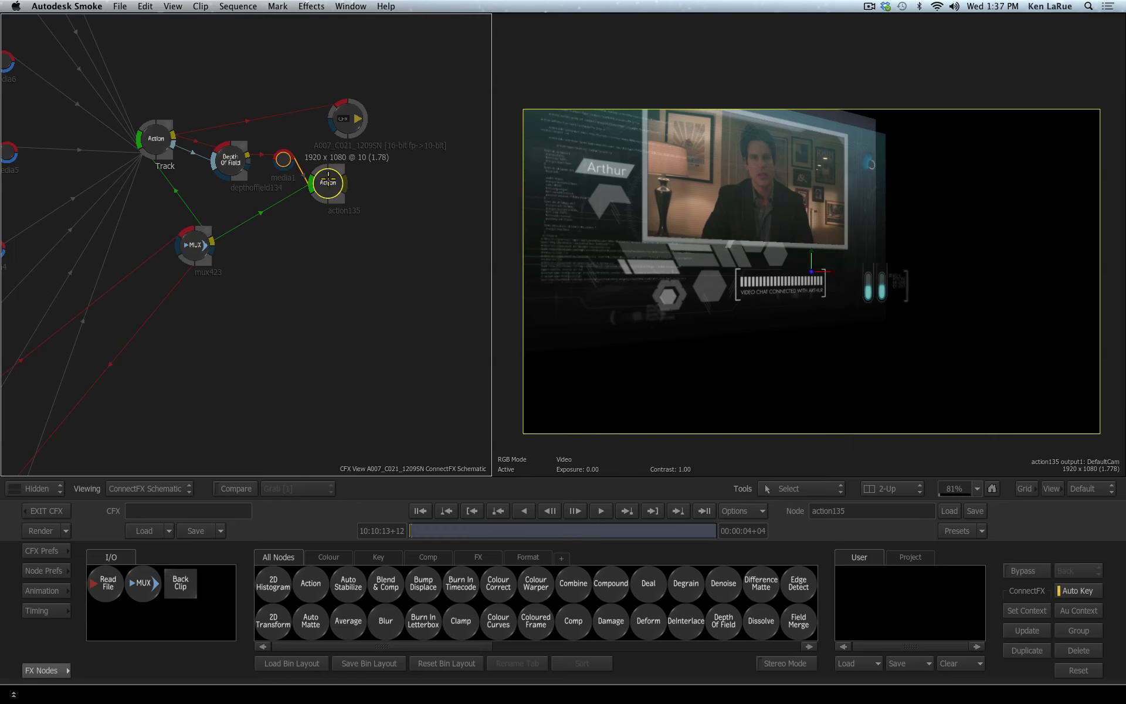
Open the new Action node, set image1's blend mode to Screen, and return to the ConnectFX schematic.
{"action": "double_click", "coordinate": [327, 180]}
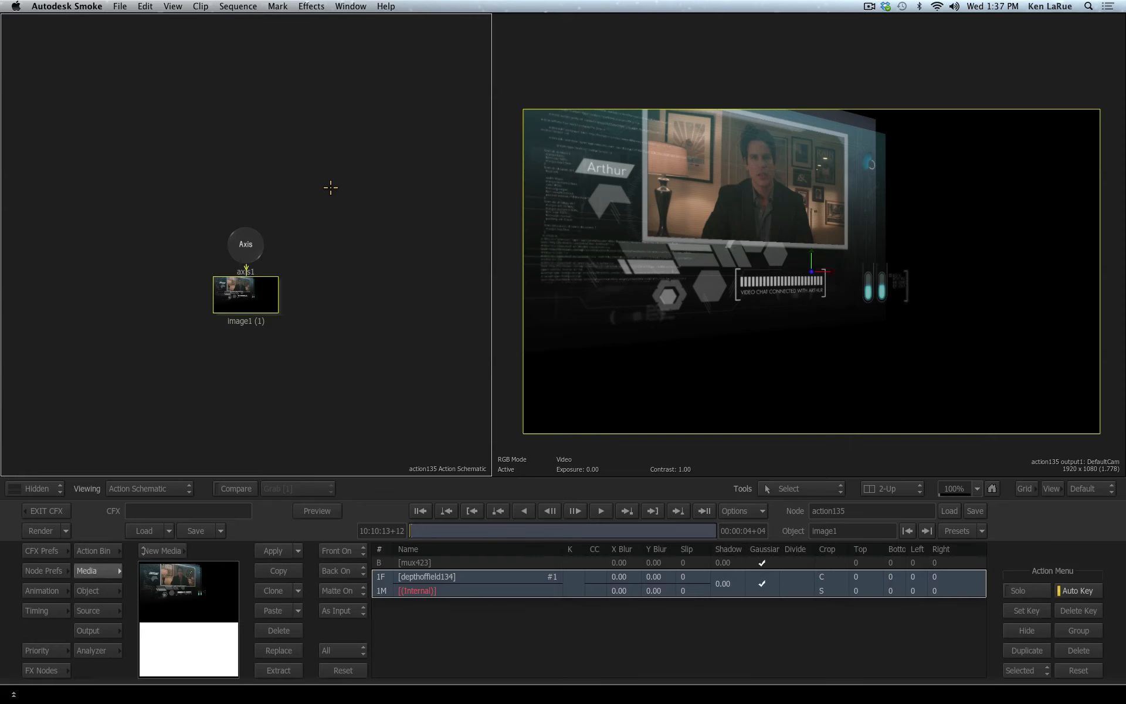
{"action": "double_click", "coordinate": [240, 290]}
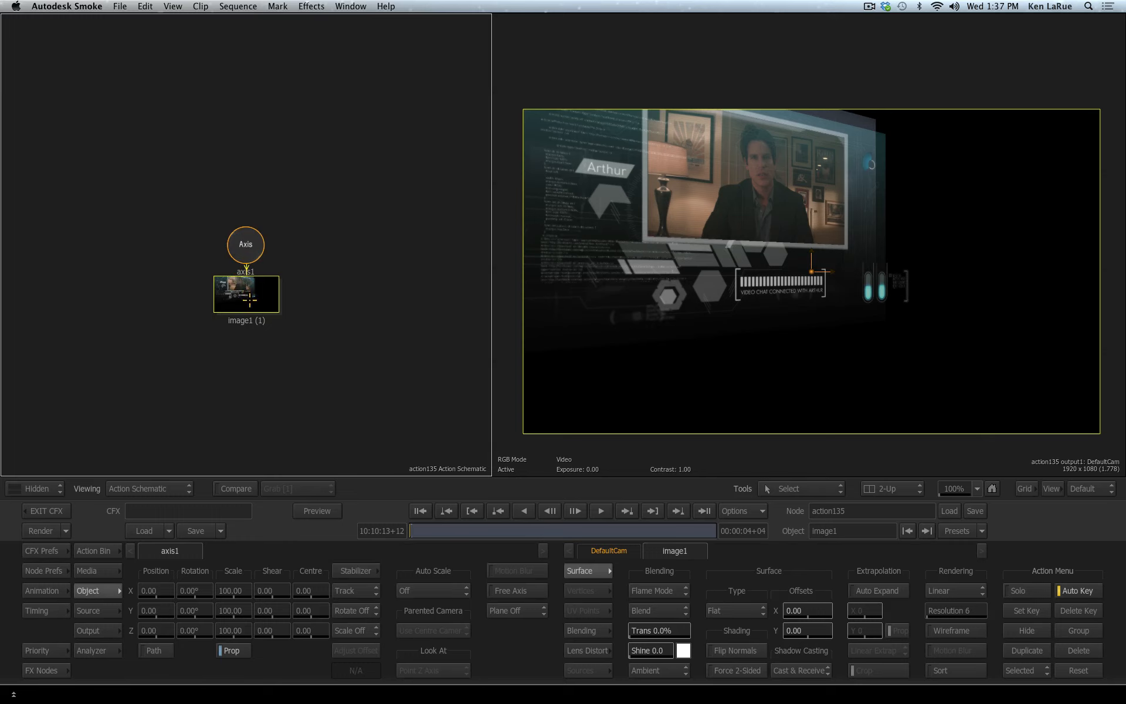
{"action": "left_click", "coordinate": [673, 614]}
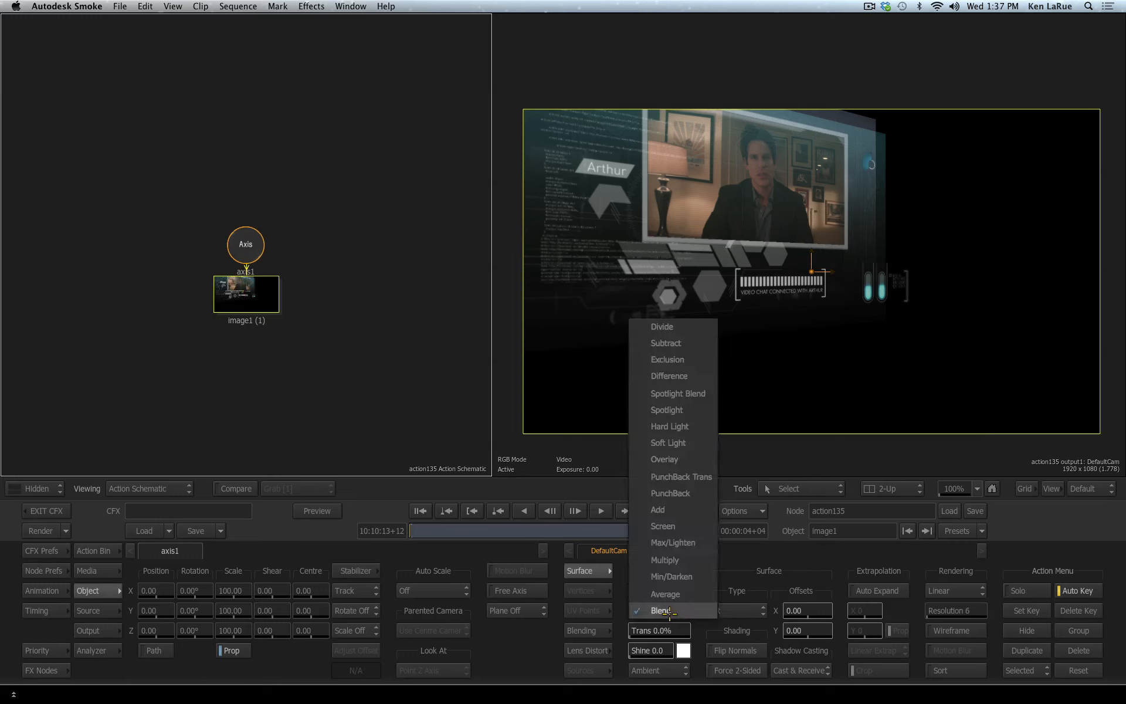
{"action": "left_click", "coordinate": [669, 540]}
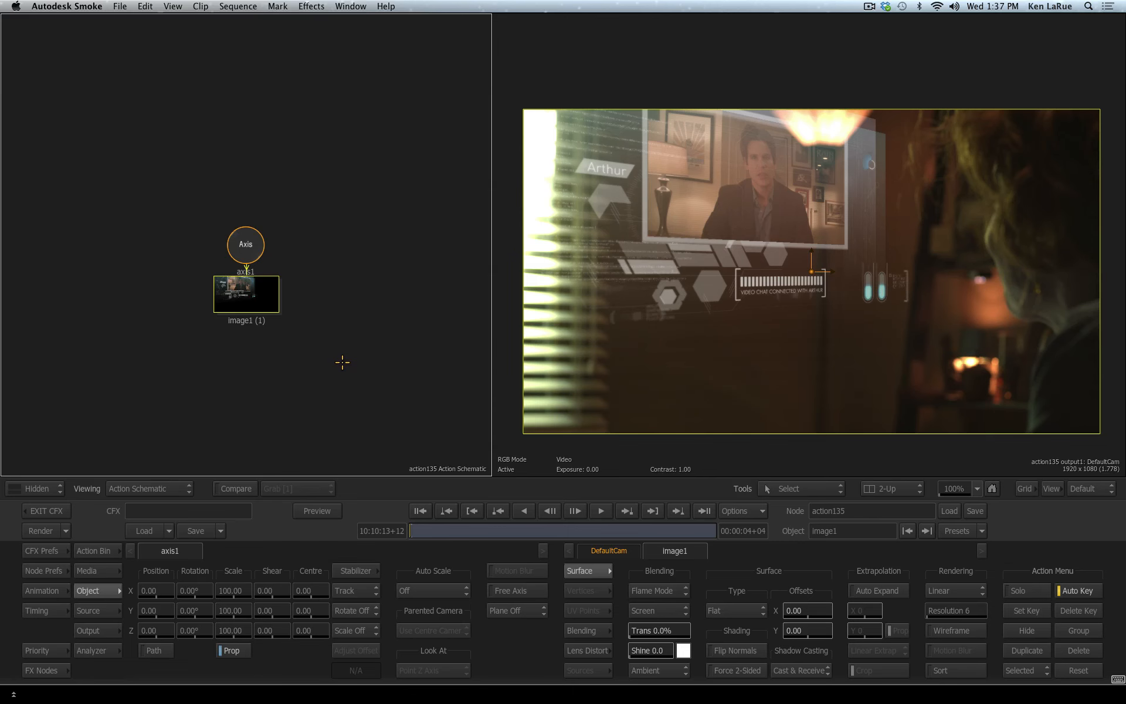
{"action": "key", "text": "Escape"}
Connect the new Action node's output to the A007_C021_1209SN output clip and arrange both nodes at the end of the tree.
{"action": "left_click_drag", "start_coordinate": [345, 113], "coordinate": [432, 162]}
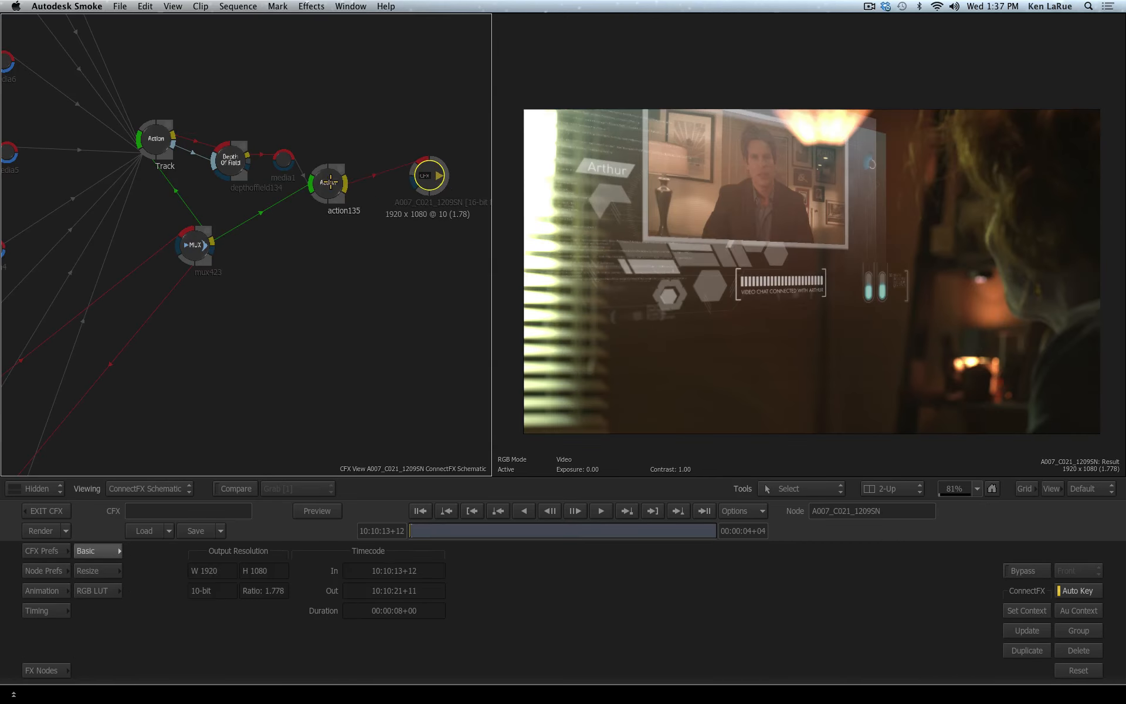
{"action": "left_click_drag", "start_coordinate": [327, 182], "coordinate": [354, 172]}
{"action": "left_click", "coordinate": [427, 158]}
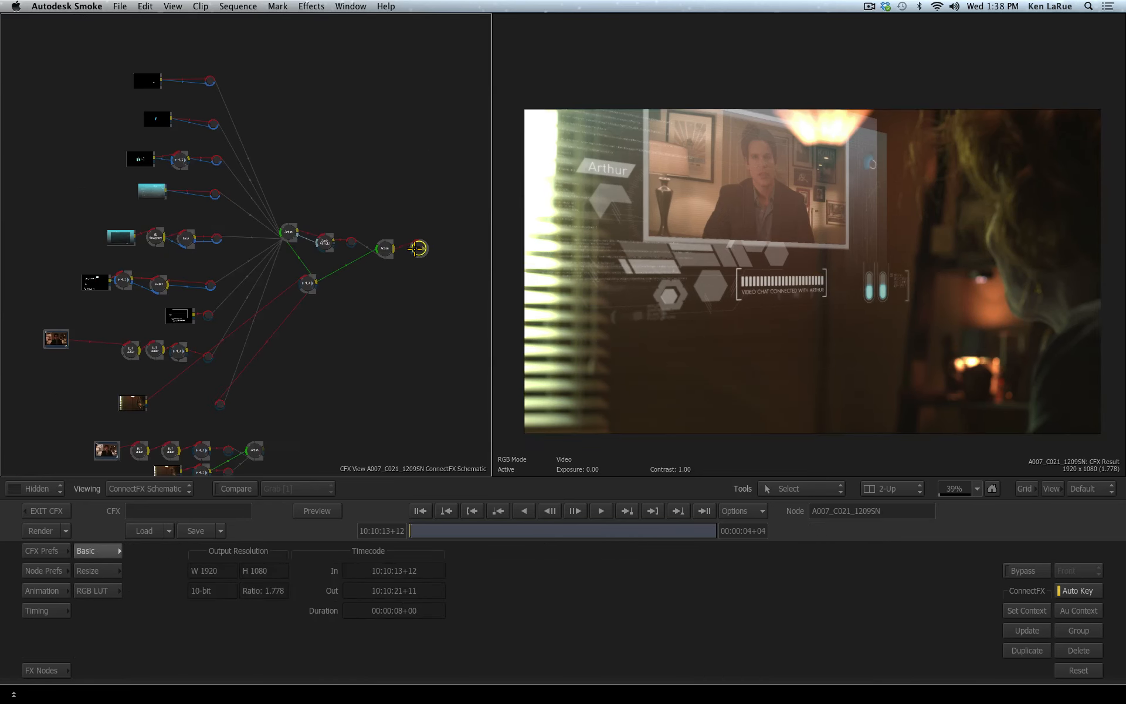
{"action": "left_click_drag", "start_coordinate": [420, 246], "coordinate": [434, 241]}
{"action": "mouse_move", "coordinate": [433, 253]}
{"action": "left_mouse_down"}
{"action": "mouse_move", "coordinate": [437, 235]}
{"action": "mouse_move", "coordinate": [430, 257]}
{"action": "left_mouse_up"}
Open the damage404 settings inside the A002_C012_0210GL clip group.
{"action": "left_click_drag", "start_coordinate": [49, 335], "coordinate": [54, 325]}
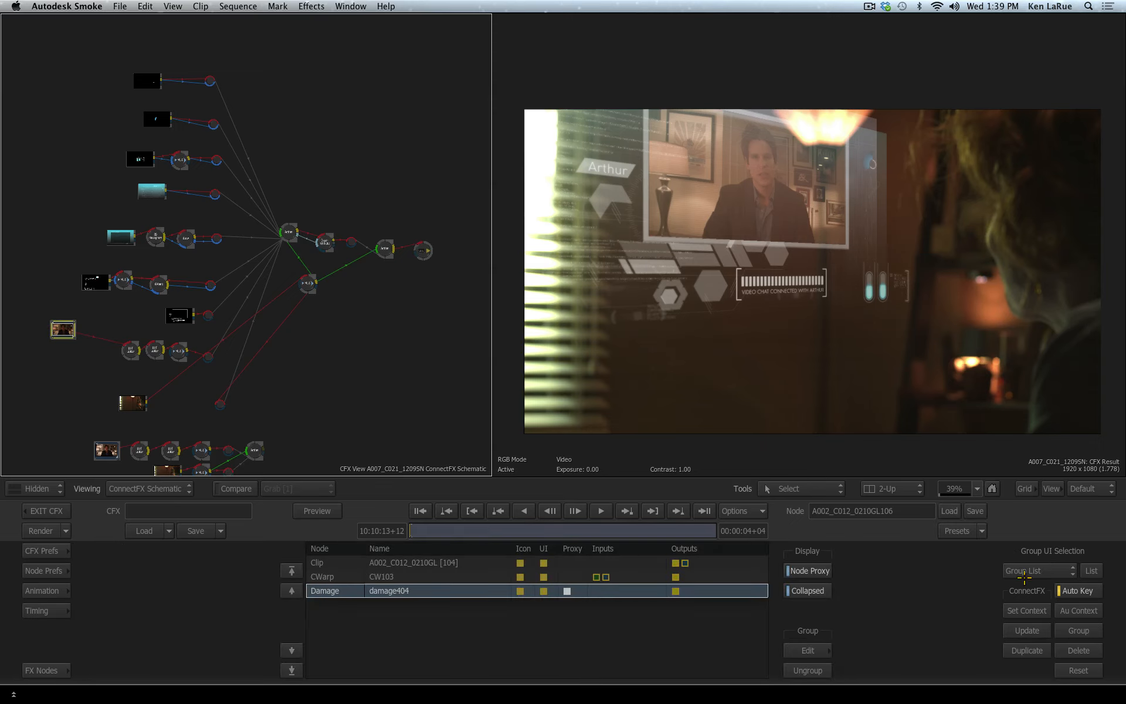
{"action": "left_click", "coordinate": [1027, 571]}
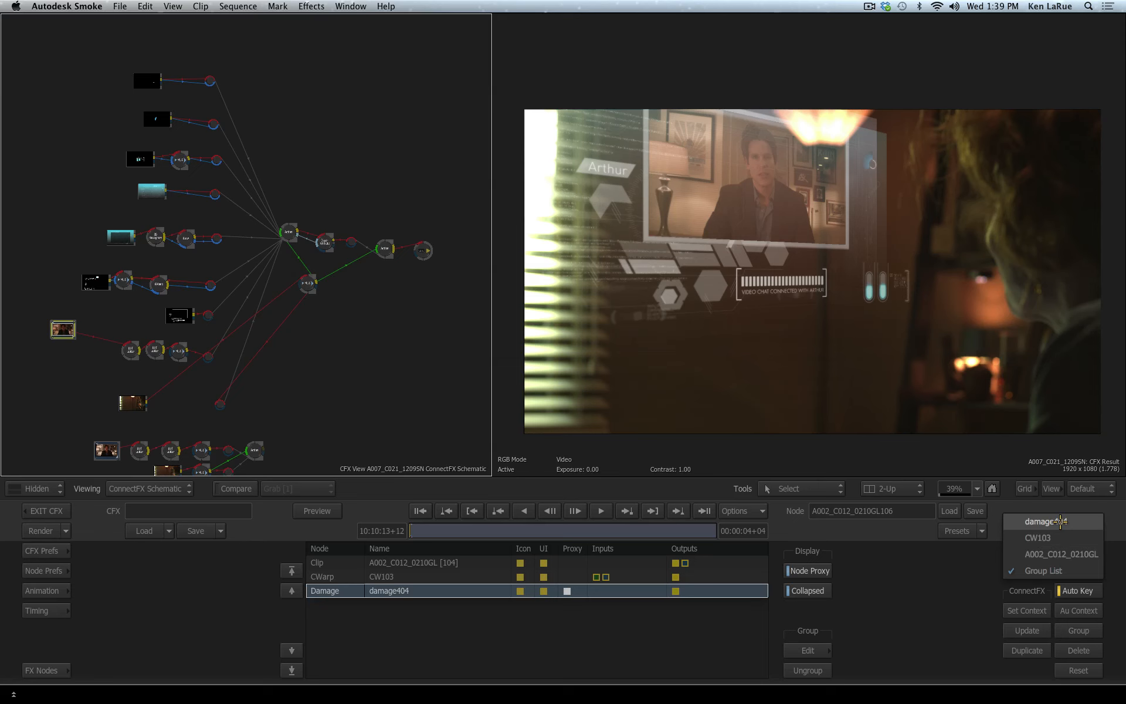
{"action": "left_click", "coordinate": [1057, 521]}
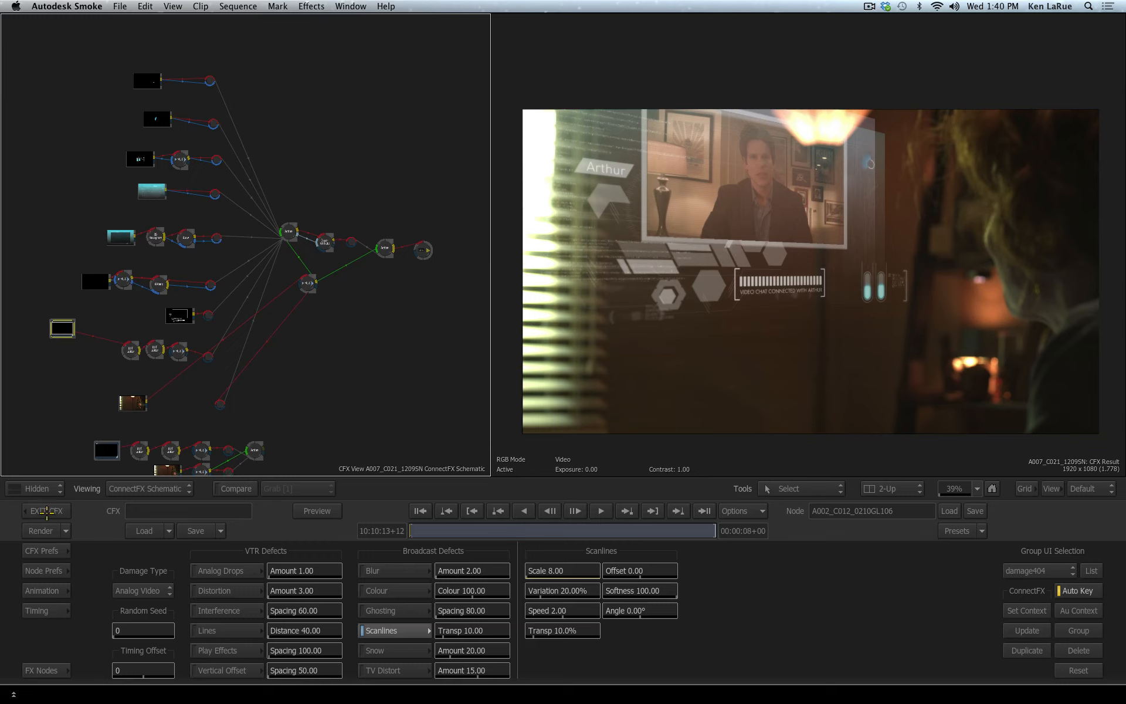
Exit ConnectFX and play the A007_C021_1209SN composite in the TPWYL_Start timeline.
{"action": "left_click", "coordinate": [44, 510]}
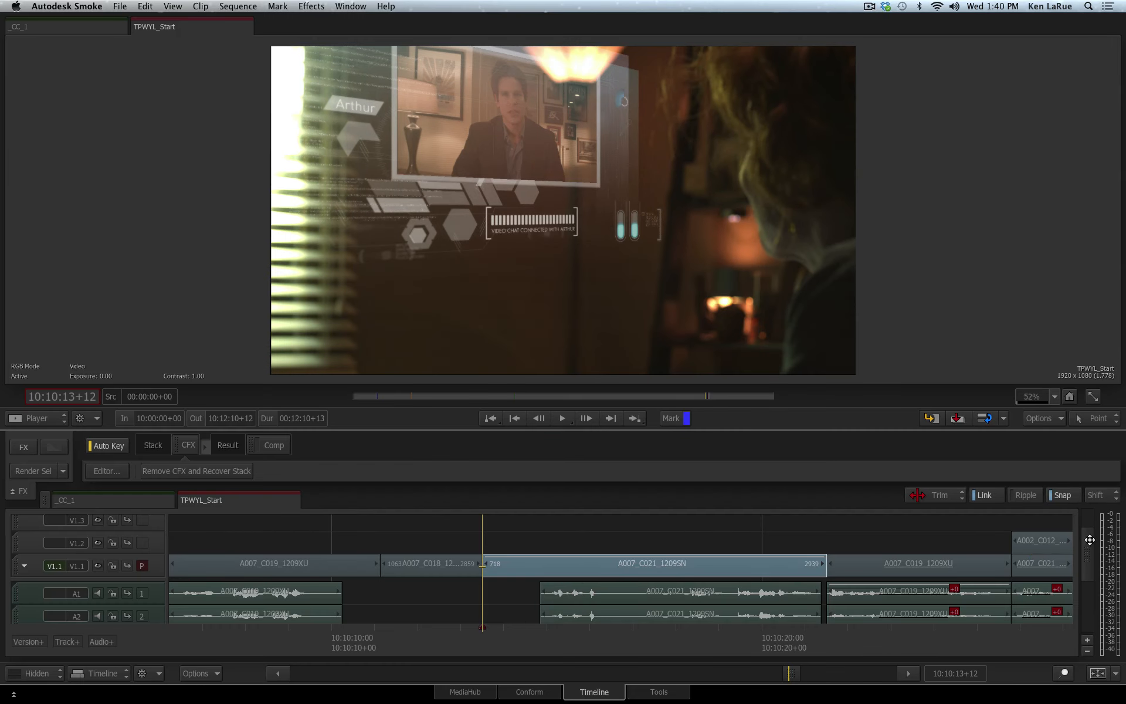
{"action": "left_click_drag", "start_coordinate": [1090, 539], "coordinate": [1080, 553]}
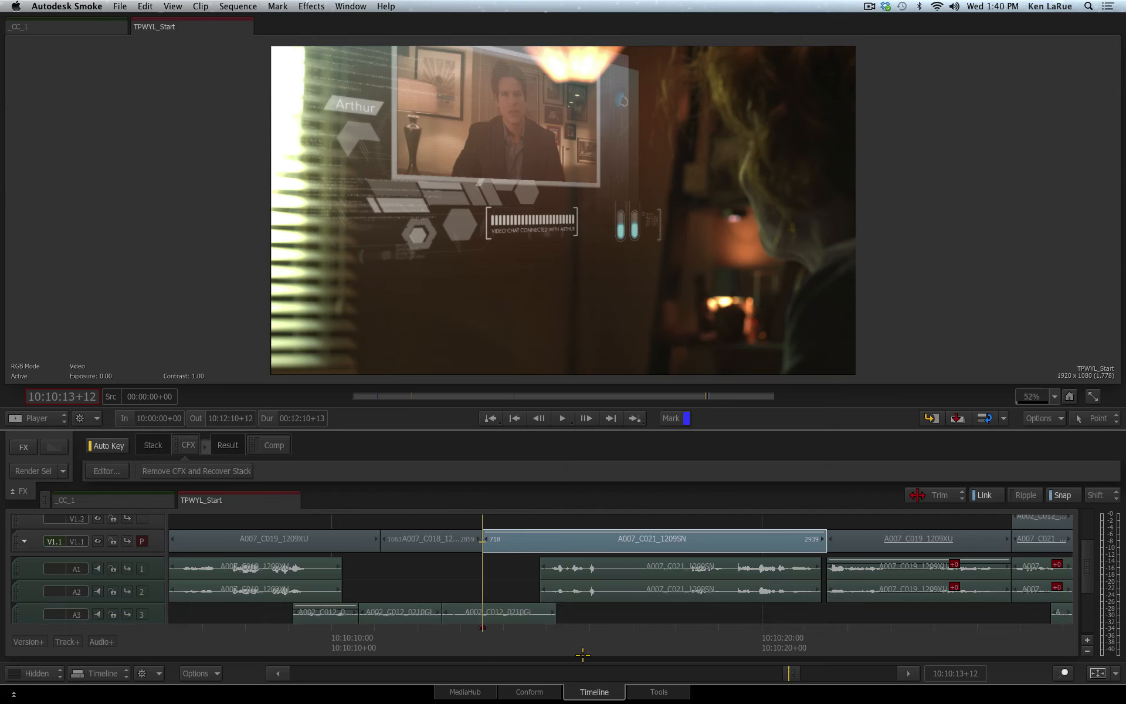
{"action": "key", "text": "space"}
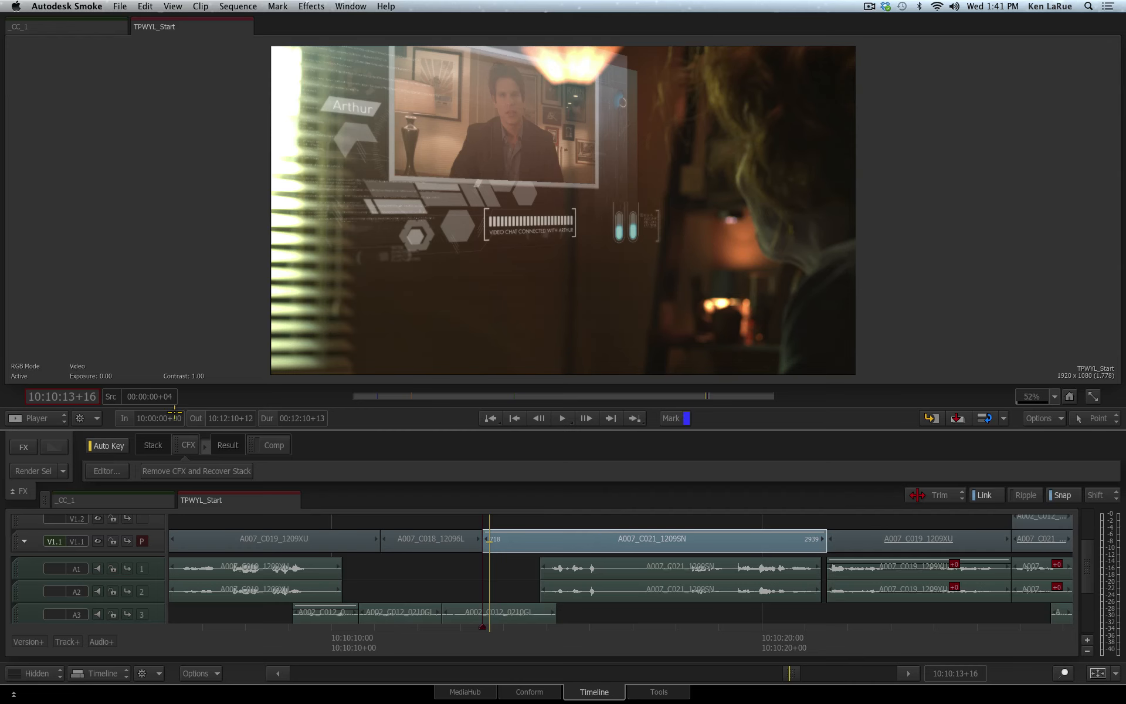
Reopen the clip's ConnectFX setup to view the node tree, and exit ConnectFX again.
{"action": "left_click", "coordinate": [188, 445]}
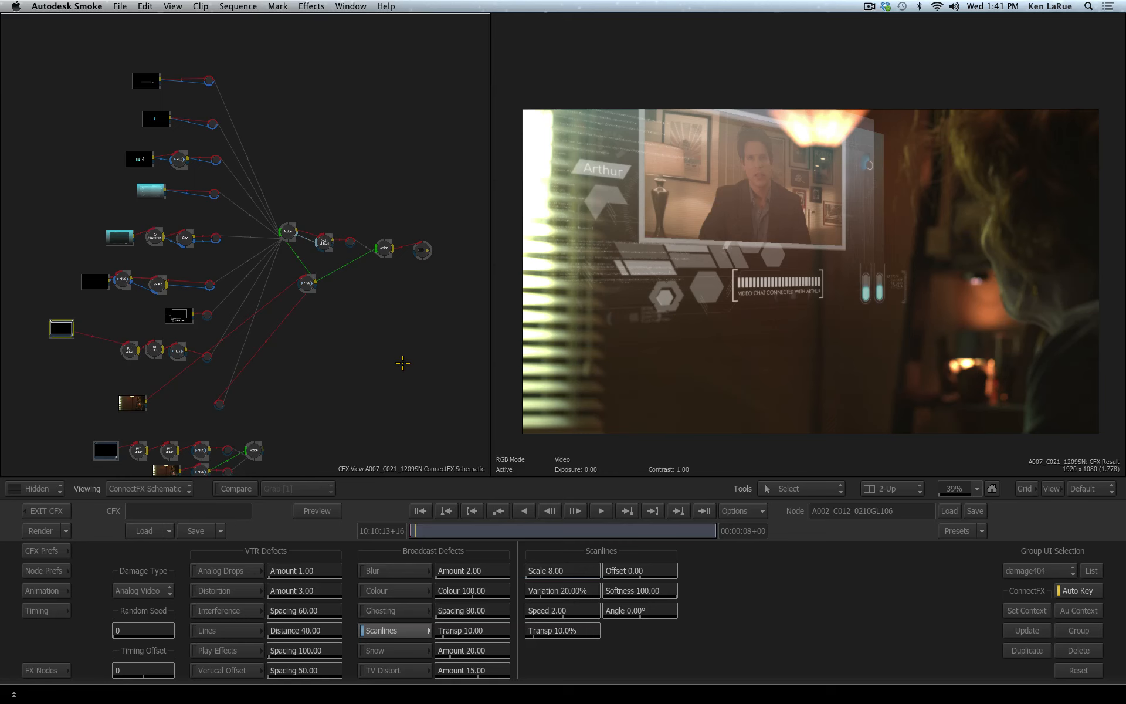
{"action": "left_click", "coordinate": [57, 511]}
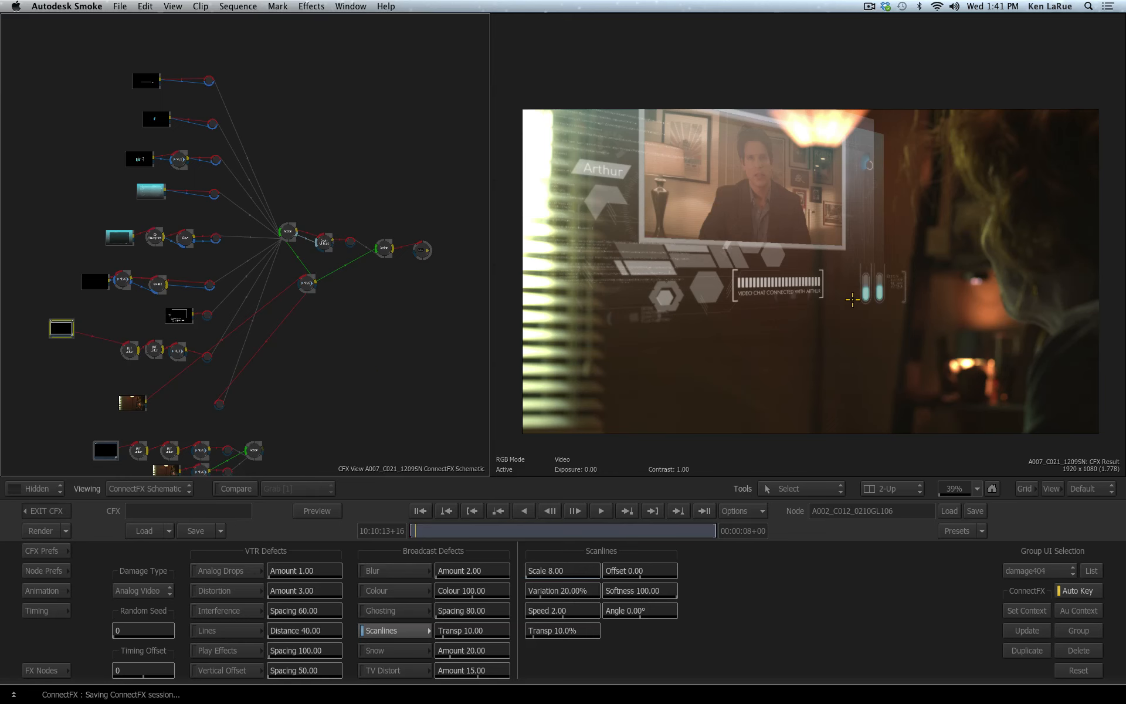